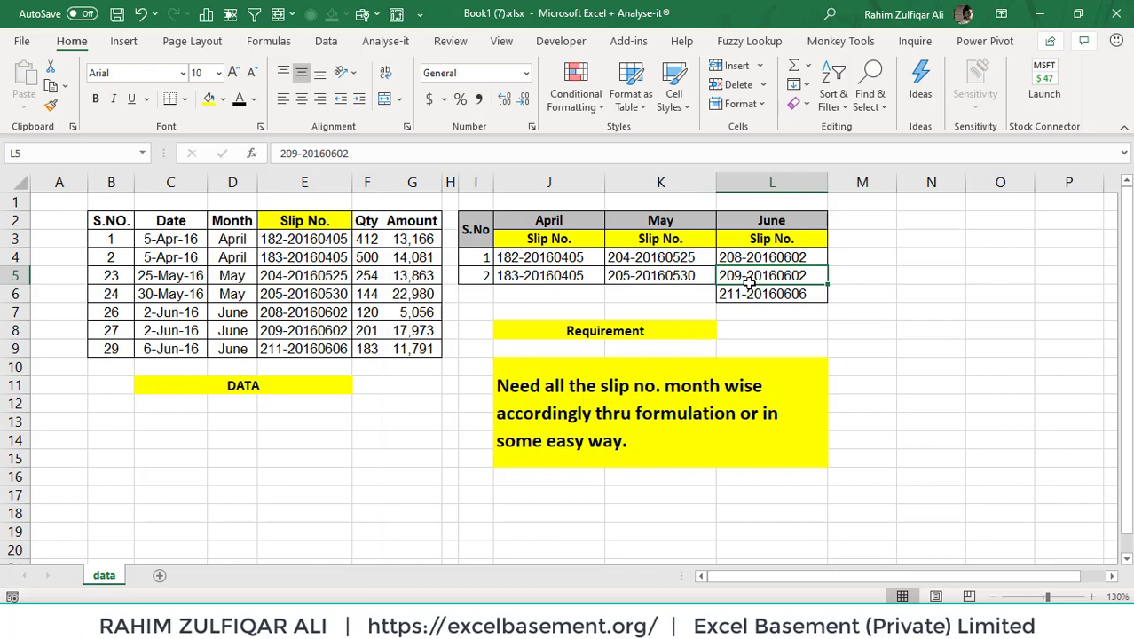
{"action": "key", "text": "Up"}
{"action": "key", "text": "Left"}
{"action": "key", "text": "Left"}
{"action": "key", "text": "Left"}
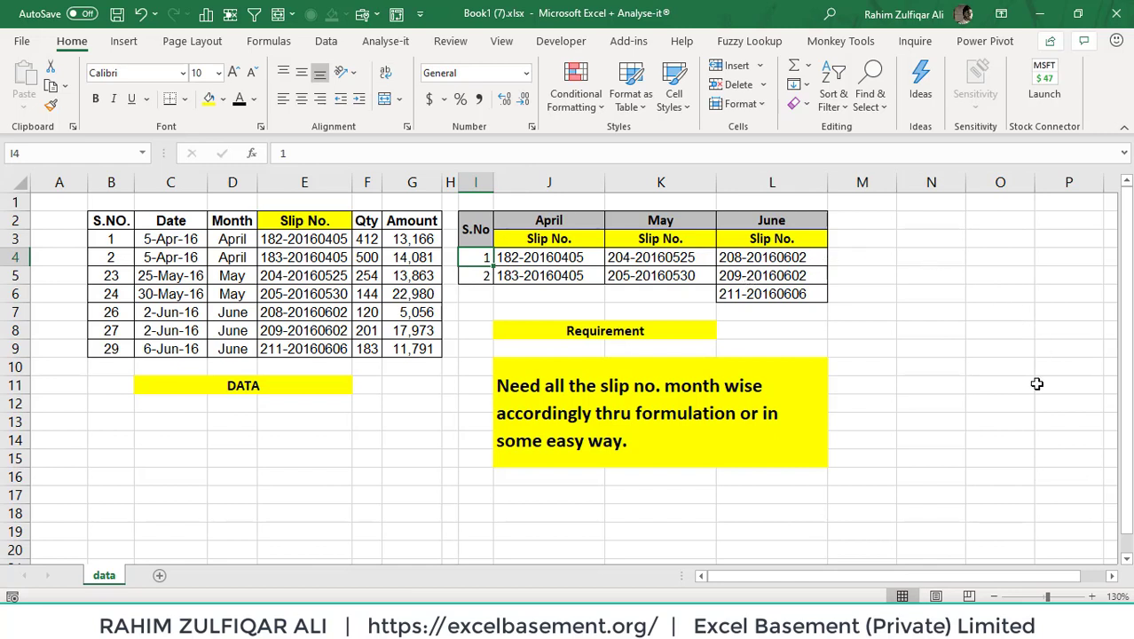
{"action": "left_click", "coordinate": [1010, 402]}
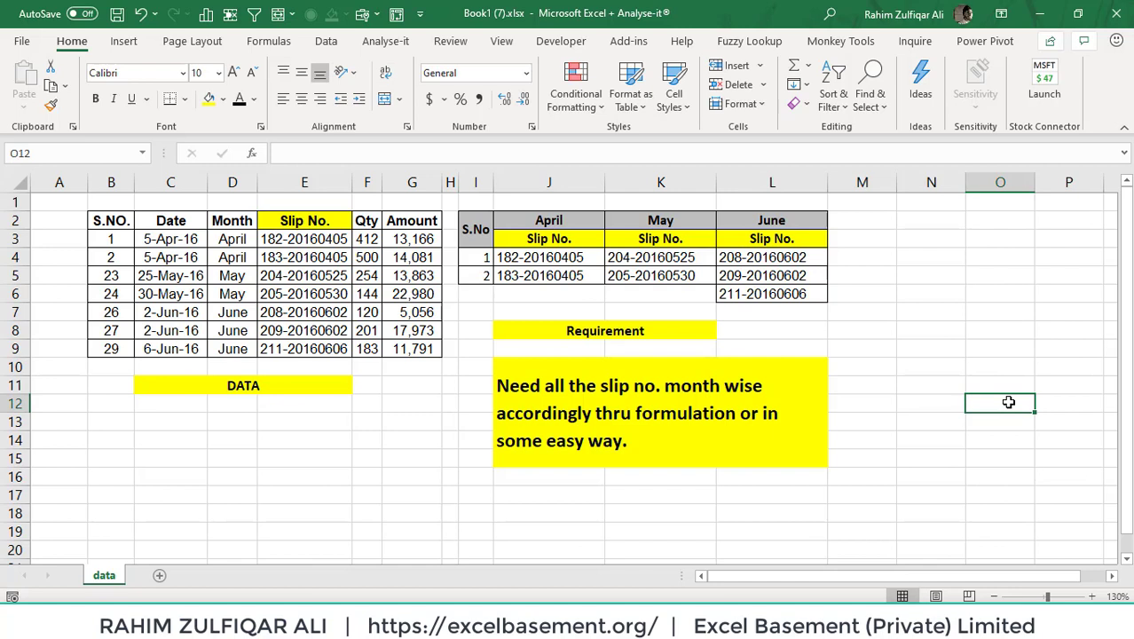
Examine the source data table B2:G9 column by column, from S.NO. and Date across to Amount.
{"action": "key", "text": "Left"}
{"action": "key", "text": "Left"}
{"action": "key", "text": "Left"}
{"action": "key", "text": "Left"}
{"action": "key", "text": "Left"}
{"action": "key", "text": "Left"}
{"action": "key", "text": "Left"}
{"action": "key", "text": "Left"}
{"action": "key", "text": "Left"}
{"action": "key", "text": "Left"}
{"action": "key", "text": "Left"}
{"action": "key", "text": "Left"}
{"action": "key", "text": "Left"}
{"action": "key", "text": "Up"}
{"action": "key", "text": "Up"}
{"action": "key", "text": "Up"}
{"action": "key", "text": "Up"}
{"action": "key", "text": "Up"}
{"action": "key", "text": "Up"}
{"action": "key", "text": "Up"}
{"action": "key", "text": "Up"}
{"action": "key", "text": "Up"}
{"action": "key", "text": "Up"}
{"action": "key", "text": "Up"}
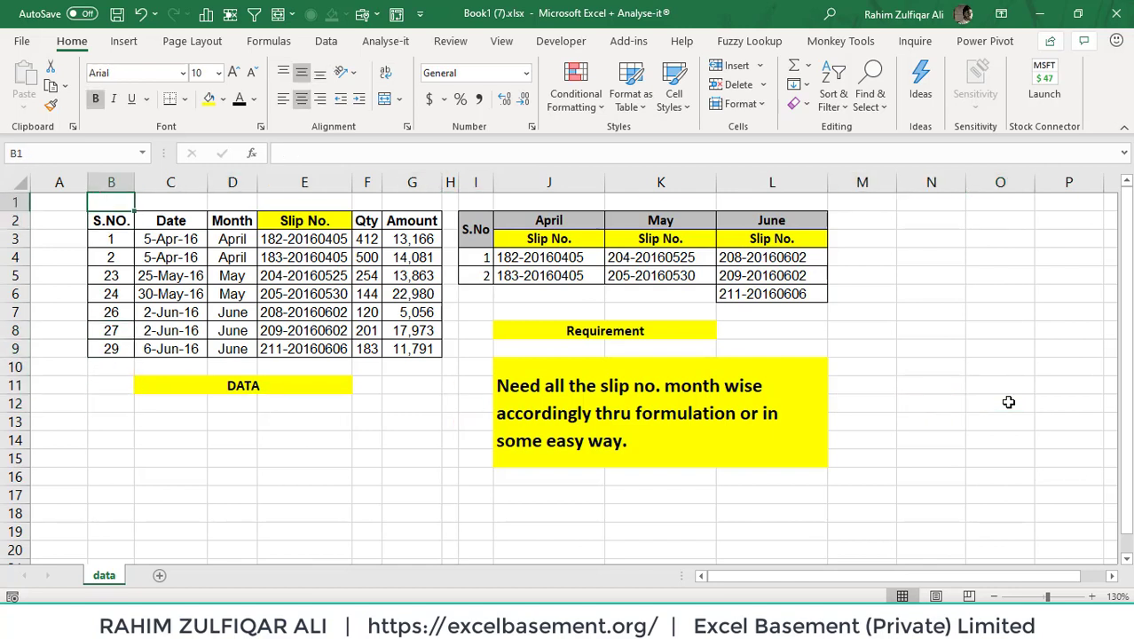
{"action": "key", "text": "Down"}
{"action": "key", "text": "ctrl+shift+Right"}
{"action": "key", "text": "ctrl+shift+Down"}
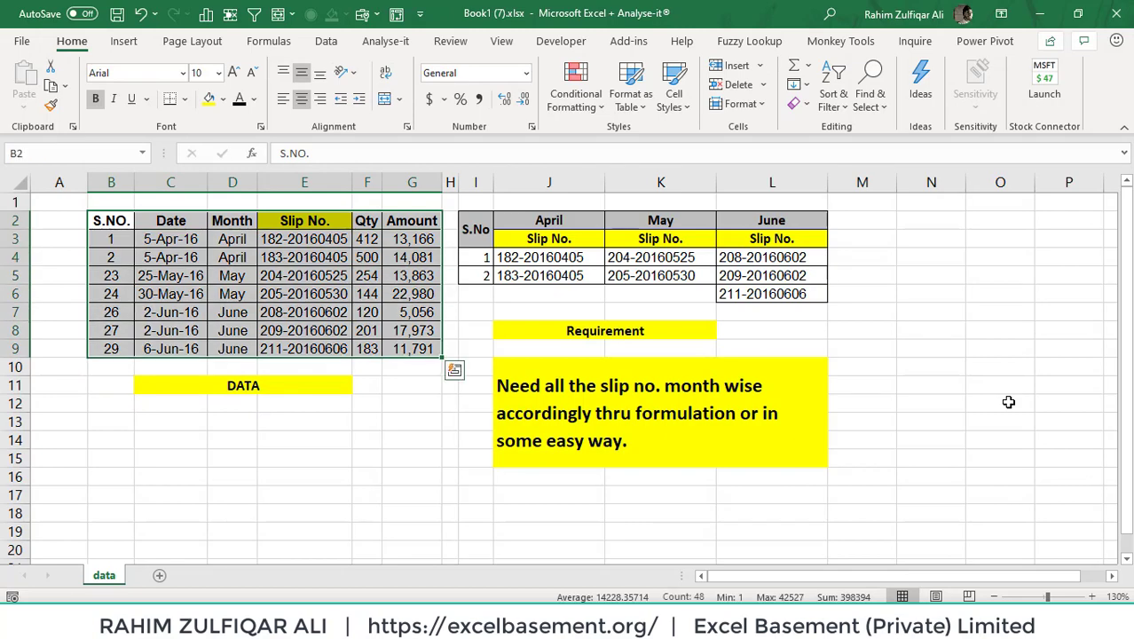
{"action": "key", "text": "Left"}
{"action": "key", "text": "Right"}
{"action": "key", "text": "ctrl+shift+Down"}
{"action": "key", "text": "Right"}
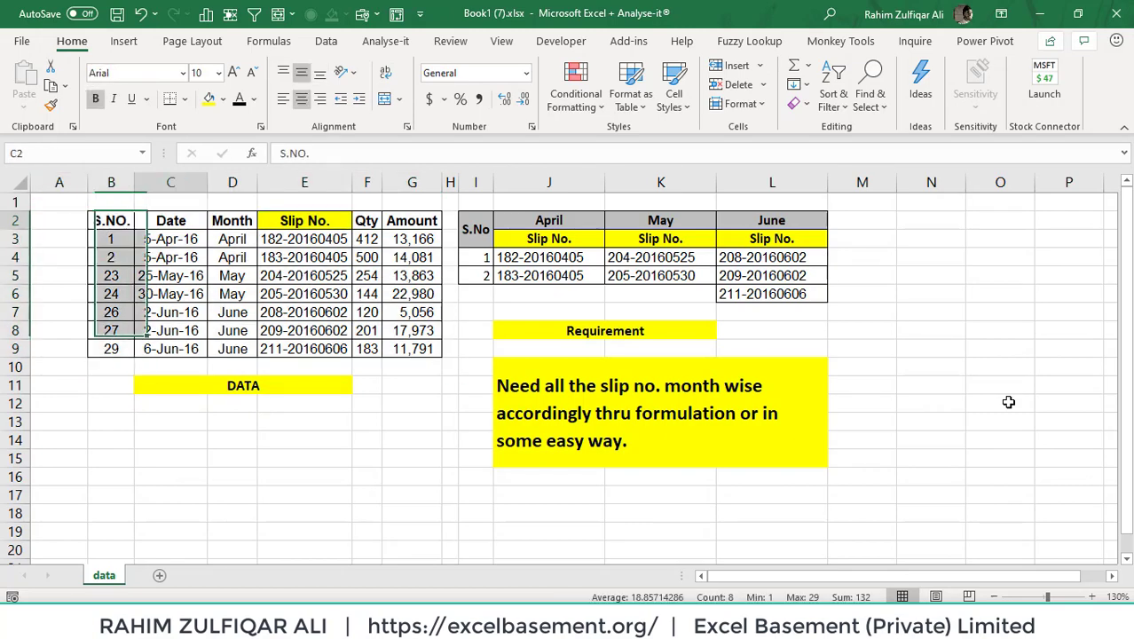
{"action": "key", "text": "ctrl+shift+Down"}
{"action": "key", "text": "Right"}
{"action": "key", "text": "Down"}
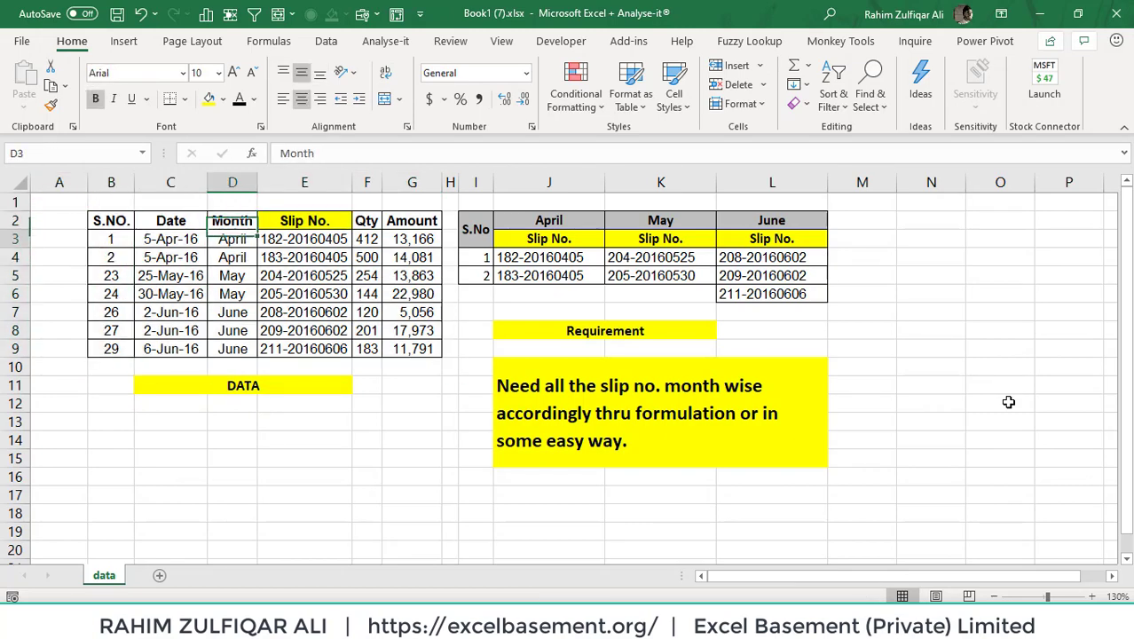
{"action": "key", "text": "Right"}
{"action": "key", "text": "Right"}
{"action": "key", "text": "Right"}
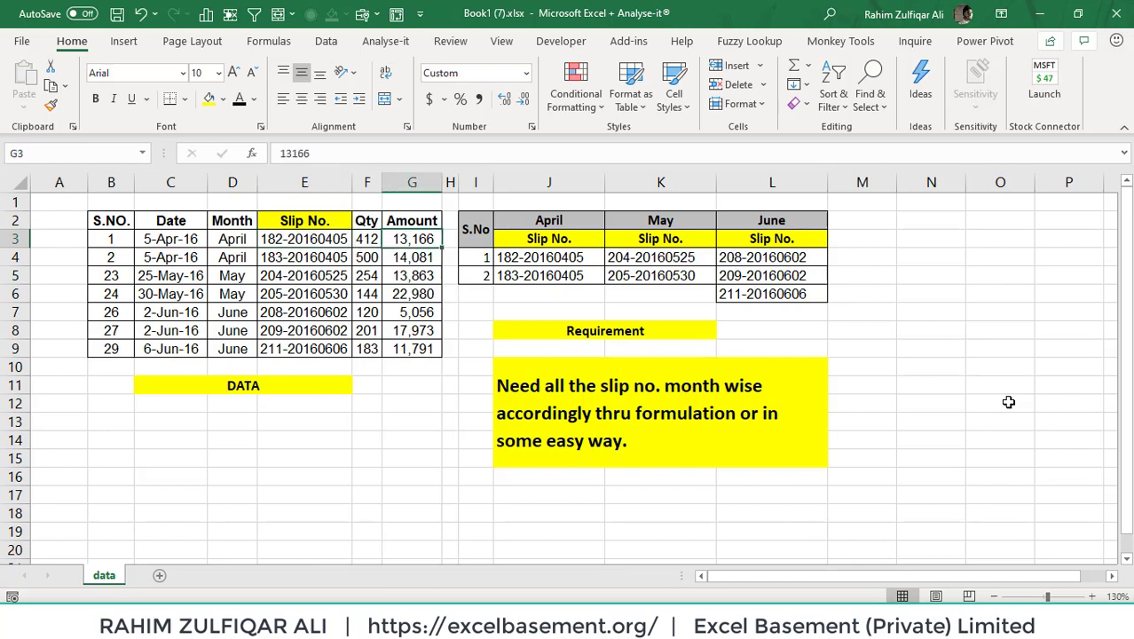
Examine the month-wise slip number table and the requirement note beneath it.
{"action": "key", "text": "Right"}
{"action": "key", "text": "Right"}
{"action": "key", "text": "Right"}
{"action": "key", "text": "Right"}
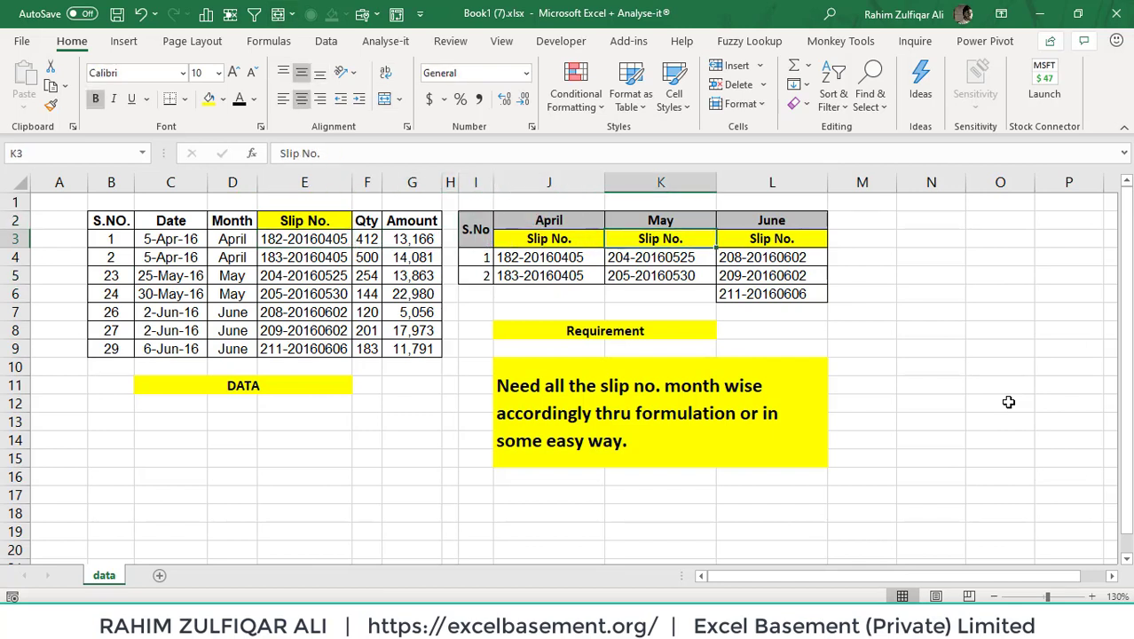
{"action": "key", "text": "Up"}
{"action": "key", "text": "Left"}
{"action": "key", "text": "Down"}
{"action": "key", "text": "Down"}
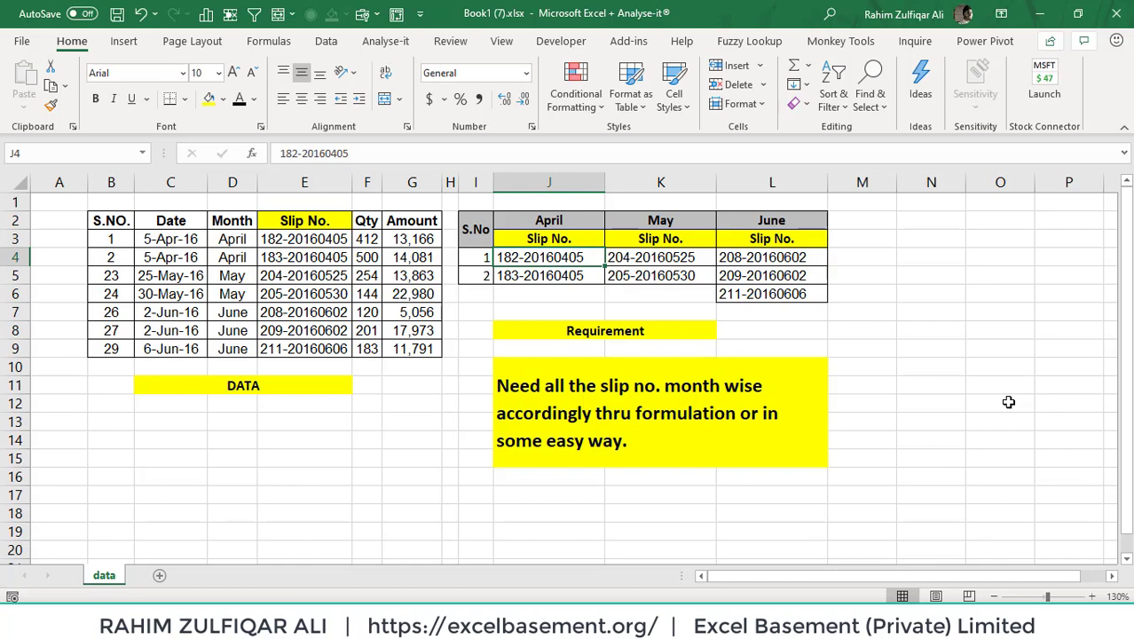
{"action": "key", "text": "Down"}
{"action": "key", "text": "Down"}
{"action": "key", "text": "Down"}
{"action": "key", "text": "Down"}
{"action": "key", "text": "Down"}
{"action": "key", "text": "Down"}
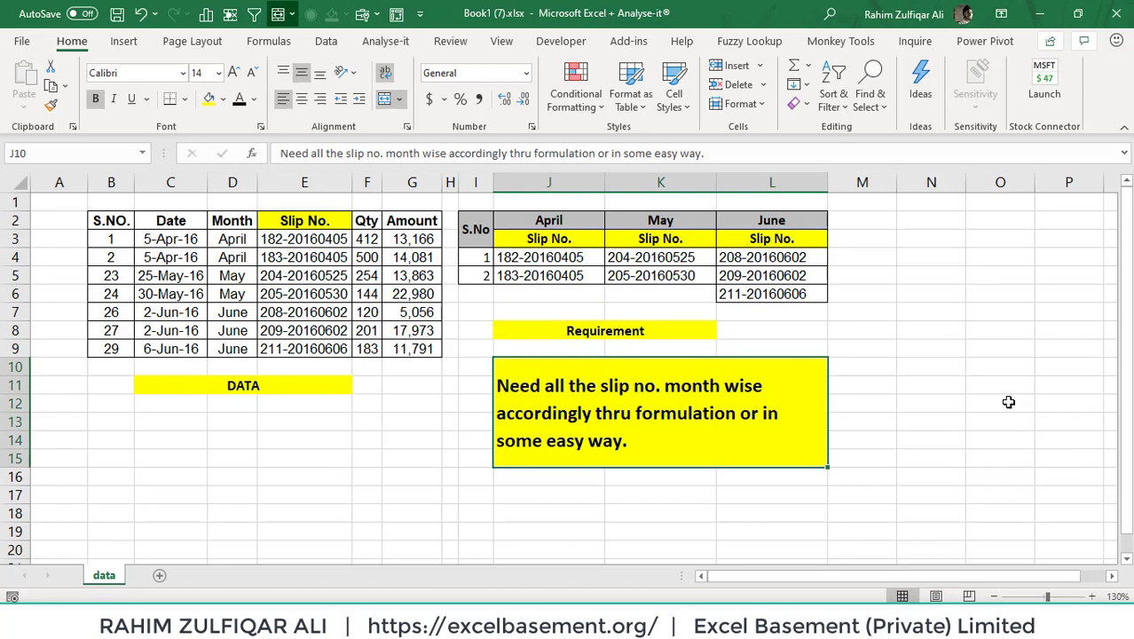
{"action": "key", "text": "Up"}
{"action": "key", "text": "Up"}
{"action": "key", "text": "Up"}
{"action": "key", "text": "Up"}
{"action": "key", "text": "Up"}
{"action": "key", "text": "Up"}
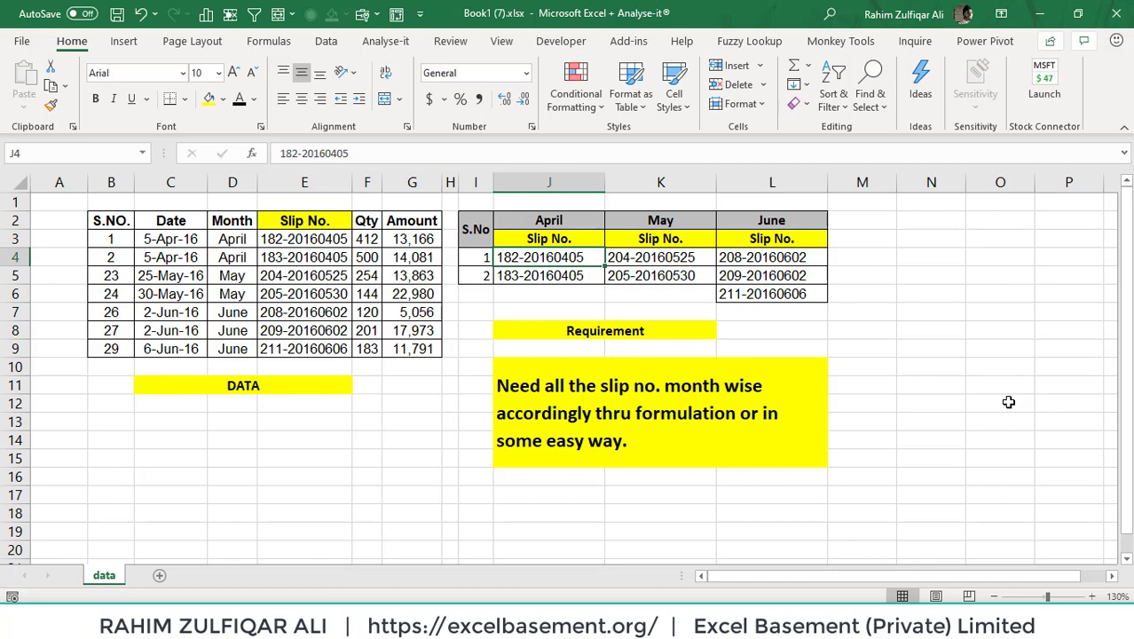
Clear the existing slip numbers under April, May and June in J4:L6.
{"action": "key", "text": "ctrl+Left"}
{"action": "key", "text": "ctrl+Left"}
{"action": "key", "text": "ctrl+Right"}
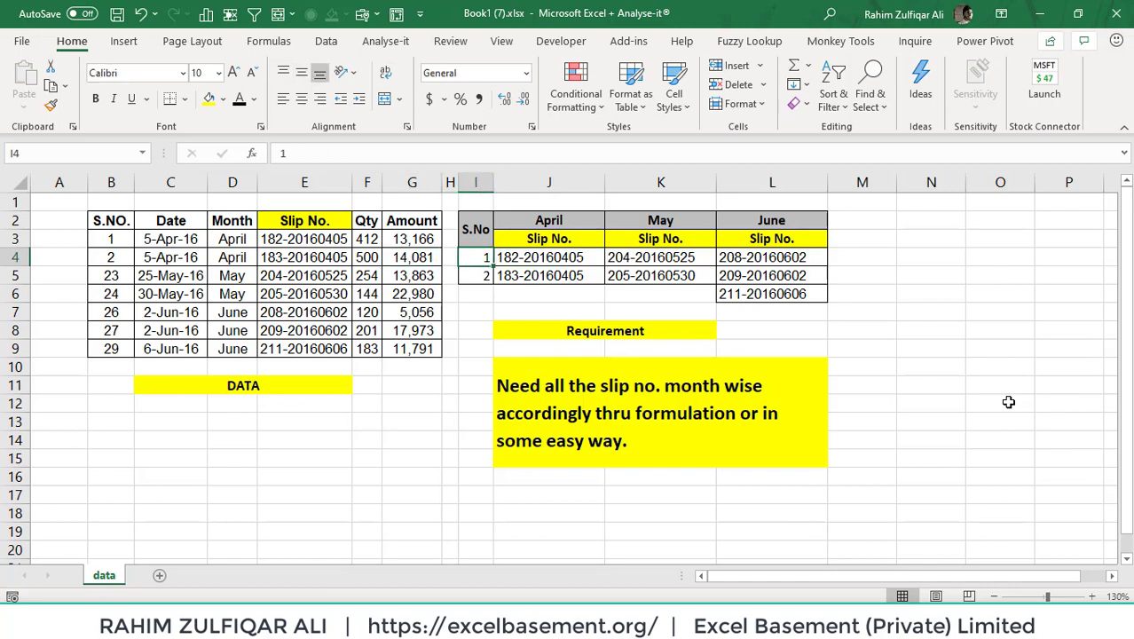
{"action": "key", "text": "ctrl+Right"}
{"action": "key", "text": "Left"}
{"action": "key", "text": "Left"}
{"action": "key", "text": "shift+Right"}
{"action": "key", "text": "shift+Right"}
{"action": "key", "text": "shift+Right"}
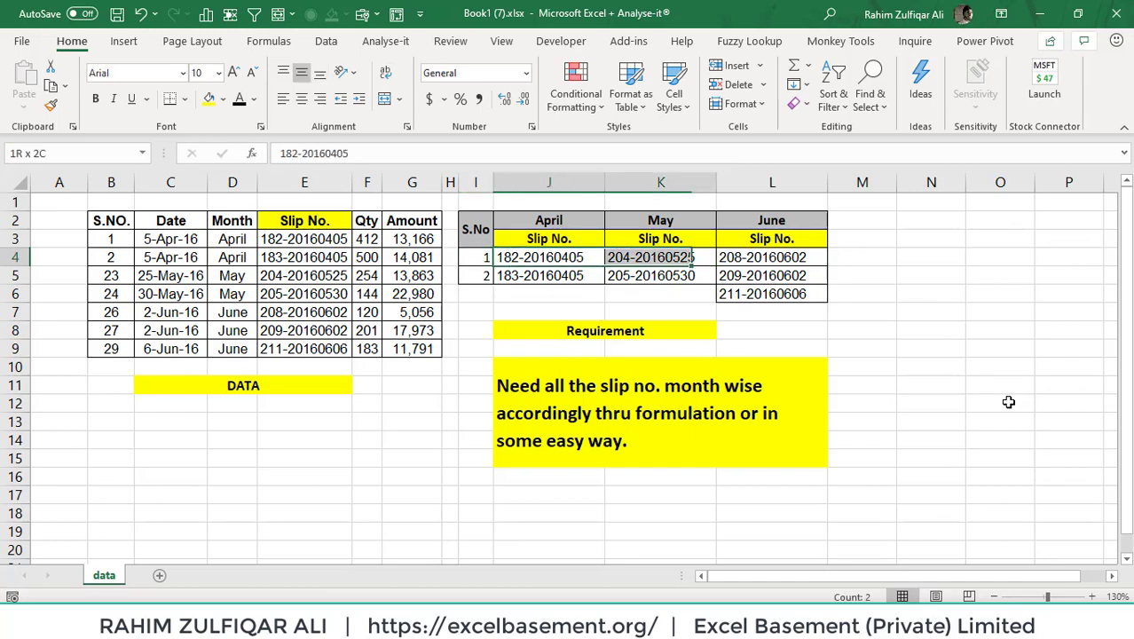
{"action": "key", "text": "shift+Down"}
{"action": "key", "text": "shift+Down"}
{"action": "key", "text": "shift+Down"}
{"action": "key", "text": "shift+Left"}
{"action": "key", "text": "shift+Up"}
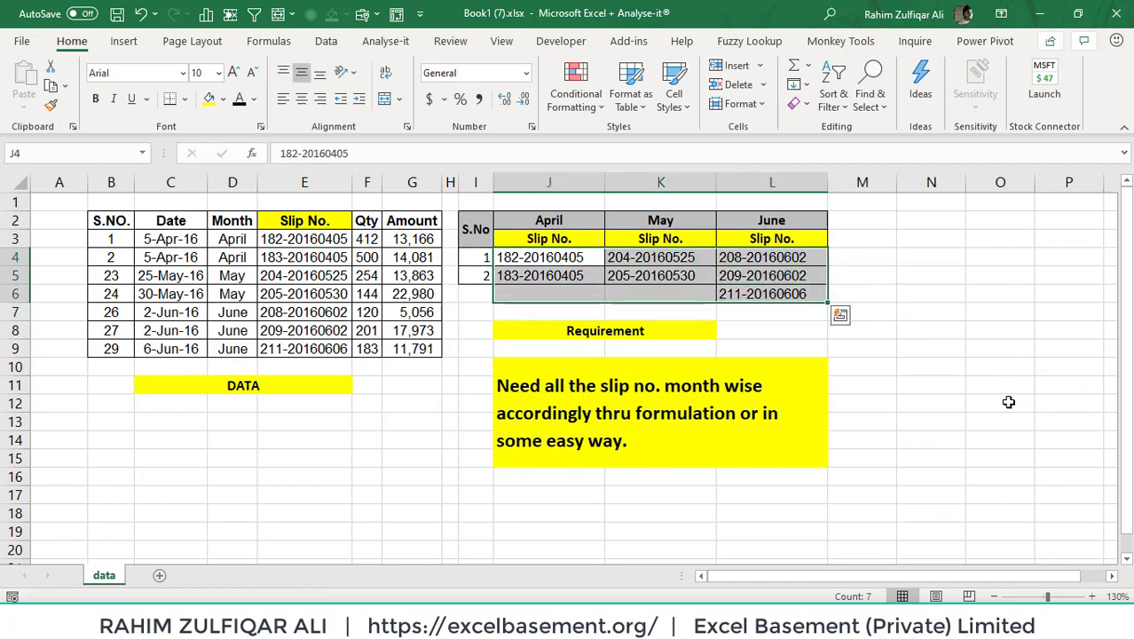
{"action": "key", "text": "Delete"}
{"action": "key", "text": "Left"}
{"action": "key", "text": "Right"}
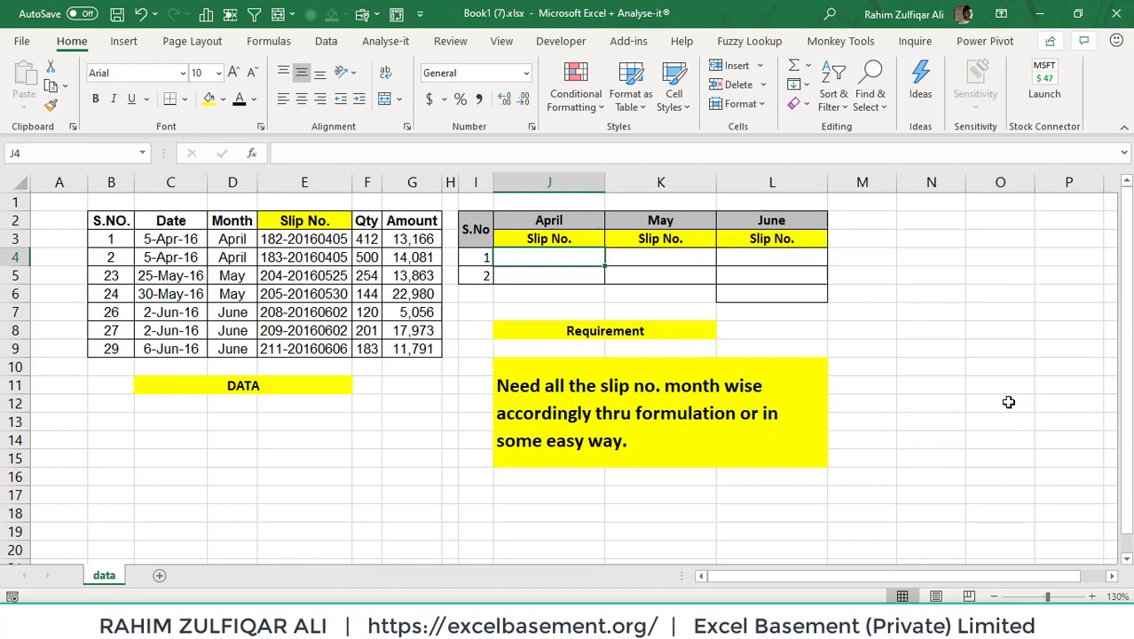
{"action": "type", "text": "=vl"}
{"action": "key", "text": "Tab"}
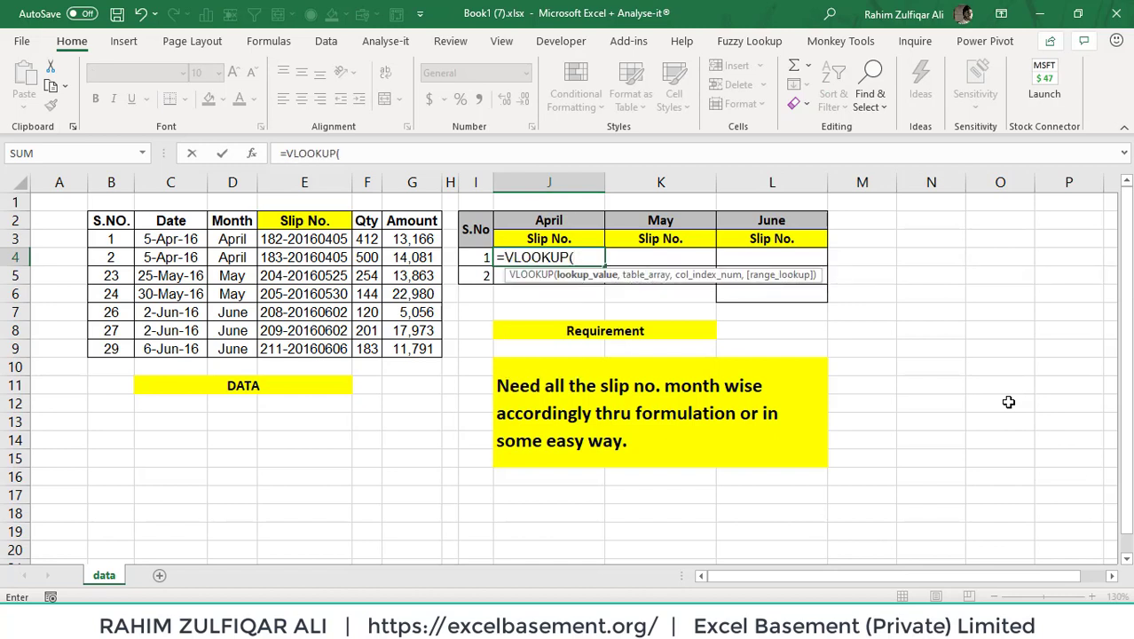
{"action": "key", "text": "Up"}
{"action": "key", "text": "Up"}
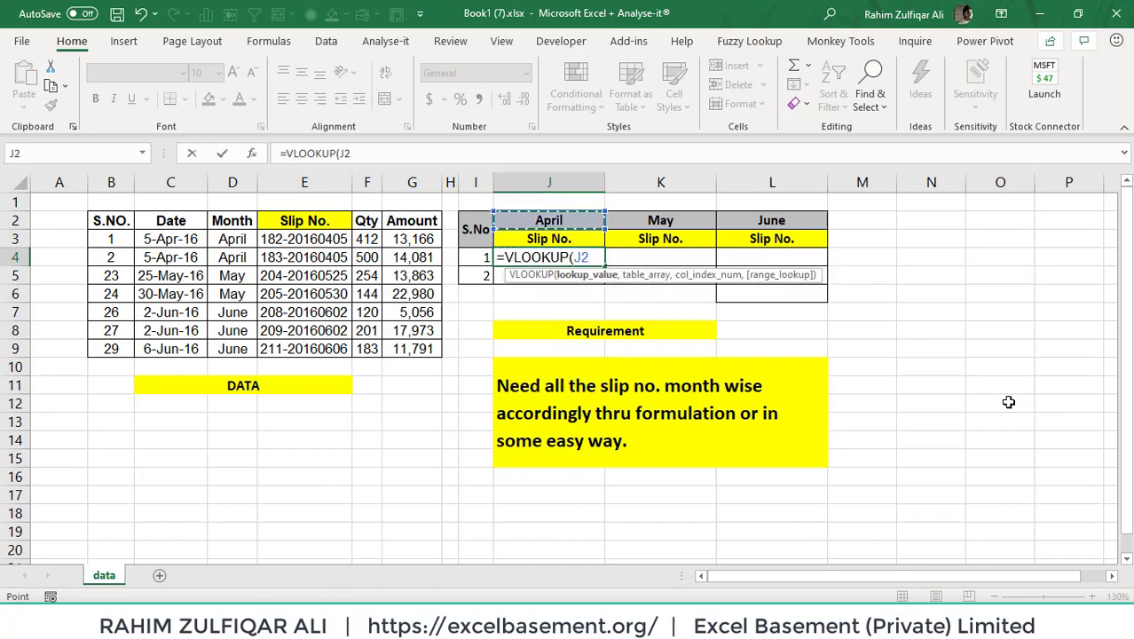
{"action": "type", "text": ","}
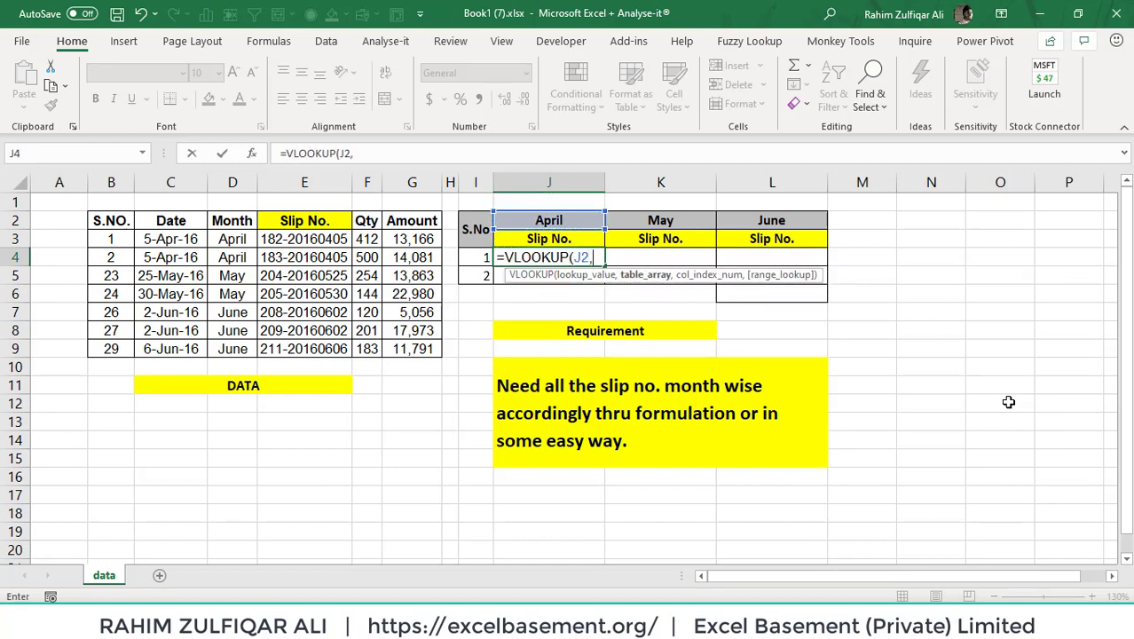
{"action": "key", "text": "Left"}
{"action": "key", "text": "Left"}
{"action": "key", "text": "Left"}
{"action": "key", "text": "Left"}
{"action": "key", "text": "Left"}
{"action": "key", "text": "Left"}
{"action": "key", "text": "Left"}
{"action": "key", "text": "Up"}
{"action": "key", "text": "Right"}
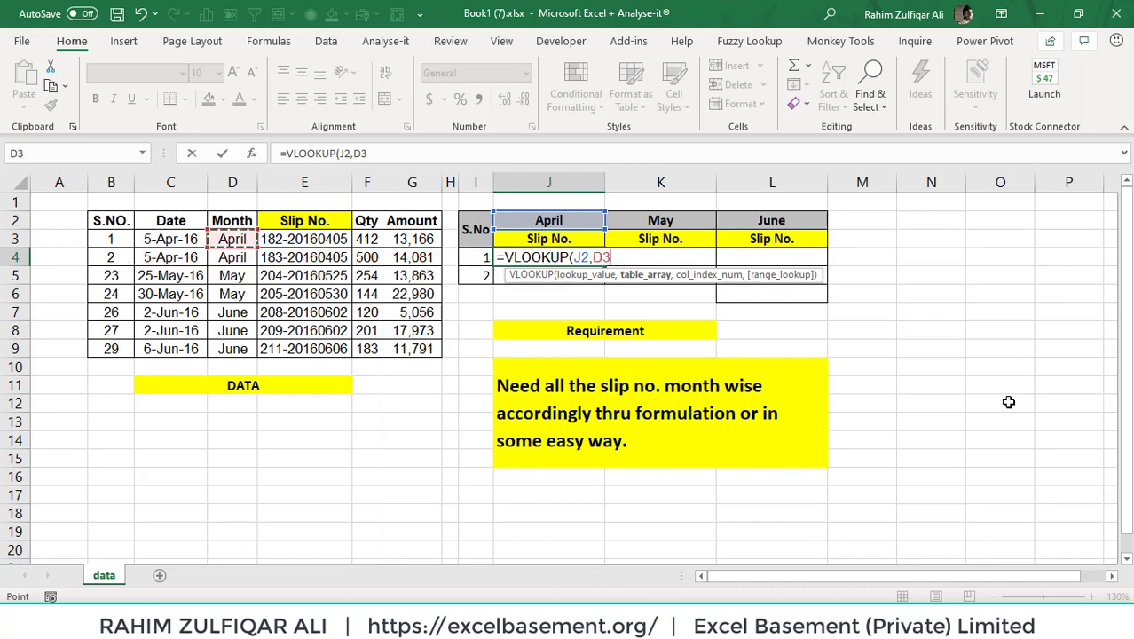
{"action": "key", "text": "Up"}
{"action": "key", "text": "ctrl+shift+Right"}
{"action": "key", "text": "ctrl+shift+Down"}
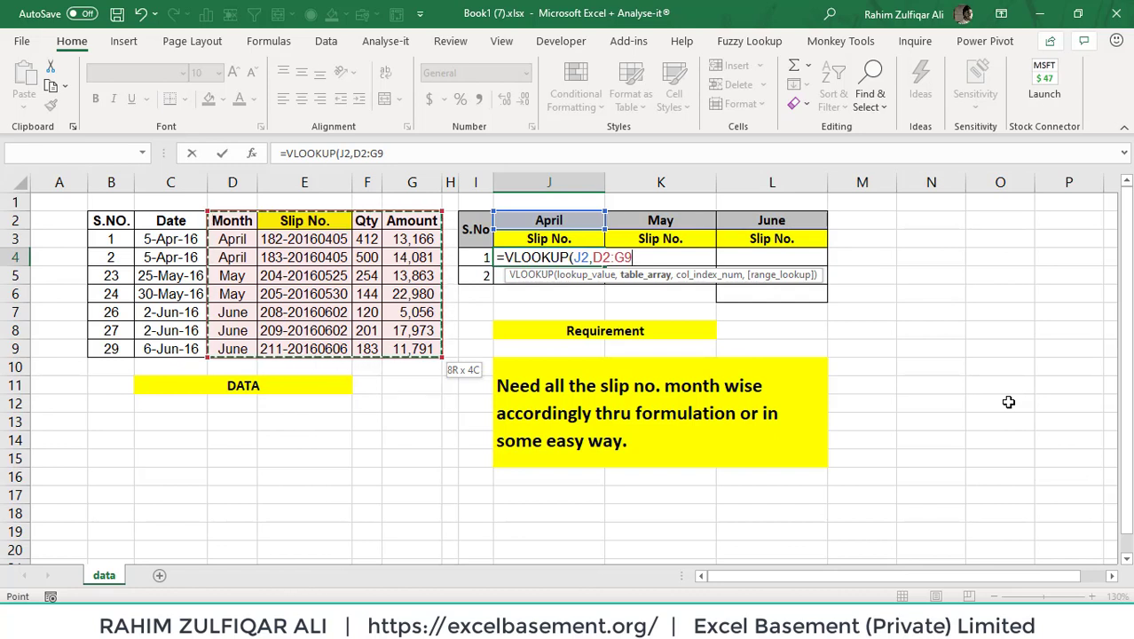
{"action": "key", "text": "Escape"}
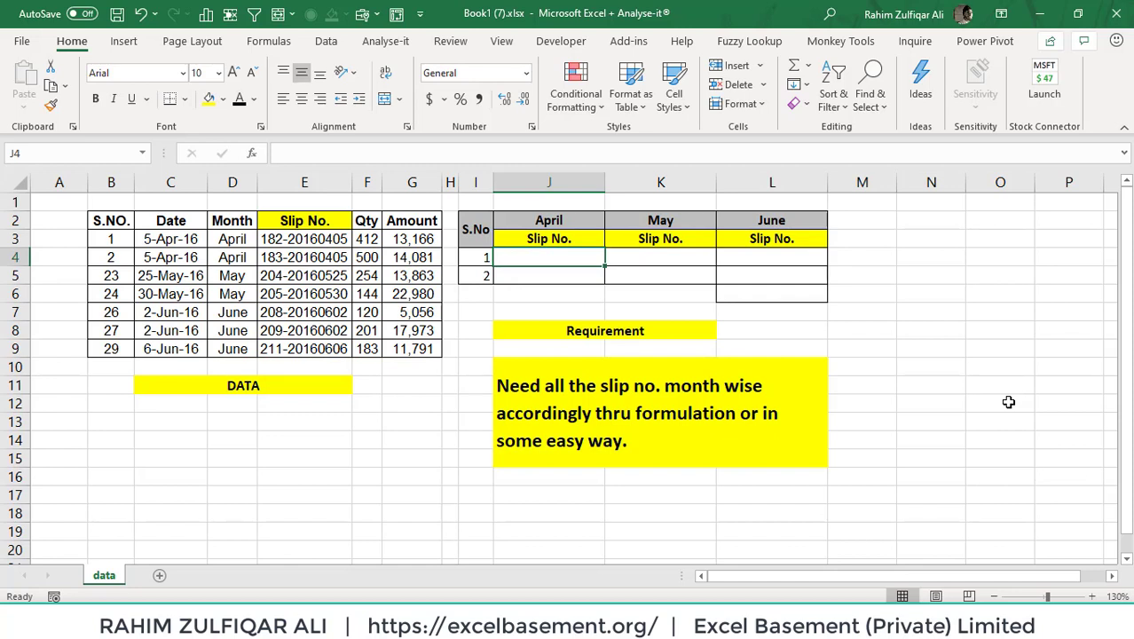
Examine the Month column's values and the first rows of the data table alongside the empty month-wise table.
{"action": "key", "text": "Left"}
{"action": "key", "text": "Left"}
{"action": "key", "text": "Left"}
{"action": "key", "text": "Left"}
{"action": "key", "text": "Left"}
{"action": "key", "text": "Left"}
{"action": "key", "text": "Left"}
{"action": "key", "text": "Left"}
{"action": "key", "text": "Left"}
{"action": "key", "text": "Up"}
{"action": "key", "text": "Up"}
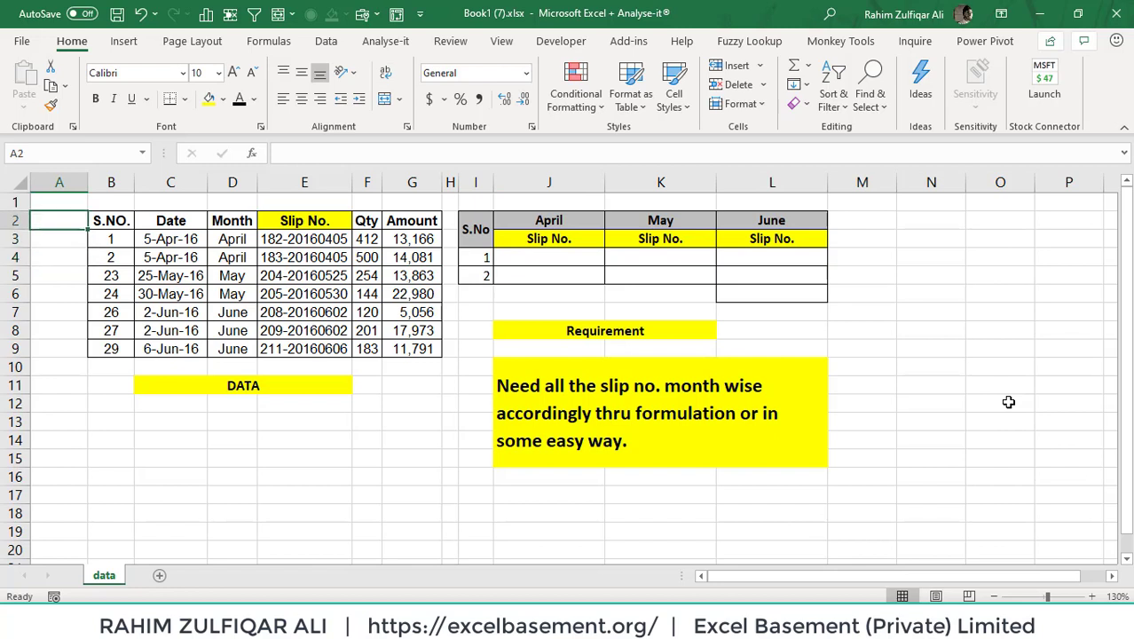
{"action": "key", "text": "Down"}
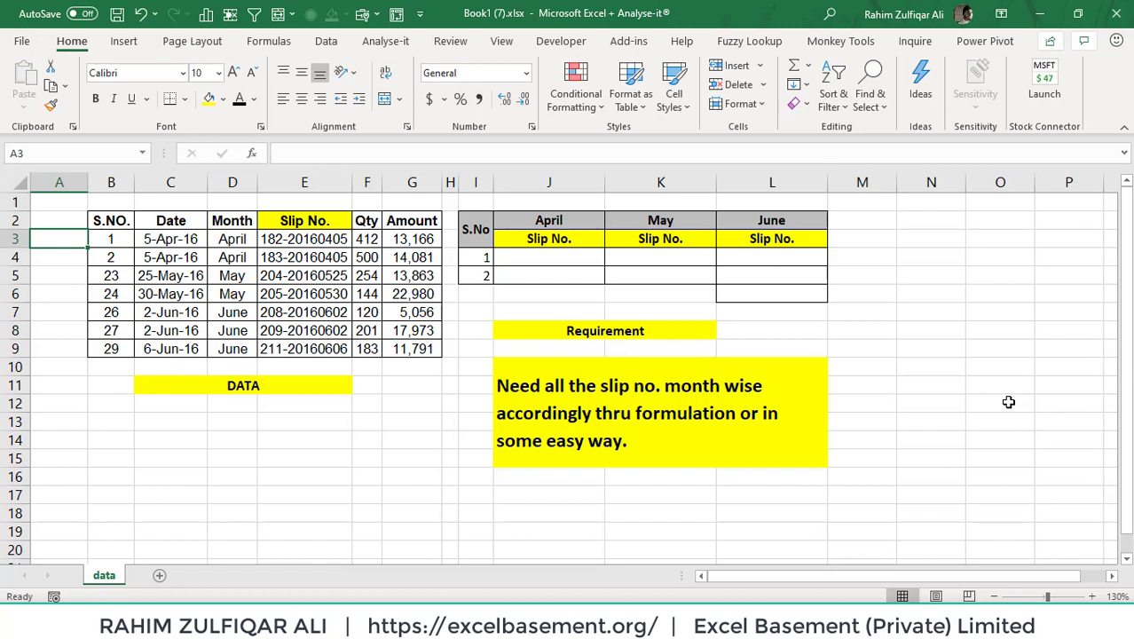
{"action": "key", "text": "Right"}
{"action": "key", "text": "Right"}
{"action": "key", "text": "Right"}
{"action": "key", "text": "Right"}
{"action": "key", "text": "Left"}
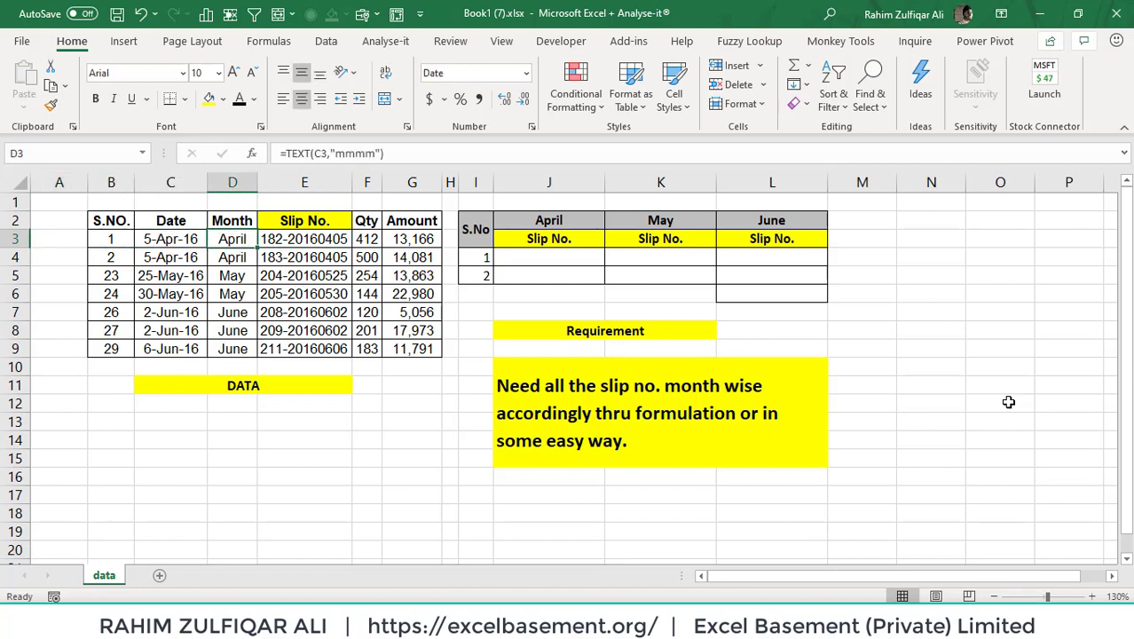
{"action": "key", "text": "Down"}
{"action": "key", "text": "Right"}
{"action": "key", "text": "Right"}
{"action": "key", "text": "Right"}
{"action": "key", "text": "Right"}
{"action": "key", "text": "Right"}
{"action": "key", "text": "Right"}
{"action": "key", "text": "Right"}
{"action": "key", "text": "Right"}
{"action": "key", "text": "Right"}
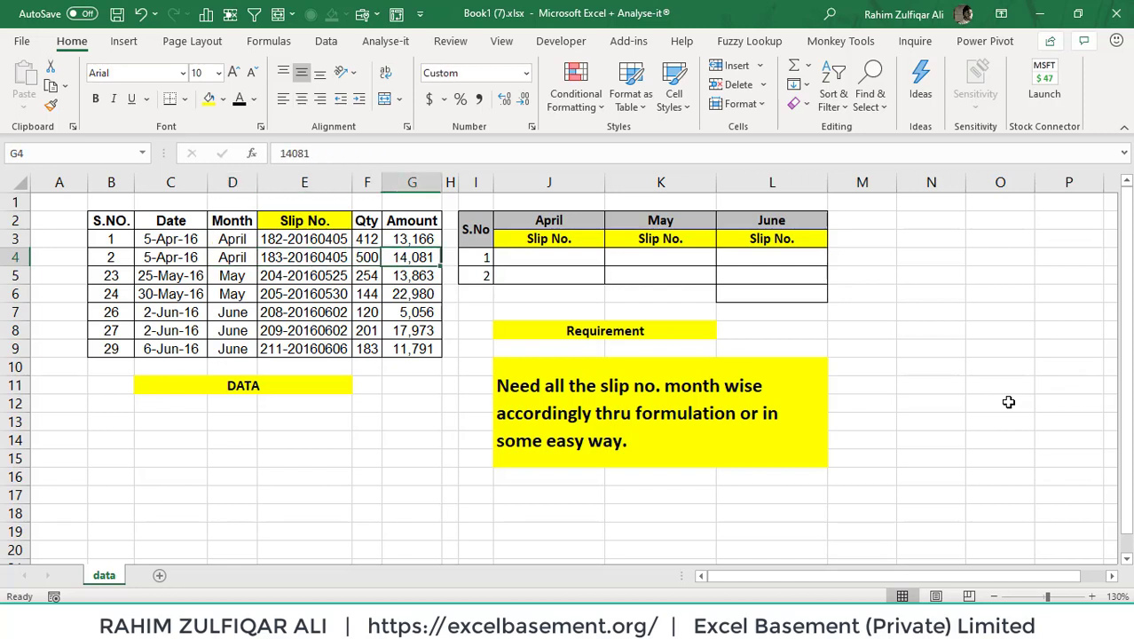
Enter the heading combo in cell A2, beside the S.NO. column.
{"action": "key", "text": "Left"}
{"action": "key", "text": "Left"}
{"action": "key", "text": "Left"}
{"action": "key", "text": "Left"}
{"action": "key", "text": "Left"}
{"action": "key", "text": "Left"}
{"action": "key", "text": "Left"}
{"action": "key", "text": "Left"}
{"action": "key", "text": "Left"}
{"action": "key", "text": "Left"}
{"action": "key", "text": "Left"}
{"action": "key", "text": "Left"}
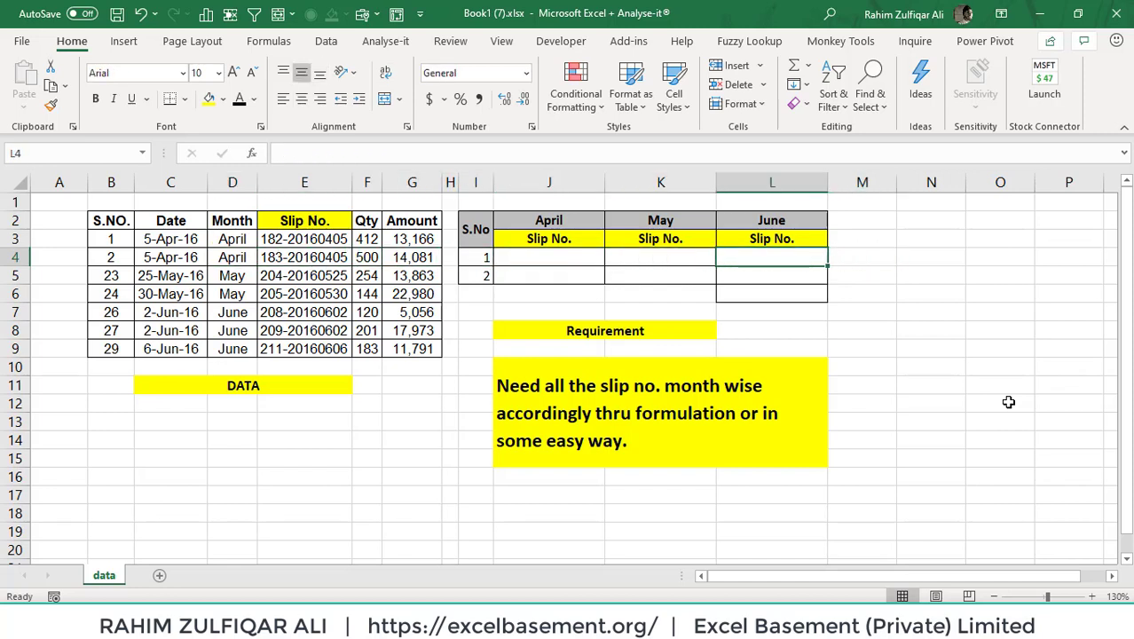
{"action": "key", "text": "Up"}
{"action": "key", "text": "Up"}
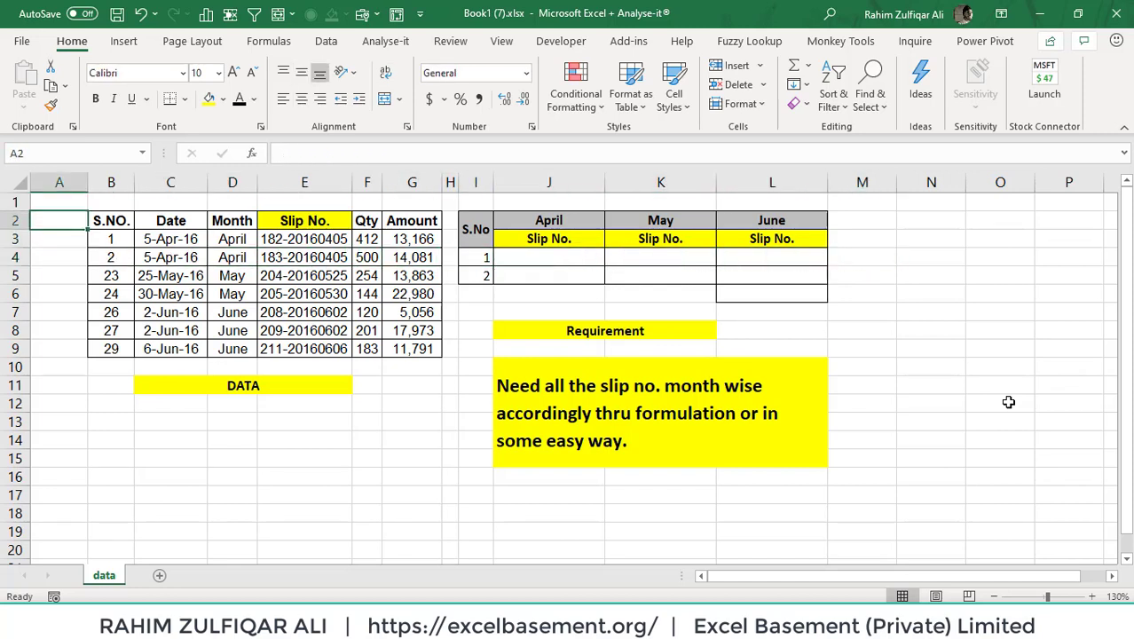
{"action": "type", "text": "combo"}
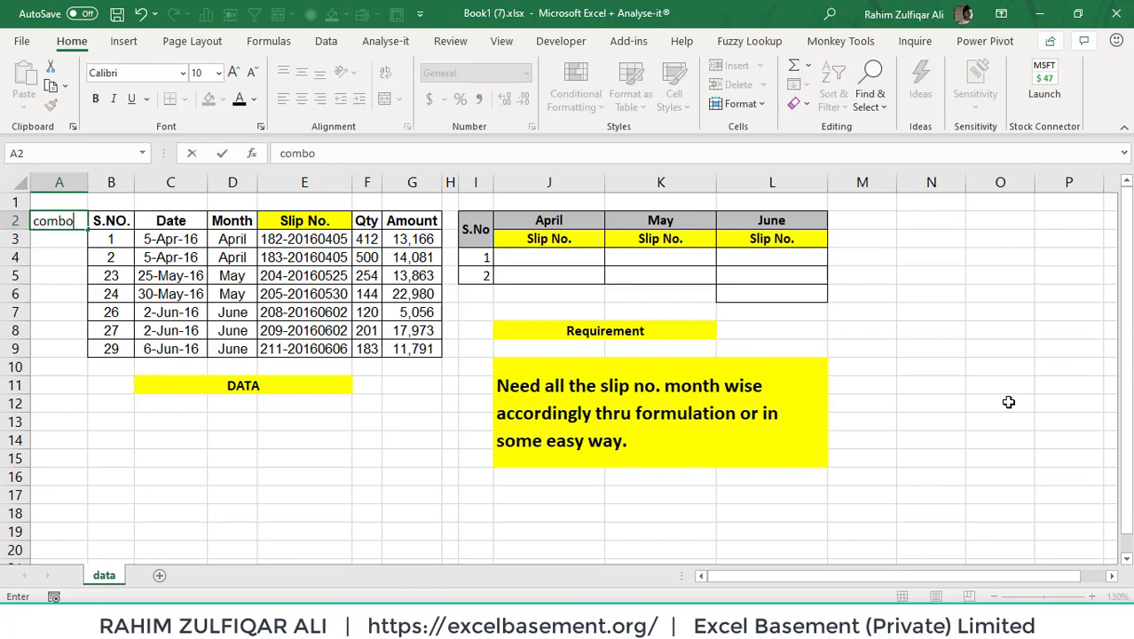
{"action": "key", "text": "Return"}
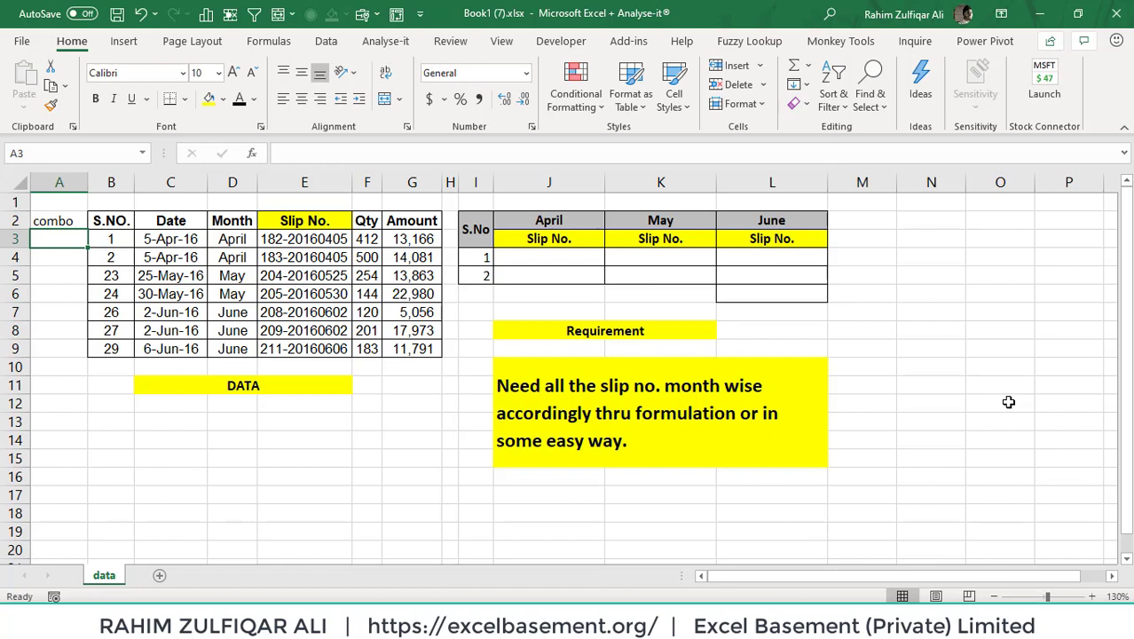
Write the formula =COUNTIF(D3:D3,D3) in A3 to count occurrences of the row's month.
{"action": "type", "text": "="}
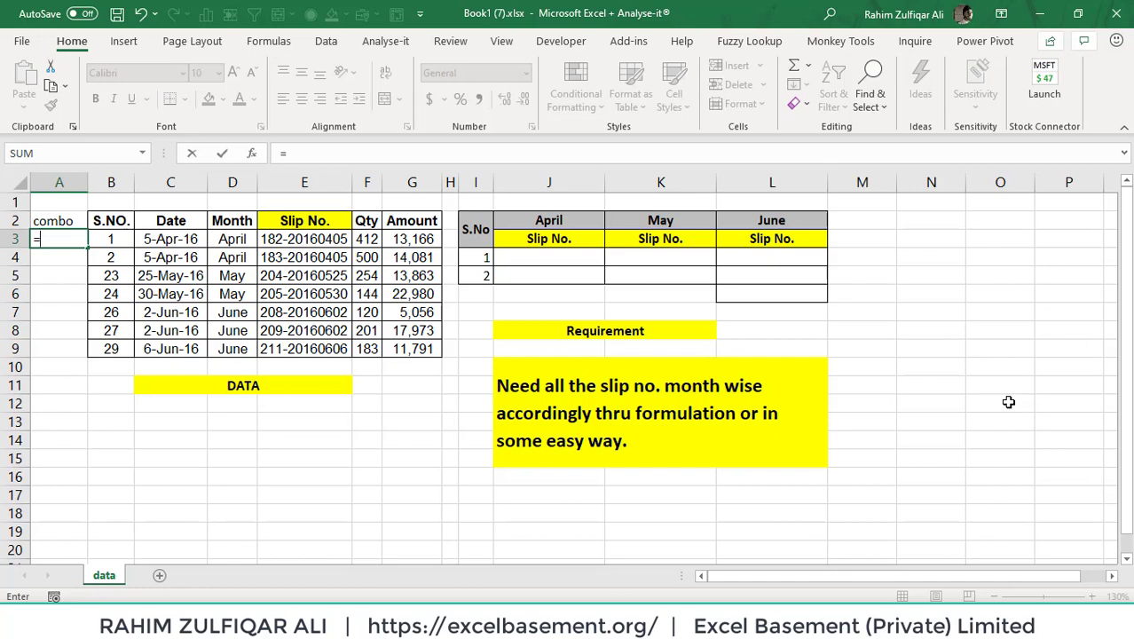
{"action": "type", "text": "c"}
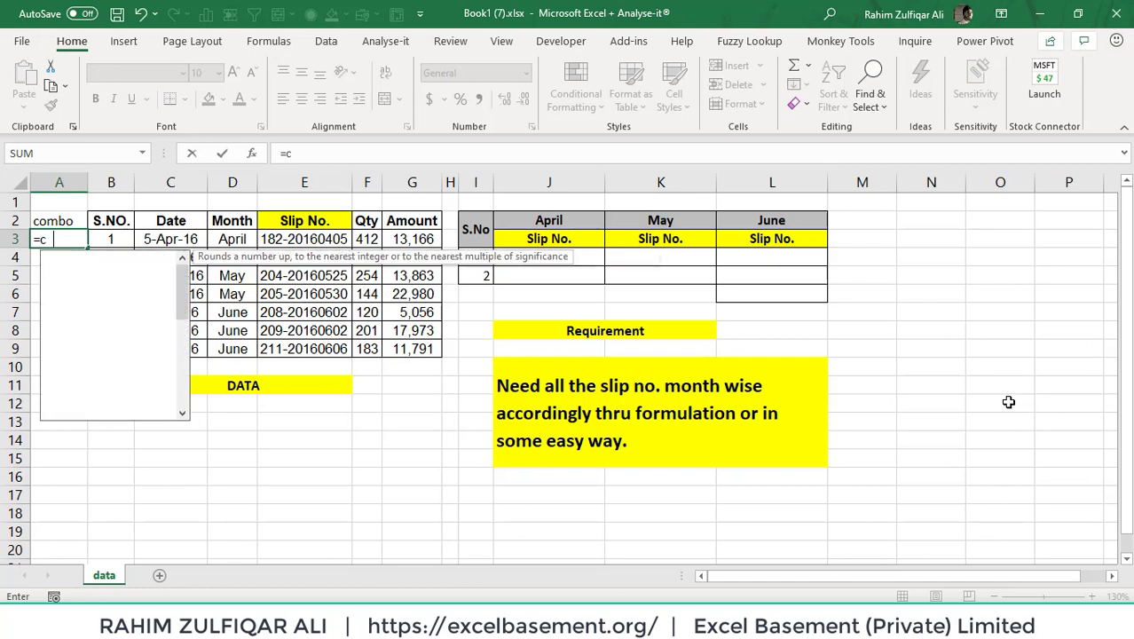
{"action": "type", "text": "ountif"}
{"action": "key", "text": "Tab"}
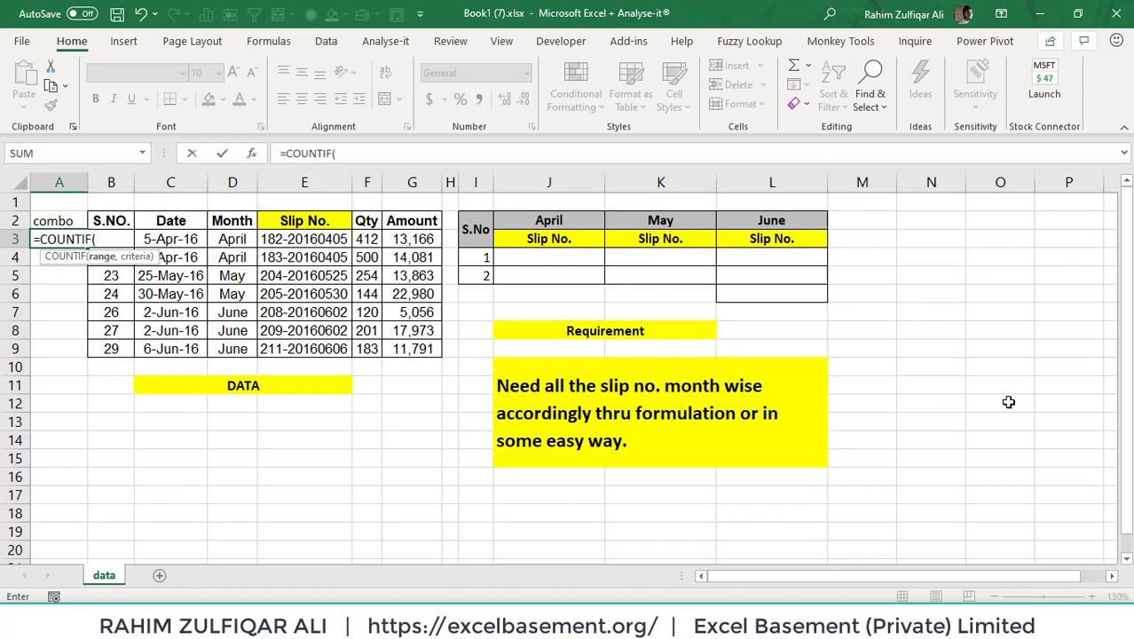
{"action": "key", "text": "Right"}
{"action": "key", "text": "Right"}
{"action": "key", "text": "Right"}
{"action": "key", "text": "Right"}
{"action": "key", "text": "Left"}
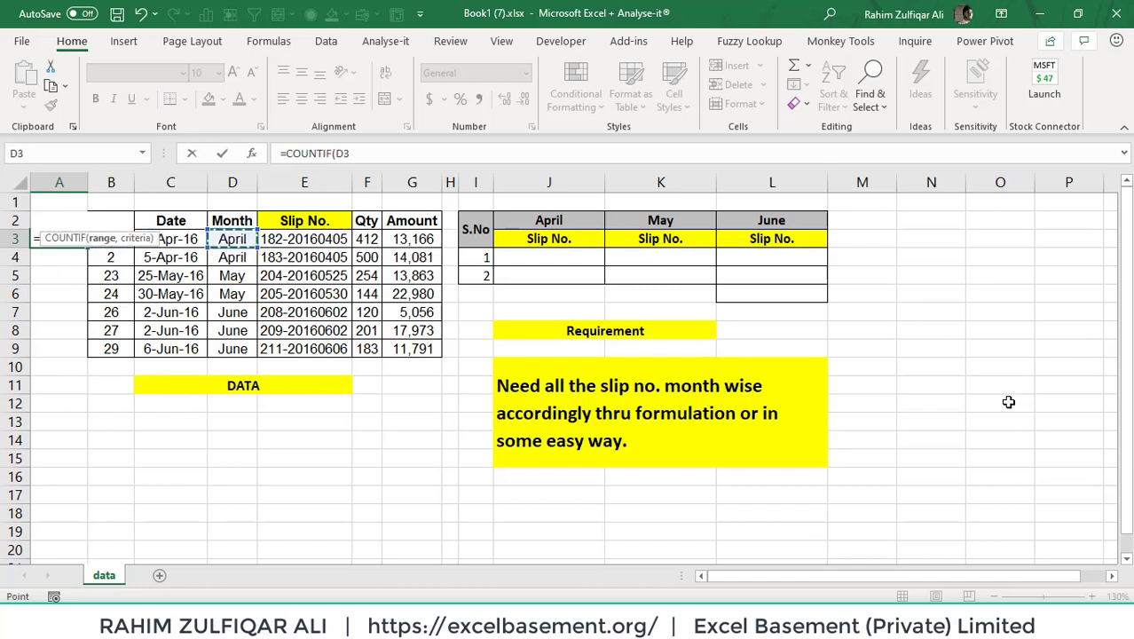
{"action": "key", "text": "F8"}
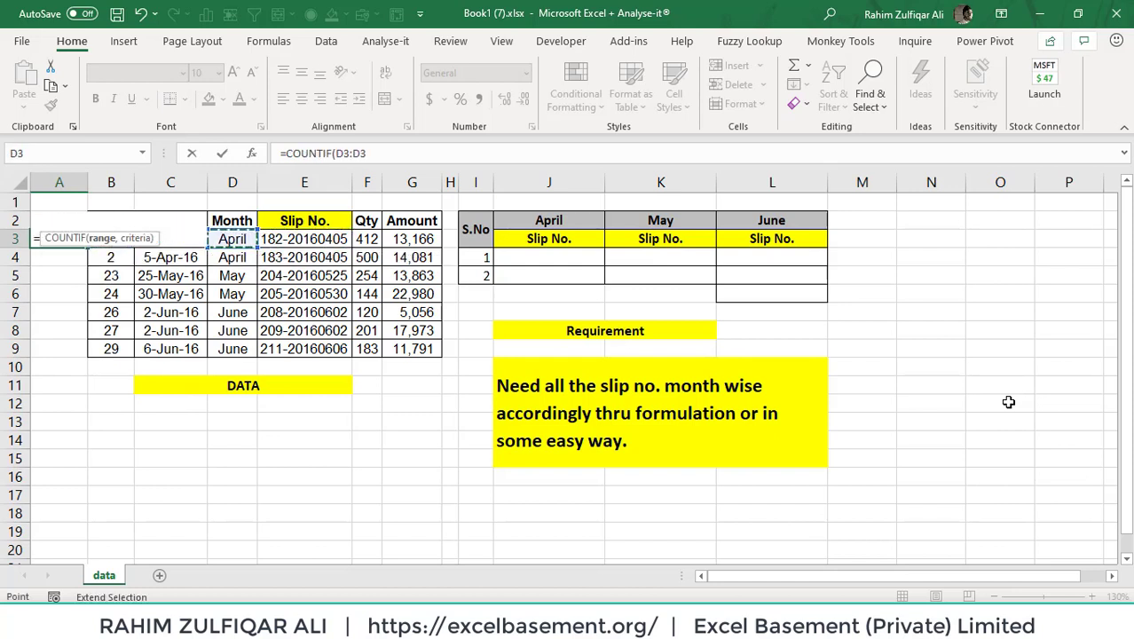
{"action": "type", "text": ","}
{"action": "key", "text": "Right"}
{"action": "key", "text": "Right"}
{"action": "key", "text": "Right"}
{"action": "key", "text": "Right"}
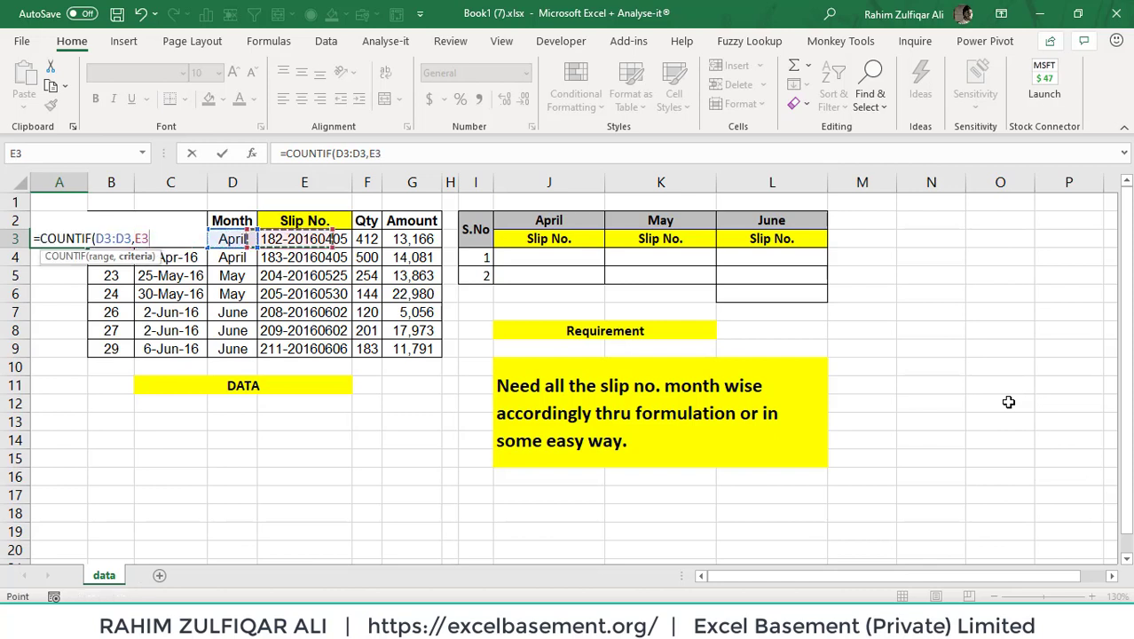
{"action": "key", "text": "Left"}
{"action": "type", "text": ")"}
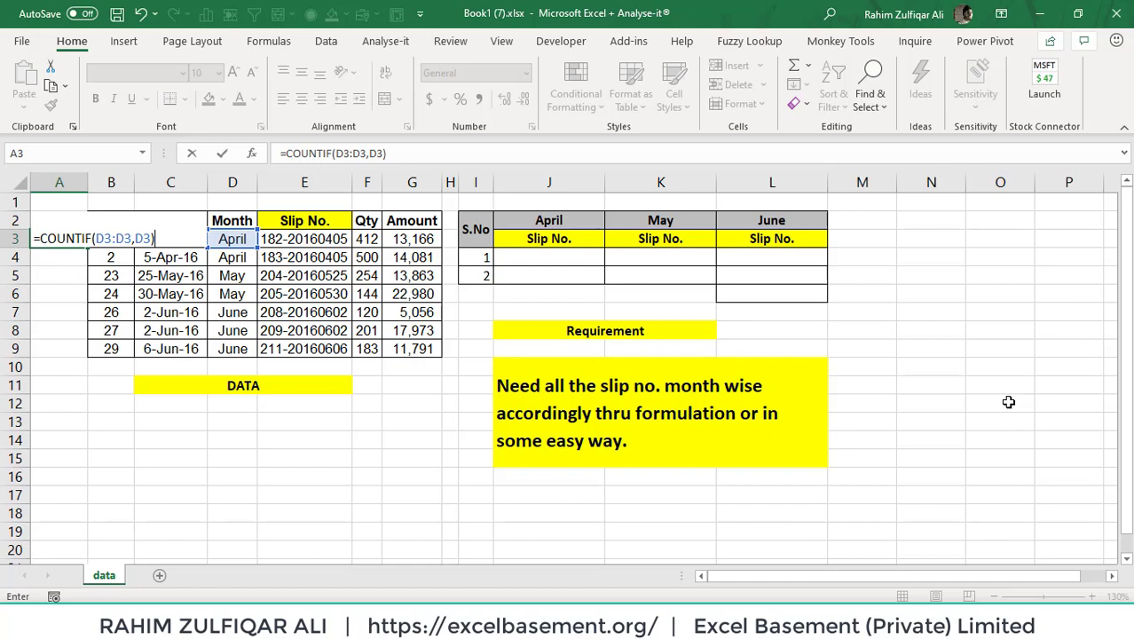
Make the range's starting reference absolute and enter the formula in A3 as =COUNTIF($D$3:D3,D3).
{"action": "left_click", "coordinate": [104, 238]}
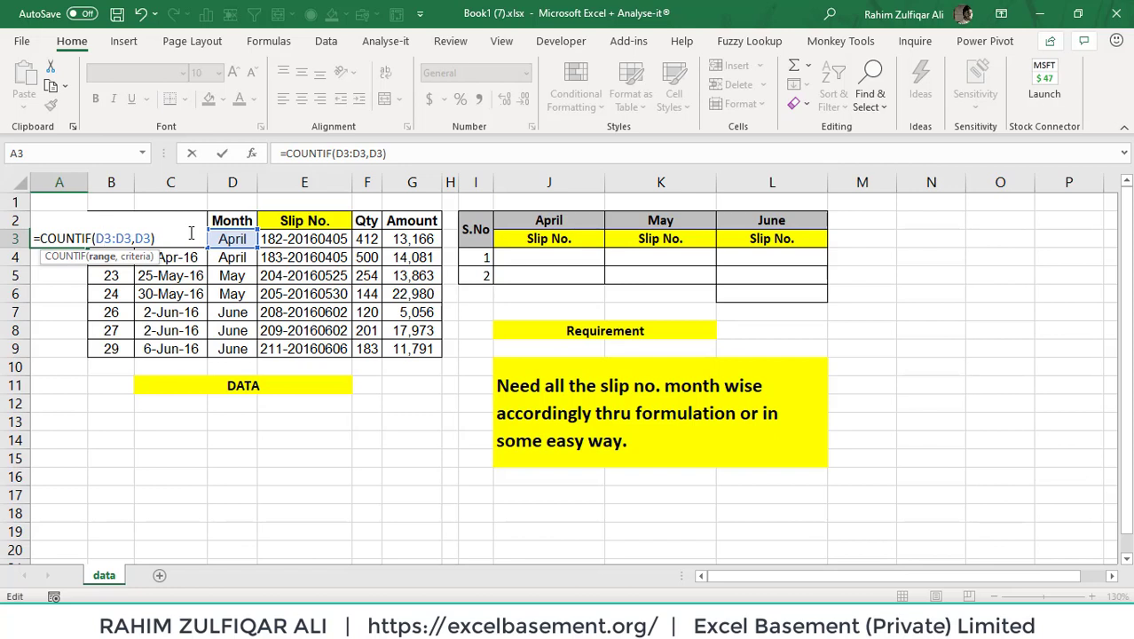
{"action": "key", "text": "F4"}
{"action": "key", "text": "Return"}
{"action": "key", "text": "Up"}
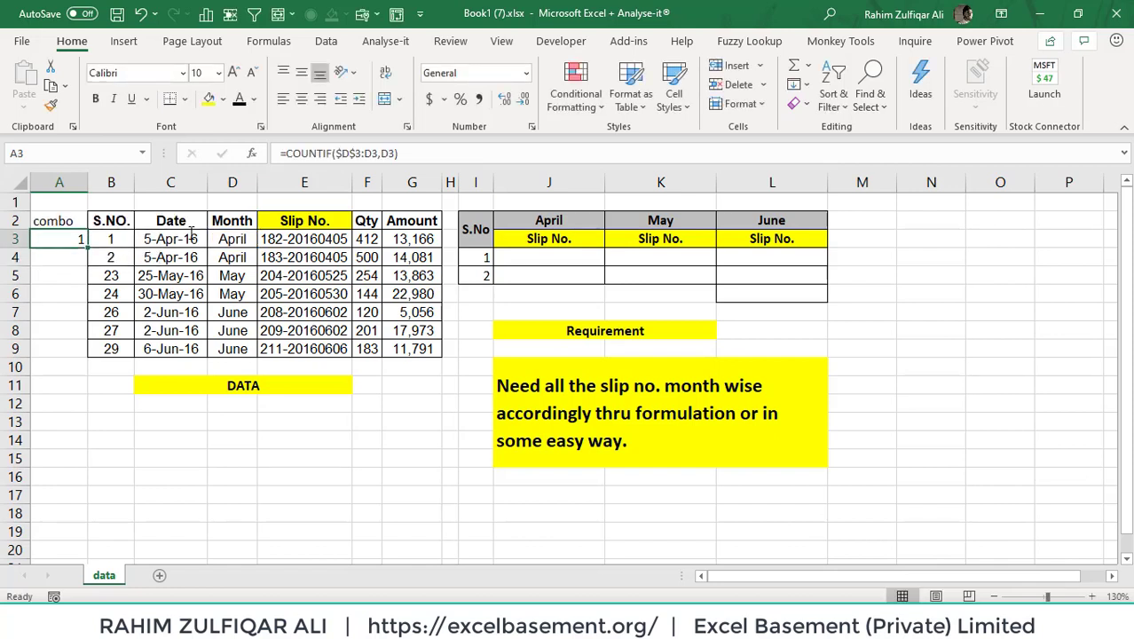
Copy the COUNTIF formula from A3 down through A9 in the combo column.
{"action": "key", "text": "ctrl+c"}
{"action": "key", "text": "shift+Down"}
{"action": "key", "text": "shift+Down"}
{"action": "key", "text": "shift+Down"}
{"action": "key", "text": "shift+Down"}
{"action": "key", "text": "shift+Down"}
{"action": "key", "text": "shift+Down"}
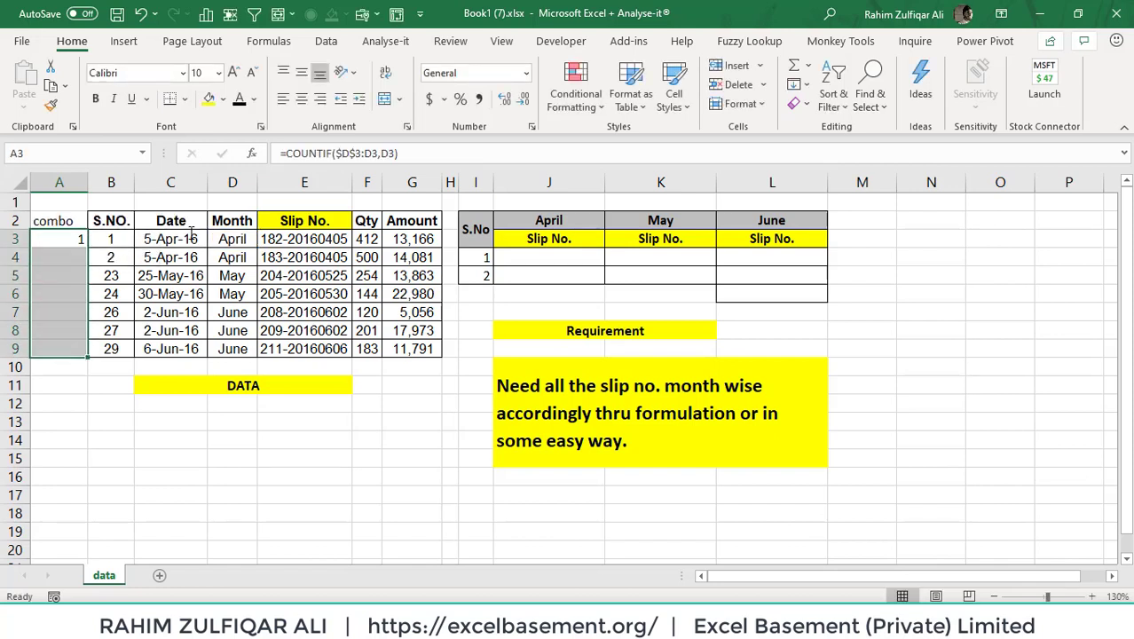
{"action": "key", "text": "ctrl+v"}
{"action": "key", "text": "Right"}
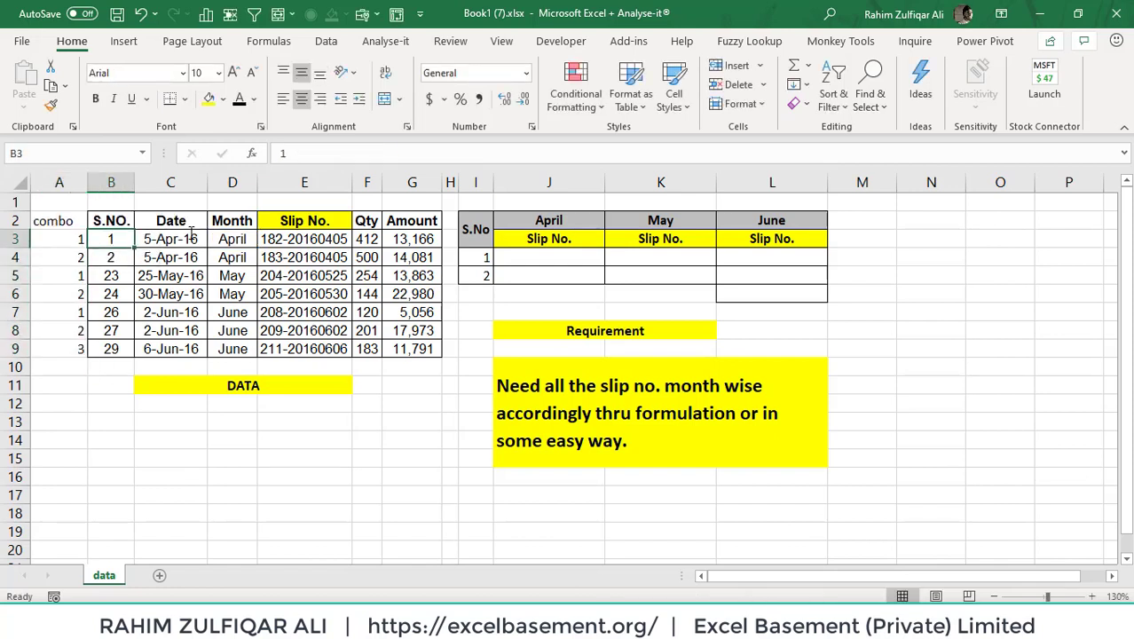
Examine the COUNTIF references in A3 and the Month cell D3 they point to.
{"action": "key", "text": "Right"}
{"action": "key", "text": "Right"}
{"action": "key", "text": "Left"}
{"action": "key", "text": "Left"}
{"action": "key", "text": "Left"}
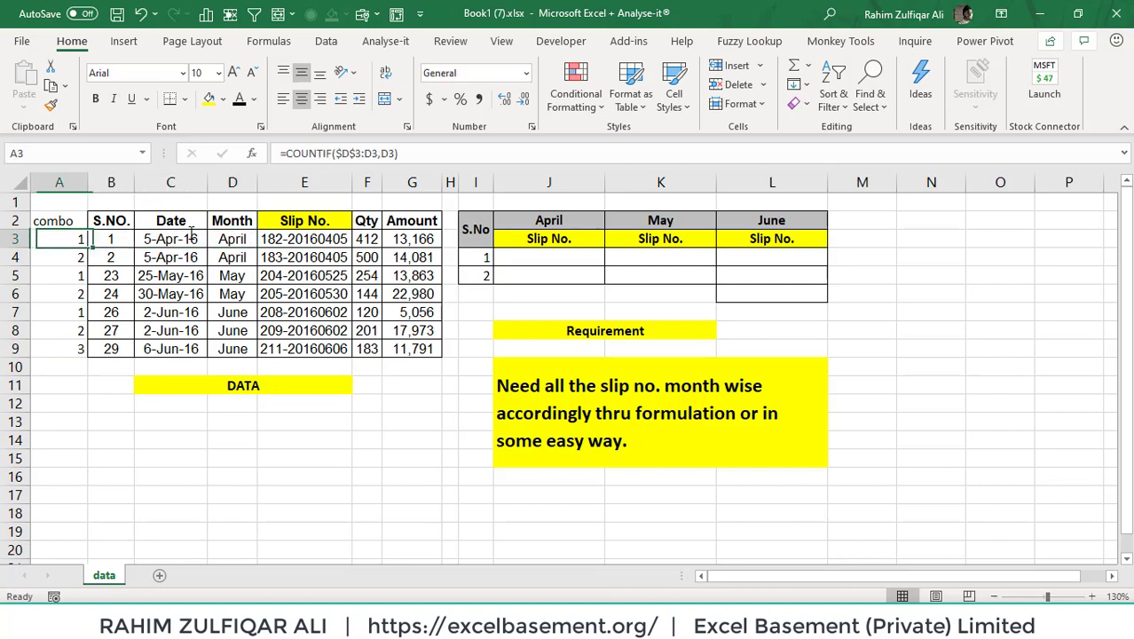
{"action": "key", "text": "F2"}
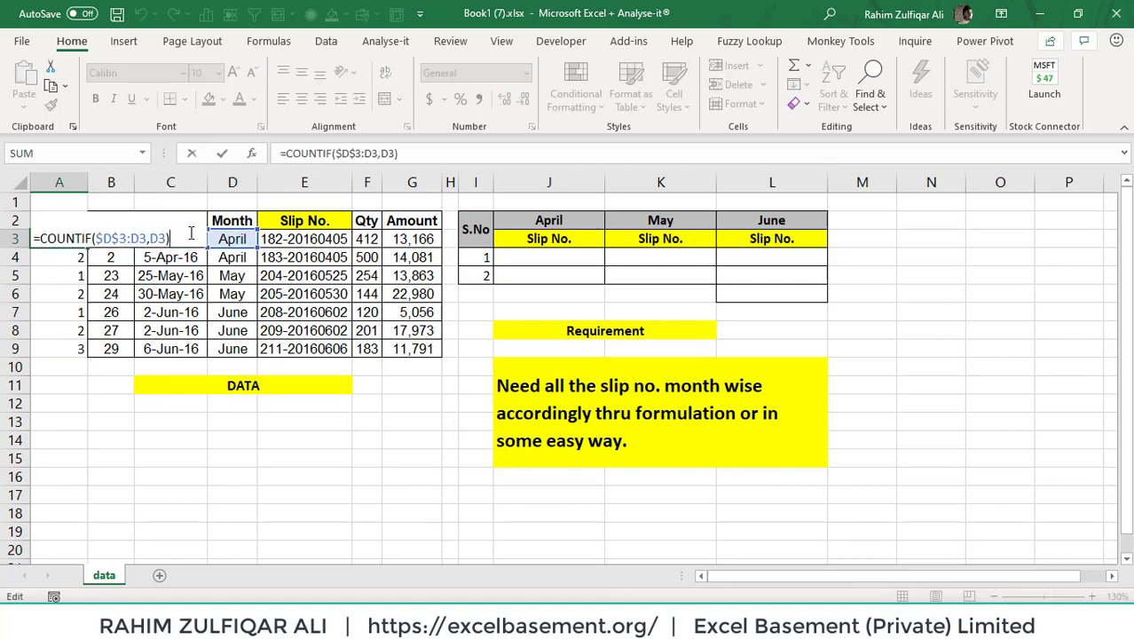
{"action": "key", "text": "Escape"}
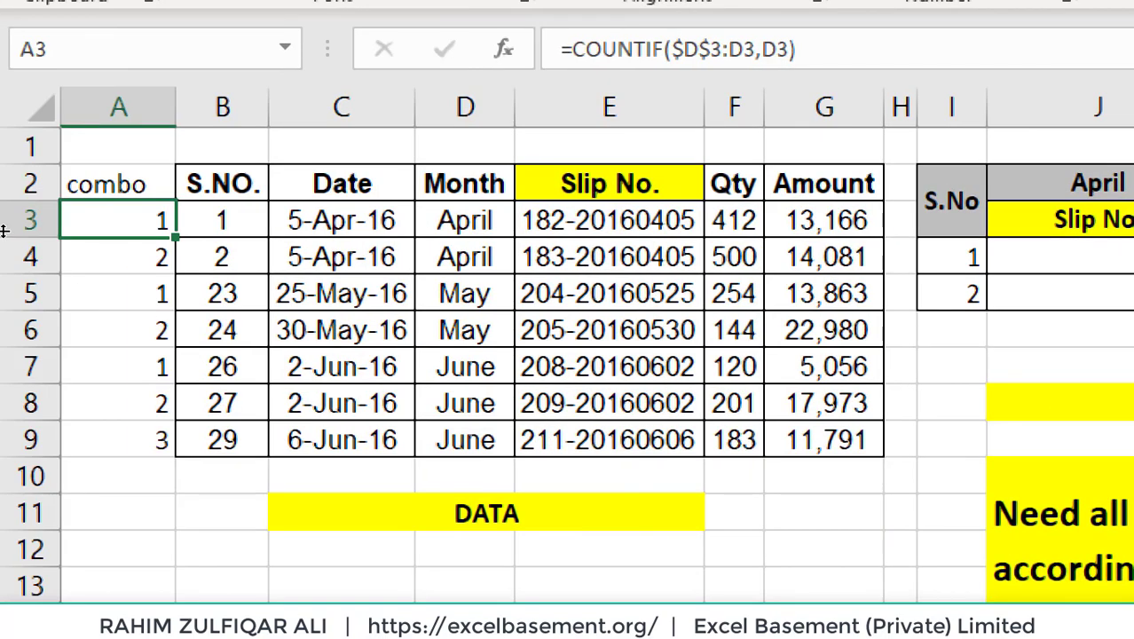
{"action": "key", "text": "F2"}
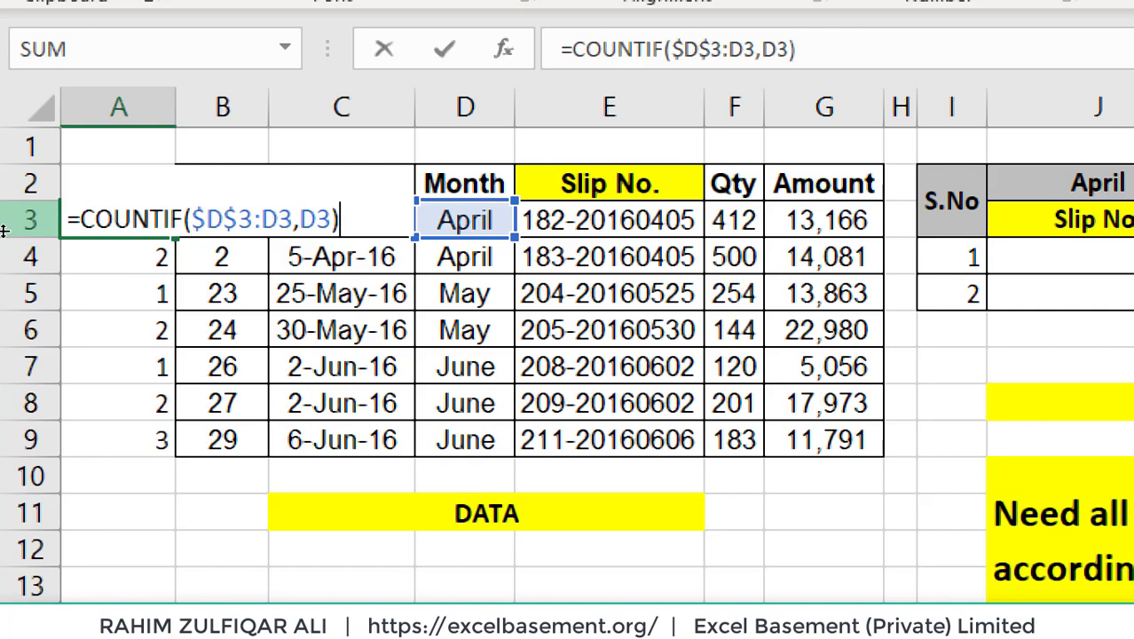
{"action": "key", "text": "Escape"}
{"action": "key", "text": "Right"}
{"action": "key", "text": "Right"}
{"action": "key", "text": "Right"}
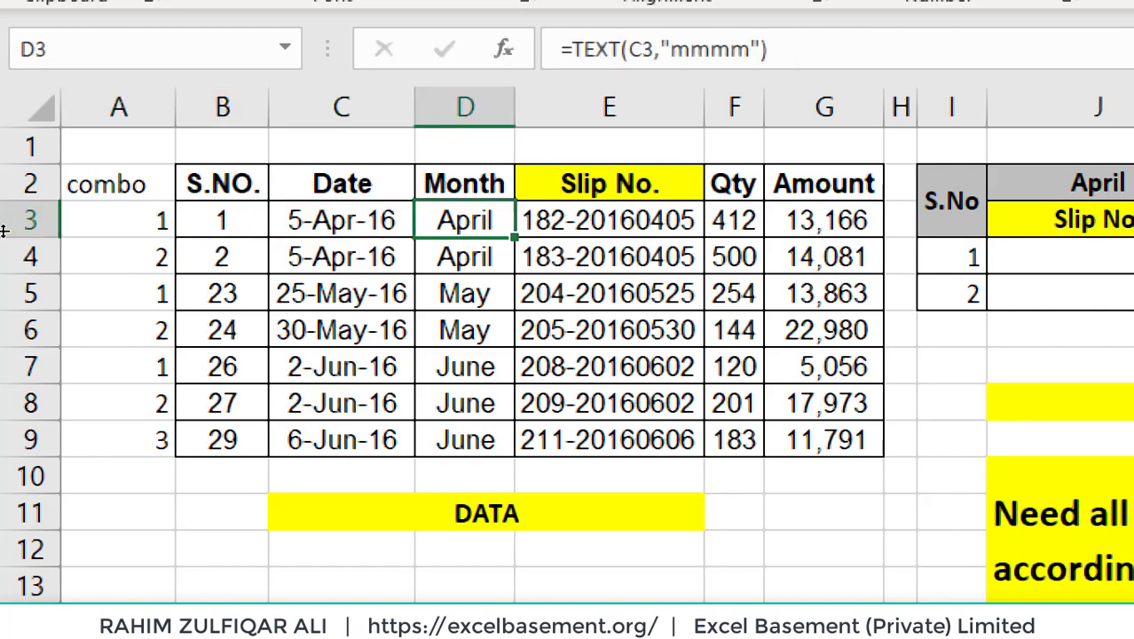
{"action": "key", "text": "Left"}
{"action": "key", "text": "Left"}
{"action": "key", "text": "Left"}
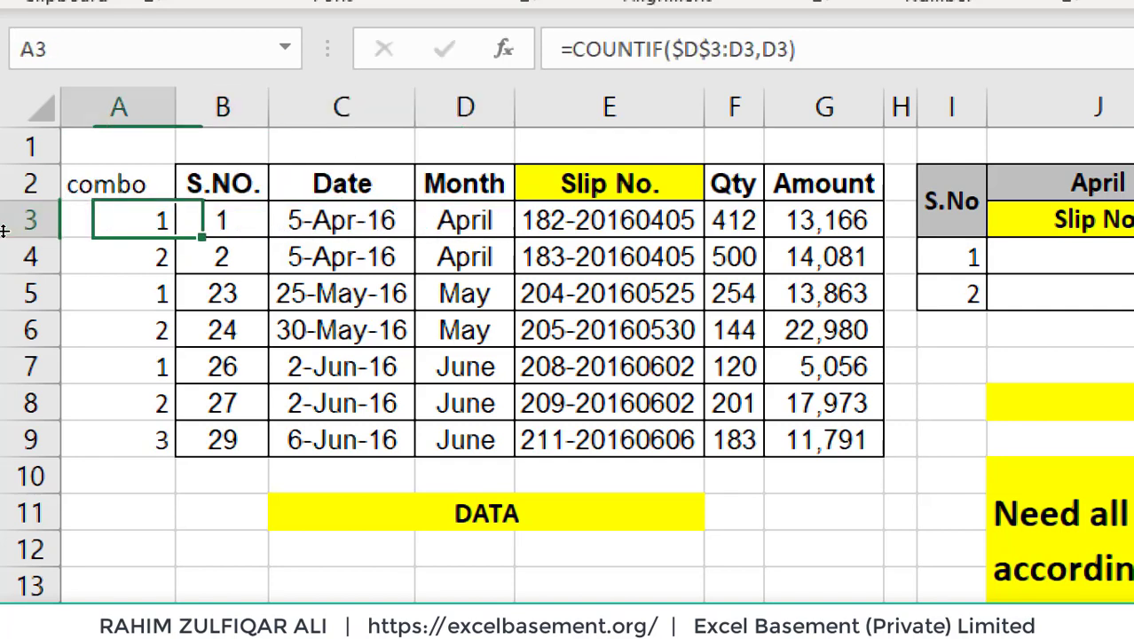
Inspect the copied formulas in A4 to A9 one by one to see how the COUNTIF range expands.
{"action": "key", "text": "Down"}
{"action": "key", "text": "F2"}
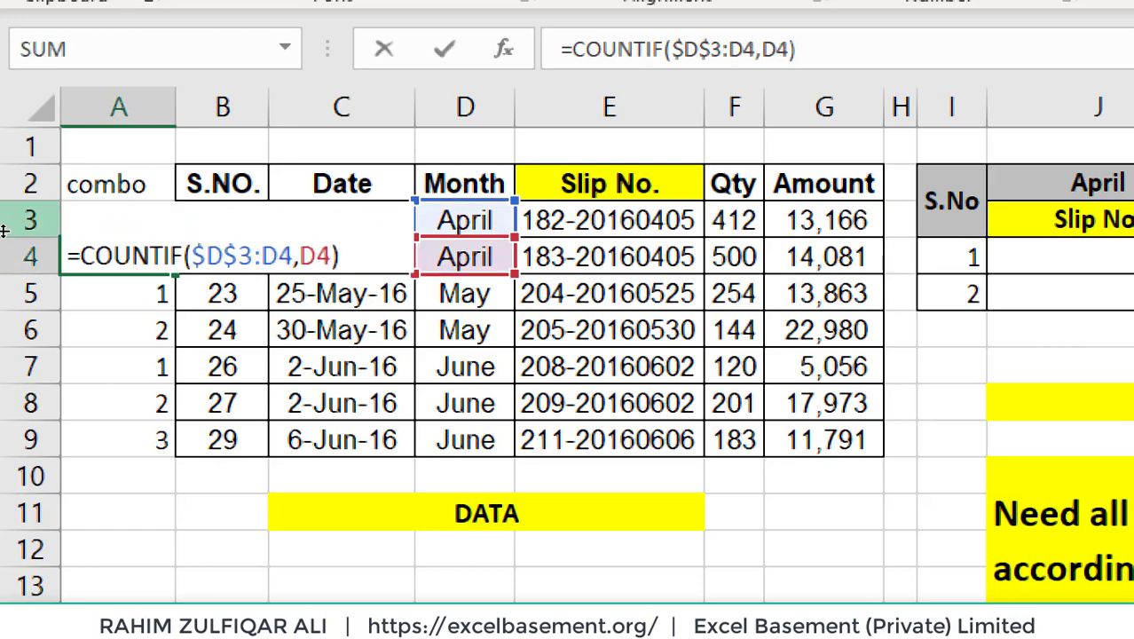
{"action": "key", "text": "Return"}
{"action": "key", "text": "F2"}
{"action": "key", "text": "Escape"}
{"action": "key", "text": "Down"}
{"action": "key", "text": "F2"}
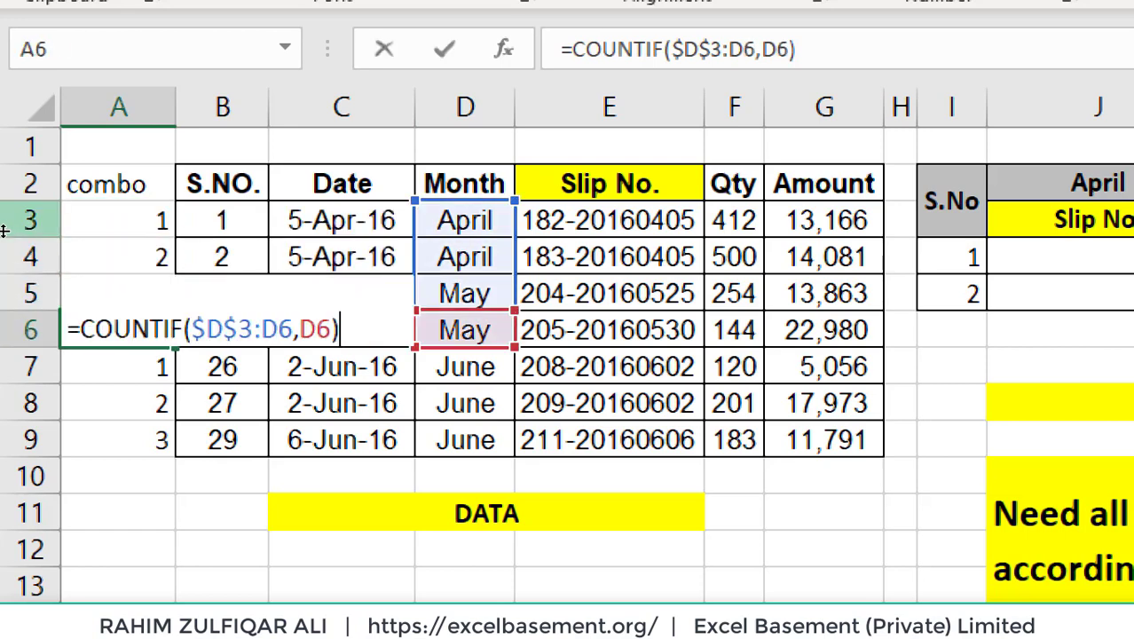
{"action": "key", "text": "Escape"}
{"action": "key", "text": "Down"}
{"action": "key", "text": "F2"}
{"action": "key", "text": "Escape"}
{"action": "key", "text": "Down"}
{"action": "key", "text": "F2"}
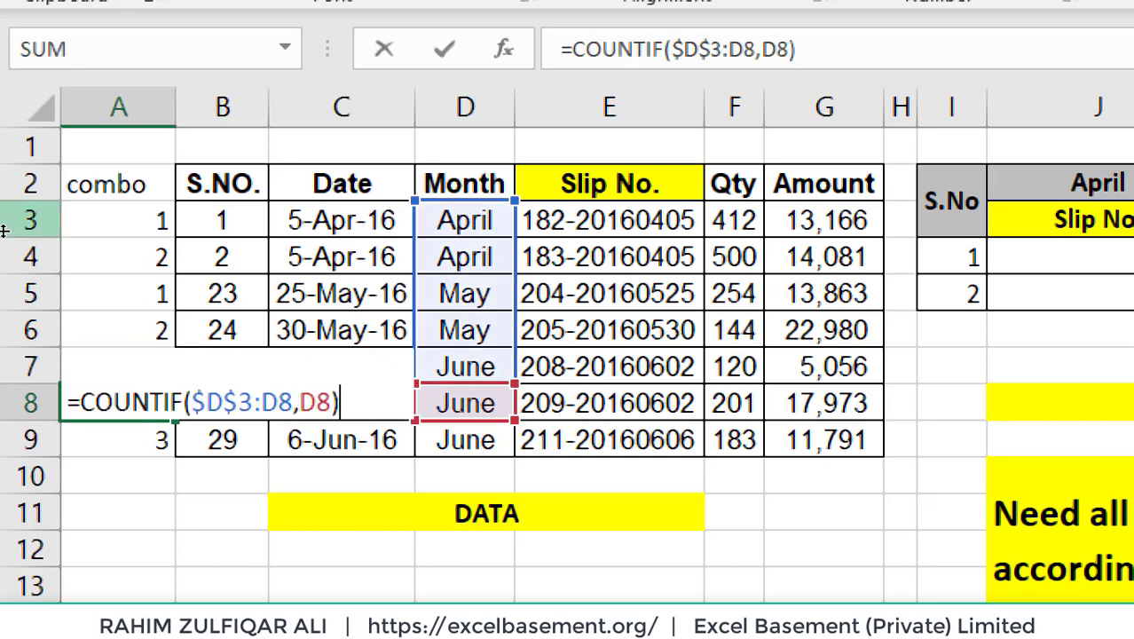
{"action": "key", "text": "Escape"}
{"action": "key", "text": "Down"}
{"action": "key", "text": "F2"}
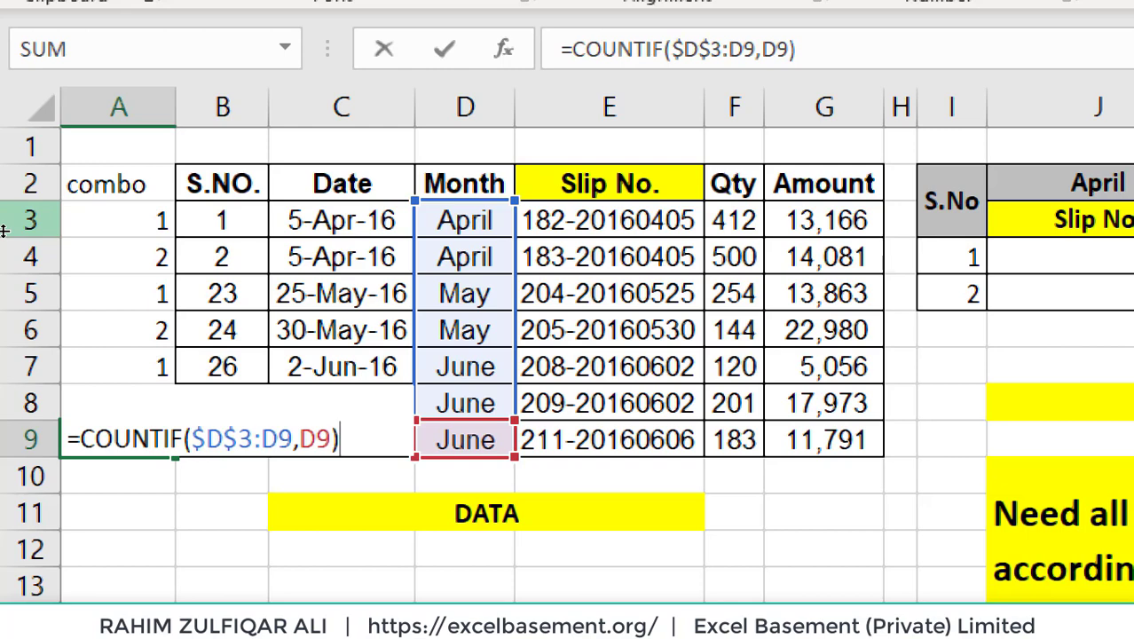
Review the COUNTIF range and criteria again for the June rows, A7 to A9.
{"action": "key", "text": "ctrl+Return"}
{"action": "key", "text": "Up"}
{"action": "key", "text": "Up"}
{"action": "key", "text": "Up"}
{"action": "key", "text": "Up"}
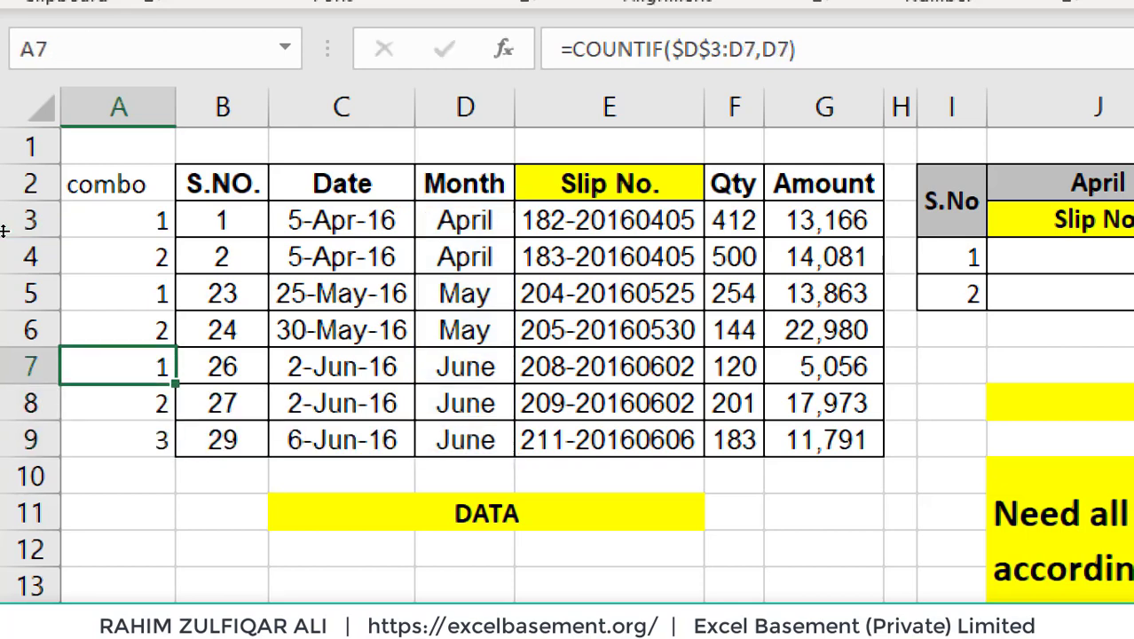
{"action": "key", "text": "F2"}
{"action": "key", "text": "Return"}
{"action": "key", "text": "F2"}
{"action": "key", "text": "Return"}
{"action": "key", "text": "F2"}
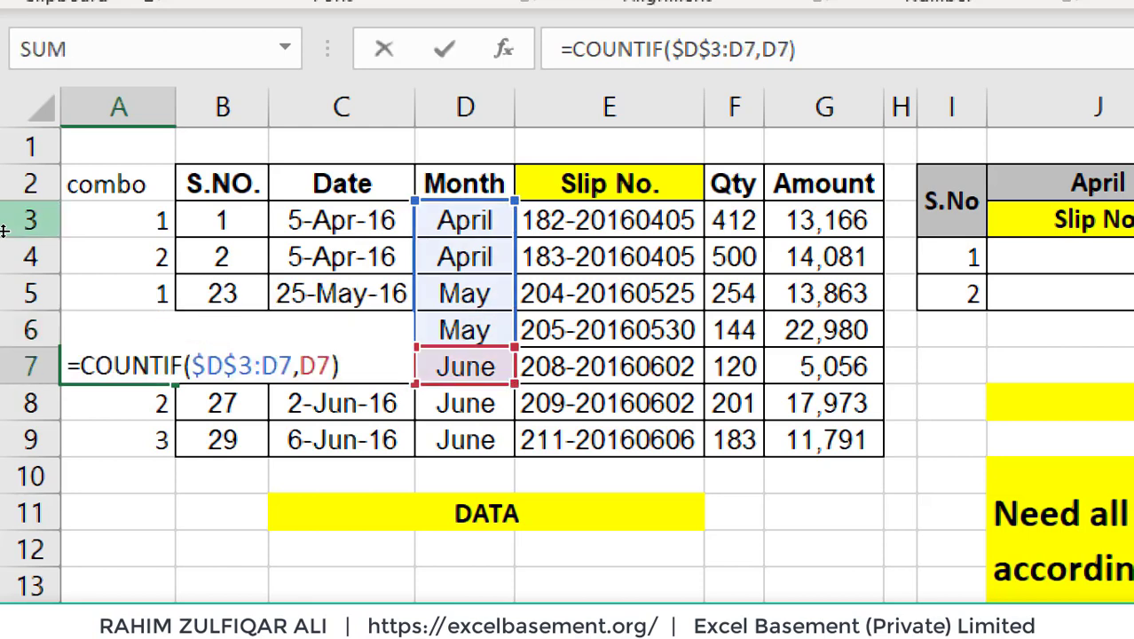
{"action": "key", "text": "Left"}
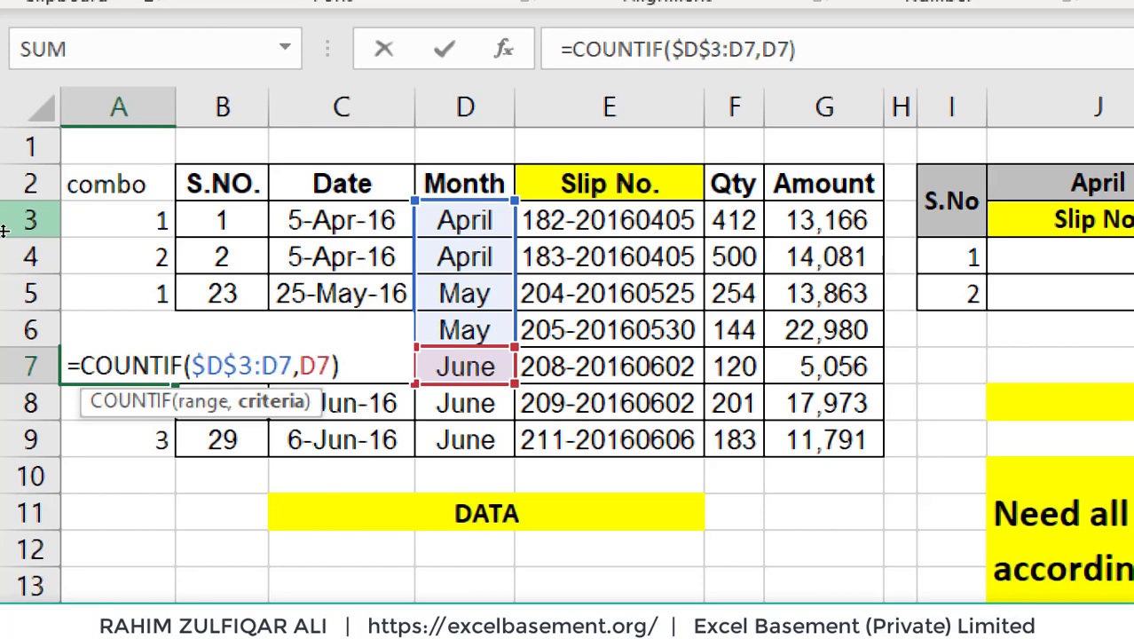
{"action": "key", "text": "ctrl+Return"}
{"action": "key", "text": "Down"}
{"action": "key", "text": "F2"}
{"action": "key", "text": "ctrl+Return"}
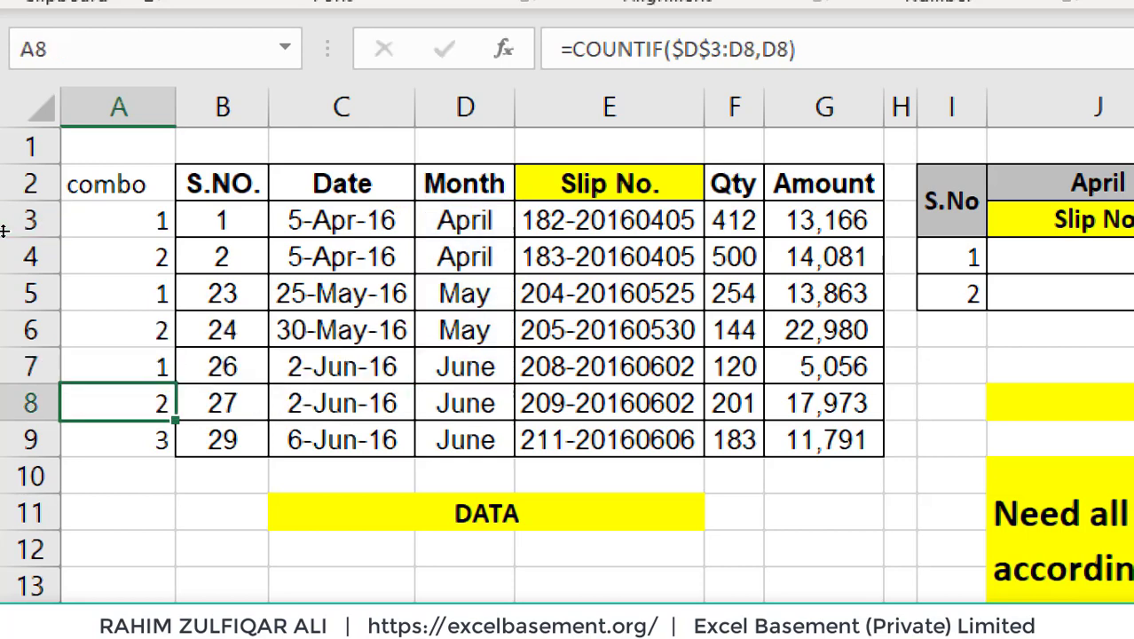
{"action": "key", "text": "Down"}
{"action": "key", "text": "F2"}
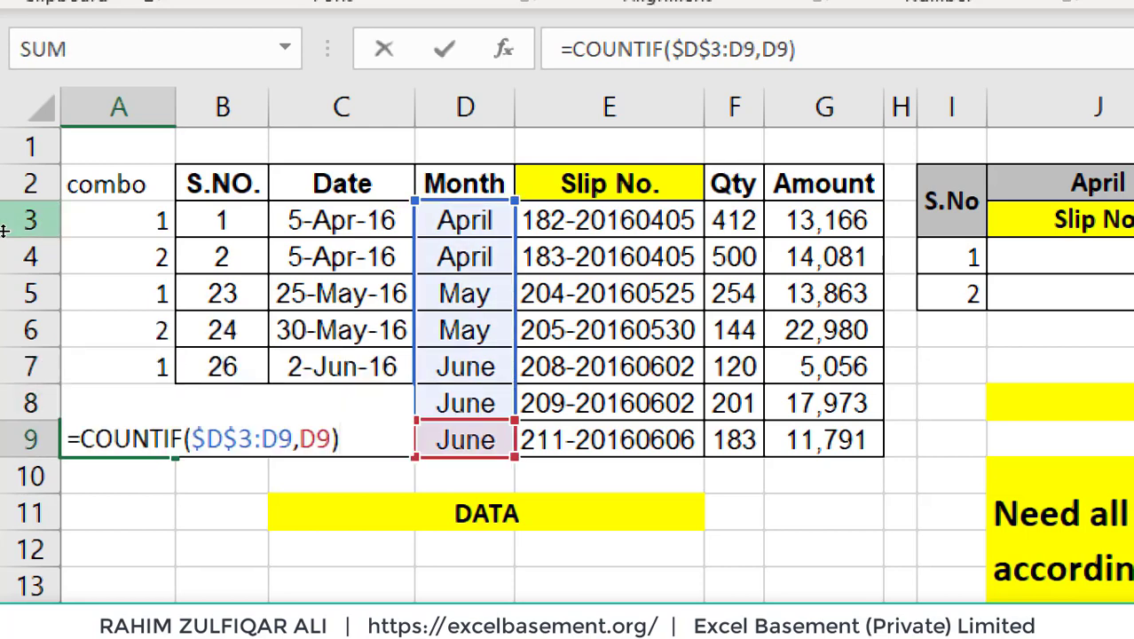
{"action": "key", "text": "ctrl+Return"}
Append the month to the running count in A3, making the formula =COUNTIF($D$3:D3,D3)&D3.
{"action": "key", "text": "Up"}
{"action": "key", "text": "Up"}
{"action": "key", "text": "Up"}
{"action": "key", "text": "Up"}
{"action": "key", "text": "Up"}
{"action": "key", "text": "Up"}
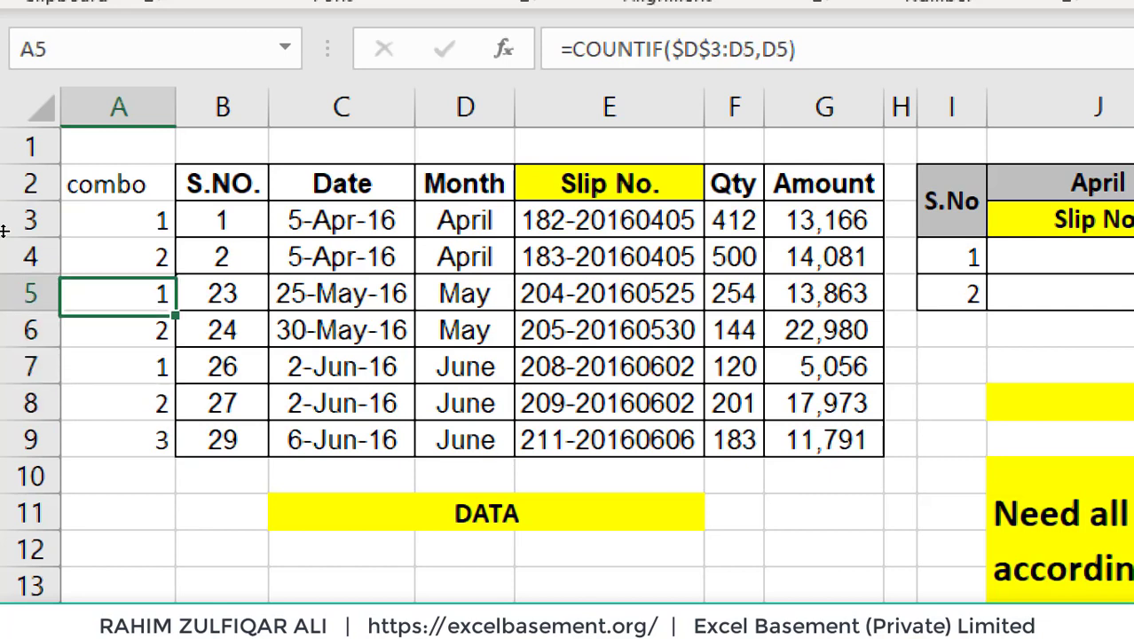
{"action": "key", "text": "F2"}
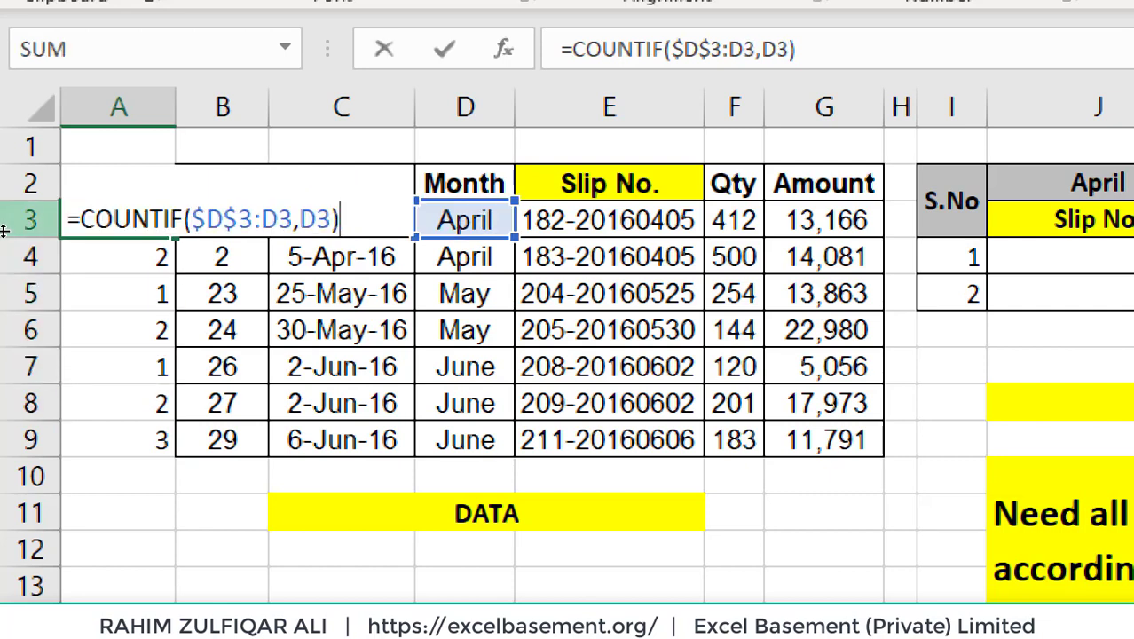
{"action": "type", "text": "&"}
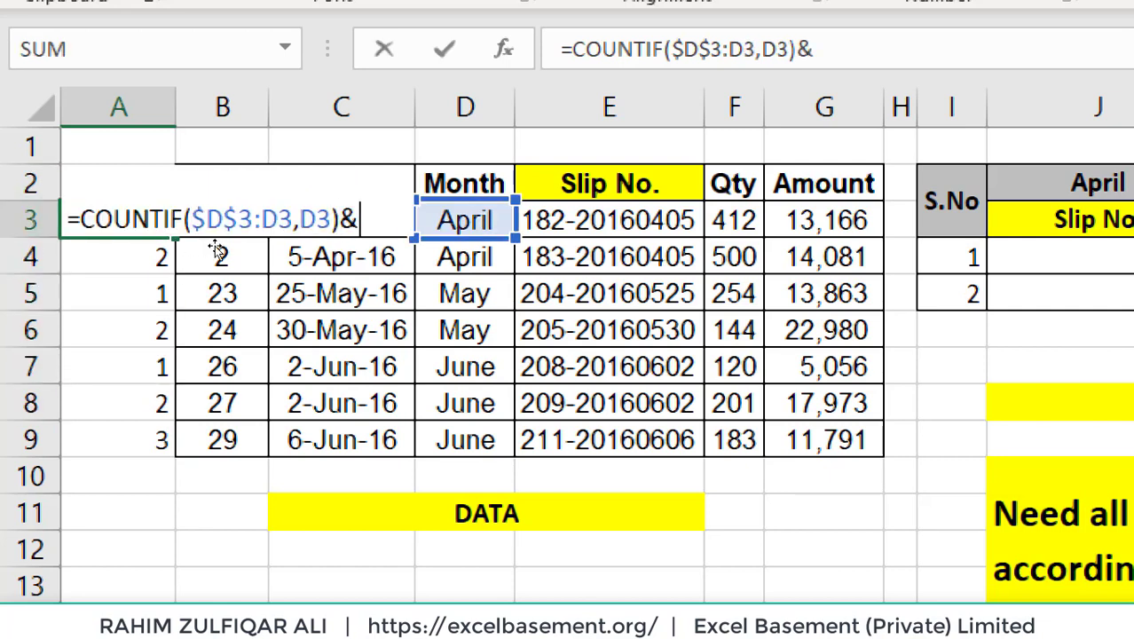
{"action": "key", "text": "Right"}
{"action": "key", "text": "Right"}
{"action": "key", "text": "Right"}
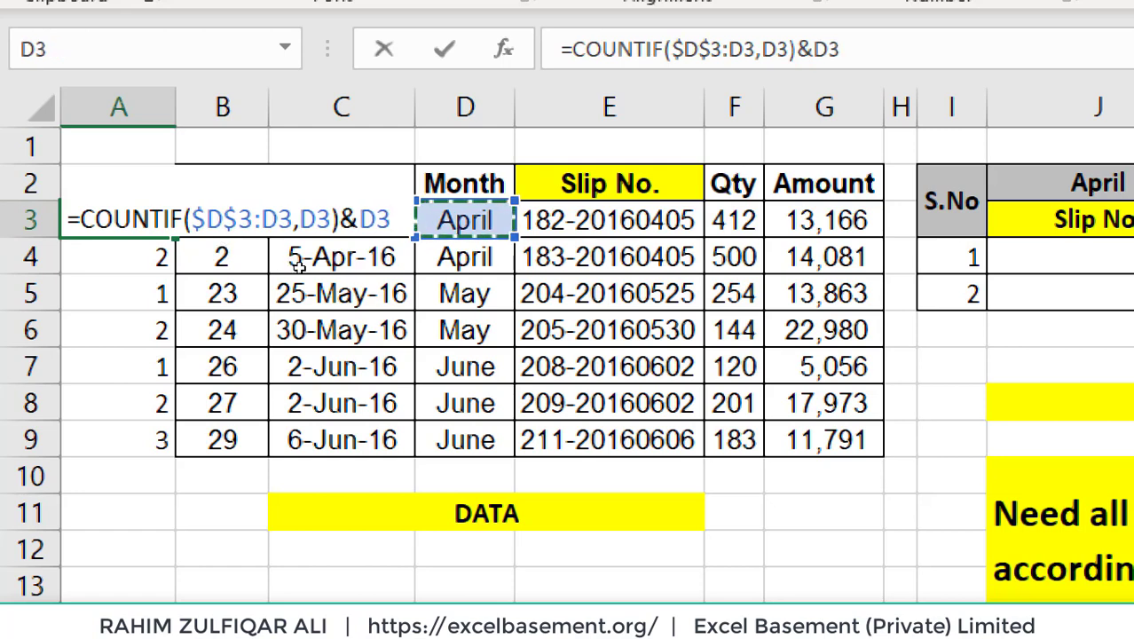
{"action": "key", "text": "Return"}
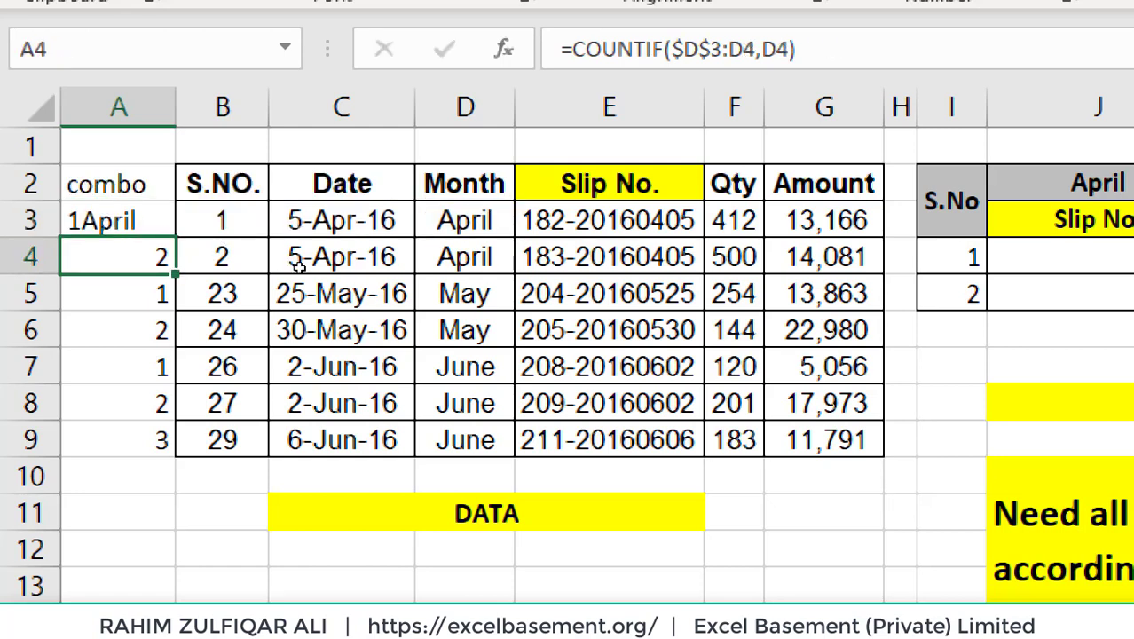
Fill the combined COUNTIF-and-month formula from A3 down through A9.
{"action": "key", "text": "Up"}
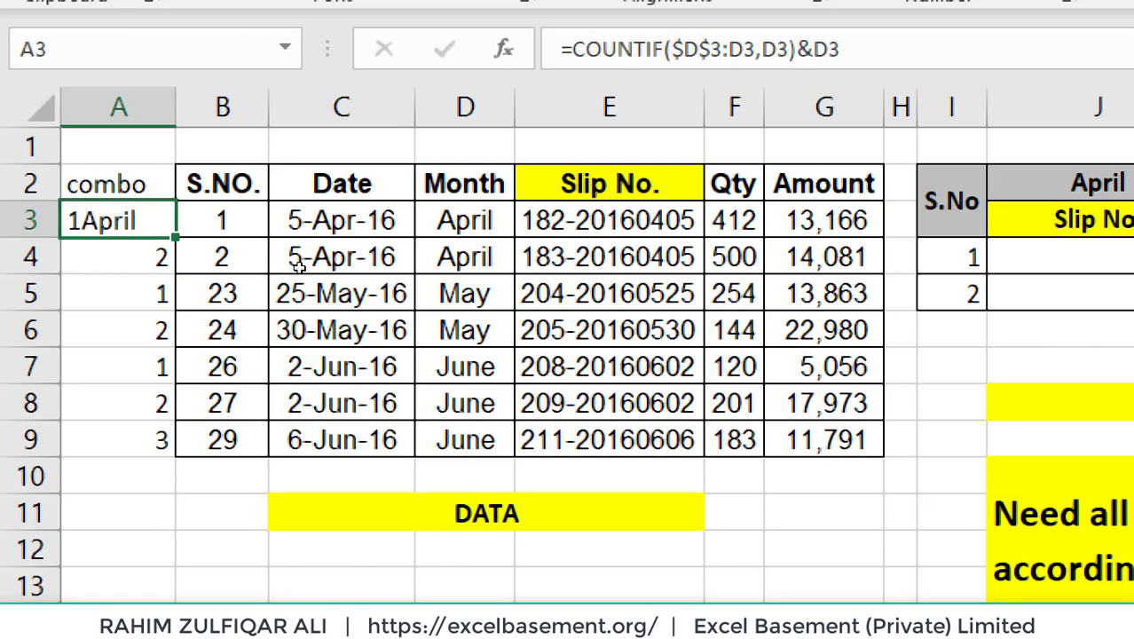
{"action": "key", "text": "F2"}
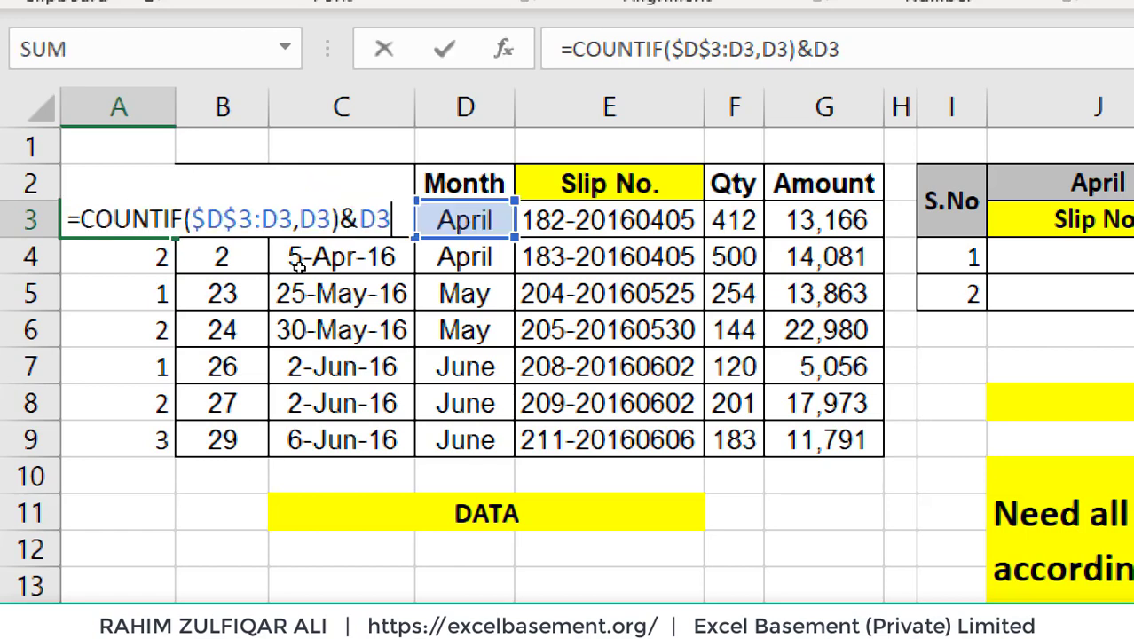
{"action": "key", "text": "Escape"}
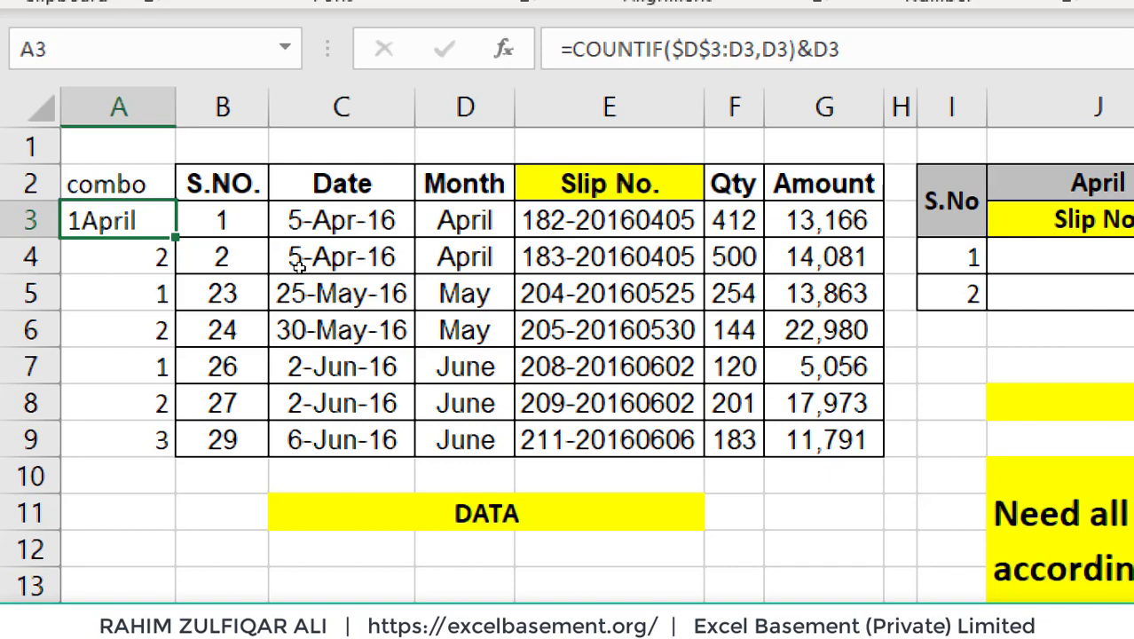
{"action": "key", "text": "ctrl+shift+Down"}
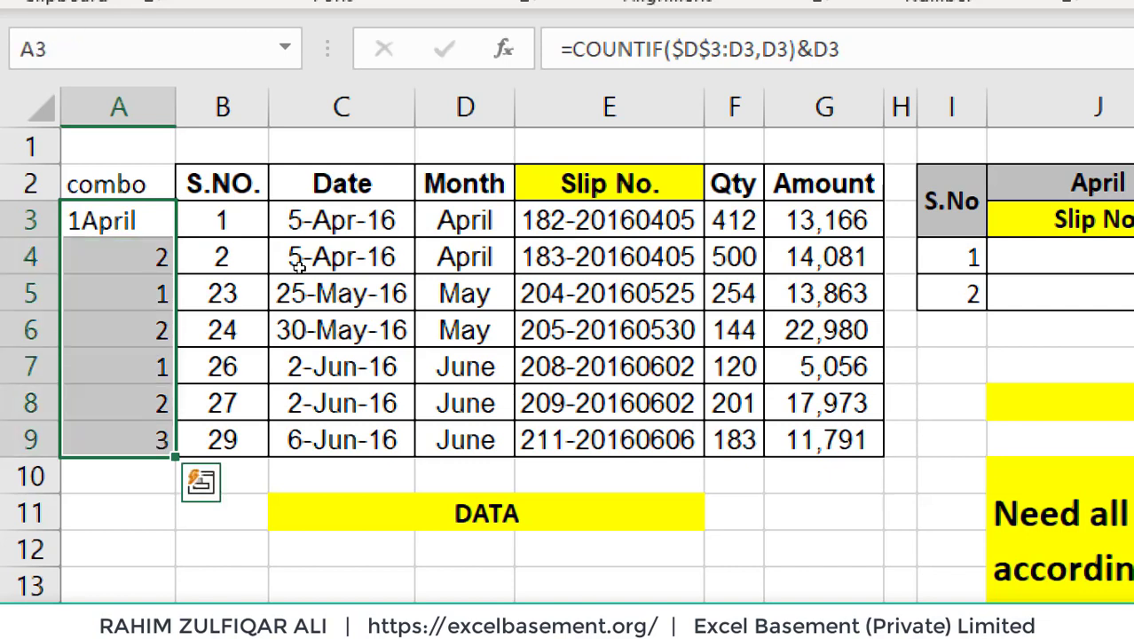
{"action": "key", "text": "Right"}
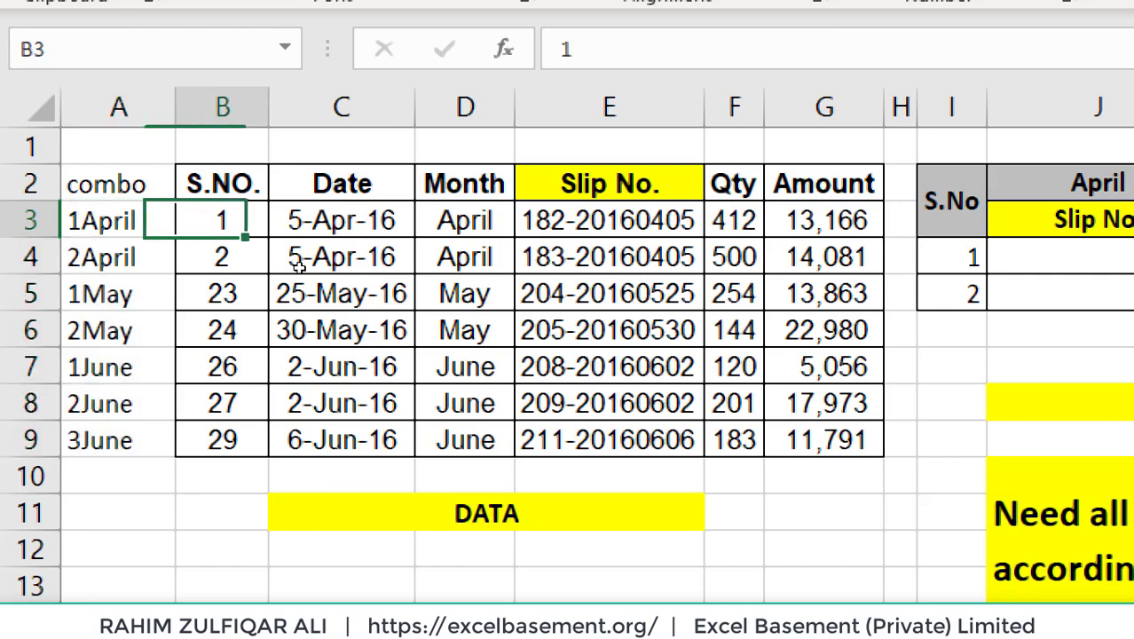
Review the formula in A3 and the combo entries in A3 to A9, ending at the empty April slip cell J4.
{"action": "key", "text": "Left"}
{"action": "key", "text": "F2"}
{"action": "key", "text": "Escape"}
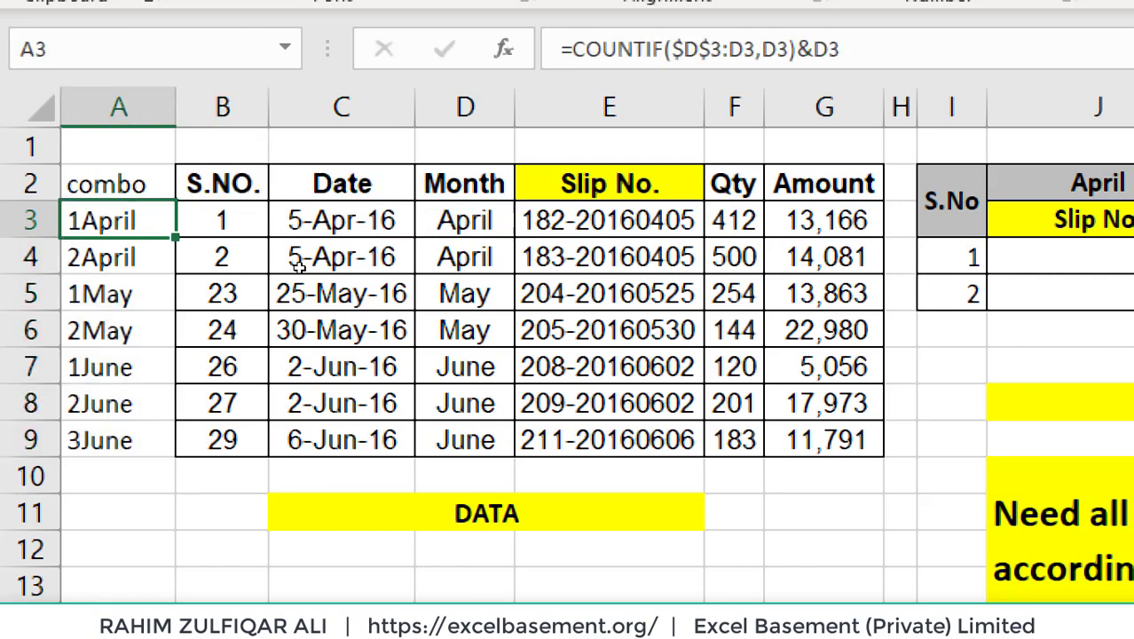
{"action": "key", "text": "ctrl+shift+Down"}
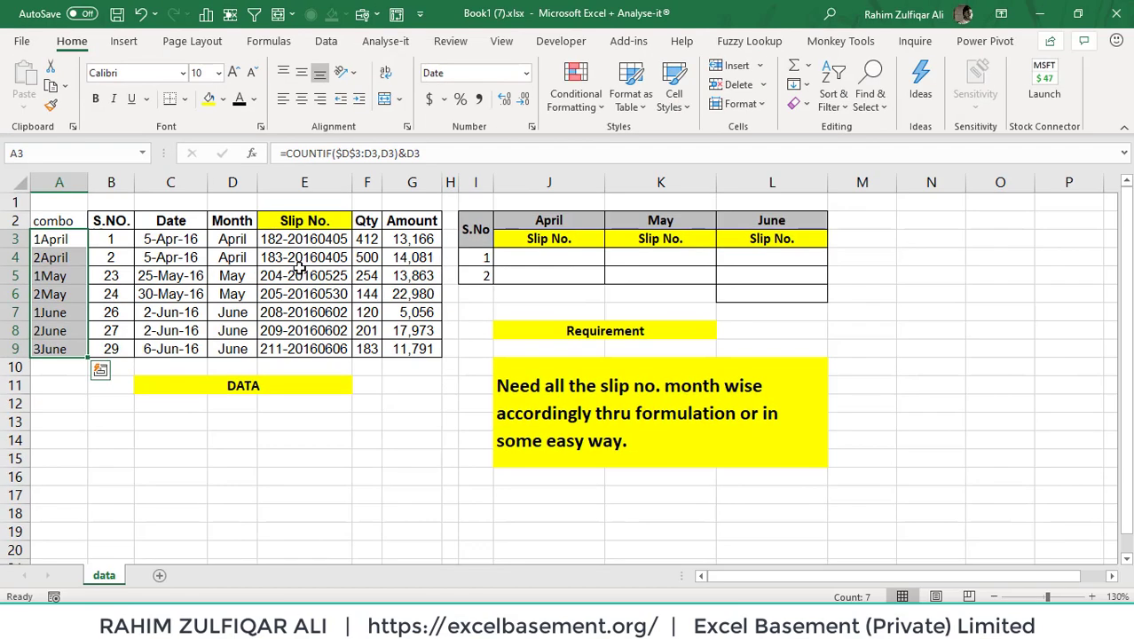
{"action": "key", "text": "Right"}
{"action": "key", "text": "Right"}
{"action": "key", "text": "Right"}
{"action": "key", "text": "Right"}
{"action": "key", "text": "Right"}
{"action": "key", "text": "Right"}
{"action": "key", "text": "Right"}
{"action": "key", "text": "Right"}
{"action": "key", "text": "Right"}
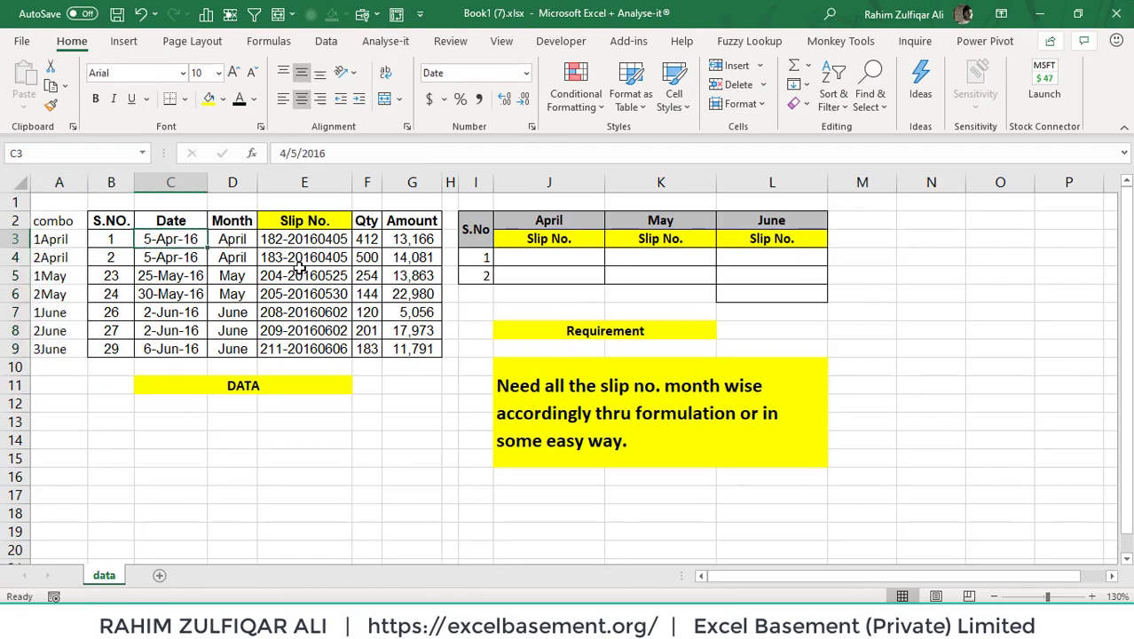
{"action": "key", "text": "Down"}
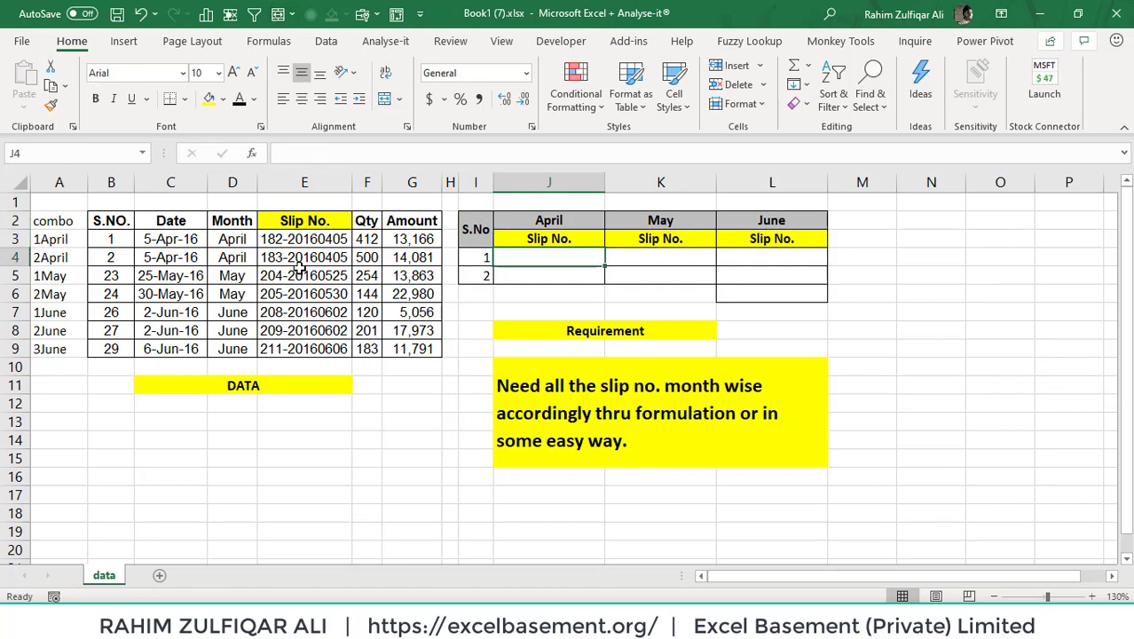
{"action": "key", "text": "Left"}
{"action": "key", "text": "Left"}
{"action": "key", "text": "Left"}
{"action": "key", "text": "Left"}
{"action": "key", "text": "Left"}
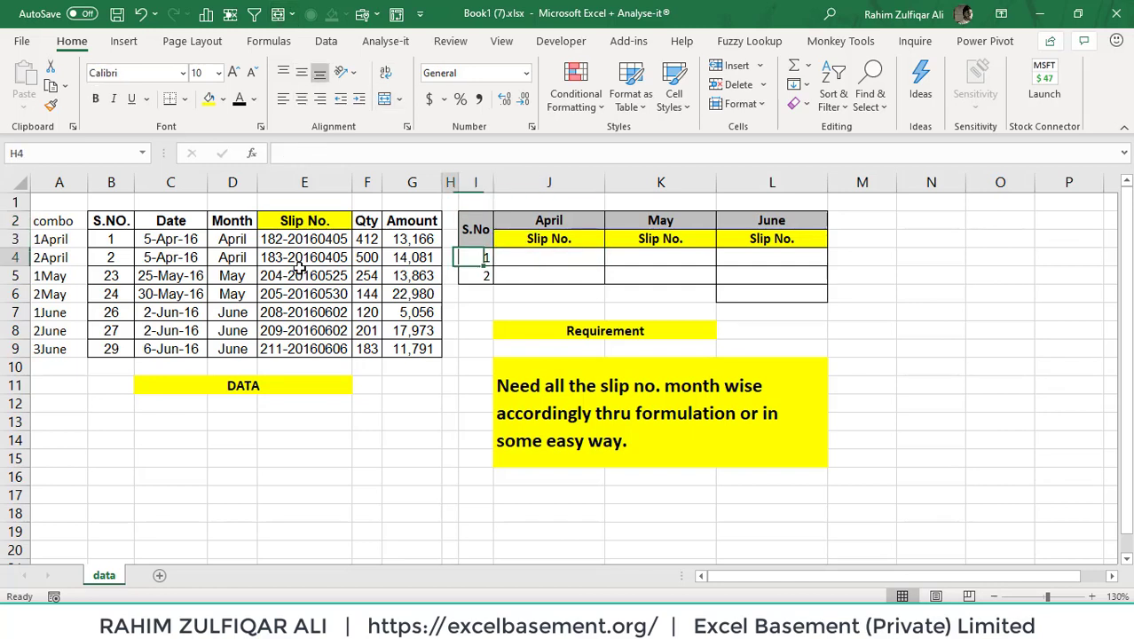
{"action": "key", "text": "Down"}
{"action": "key", "text": "Left"}
{"action": "key", "text": "Left"}
{"action": "key", "text": "Right"}
{"action": "key", "text": "Right"}
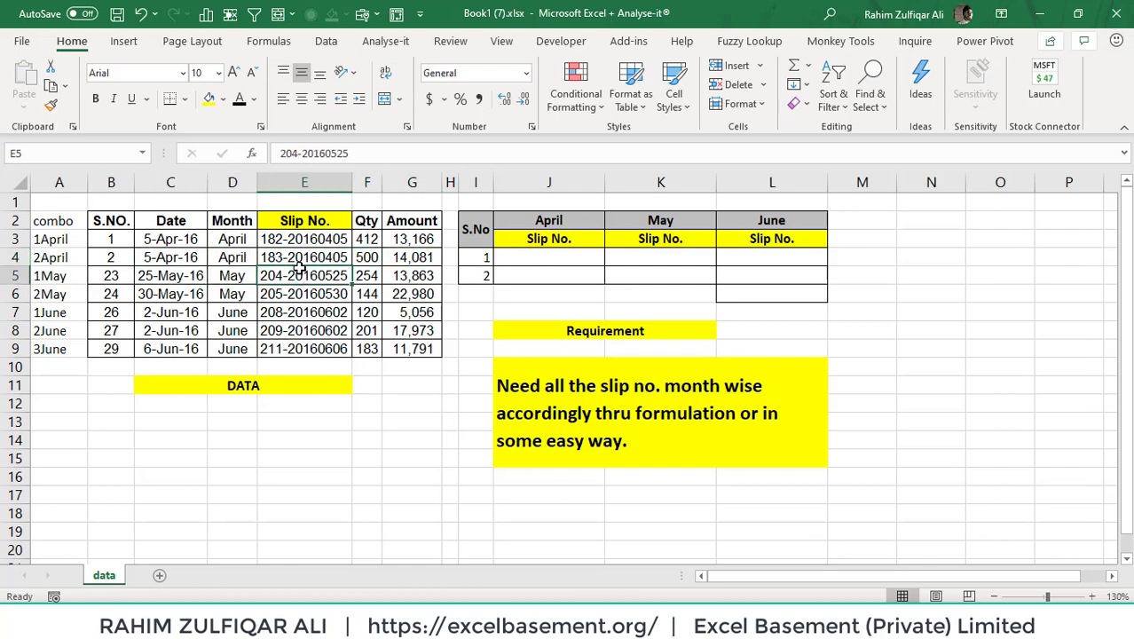
{"action": "key", "text": "Right"}
{"action": "key", "text": "Right"}
{"action": "key", "text": "Right"}
{"action": "key", "text": "Right"}
{"action": "key", "text": "Right"}
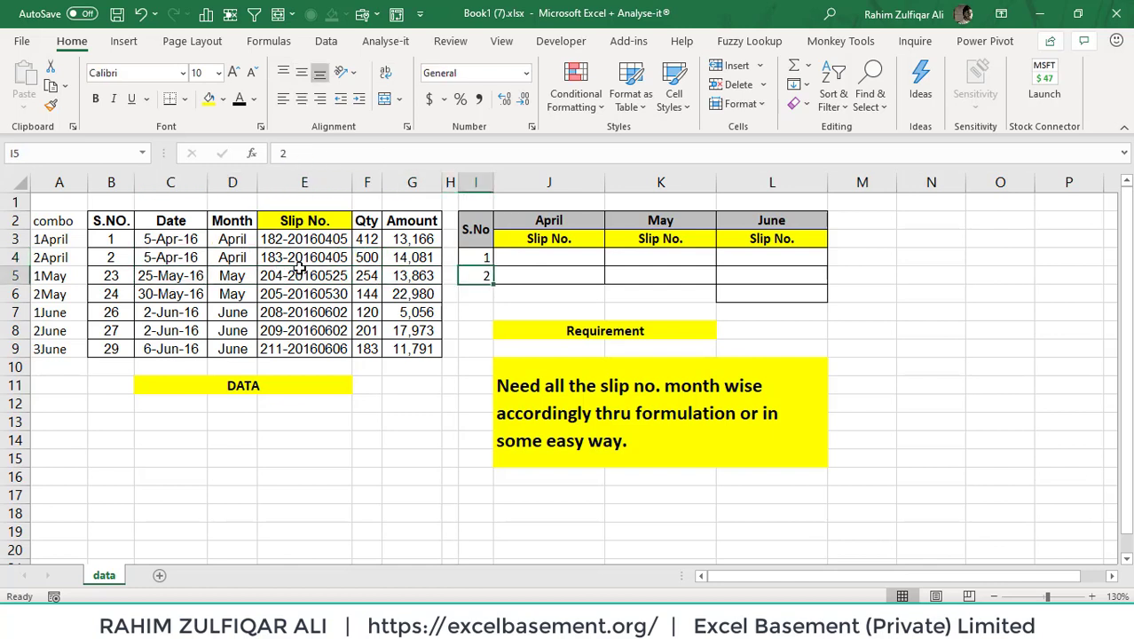
Begin a VLOOKUP formula in J4 with the April header J2 in its lookup value.
{"action": "key", "text": "Up"}
{"action": "type", "text": "=vl"}
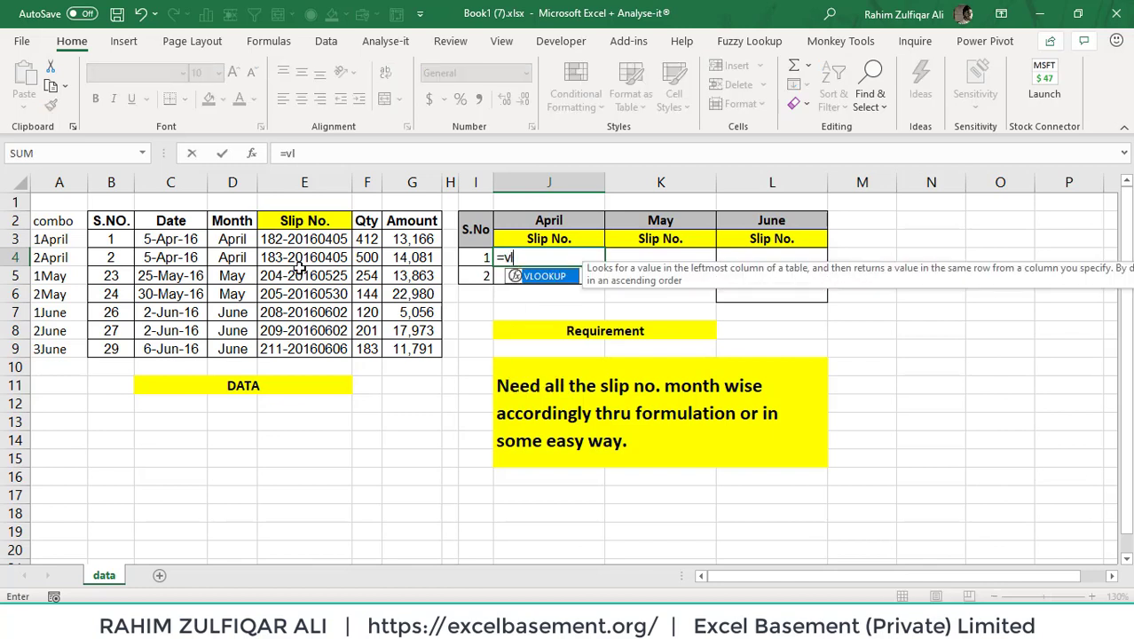
{"action": "key", "text": "Tab"}
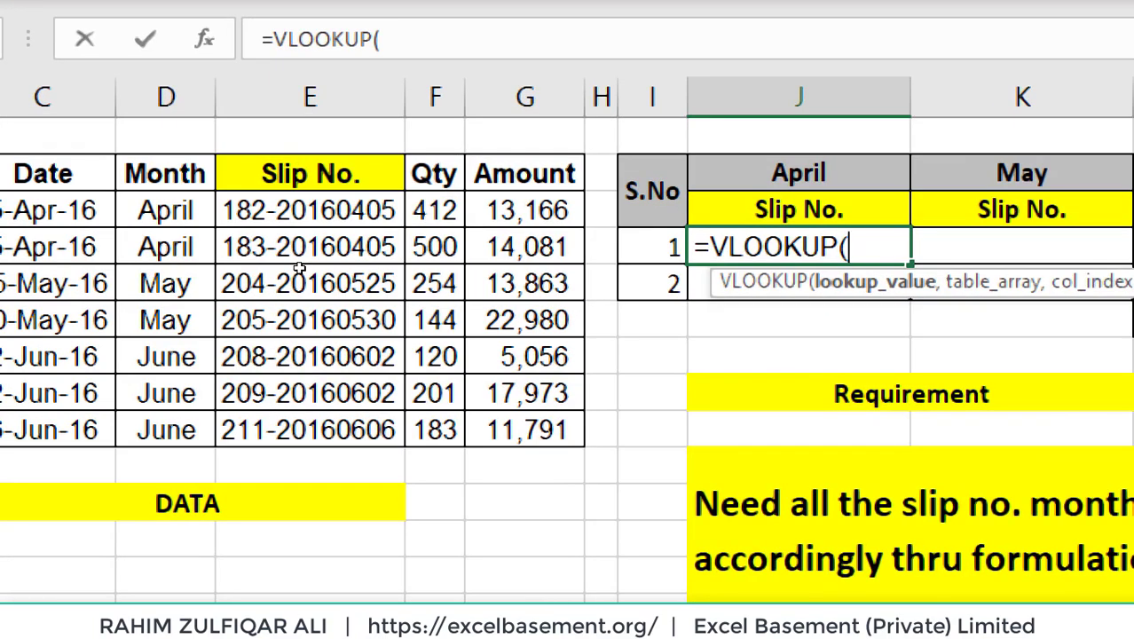
{"action": "key", "text": "Up"}
{"action": "key", "text": "Up"}
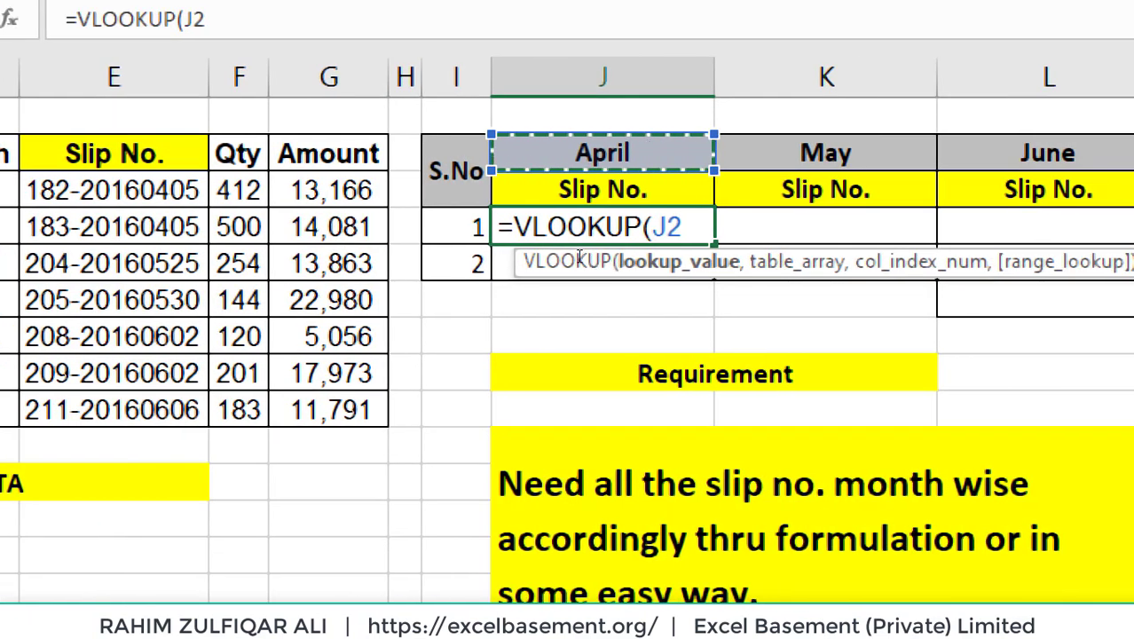
Insert ROWS(r45:r45) before J2 in the VLOOKUP's lookup value.
{"action": "key", "text": "F2"}
{"action": "key", "text": "Left"}
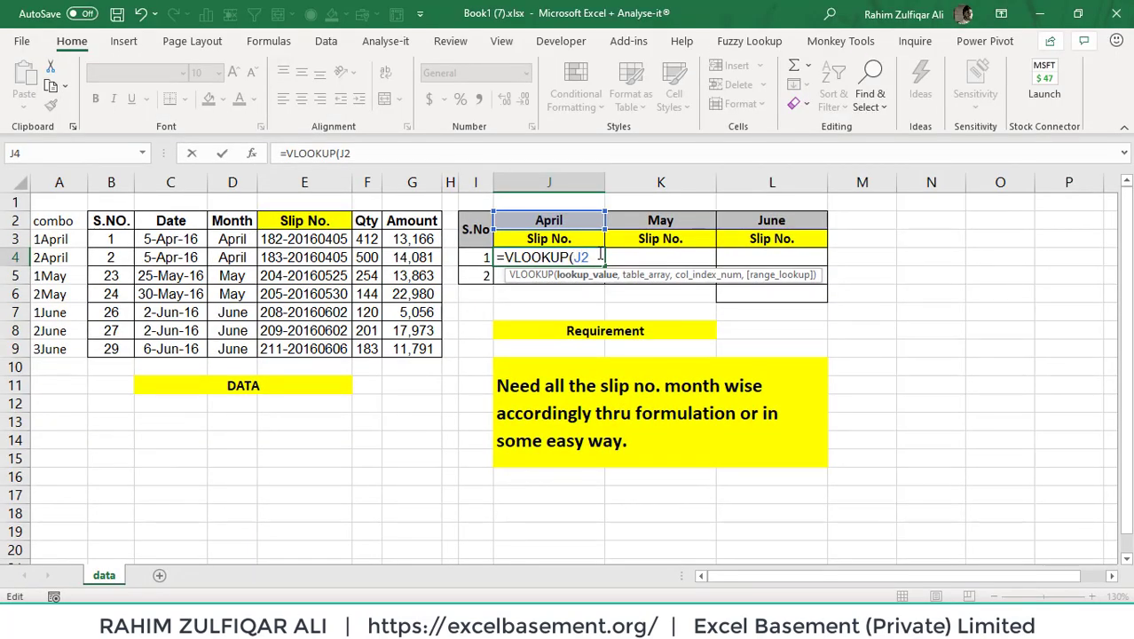
{"action": "type", "text": "rows"}
{"action": "key", "text": "Tab"}
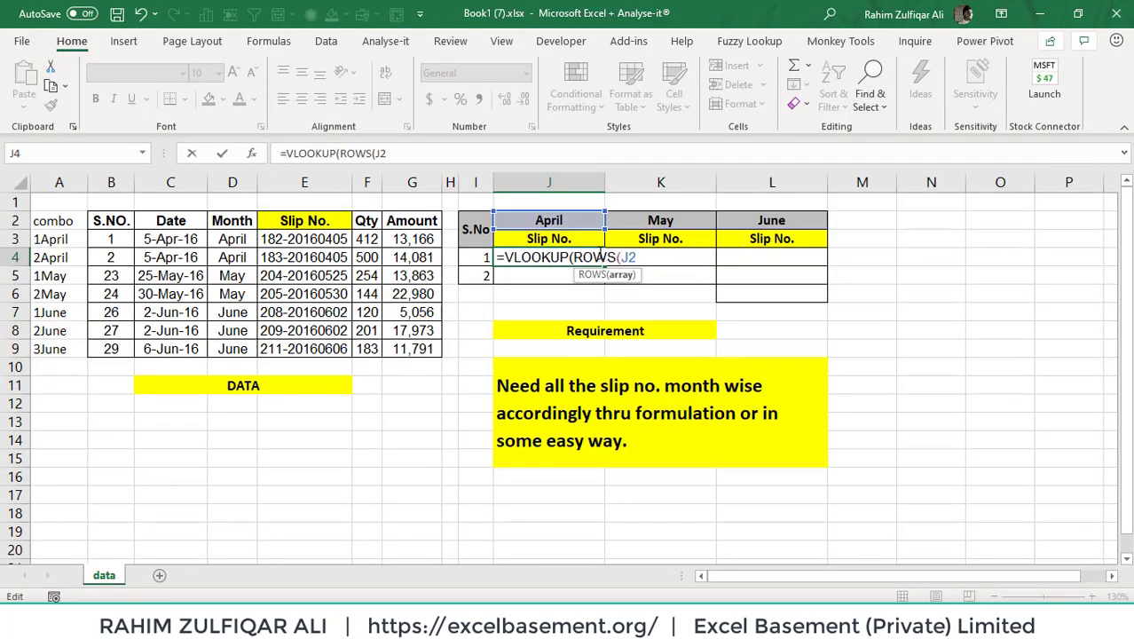
{"action": "type", "text": "r45"}
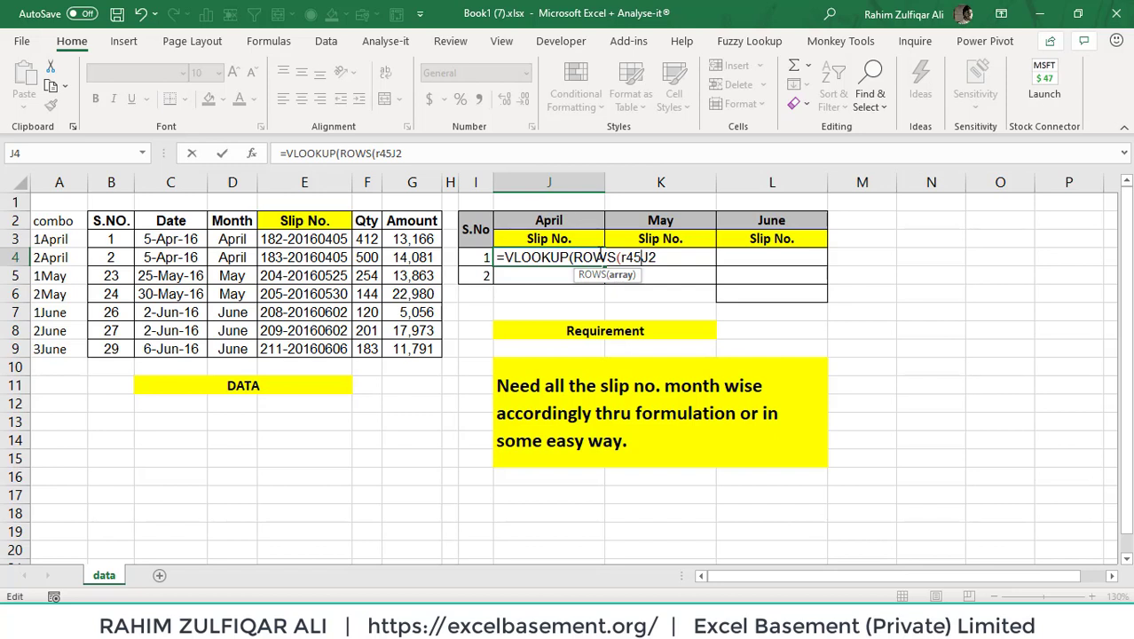
{"action": "type", "text": ":"}
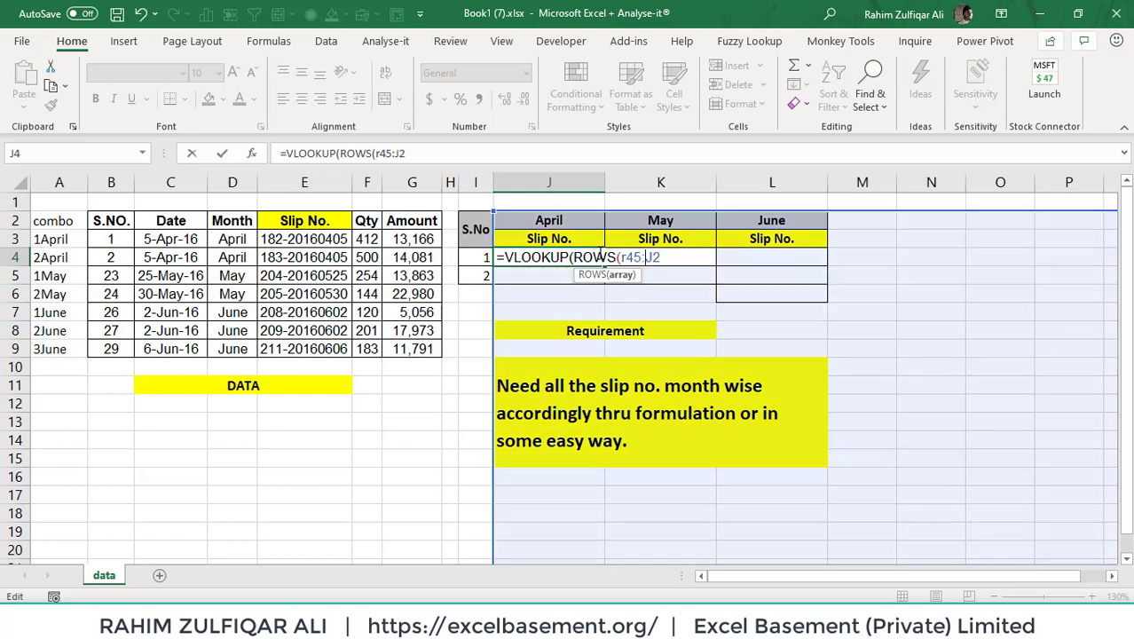
{"action": "type", "text": "r45)"}
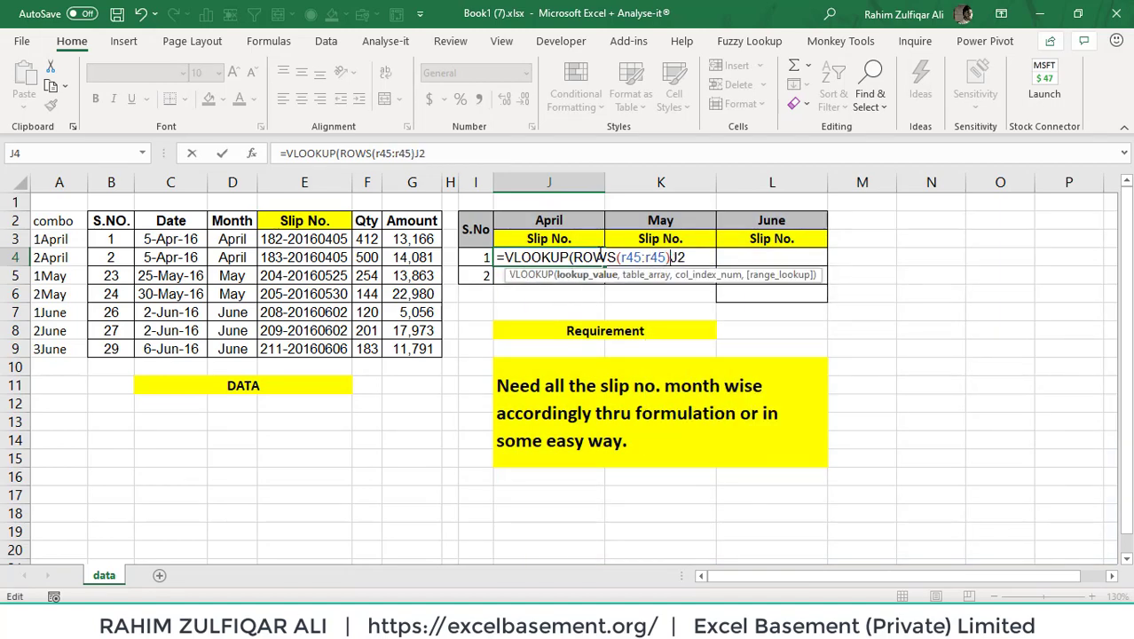
Make the first reference in the ROWS range absolute, giving ROWS($R$45:r45).
{"action": "key", "text": "Left"}
{"action": "key", "text": "Left"}
{"action": "key", "text": "Left"}
{"action": "key", "text": "Left"}
{"action": "key", "text": "Left"}
{"action": "key", "text": "Left"}
{"action": "key", "text": "Left"}
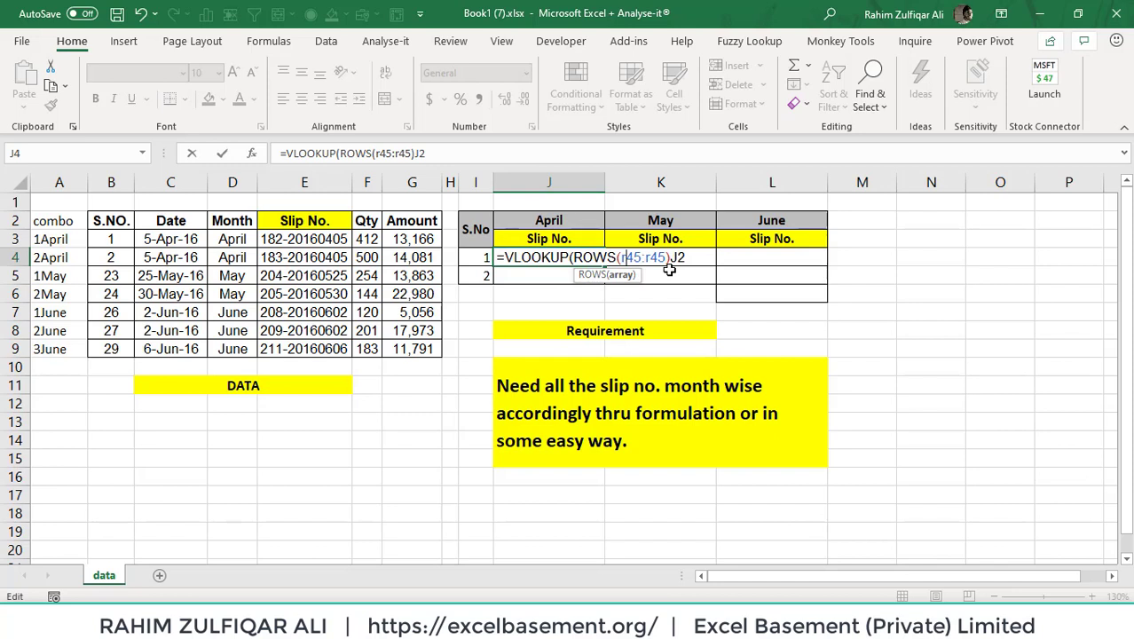
{"action": "key", "text": "F4"}
{"action": "key", "text": "Right"}
{"action": "key", "text": "Right"}
{"action": "key", "text": "Right"}
{"action": "key", "text": "Right"}
{"action": "key", "text": "Right"}
{"action": "key", "text": "Right"}
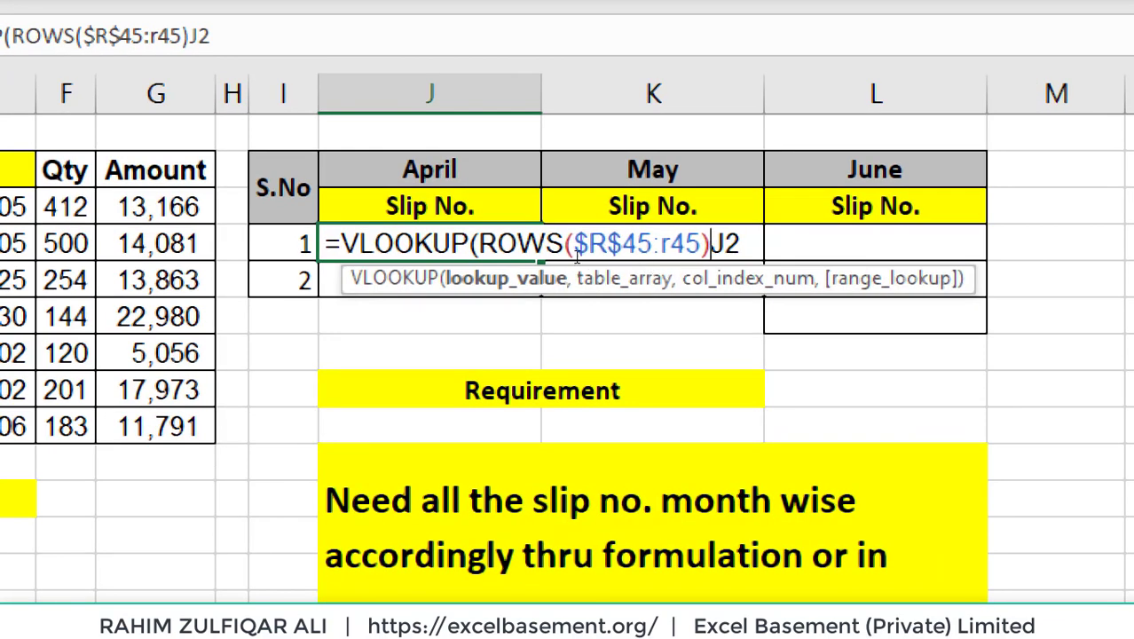
Check the ROWS function and its range, and join it to J2 with an ampersand.
{"action": "left_click_drag", "start_coordinate": [479, 248], "coordinate": [692, 256]}
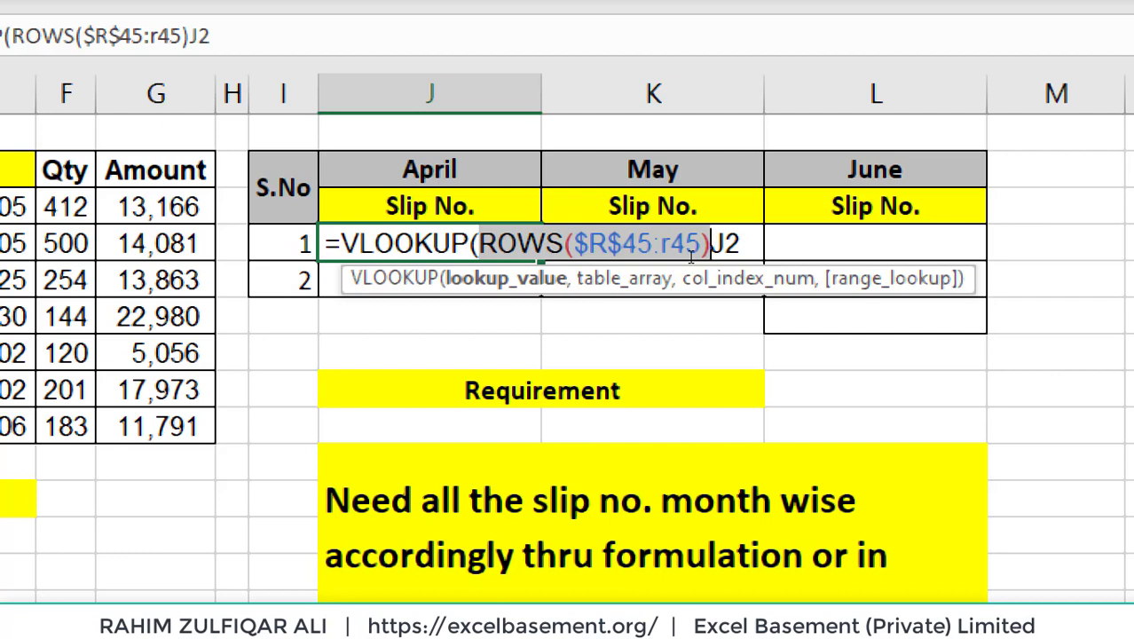
{"action": "left_click", "coordinate": [647, 255]}
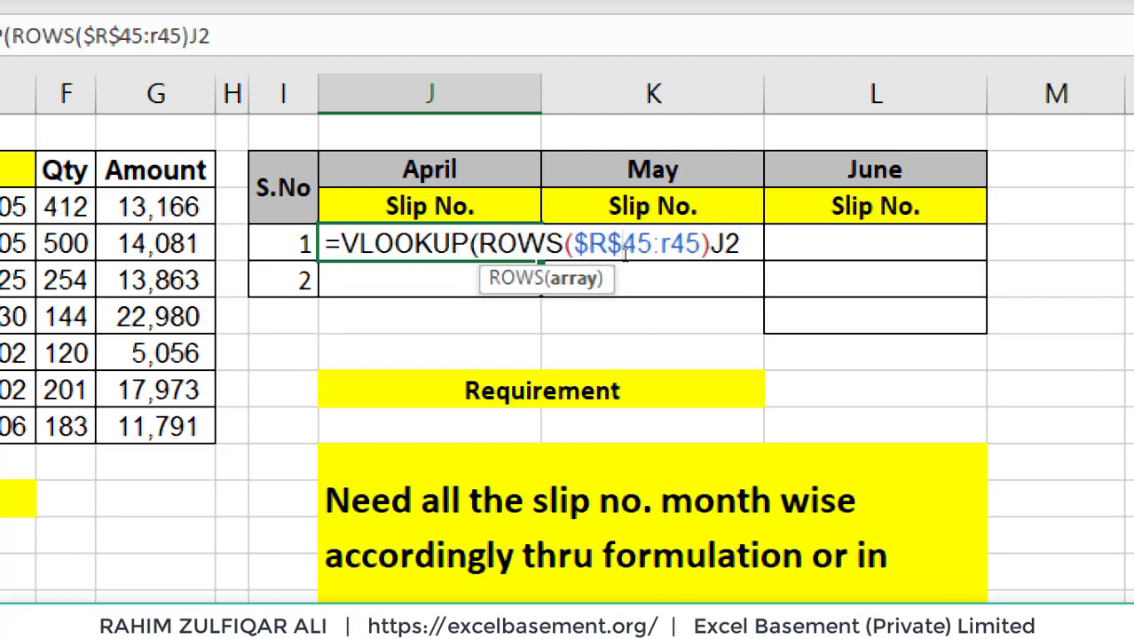
{"action": "left_click_drag", "start_coordinate": [573, 254], "coordinate": [686, 254]}
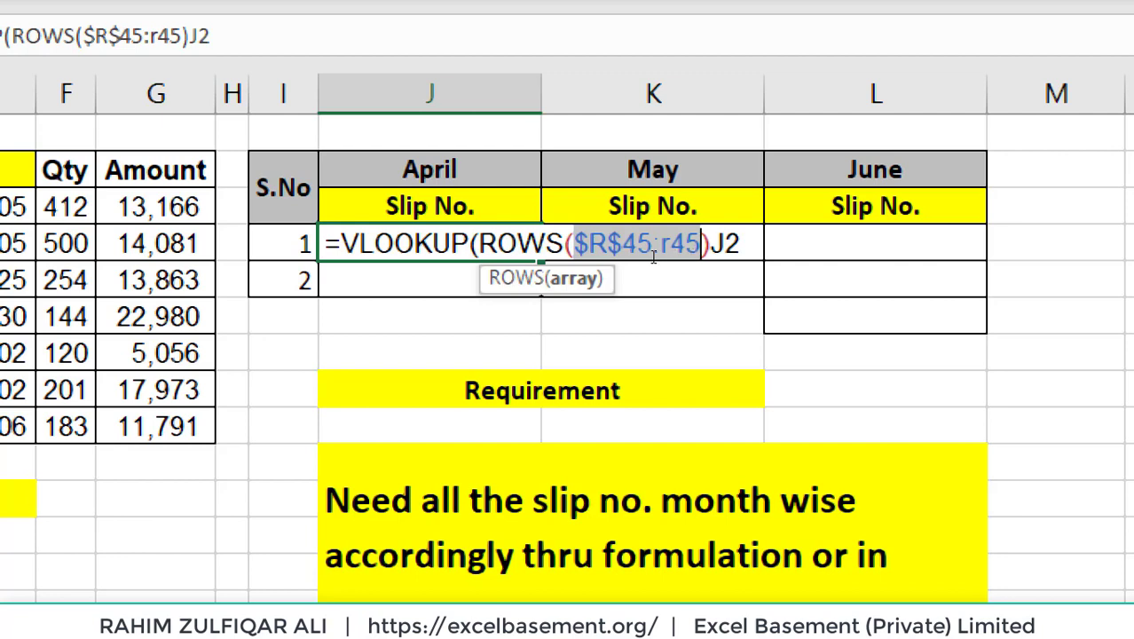
{"action": "left_click", "coordinate": [625, 252]}
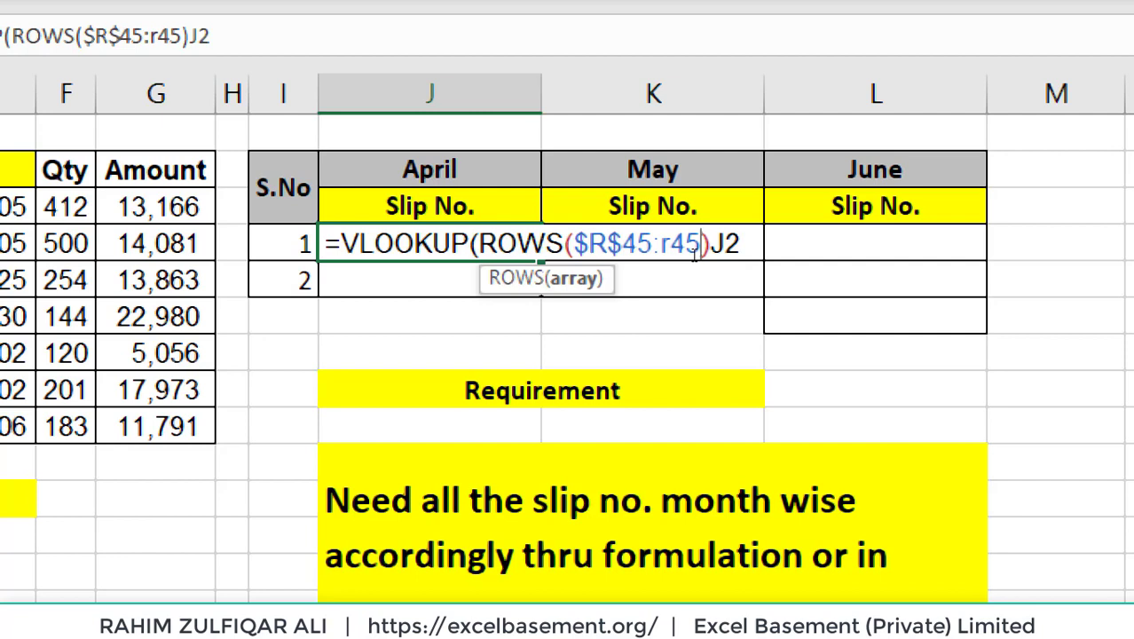
{"action": "key", "text": "Right"}
{"action": "type", "text": "&"}
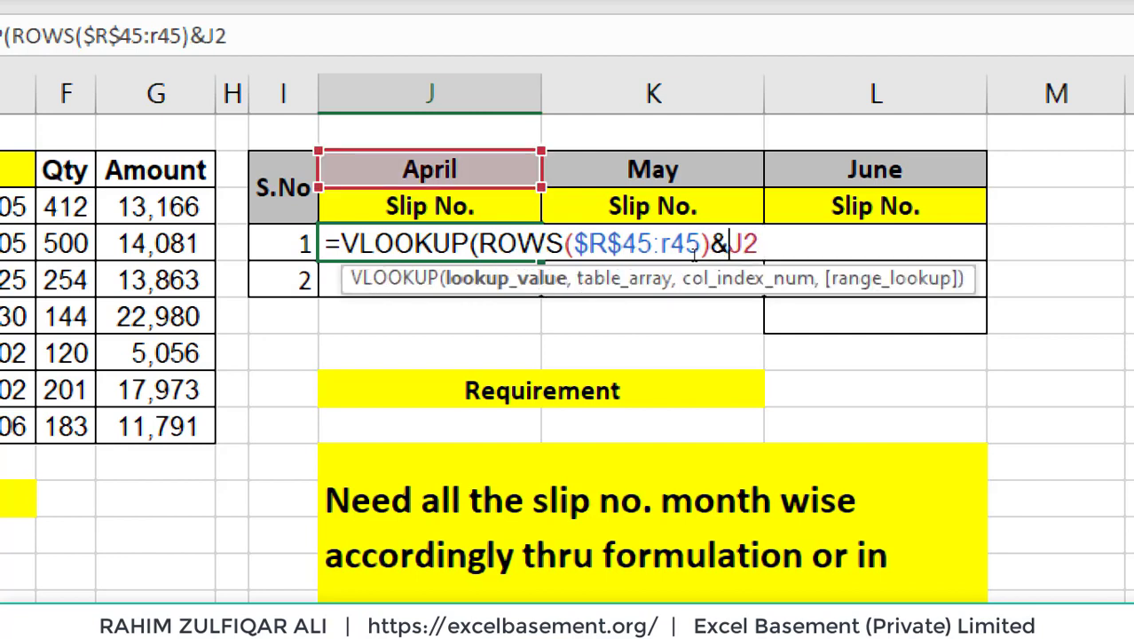
Examine each part of the lookup value ROWS($R$45:r45)&J2: the ROWS function, the ampersand and the month reference.
{"action": "left_click_drag", "start_coordinate": [479, 248], "coordinate": [690, 256]}
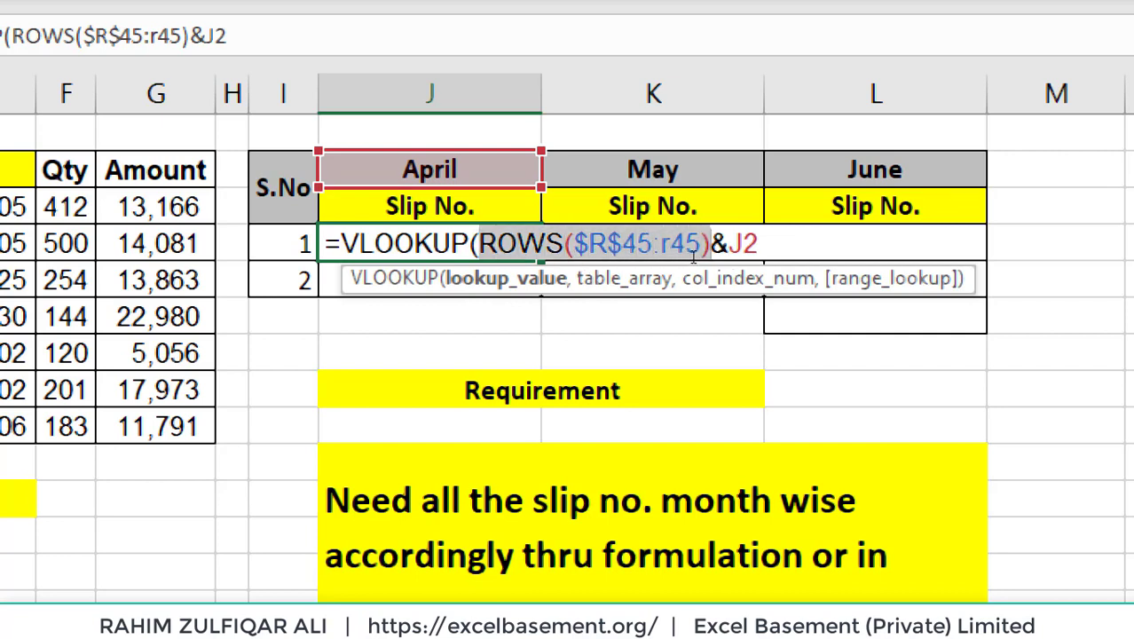
{"action": "key", "text": "Right"}
{"action": "key", "text": "shift+Right"}
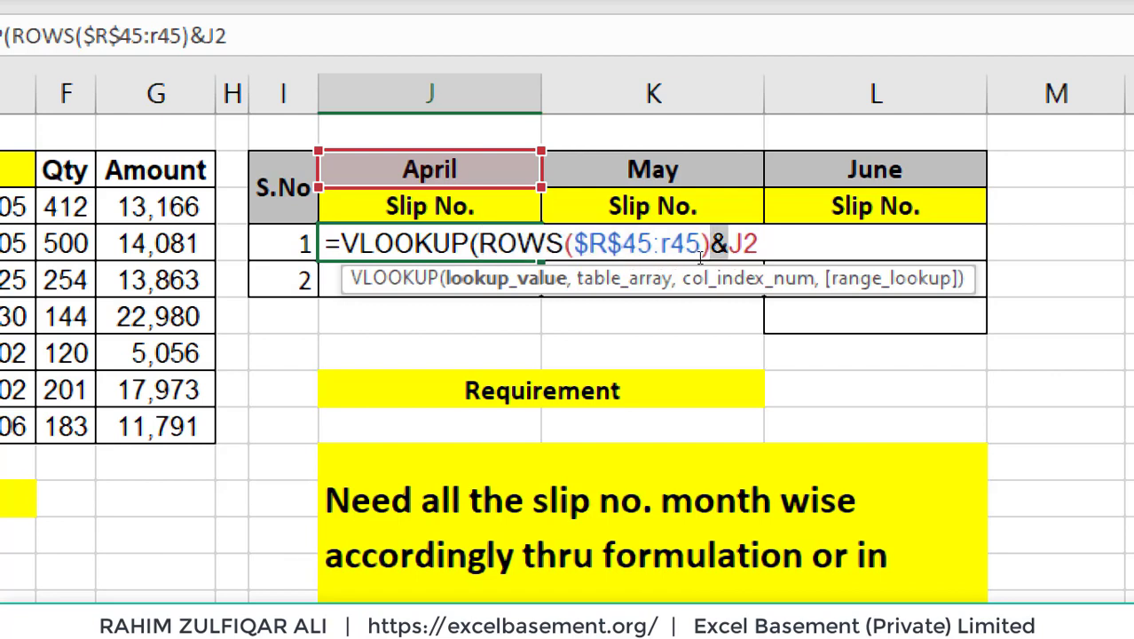
{"action": "key", "text": "Right"}
{"action": "key", "text": "shift+Right"}
{"action": "key", "text": "shift+Right"}
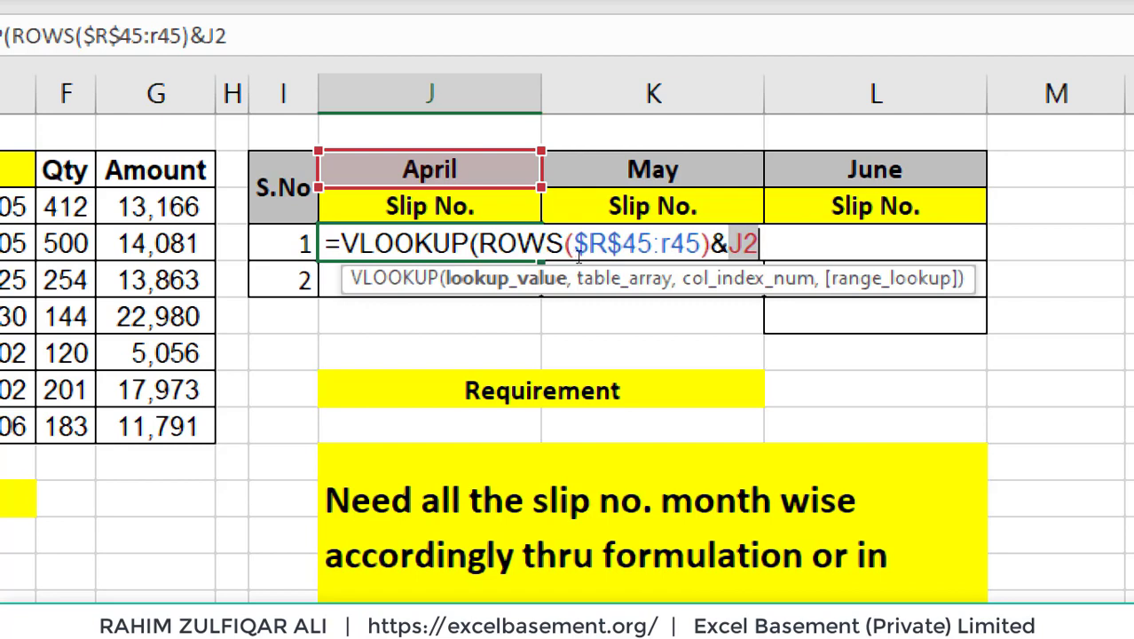
{"action": "left_click_drag", "start_coordinate": [480, 248], "coordinate": [755, 256]}
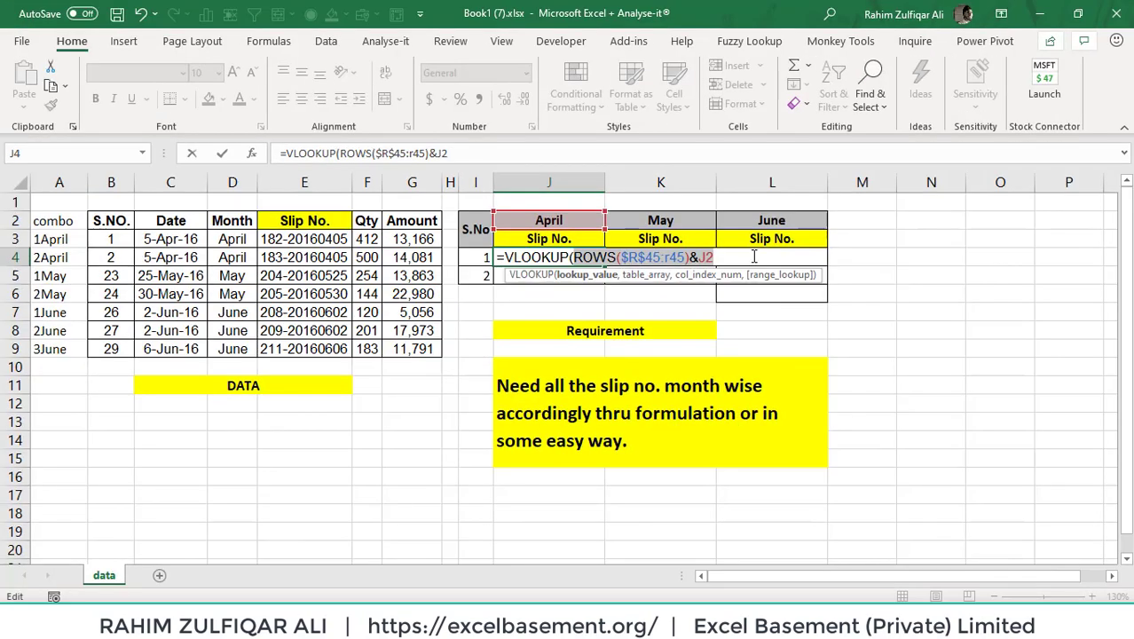
Lock the row of the month reference as J$2 and set the VLOOKUP table array to $A$2:$G$9.
{"action": "left_click", "coordinate": [754, 256]}
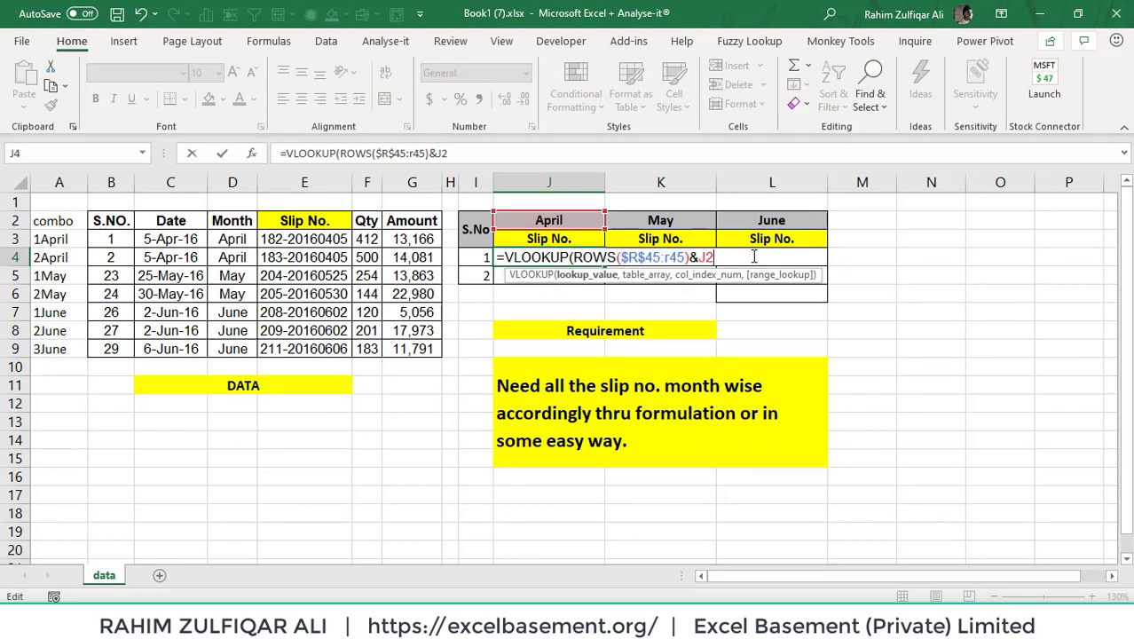
{"action": "key", "text": "F4"}
{"action": "key", "text": "F4"}
{"action": "type", "text": ","}
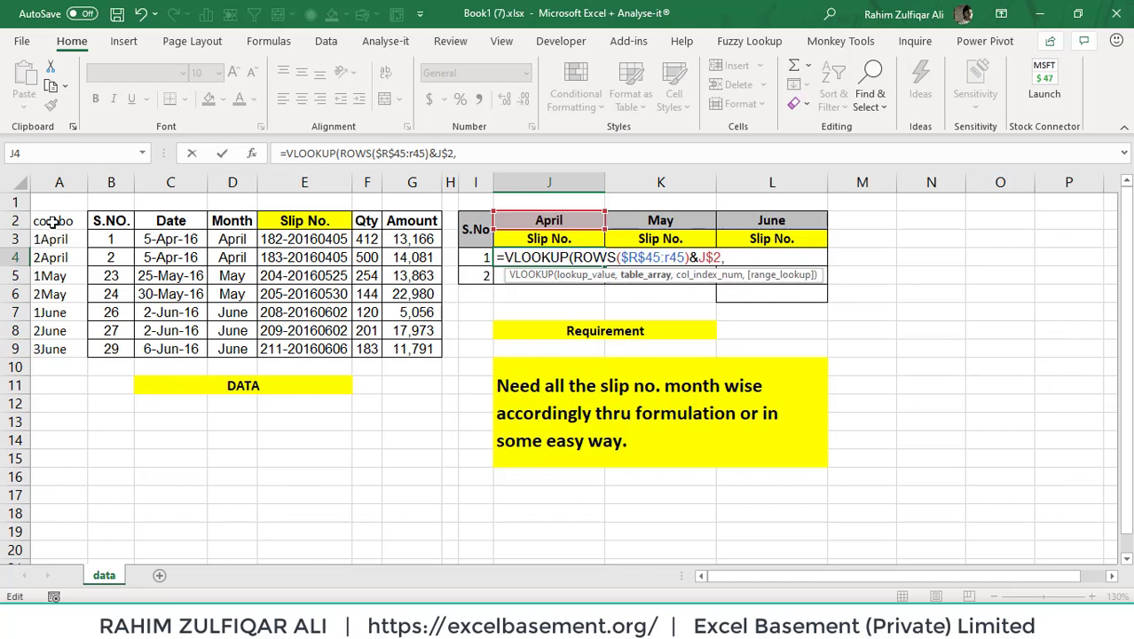
{"action": "left_click_drag", "start_coordinate": [52, 223], "coordinate": [400, 354]}
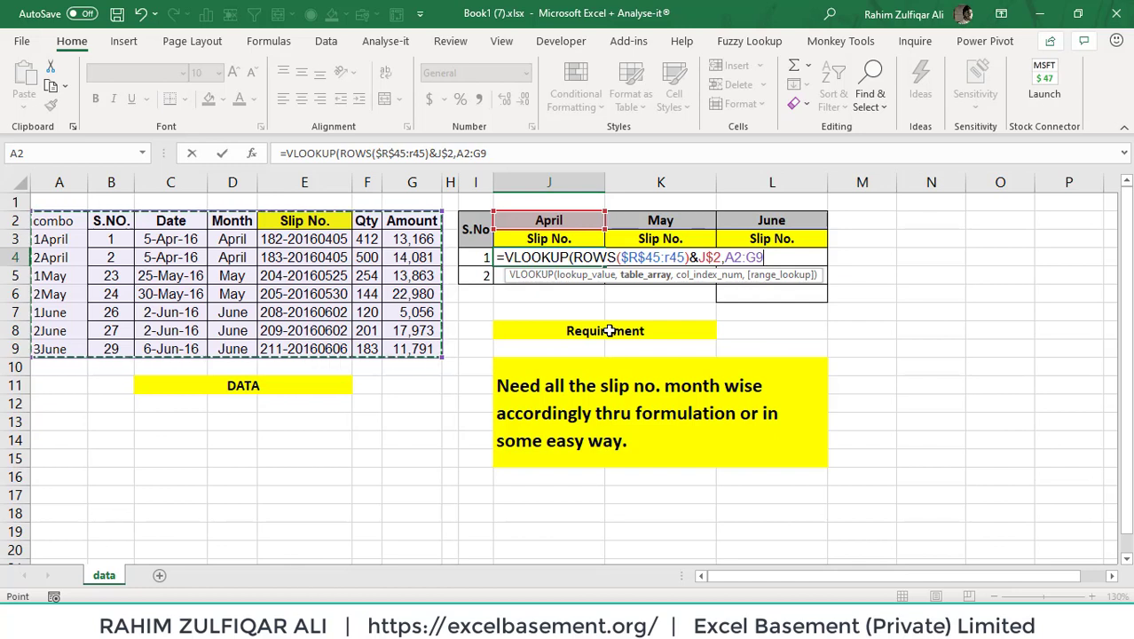
{"action": "key", "text": "F4"}
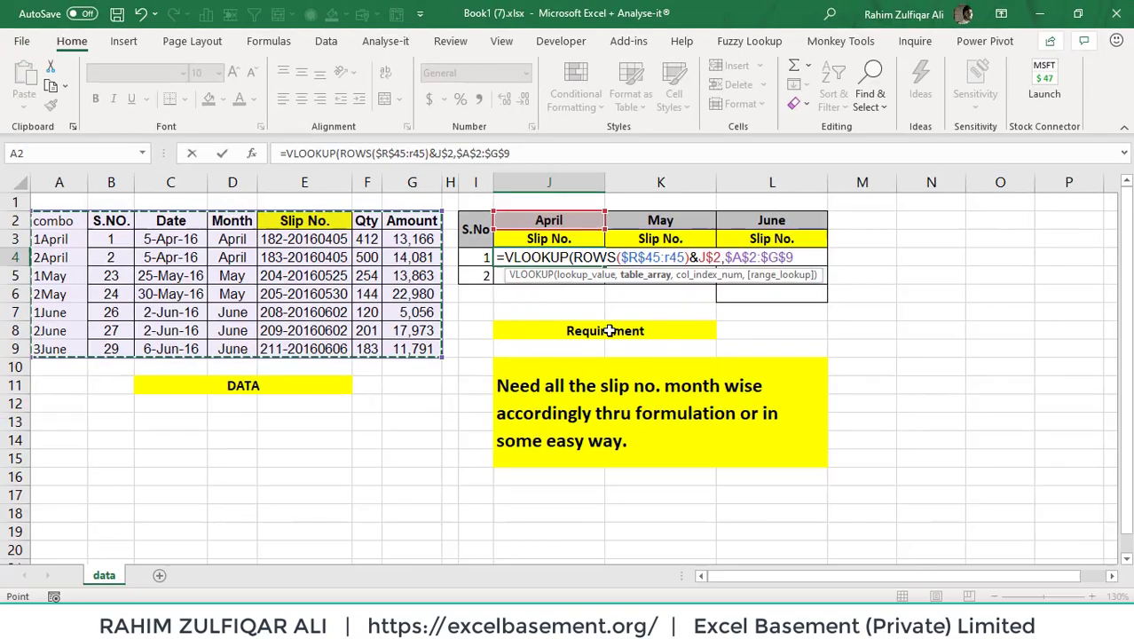
Finish the VLOOKUP in J4 with column index 5 and FALSE for an exact match.
{"action": "type", "text": ","}
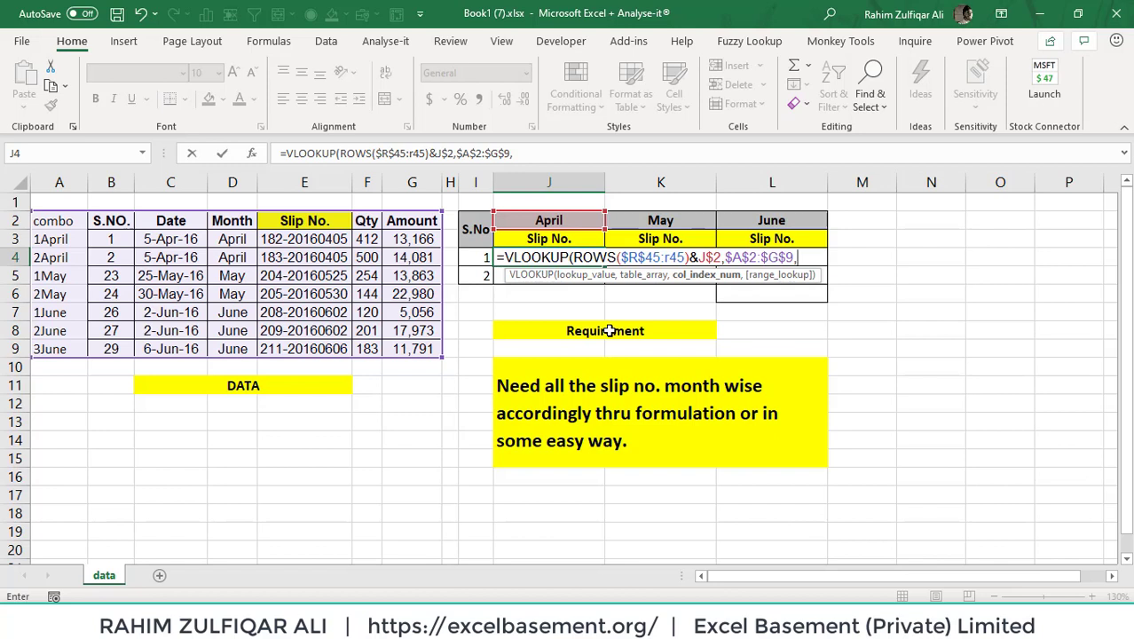
{"action": "type", "text": "5,falsde"}
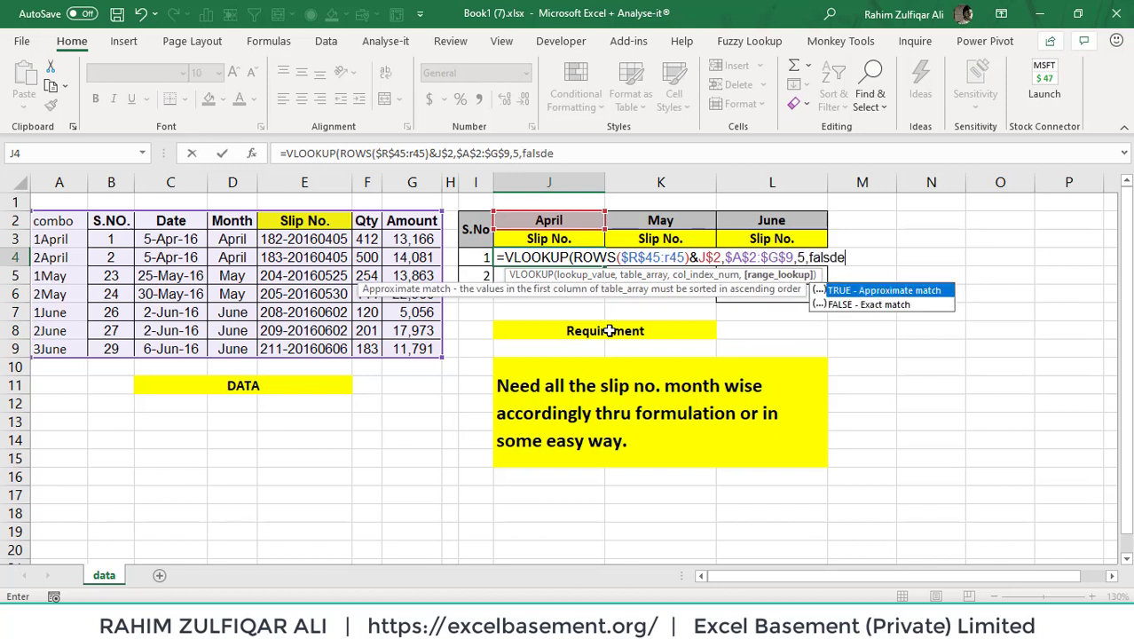
{"action": "key", "text": "BackSpace"}
{"action": "key", "text": "BackSpace"}
{"action": "type", "text": "e)"}
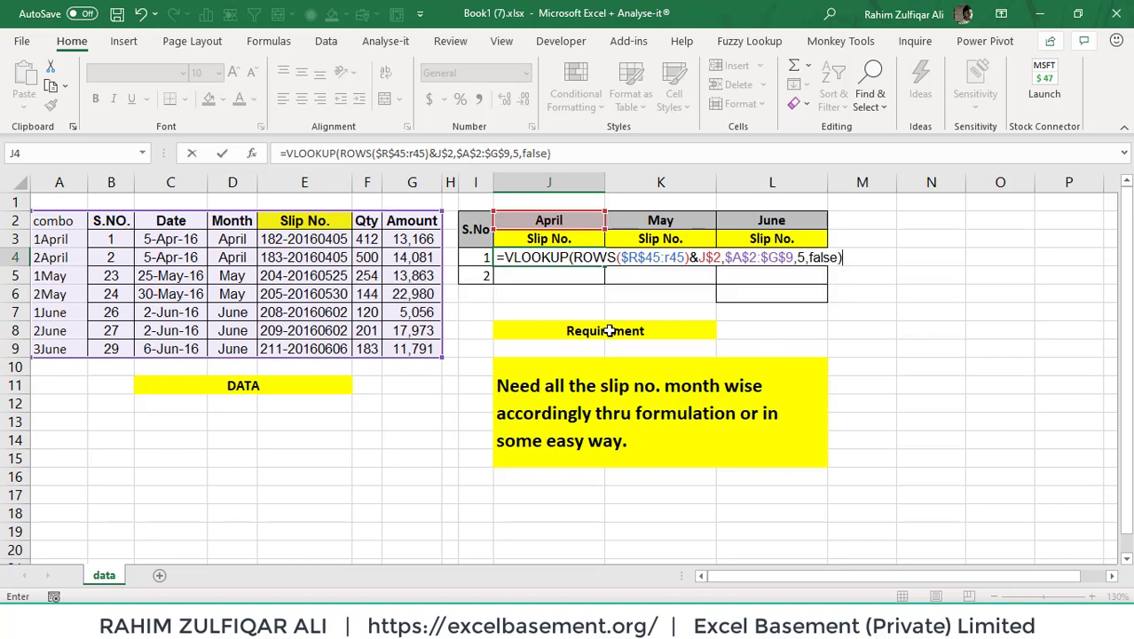
{"action": "key", "text": "Return"}
Fill the J4 formula down through J6 in the April column.
{"action": "key", "text": "Up"}
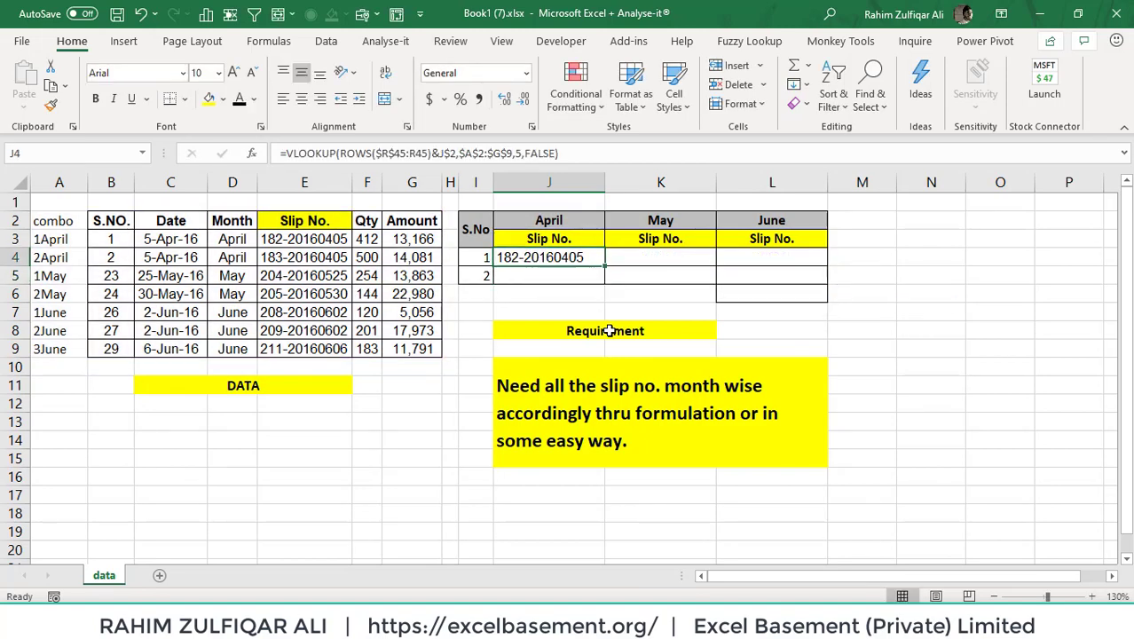
{"action": "key", "text": "shift+Down"}
{"action": "key", "text": "shift+Down"}
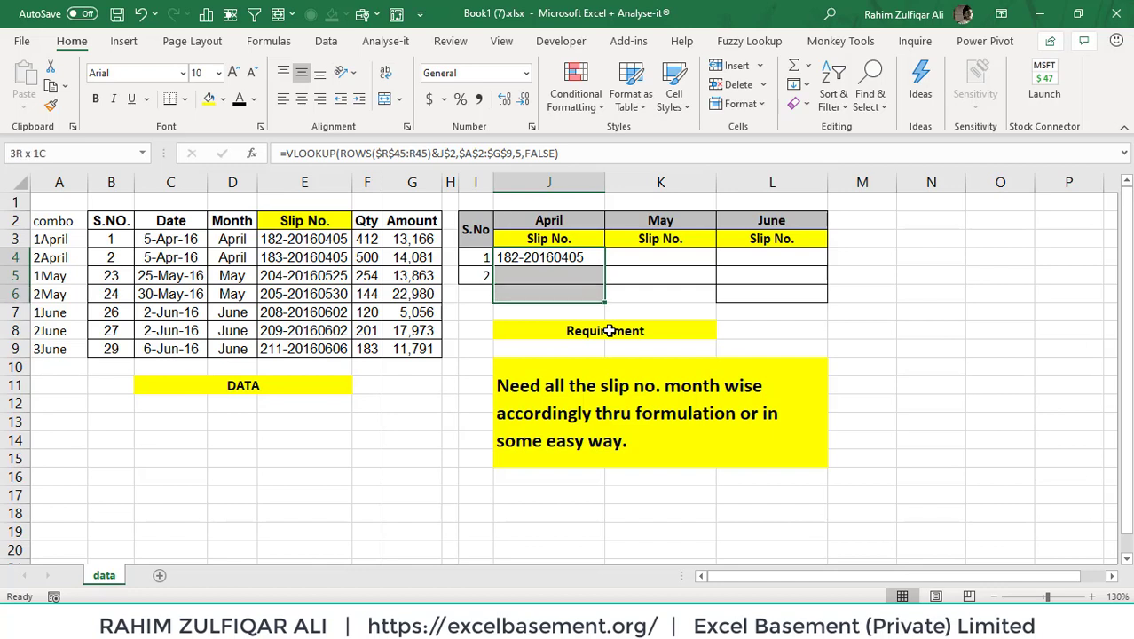
{"action": "key", "text": "ctrl+d"}
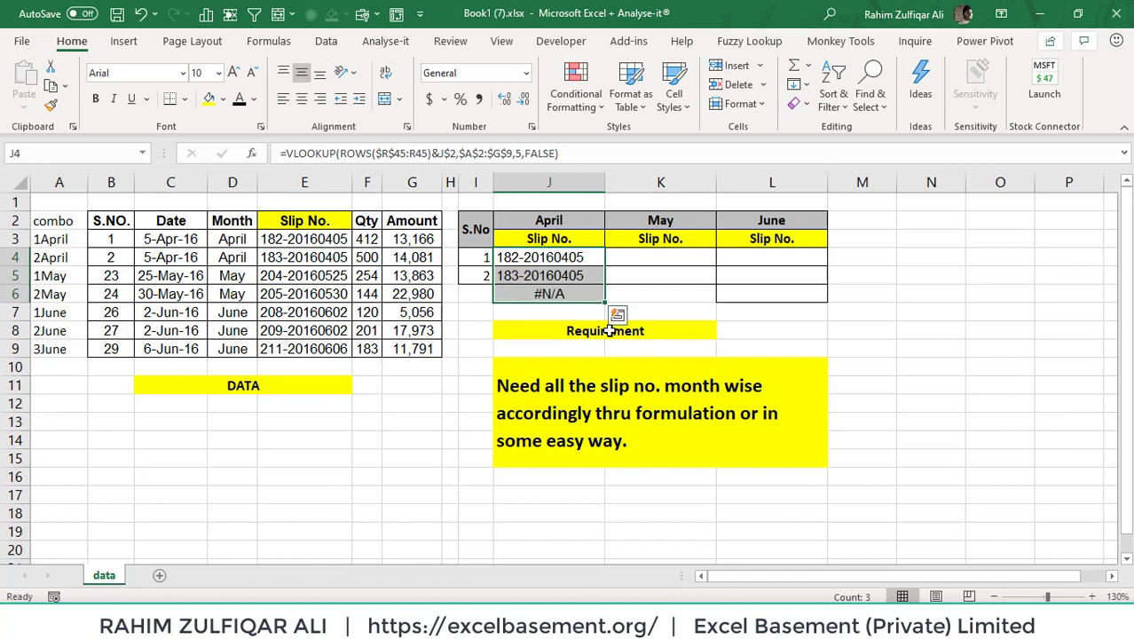
Compare the first two April slip numbers with the April entries in the source data.
{"action": "key", "text": "Down"}
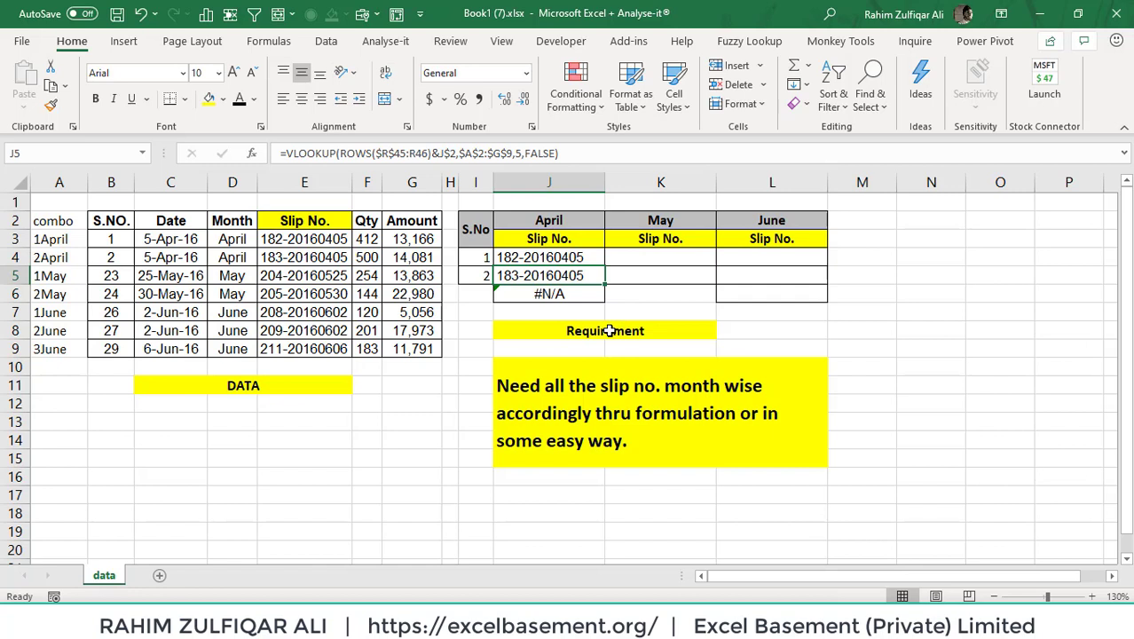
{"action": "key", "text": "Up"}
{"action": "key", "text": "shift+Down"}
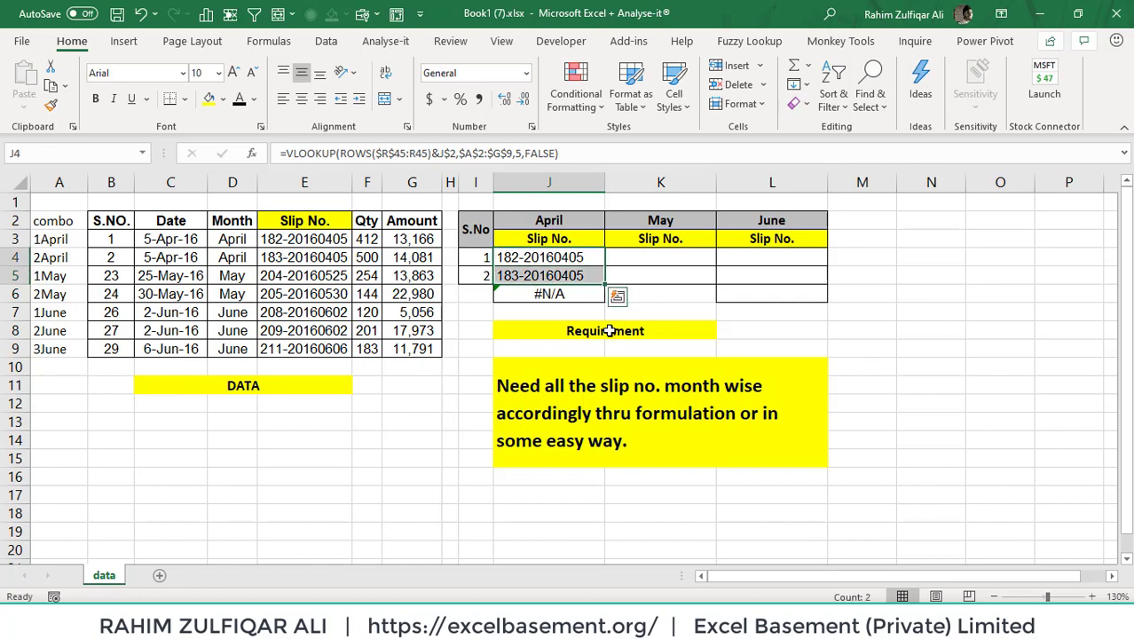
{"action": "key", "text": "Down"}
{"action": "key", "text": "Left"}
{"action": "key", "text": "Left"}
{"action": "key", "text": "Left"}
{"action": "key", "text": "Left"}
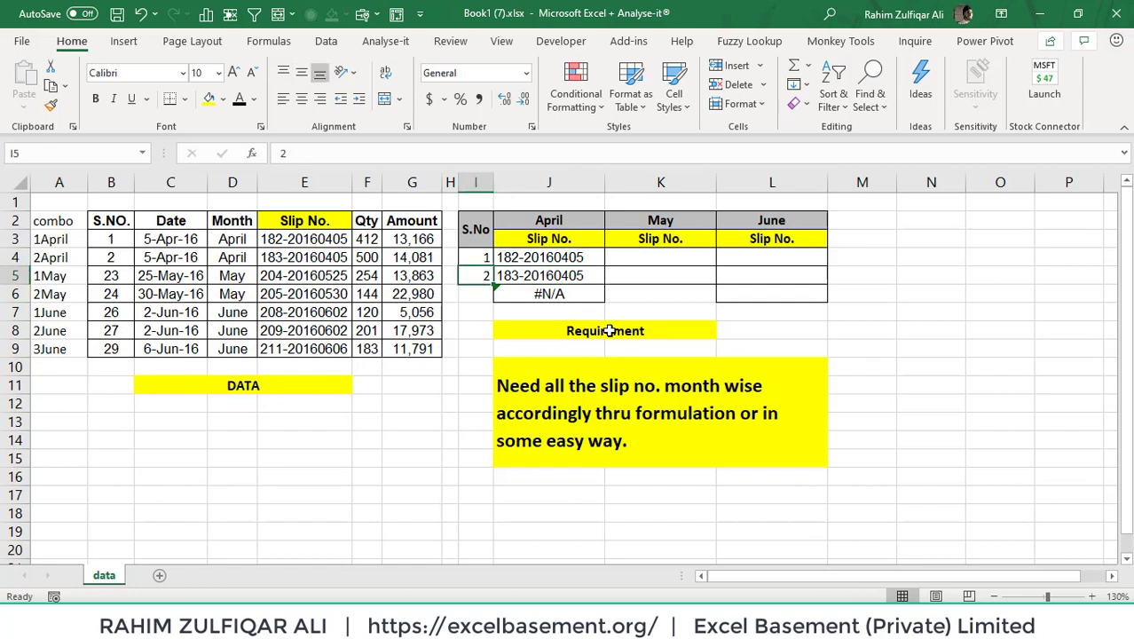
{"action": "key", "text": "Up"}
{"action": "key", "text": "Left"}
{"action": "key", "text": "Left"}
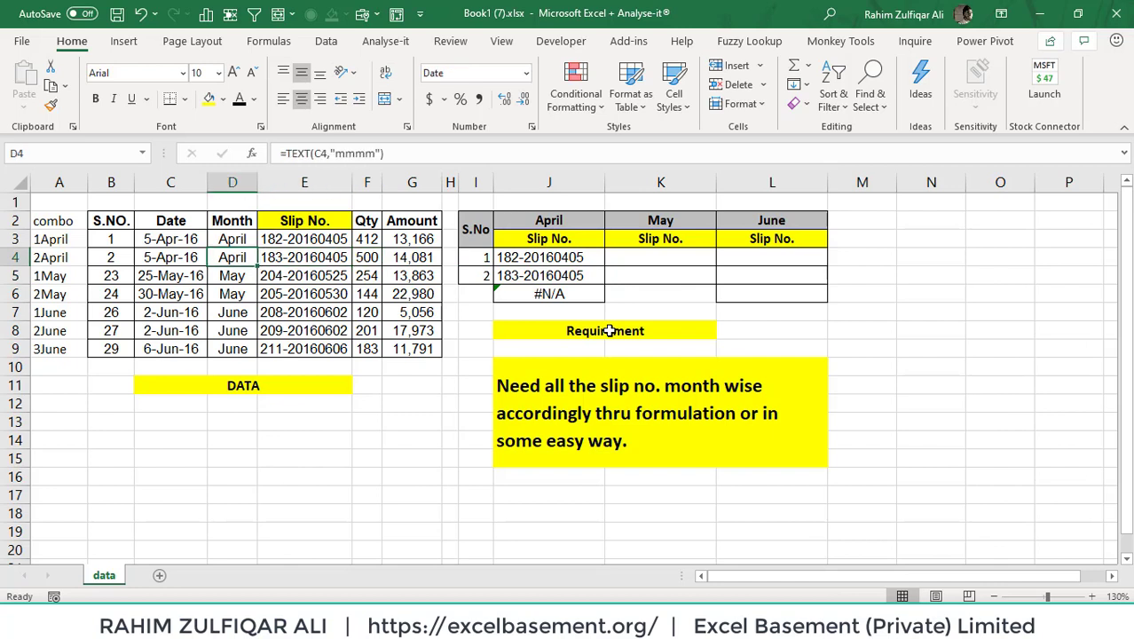
{"action": "key", "text": "Right"}
{"action": "key", "text": "Right"}
{"action": "key", "text": "Right"}
{"action": "key", "text": "Right"}
{"action": "key", "text": "Right"}
{"action": "key", "text": "Right"}
{"action": "key", "text": "Down"}
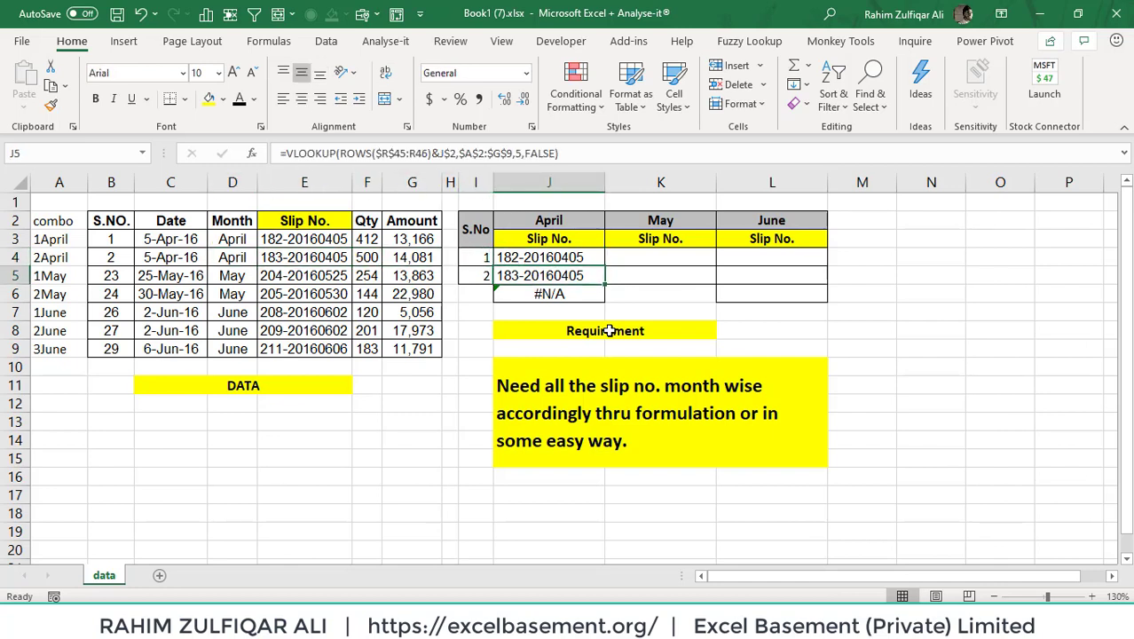
Examine the third April result in J6 against the April entries of the Month column.
{"action": "key", "text": "Down"}
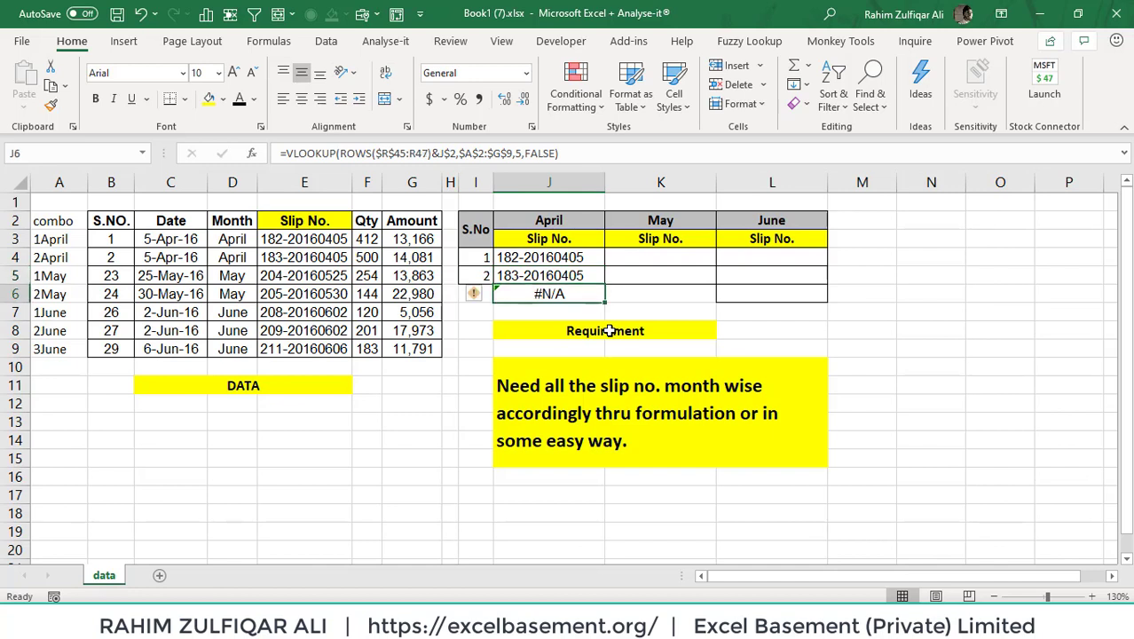
{"action": "key", "text": "Left"}
{"action": "key", "text": "Left"}
{"action": "key", "text": "Left"}
{"action": "key", "text": "Left"}
{"action": "key", "text": "Left"}
{"action": "key", "text": "Left"}
{"action": "key", "text": "Up"}
{"action": "key", "text": "Up"}
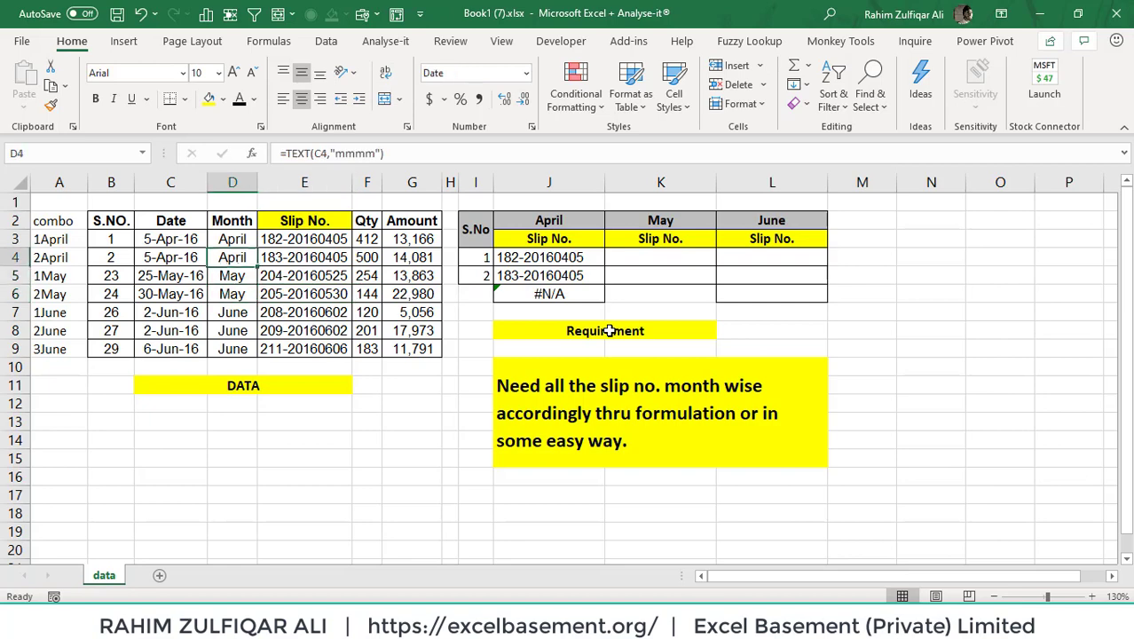
{"action": "key", "text": "Right"}
{"action": "key", "text": "Right"}
{"action": "key", "text": "Right"}
{"action": "key", "text": "Right"}
{"action": "key", "text": "Right"}
{"action": "key", "text": "Right"}
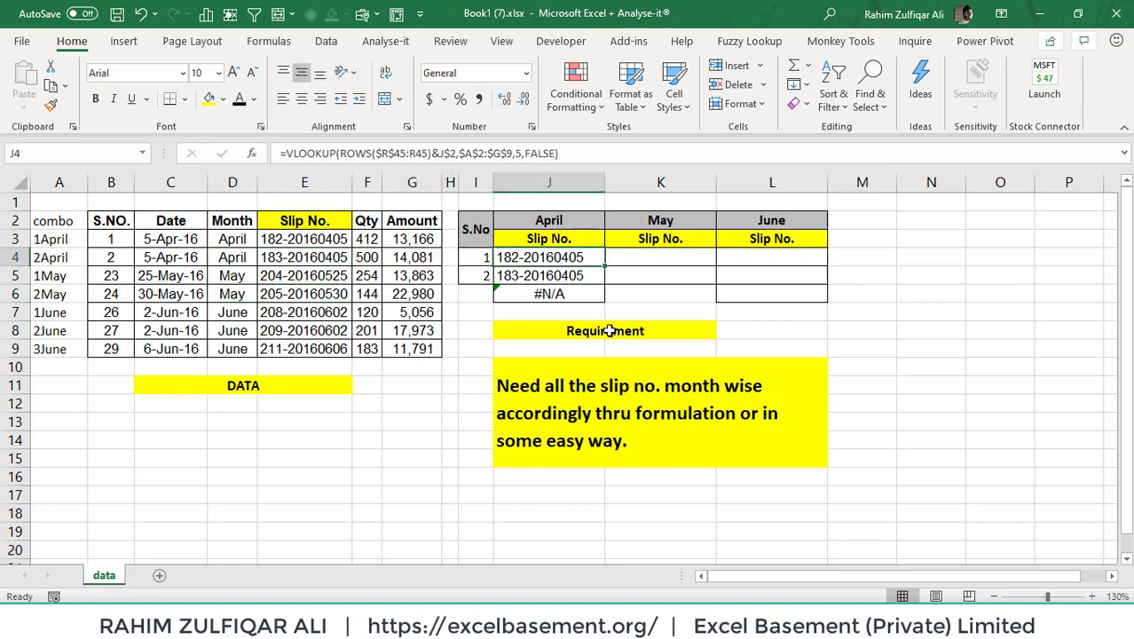
{"action": "key", "text": "Down"}
{"action": "key", "text": "Down"}
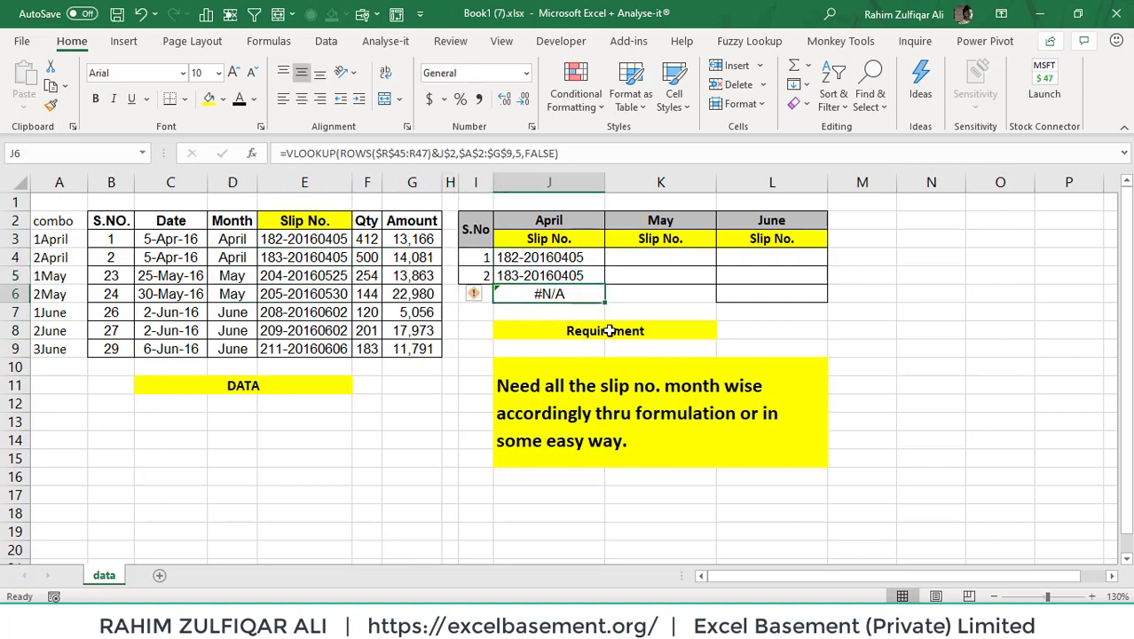
Insert the IFERROR function in front of VLOOKUP in J4's formula.
{"action": "key", "text": "F2"}
{"action": "key", "text": "Escape"}
{"action": "key", "text": "Up"}
{"action": "key", "text": "Up"}
{"action": "key", "text": "F2"}
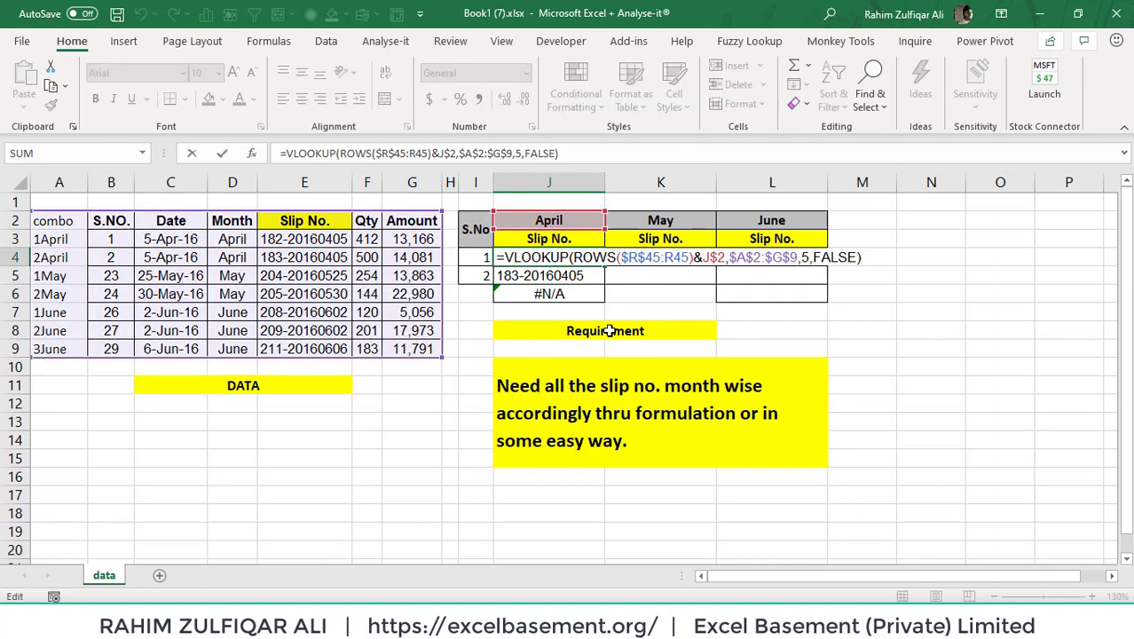
{"action": "key", "text": "ctrl+Left"}
{"action": "key", "text": "ctrl+Left"}
{"action": "key", "text": "ctrl+Left"}
{"action": "key", "text": "ctrl+Left"}
{"action": "key", "text": "ctrl+Left"}
{"action": "key", "text": "ctrl+Left"}
{"action": "type", "text": "iferr"}
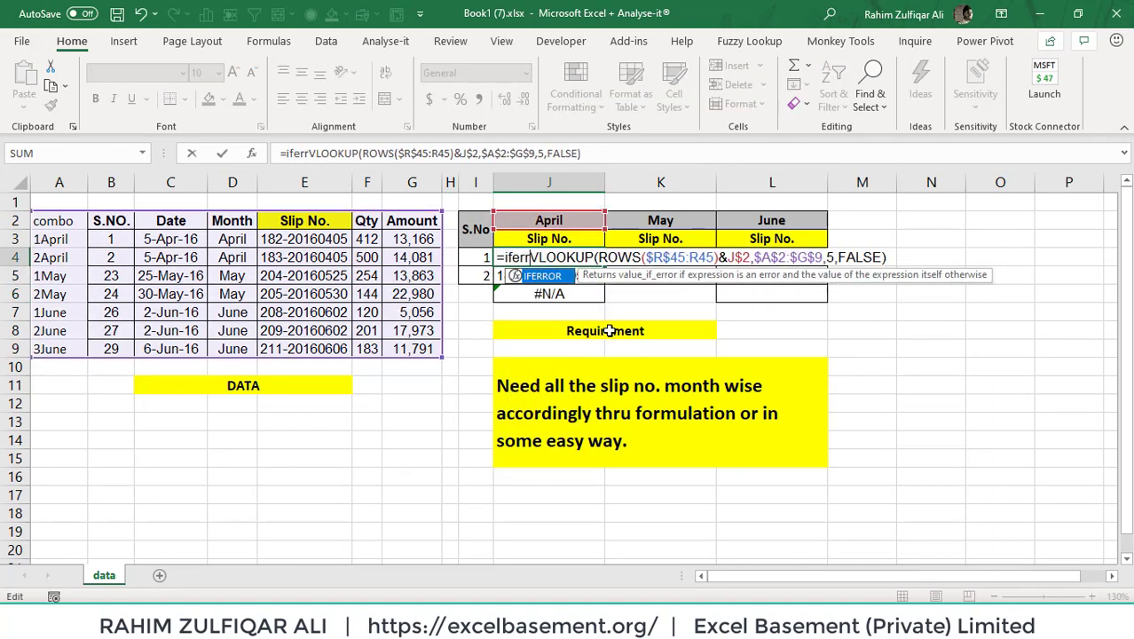
{"action": "key", "text": "Tab"}
Complete the IFERROR in J4 with an empty string "" as the value_if_error and commit the formula.
{"action": "key", "text": "ctrl+Right"}
{"action": "key", "text": "ctrl+Right"}
{"action": "key", "text": "ctrl+Right"}
{"action": "key", "text": "ctrl+Right"}
{"action": "key", "text": "ctrl+Right"}
{"action": "key", "text": "ctrl+Right"}
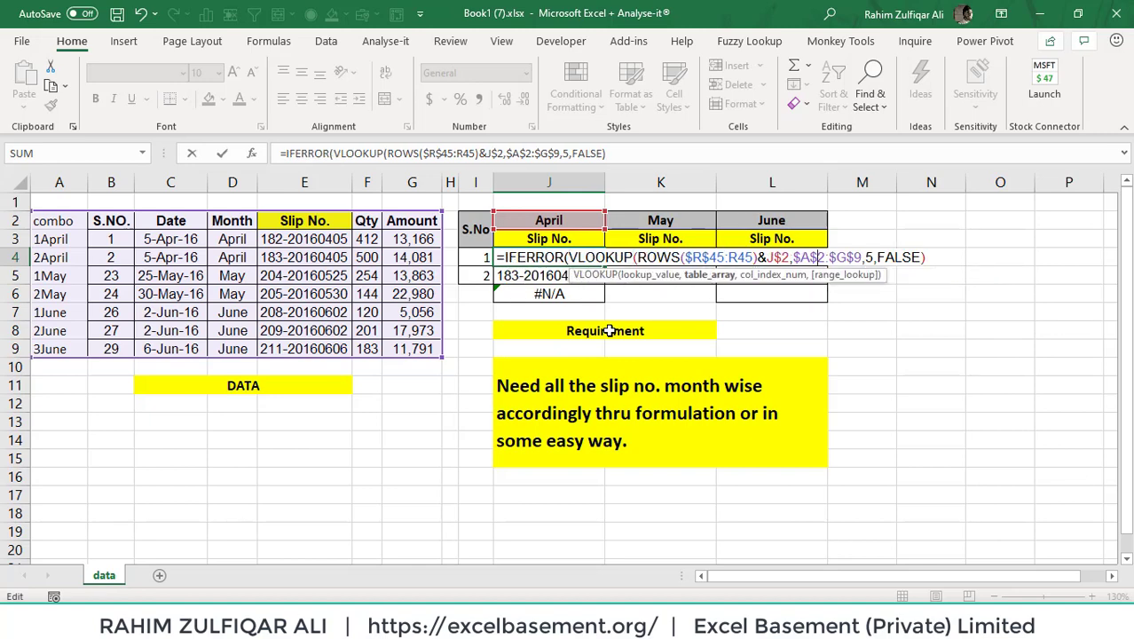
{"action": "type", "text": ",\"\")"}
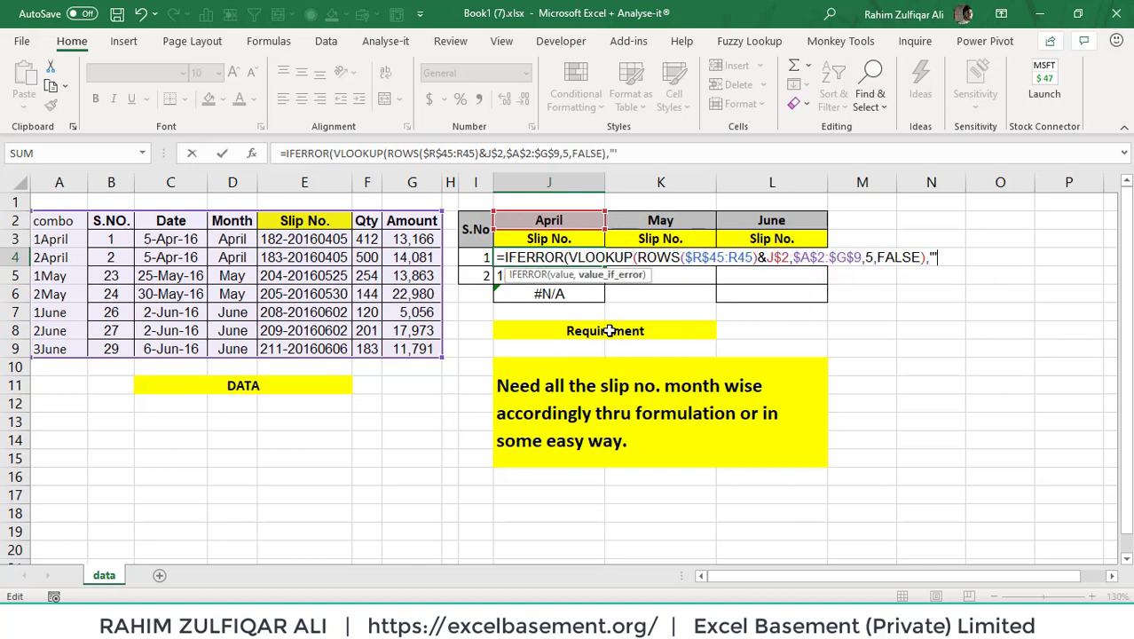
{"action": "key", "text": "Return"}
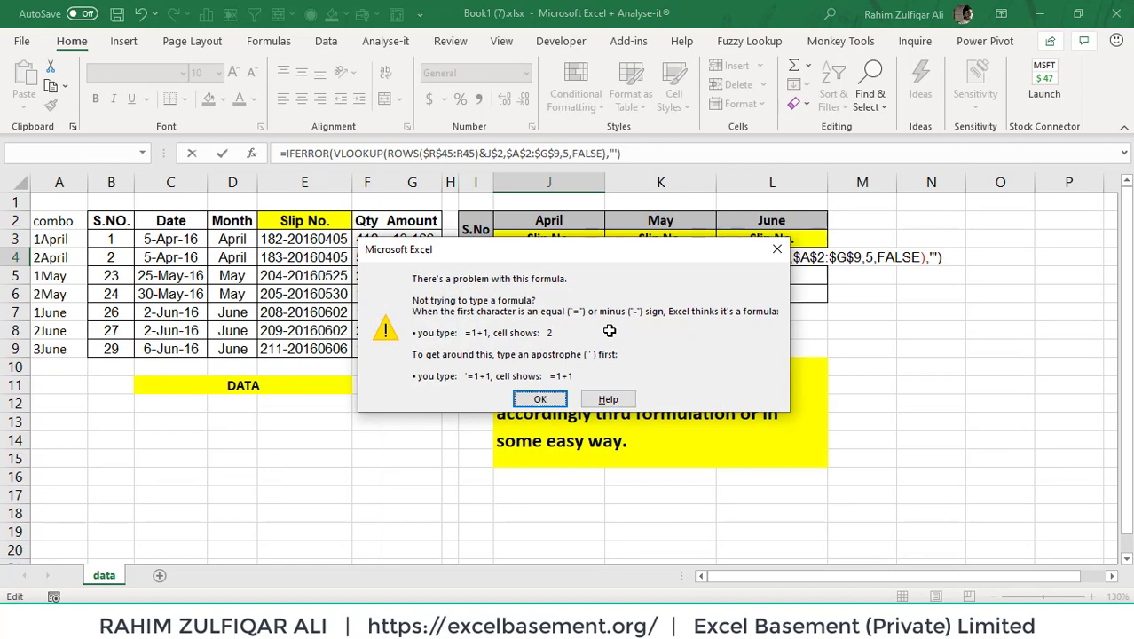
{"action": "key", "text": "Return"}
{"action": "key", "text": "Left"}
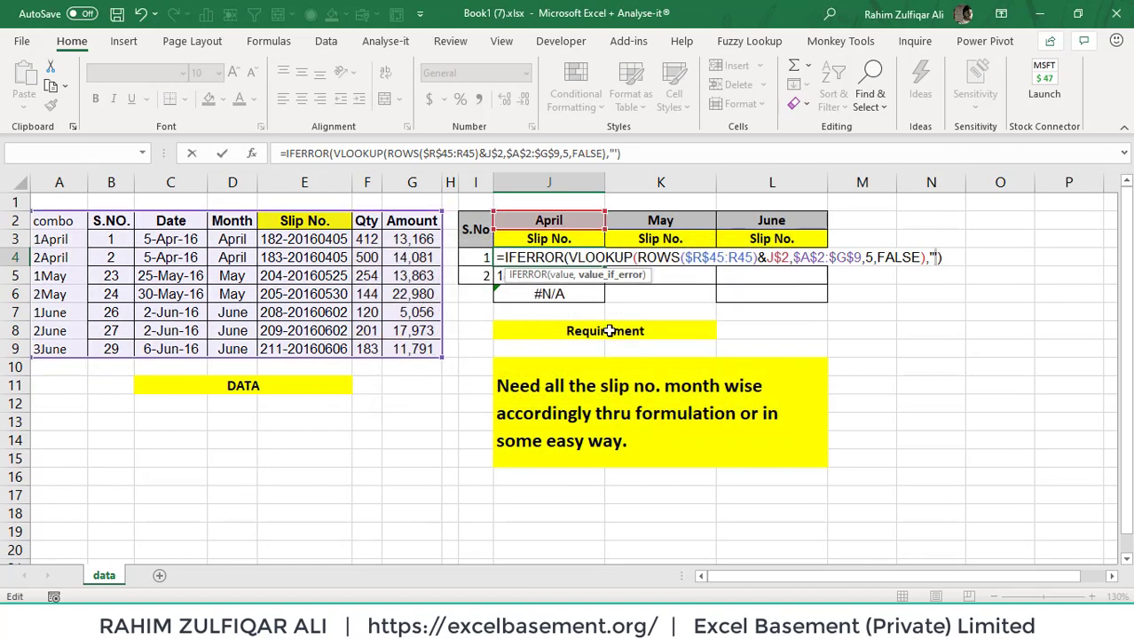
{"action": "type", "text": "\""}
{"action": "key", "text": "End"}
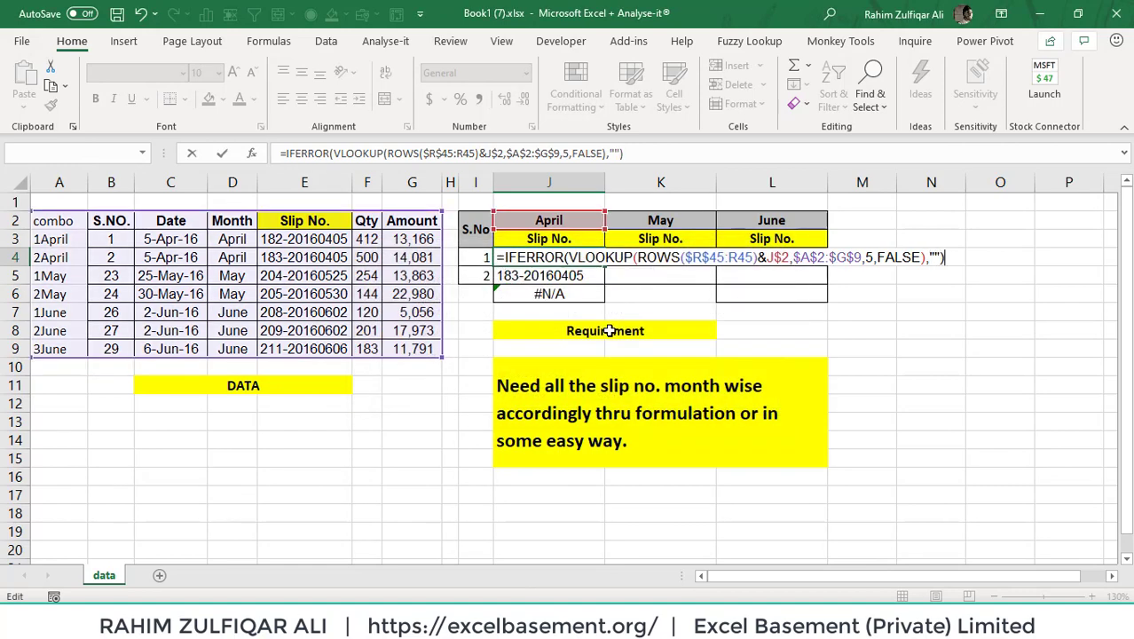
{"action": "key", "text": "ctrl+Return"}
Fill the IFERROR formula from J4 down through J6.
{"action": "key", "text": "shift+Down"}
{"action": "key", "text": "shift+Down"}
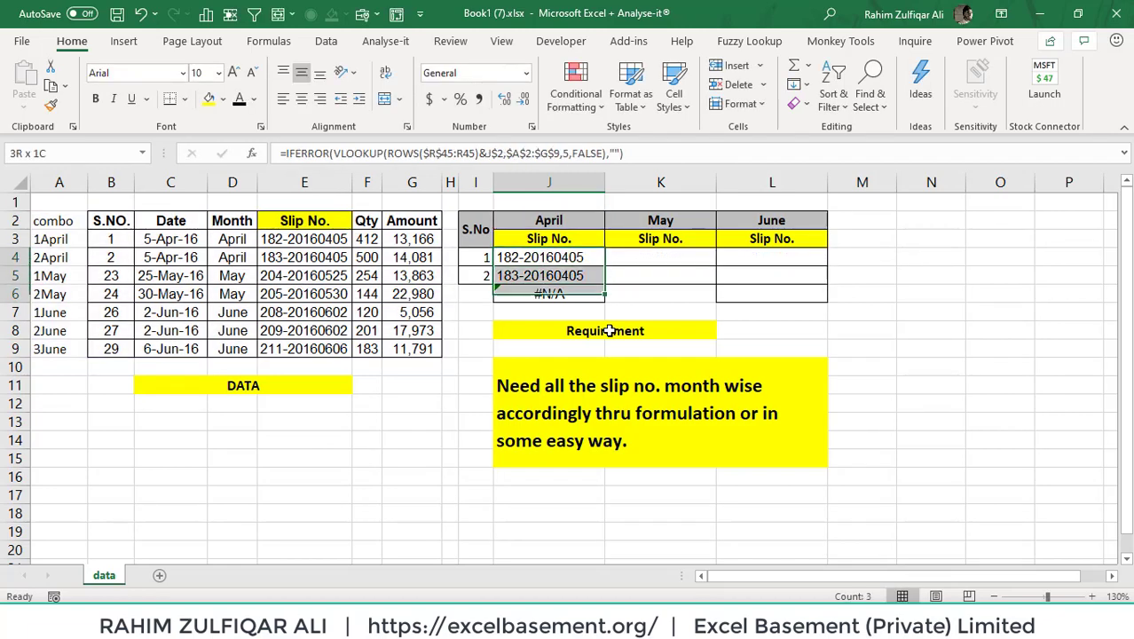
{"action": "key", "text": "ctrl+d"}
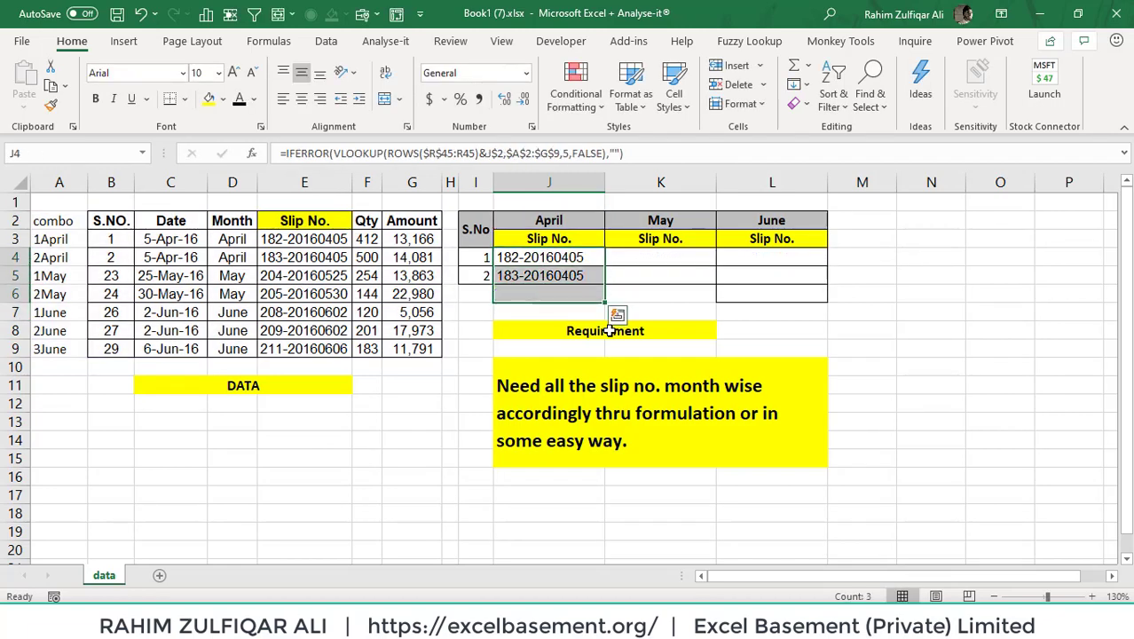
Replace the month in D5 with April to test the lookup.
{"action": "key", "text": "Left"}
{"action": "key", "text": "Left"}
{"action": "key", "text": "Left"}
{"action": "key", "text": "Left"}
{"action": "key", "text": "Left"}
{"action": "key", "text": "Left"}
{"action": "key", "text": "Left"}
{"action": "key", "text": "Down"}
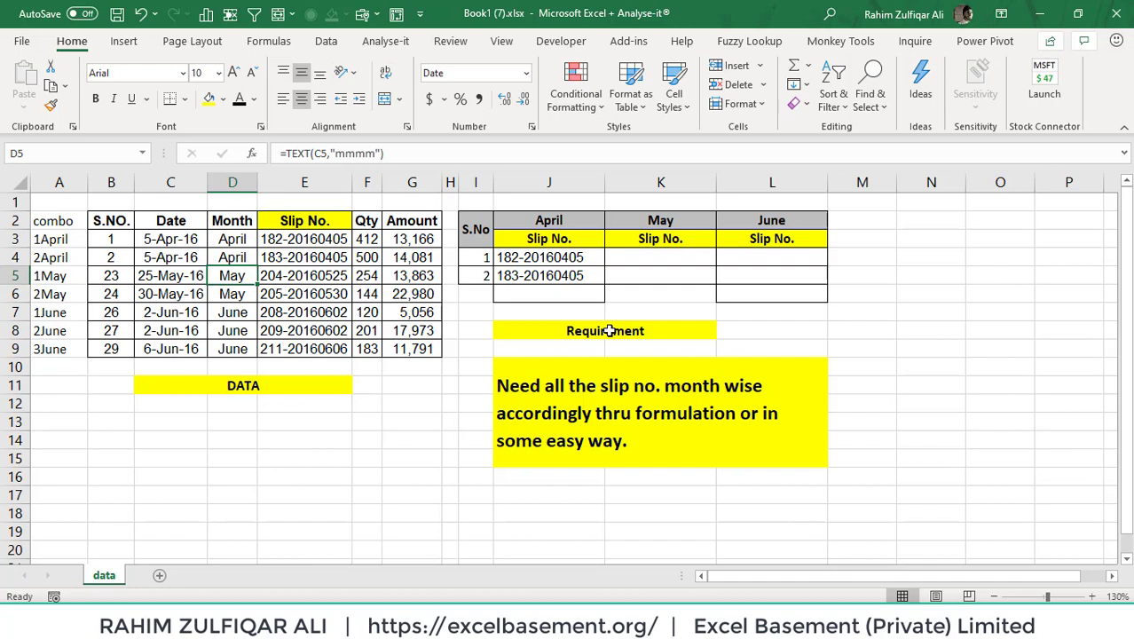
{"action": "key", "text": "F2"}
{"action": "key", "text": "shift+Home"}
{"action": "type", "text": "April"}
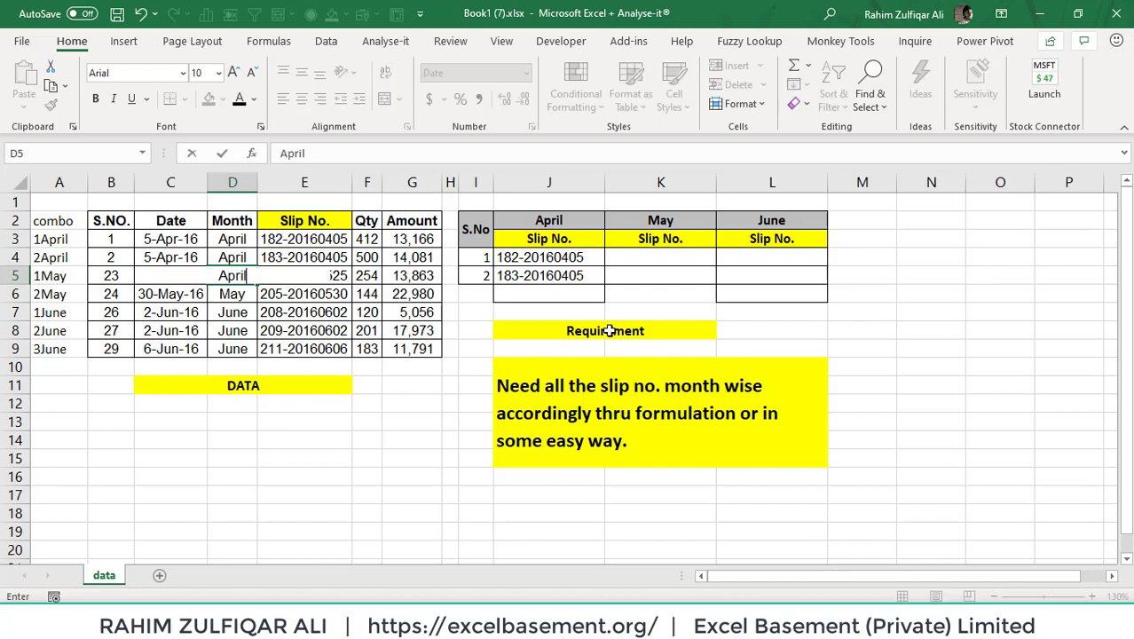
{"action": "key", "text": "Return"}
Check the third April result in J6 and its formula against the changed month in D5.
{"action": "key", "text": "Right"}
{"action": "key", "text": "Right"}
{"action": "key", "text": "Right"}
{"action": "key", "text": "Right"}
{"action": "key", "text": "Right"}
{"action": "key", "text": "Right"}
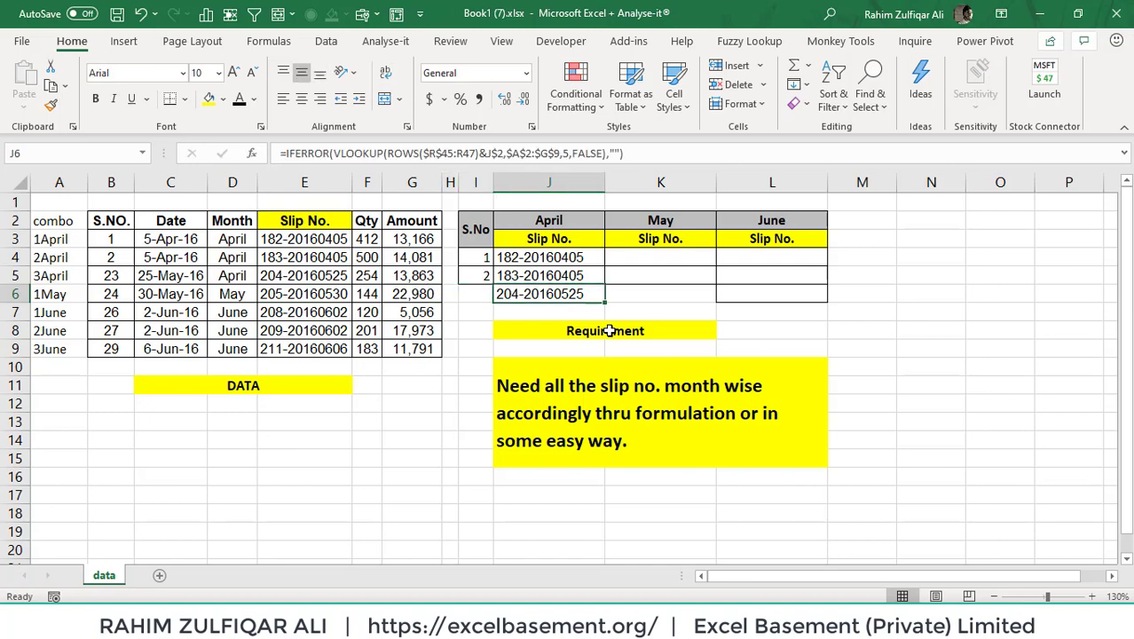
{"action": "key", "text": "F2"}
{"action": "key", "text": "Return"}
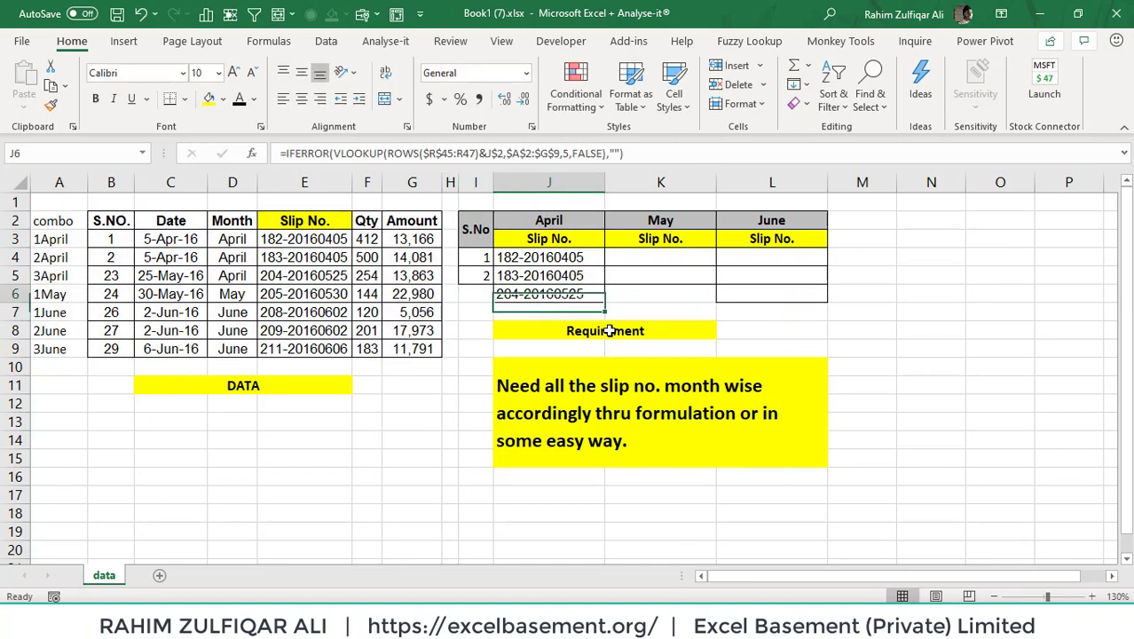
{"action": "key", "text": "Left"}
{"action": "key", "text": "Left"}
{"action": "key", "text": "Left"}
{"action": "key", "text": "Left"}
{"action": "key", "text": "Left"}
{"action": "key", "text": "Left"}
{"action": "key", "text": "Up"}
{"action": "key", "text": "Up"}
{"action": "key", "text": "Down"}
{"action": "key", "text": "Right"}
{"action": "key", "text": "Right"}
{"action": "key", "text": "Right"}
{"action": "key", "text": "Right"}
{"action": "key", "text": "Right"}
{"action": "key", "text": "Right"}
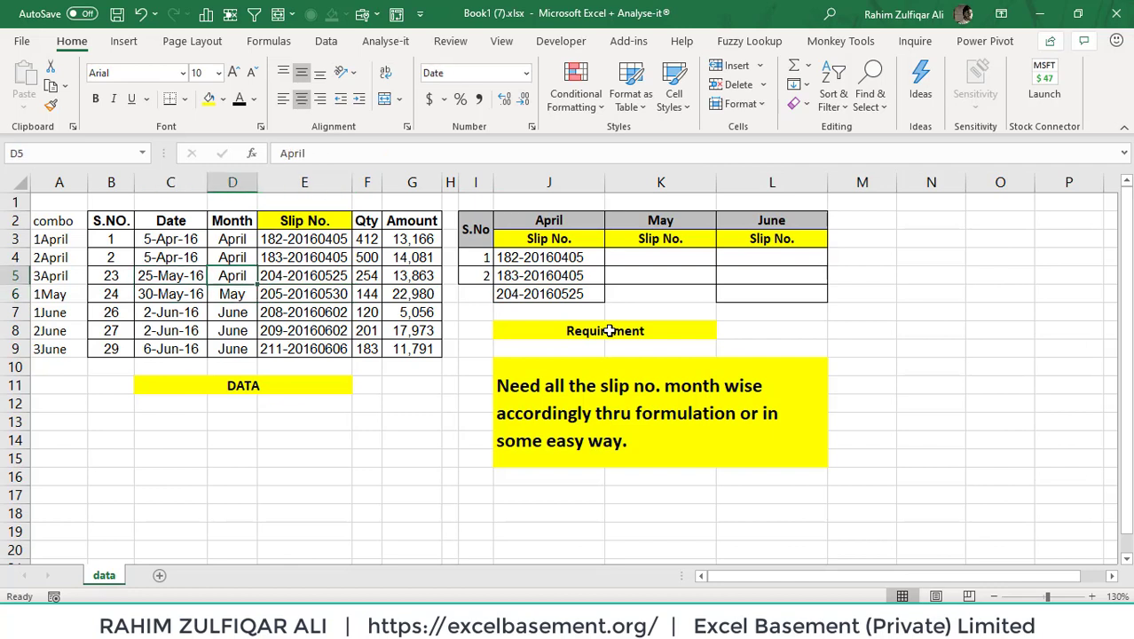
{"action": "key", "text": "Right"}
Set the month in D5 back to May.
{"action": "key", "text": "Left"}
{"action": "key", "text": "Left"}
{"action": "key", "text": "Left"}
{"action": "key", "text": "Left"}
{"action": "key", "text": "Left"}
{"action": "key", "text": "Left"}
{"action": "key", "text": "Left"}
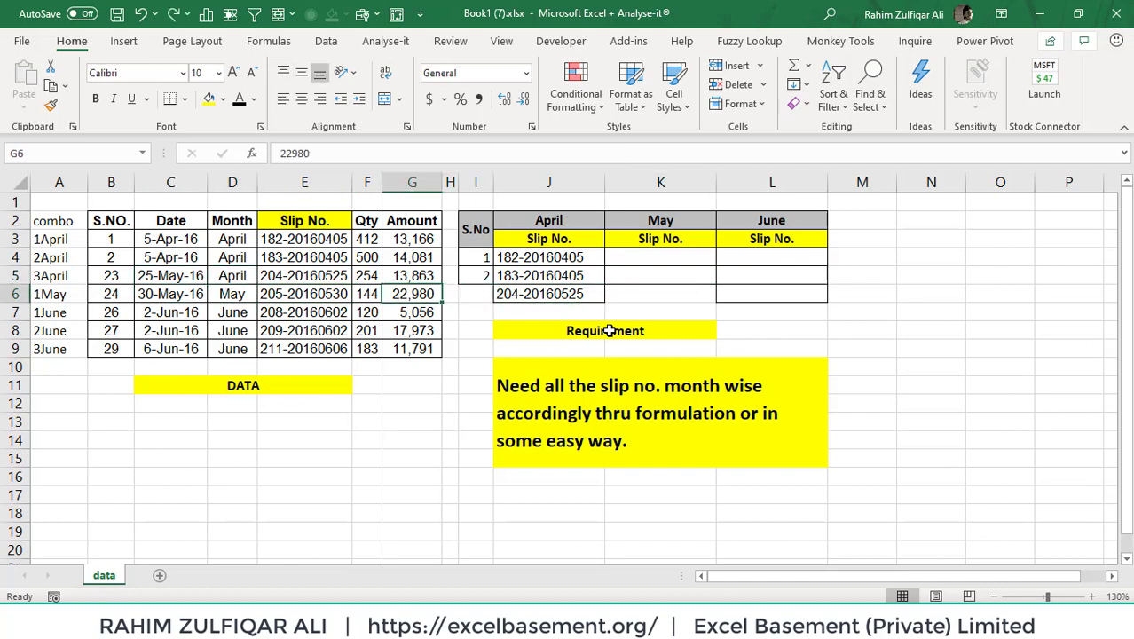
{"action": "key", "text": "Up"}
{"action": "type", "text": "Mas"}
{"action": "key", "text": "BackSpace"}
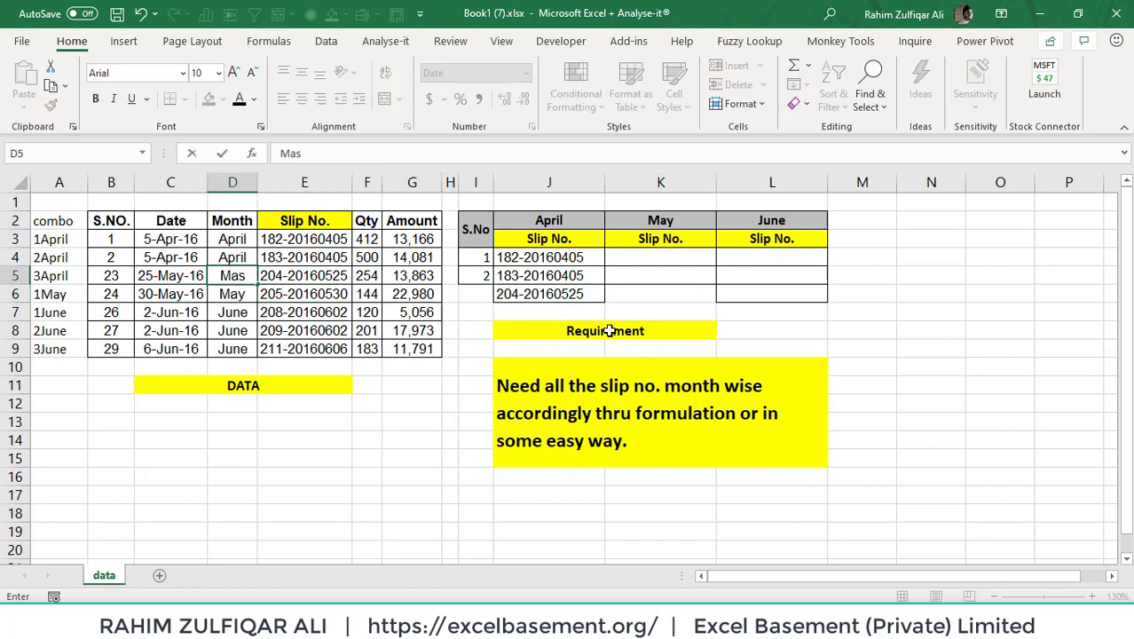
{"action": "type", "text": "y"}
{"action": "key", "text": "Return"}
Fill the April formulas in J4:J6 across the May and June columns through L6.
{"action": "key", "text": "Right"}
{"action": "key", "text": "Right"}
{"action": "key", "text": "Right"}
{"action": "key", "text": "Right"}
{"action": "key", "text": "Right"}
{"action": "key", "text": "Right"}
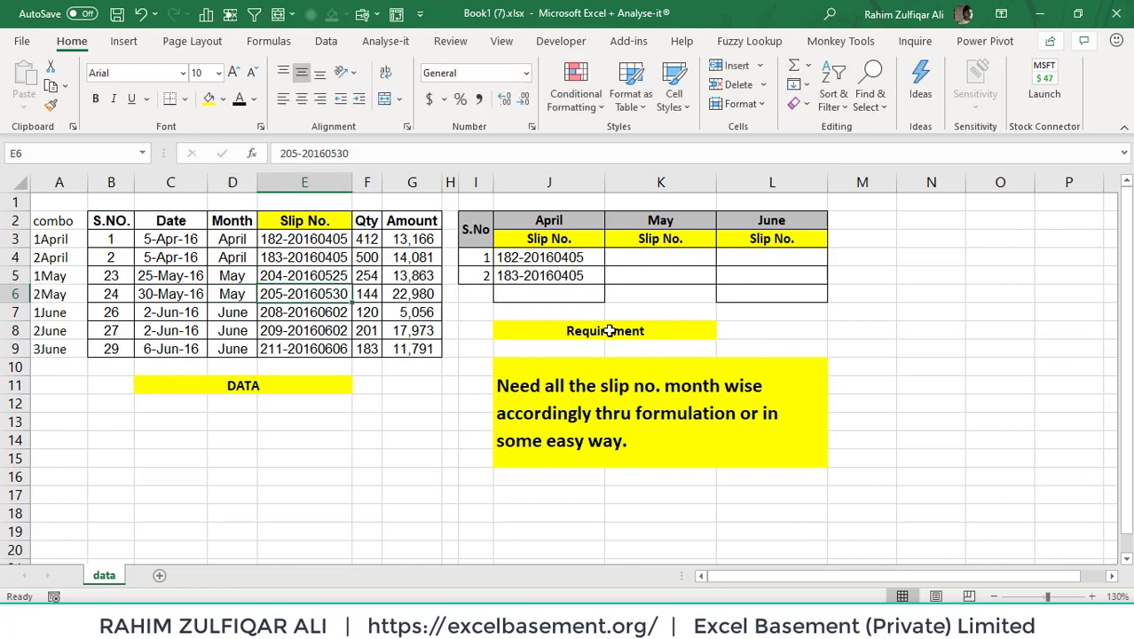
{"action": "key", "text": "Up"}
{"action": "key", "text": "Up"}
{"action": "key", "text": "shift+Down"}
{"action": "key", "text": "shift+Down"}
{"action": "key", "text": "shift+Right"}
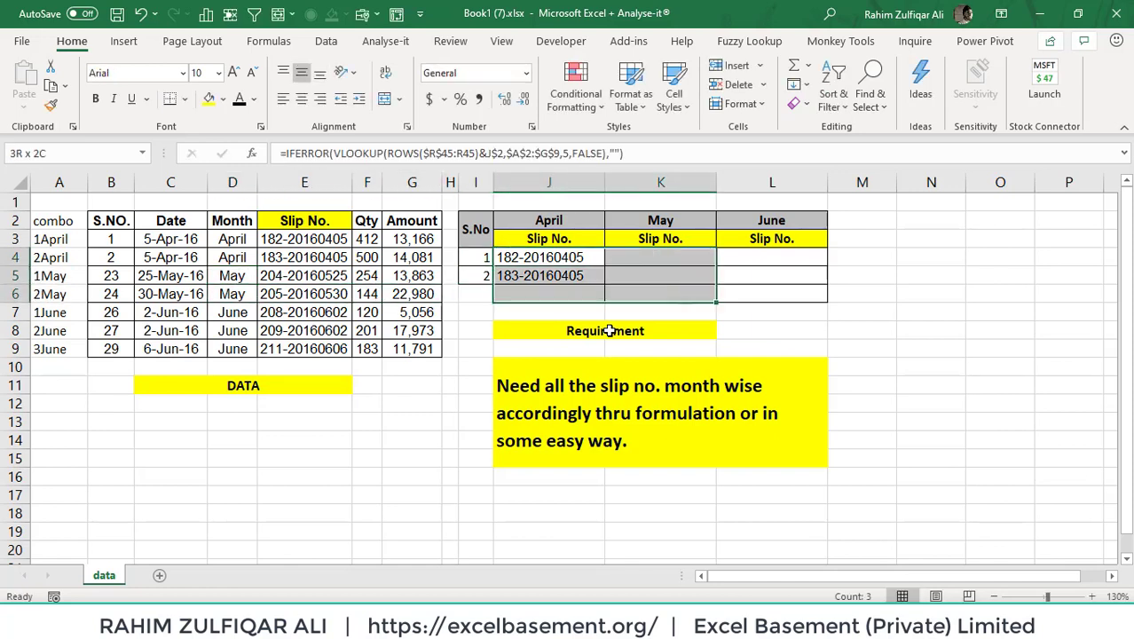
{"action": "key", "text": "shift+Right"}
{"action": "key", "text": "ctrl+r"}
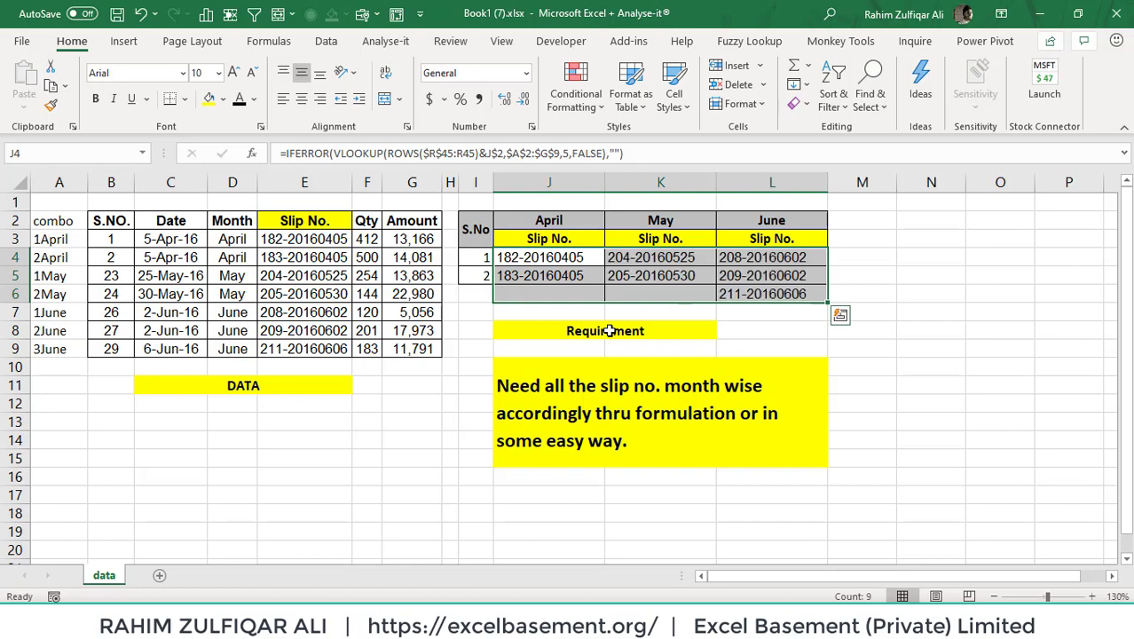
{"action": "key", "text": "Right"}
{"action": "key", "text": "Right"}
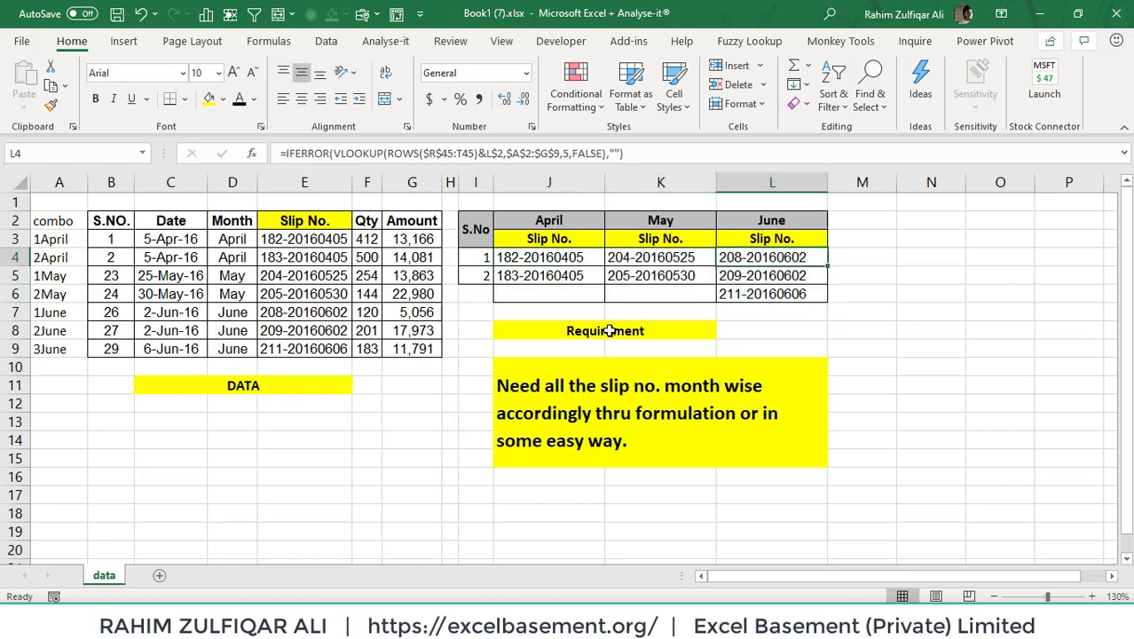
Inspect the IFERROR and VLOOKUP formulas in J4 and K4 to compare their month references.
{"action": "key", "text": "Left"}
{"action": "key", "text": "Left"}
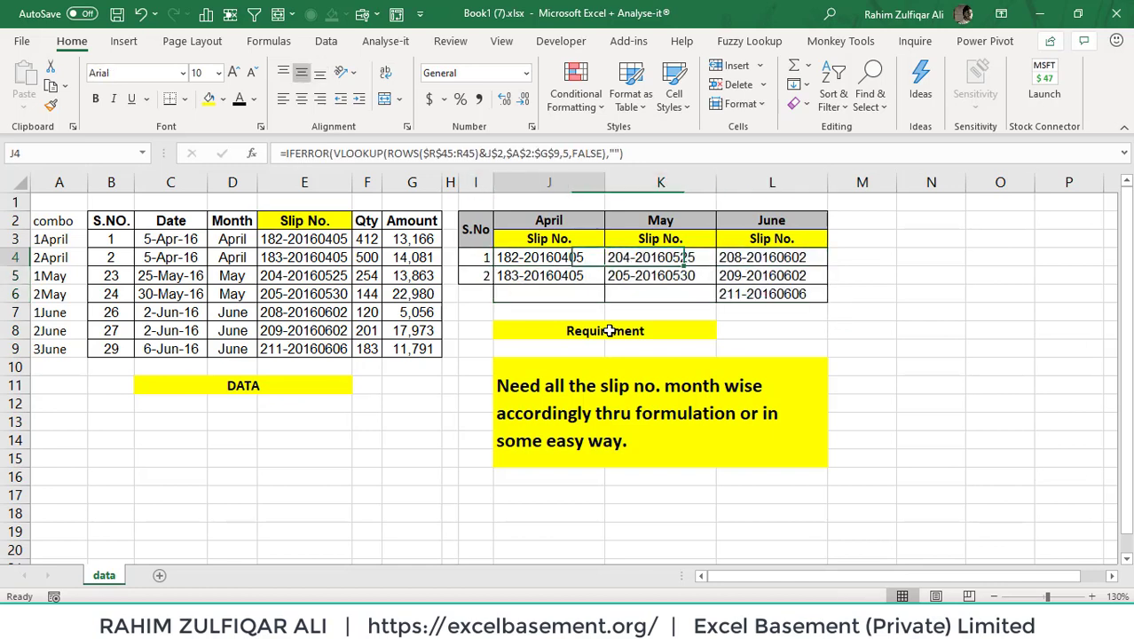
{"action": "key", "text": "F2"}
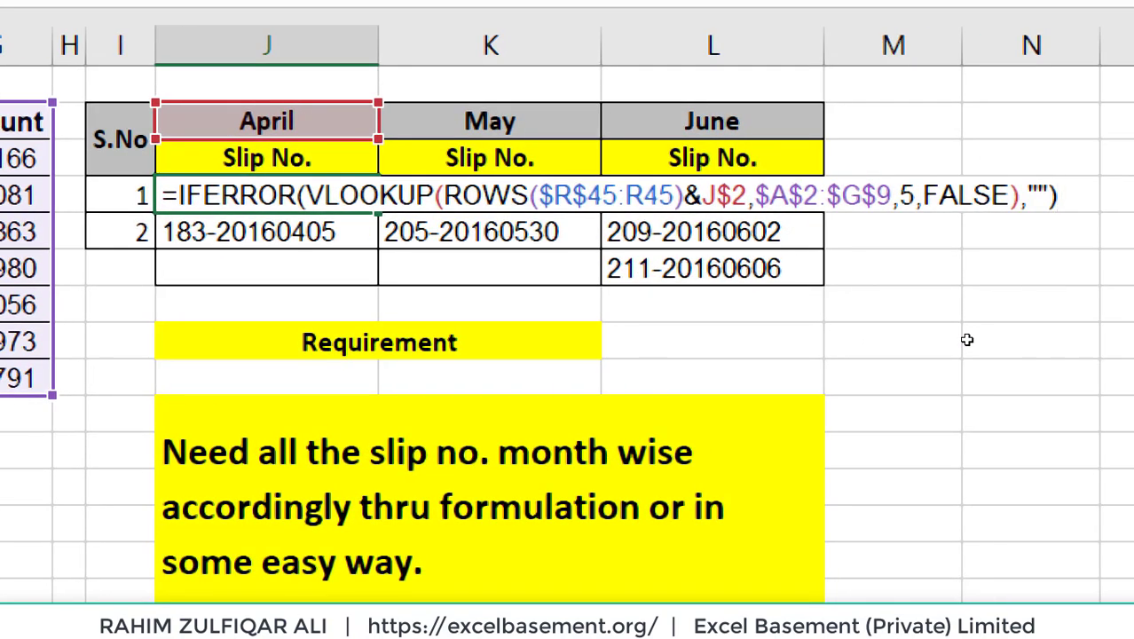
{"action": "key", "text": "Return"}
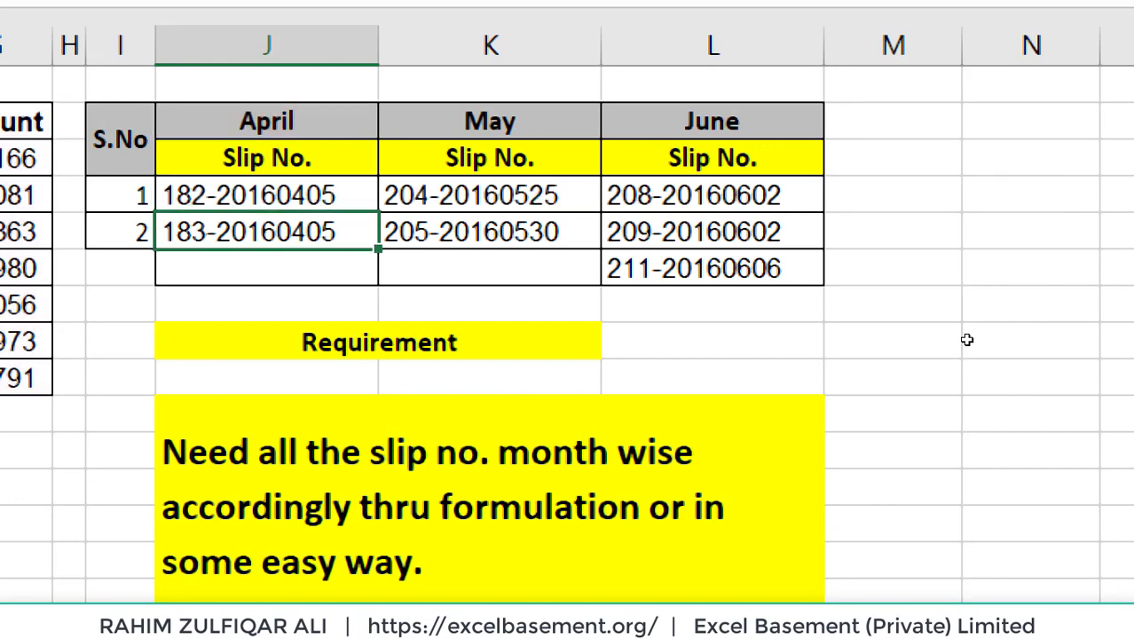
{"action": "key", "text": "Right"}
{"action": "key", "text": "Up"}
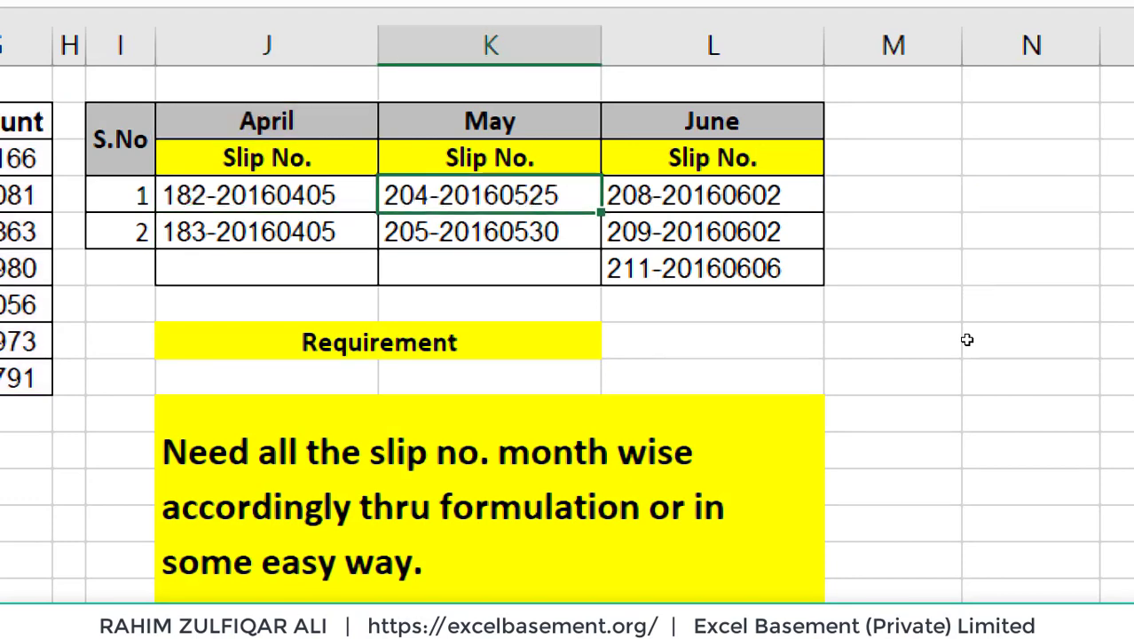
{"action": "key", "text": "F2"}
{"action": "key", "text": "Escape"}
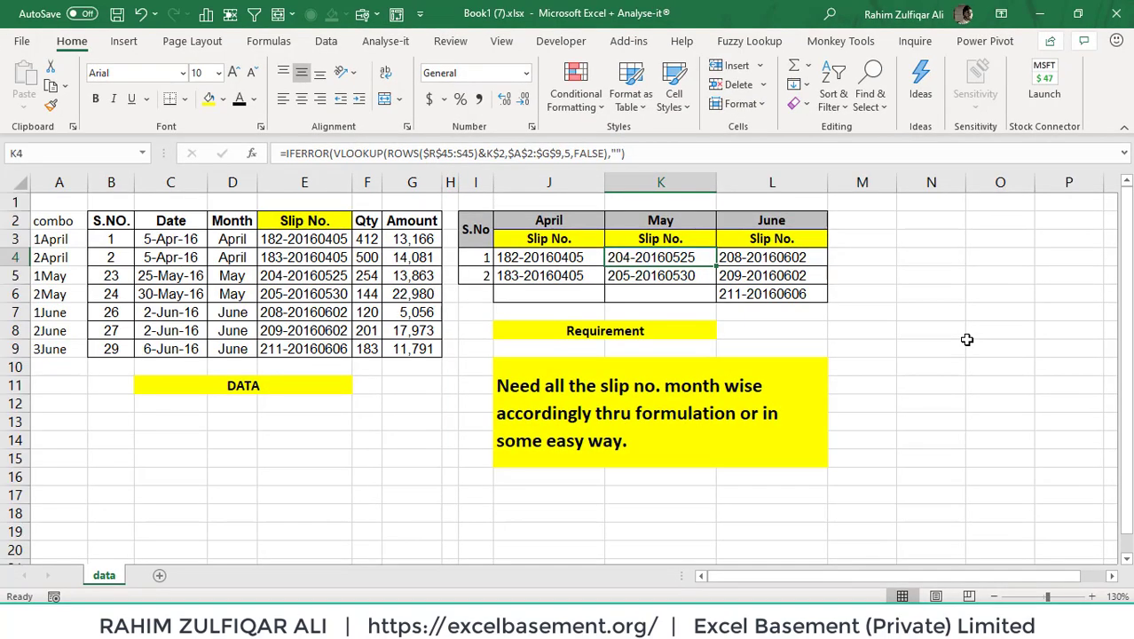
Inspect the filled formulas in the June results and in K5.
{"action": "key", "text": "Right"}
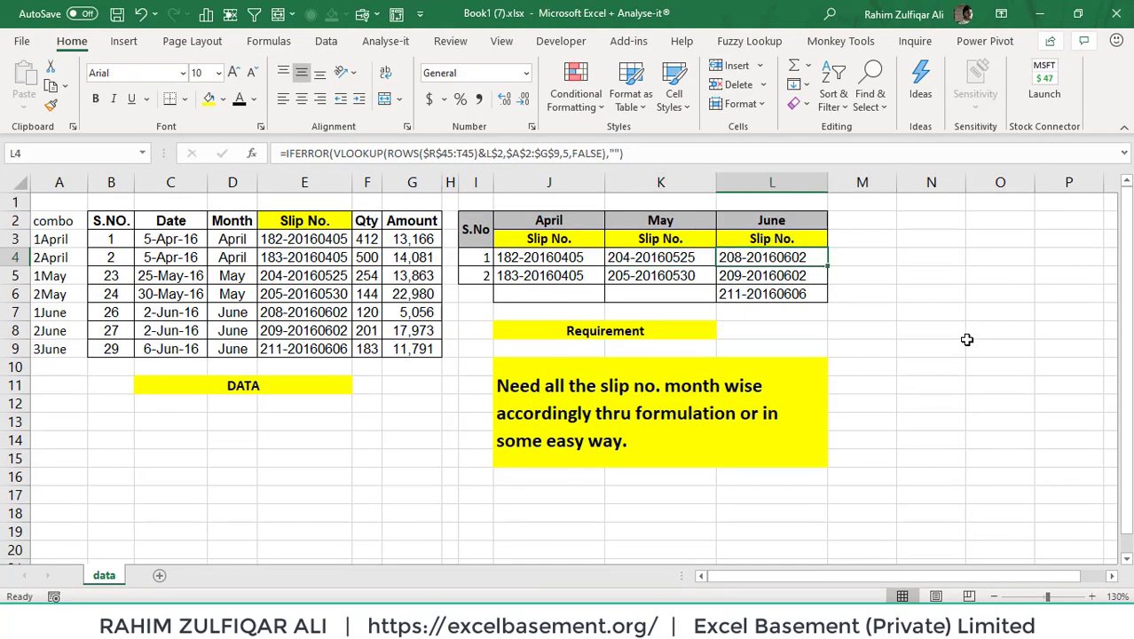
{"action": "key", "text": "Down"}
{"action": "key", "text": "Down"}
{"action": "key", "text": "F2"}
{"action": "key", "text": "Escape"}
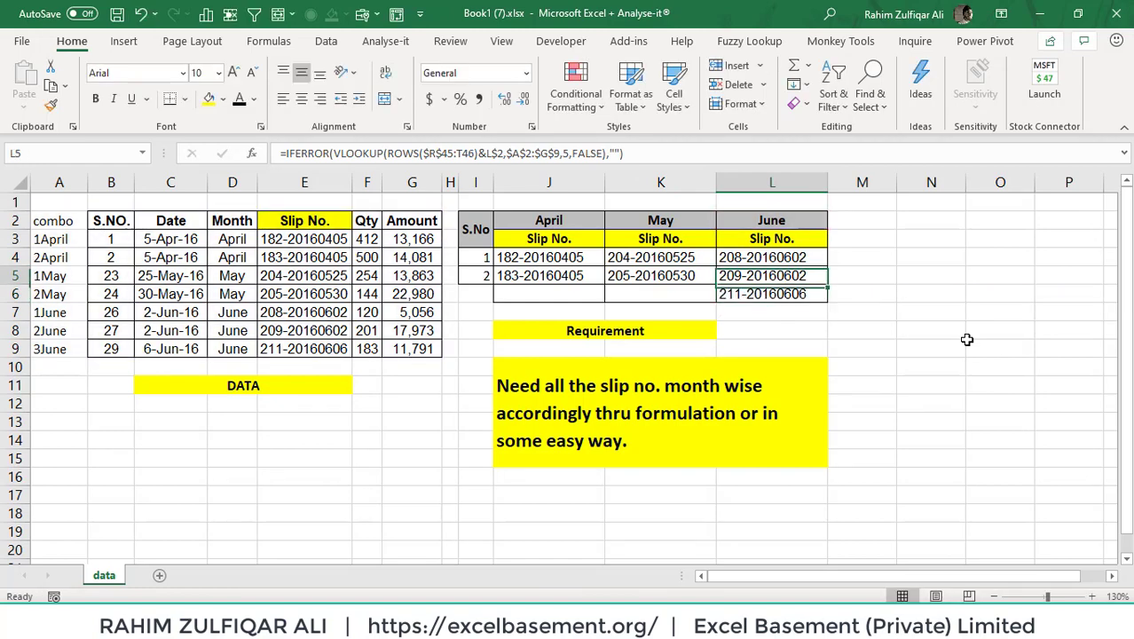
{"action": "key", "text": "Up"}
{"action": "key", "text": "Up"}
{"action": "key", "text": "Up"}
{"action": "key", "text": "Left"}
{"action": "key", "text": "Left"}
{"action": "key", "text": "Right"}
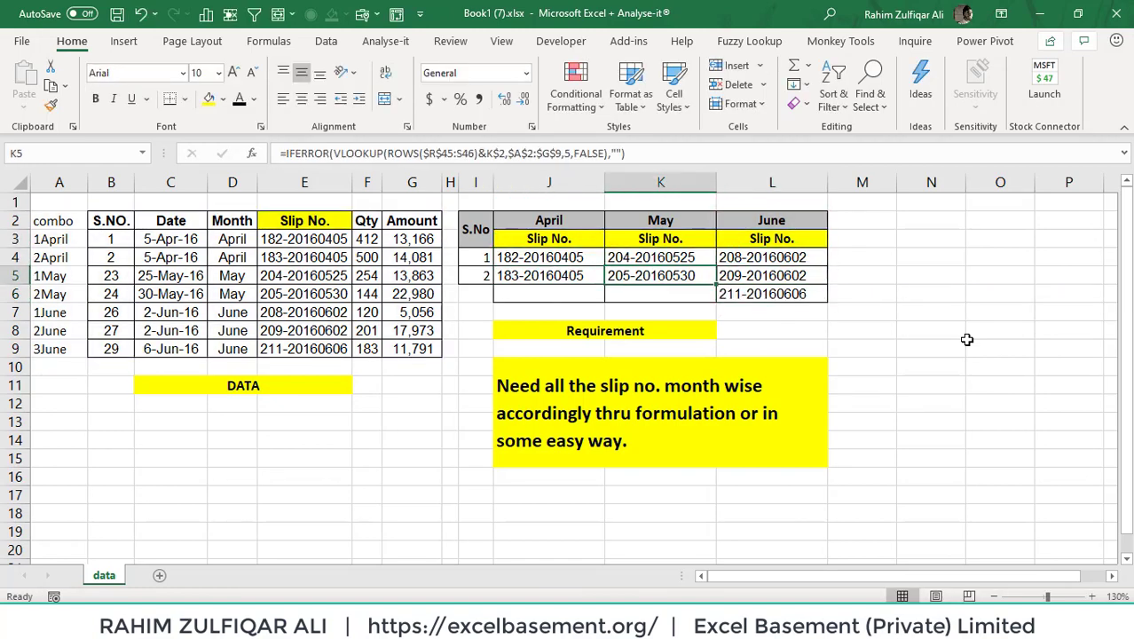
{"action": "key", "text": "F2"}
{"action": "key", "text": "Escape"}
Copy the complete text of the IFERROR formula in J4, leaving the cell unchanged.
{"action": "key", "text": "Left"}
{"action": "key", "text": "Up"}
{"action": "key", "text": "F2"}
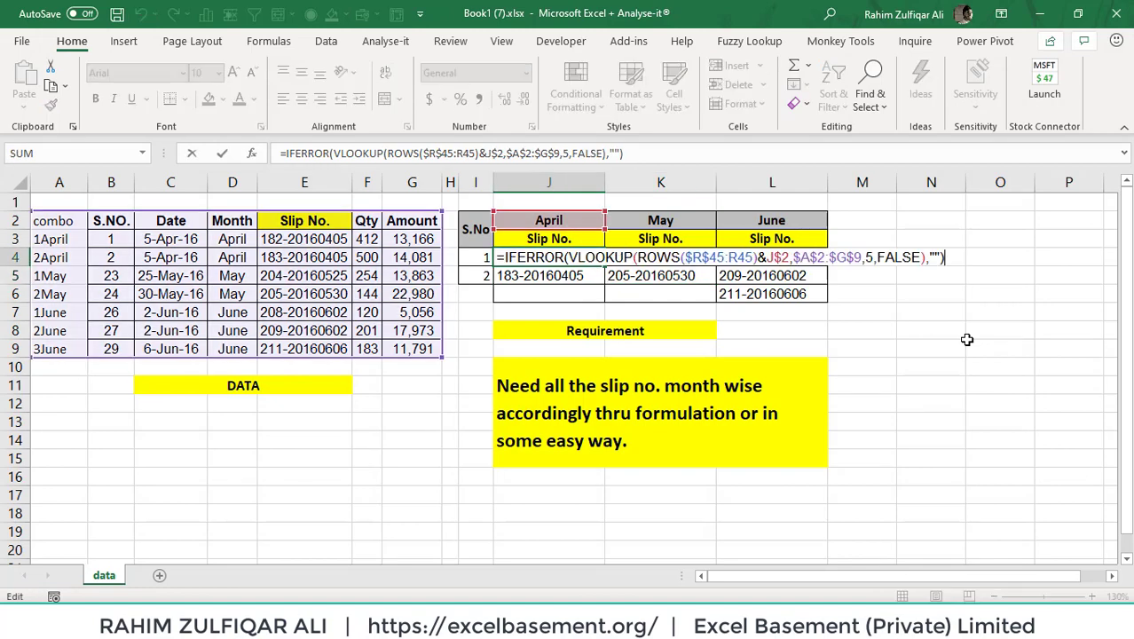
{"action": "key", "text": "Left"}
{"action": "key", "text": "Left"}
{"action": "key", "text": "Left"}
{"action": "key", "text": "Left"}
{"action": "key", "text": "Left"}
{"action": "key", "text": "Left"}
{"action": "key", "text": "Left"}
{"action": "key", "text": "Left"}
{"action": "key", "text": "Left"}
{"action": "key", "text": "Left"}
{"action": "key", "text": "Left"}
{"action": "key", "text": "shift+Left"}
{"action": "key", "text": "shift+Left"}
{"action": "key", "text": "shift+Left"}
{"action": "key", "text": "shift+Left"}
{"action": "key", "text": "shift+Left"}
{"action": "key", "text": "shift+Left"}
{"action": "key", "text": "shift+Left"}
{"action": "key", "text": "shift+Left"}
{"action": "key", "text": "shift+Left"}
{"action": "key", "text": "shift+Left"}
{"action": "key", "text": "shift+Left"}
{"action": "key", "text": "shift+Left"}
{"action": "key", "text": "shift+Left"}
{"action": "key", "text": "shift+Left"}
{"action": "key", "text": "shift+Left"}
{"action": "key", "text": "shift+Left"}
{"action": "key", "text": "shift+Left"}
{"action": "key", "text": "shift+Left"}
{"action": "key", "text": "shift+Left"}
{"action": "key", "text": "shift+Left"}
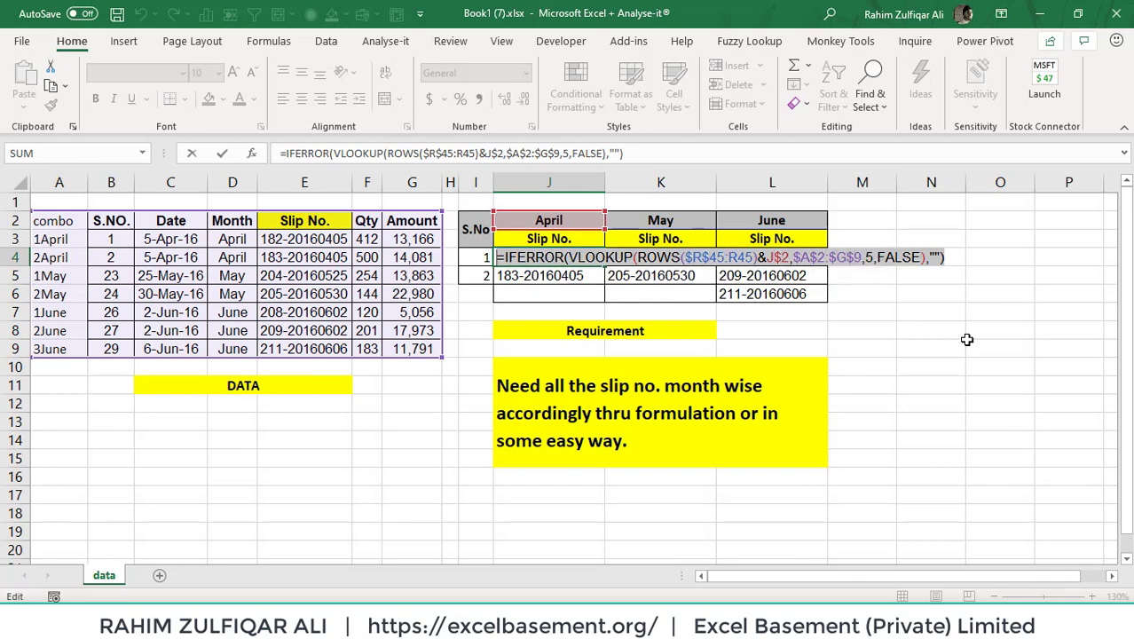
{"action": "key", "text": "ctrl+c"}
{"action": "key", "text": "Return"}
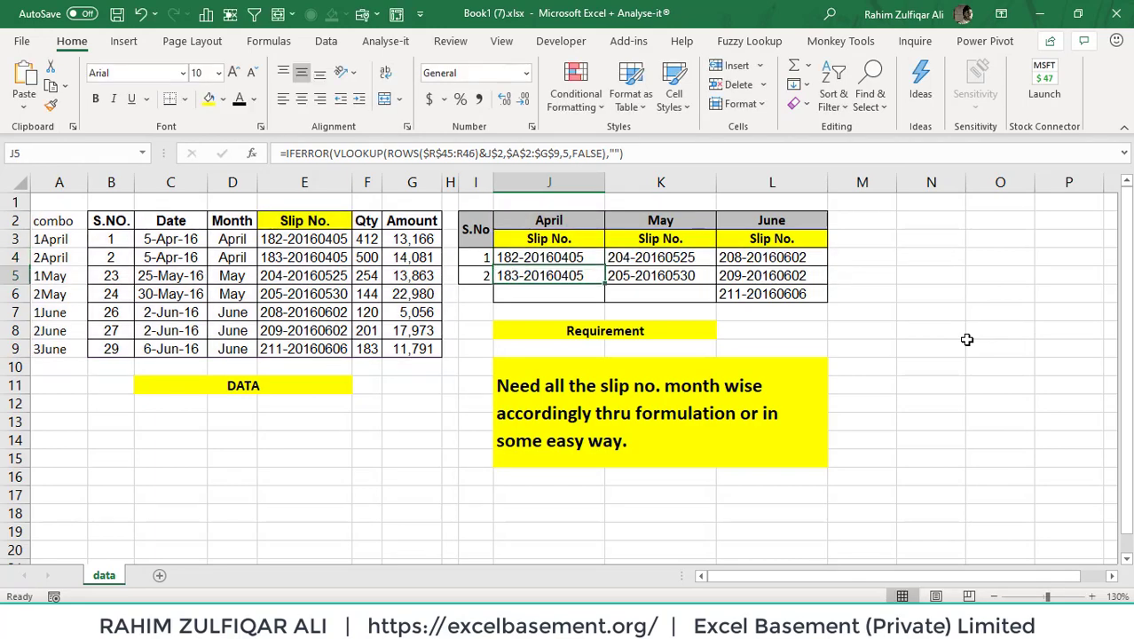
Paste the copied formula into J7 as plain displayed text.
{"action": "key", "text": "Down"}
{"action": "key", "text": "Down"}
{"action": "key", "text": "F2"}
{"action": "key", "text": "ctrl+v"}
{"action": "key", "text": "ctrl+Return"}
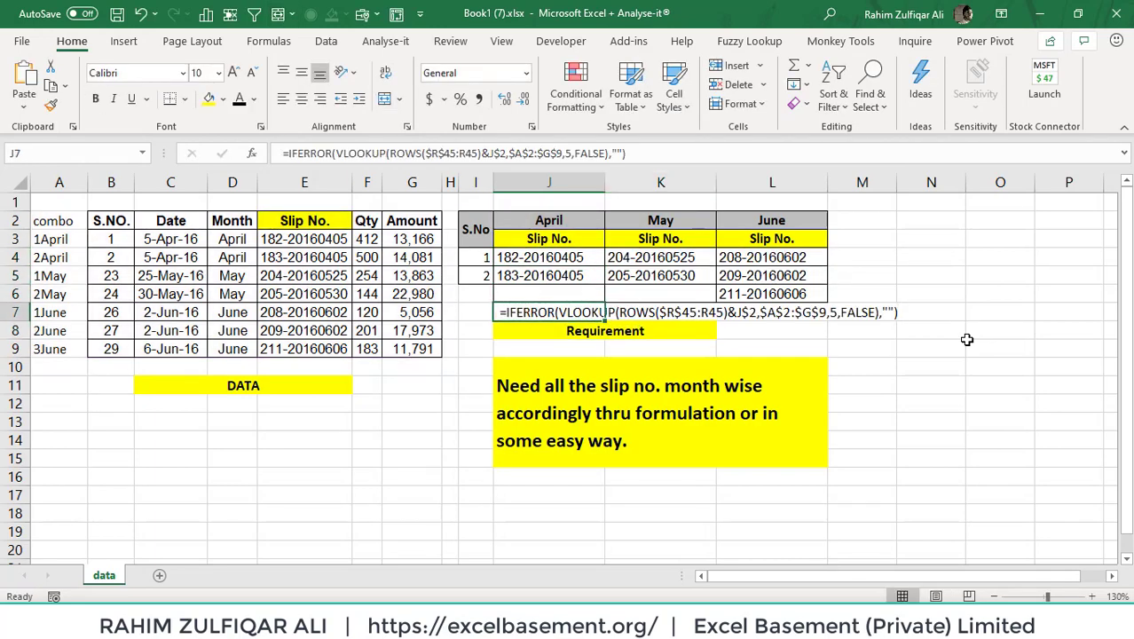
Format the formula text in J7 as 14 point, bold and italic.
{"action": "left_click", "coordinate": [233, 72]}
{"action": "left_click", "coordinate": [233, 72]}
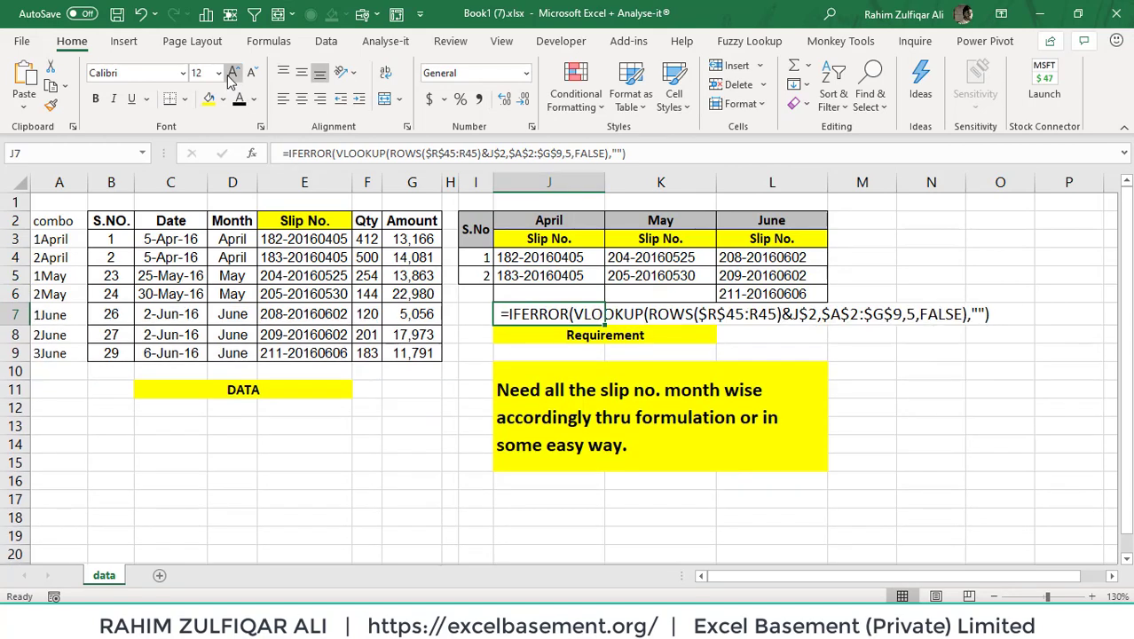
{"action": "left_click", "coordinate": [234, 72]}
{"action": "left_click", "coordinate": [114, 98]}
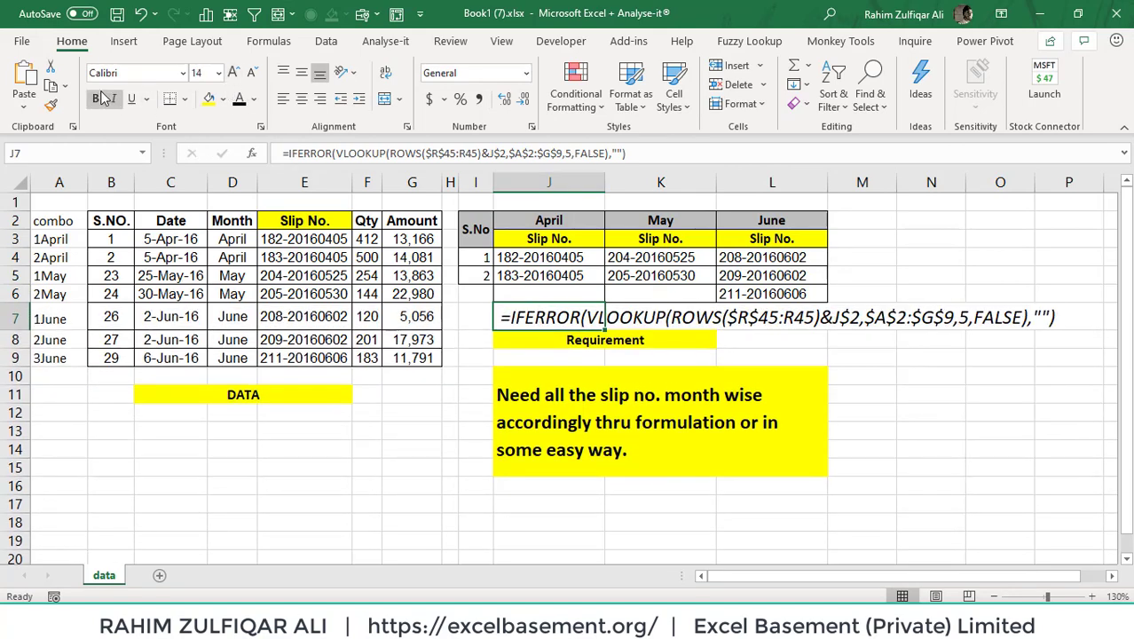
{"action": "left_click", "coordinate": [96, 99]}
{"action": "left_click", "coordinate": [651, 374]}
{"action": "left_click", "coordinate": [921, 373]}
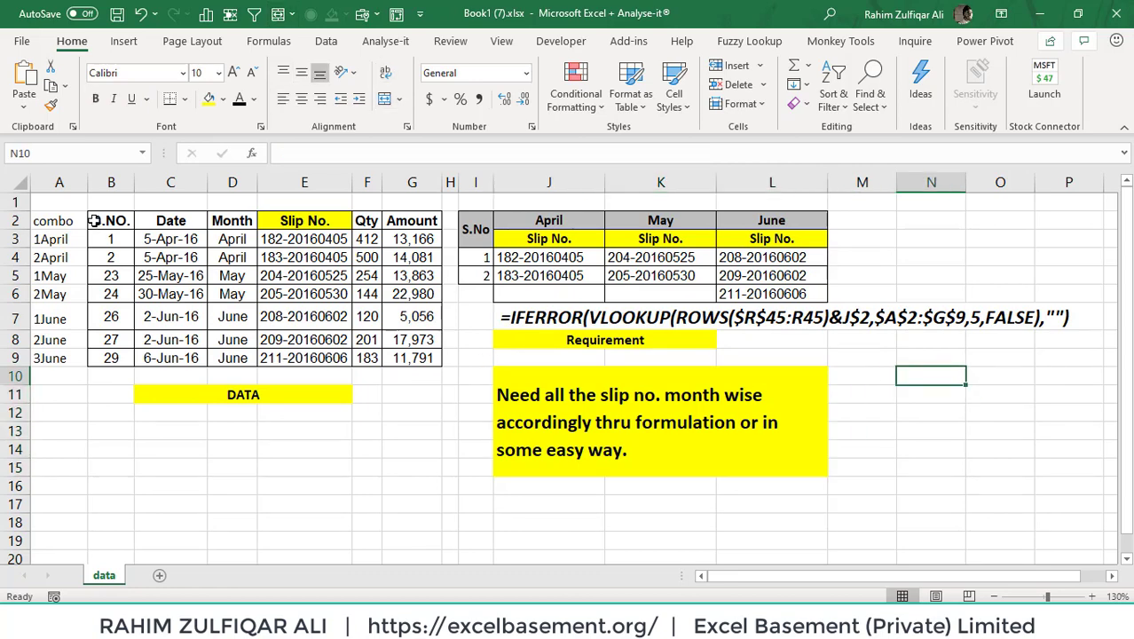
Copy the data table B2:G9 and paste it as values into A1 of a new sheet.
{"action": "left_click_drag", "start_coordinate": [102, 220], "coordinate": [403, 358]}
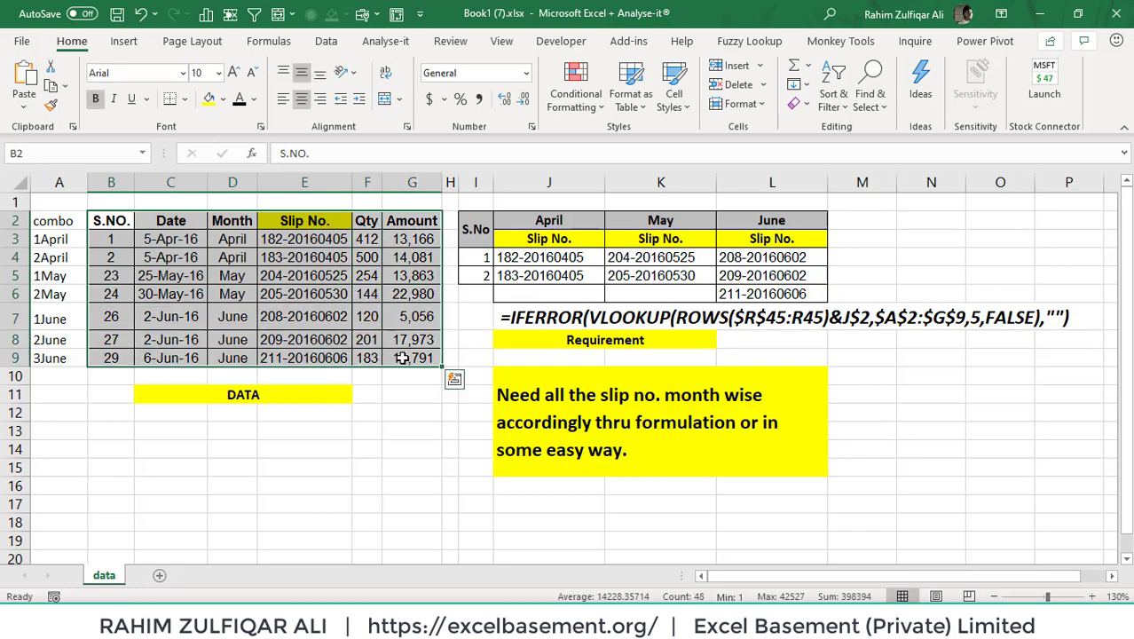
{"action": "key", "text": "ctrl+c"}
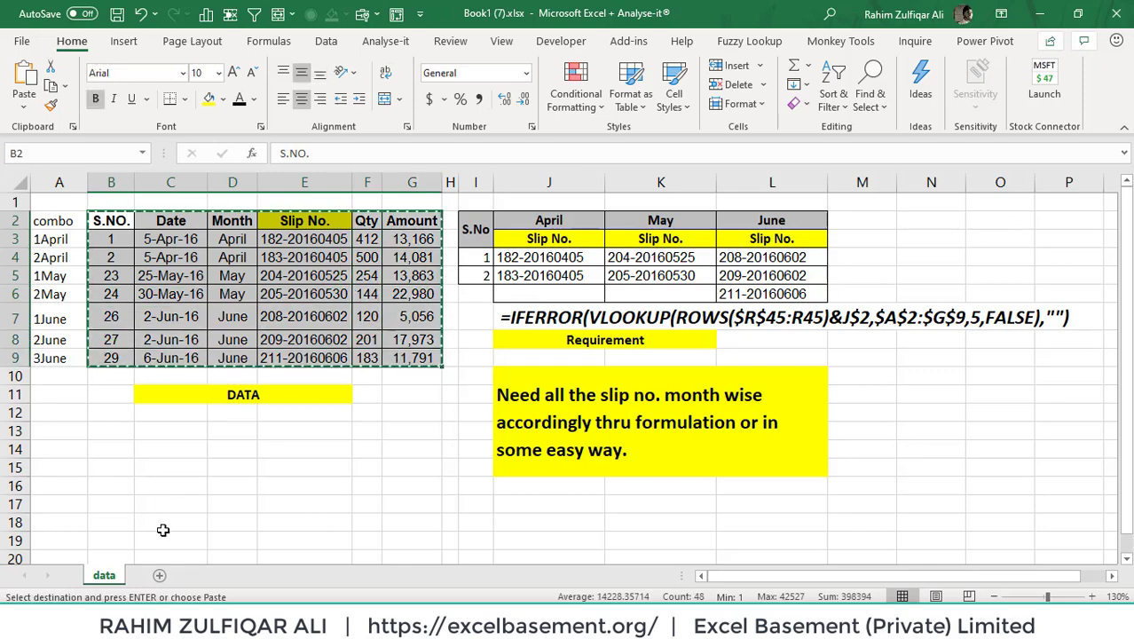
{"action": "left_click", "coordinate": [160, 575]}
{"action": "key", "text": "ctrl+alt+v"}
{"action": "key", "text": "v"}
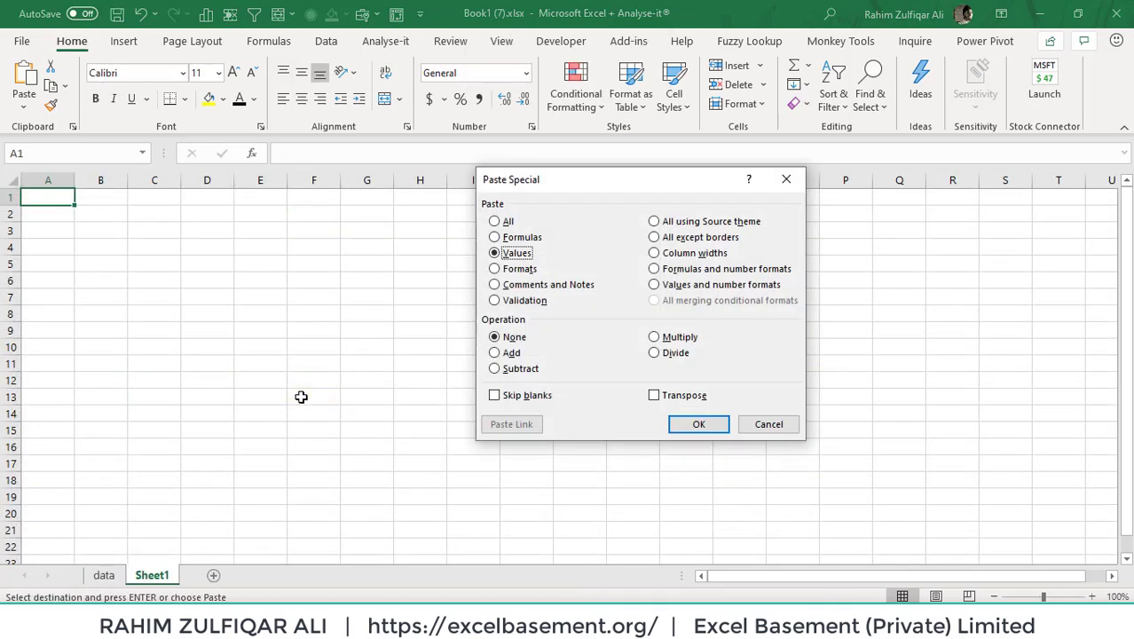
{"action": "key", "text": "Return"}
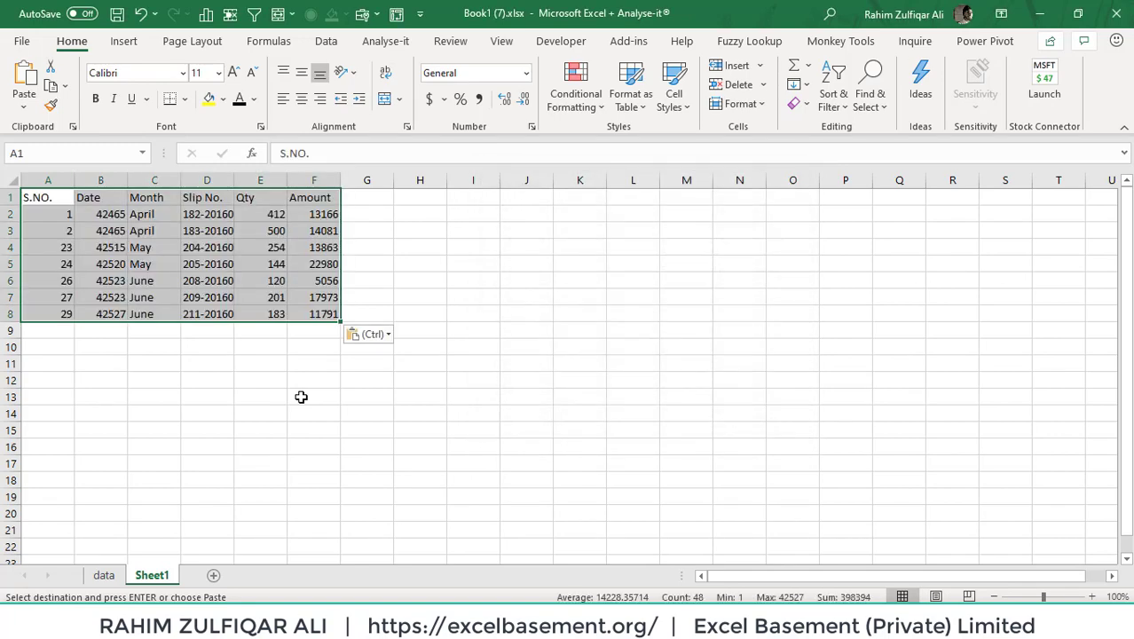
Apply the copied table's source formats to the pasted values on Sheet1.
{"action": "key", "text": "ctrl+alt+v"}
{"action": "key", "text": "v"}
{"action": "key", "text": "t"}
{"action": "key", "text": "Return"}
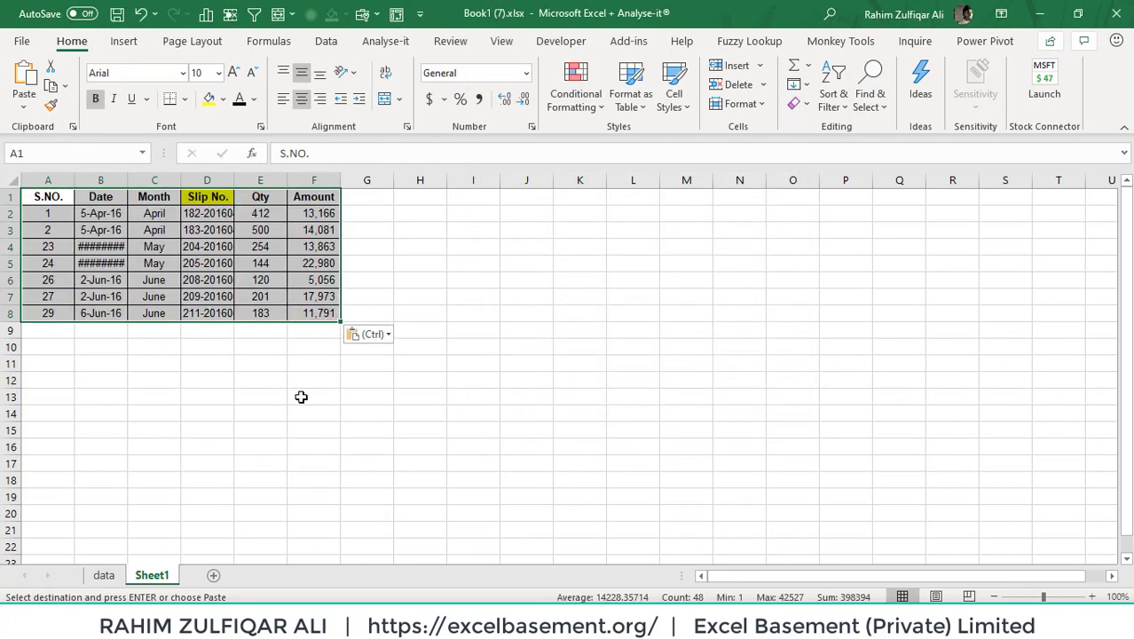
Autofit the width of the Date column on Sheet1.
{"action": "key", "text": "Right"}
{"action": "scroll", "coordinate": [107, 229], "scroll_direction": "down", "scroll_amount": 1}
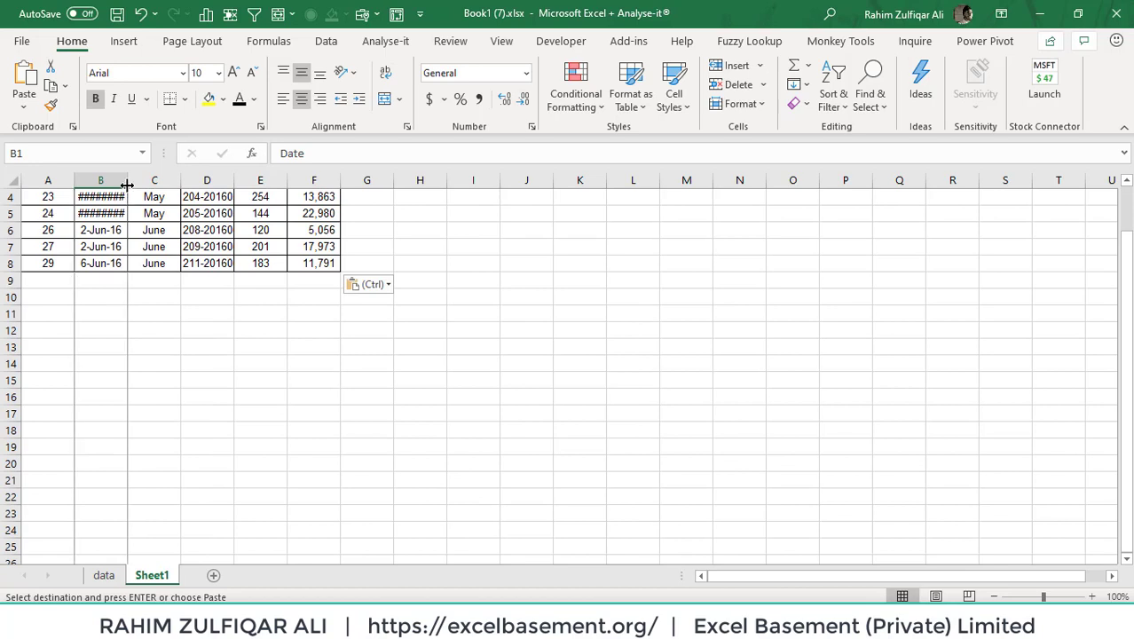
{"action": "double_click", "coordinate": [128, 183]}
{"action": "scroll", "coordinate": [128, 183], "scroll_direction": "up", "scroll_amount": 1}
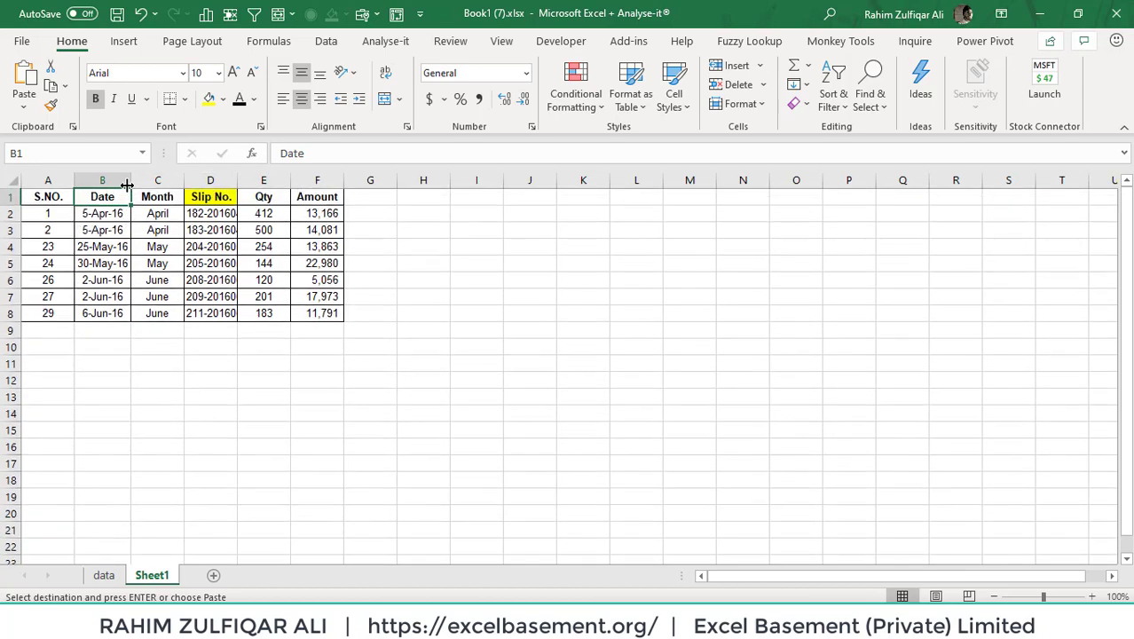
{"action": "key", "text": "Left"}
{"action": "key", "text": "Right"}
{"action": "key", "text": "Right"}
{"action": "key", "text": "Right"}
{"action": "key", "text": "Right"}
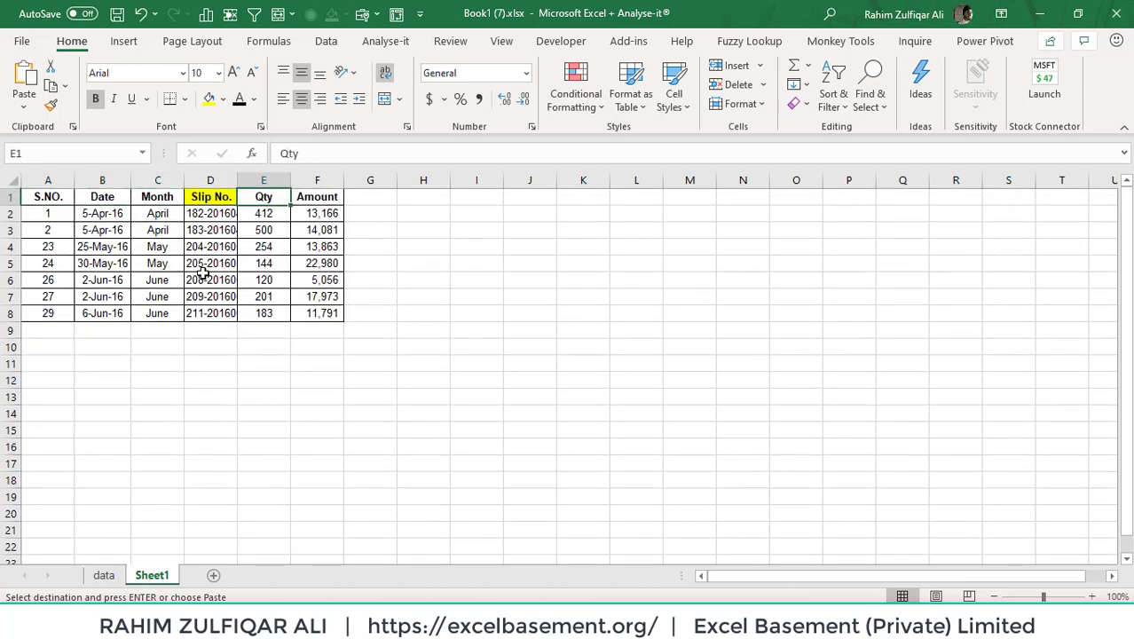
Review the month-wise results in J2:L6 and the J4 formula on the data sheet.
{"action": "left_click", "coordinate": [104, 575]}
{"action": "left_click_drag", "start_coordinate": [531, 220], "coordinate": [768, 294]}
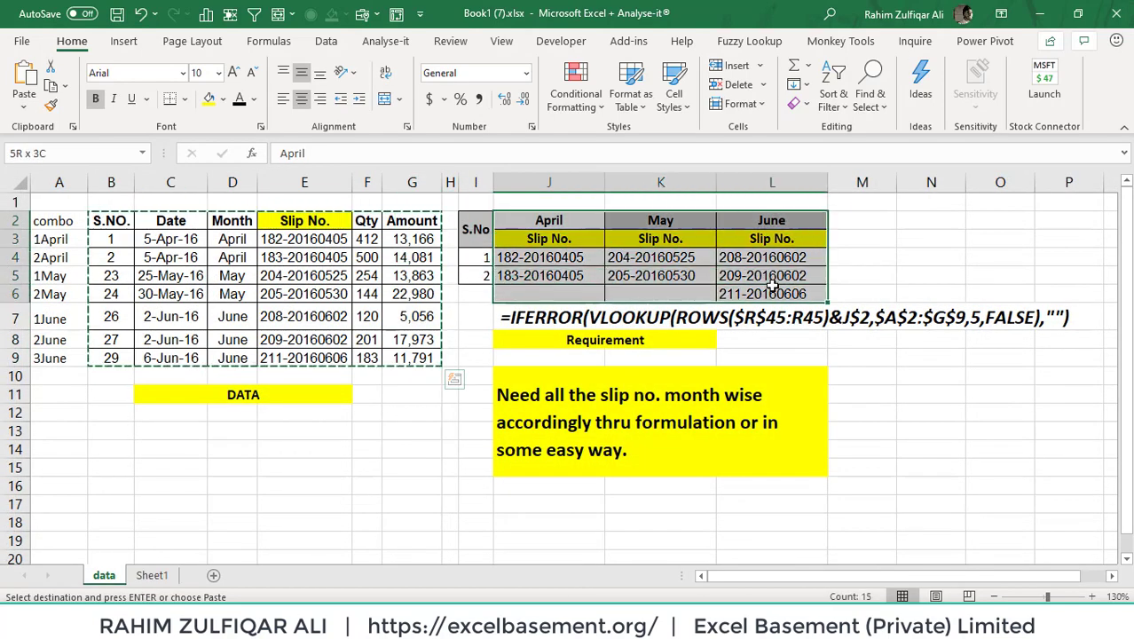
{"action": "left_click", "coordinate": [577, 263]}
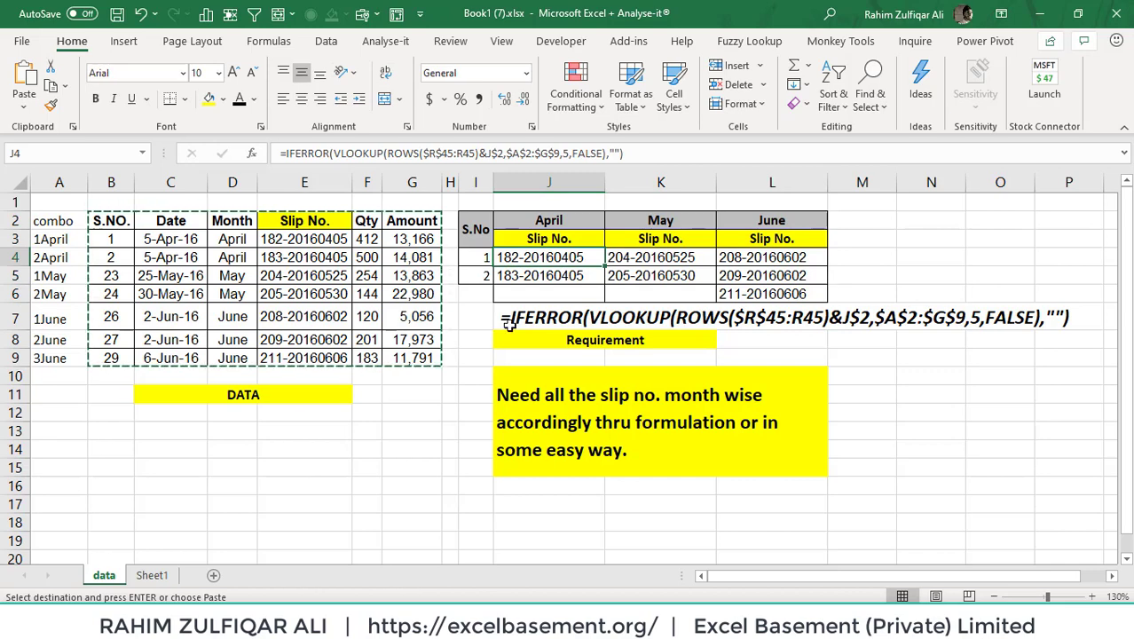
Autofit the Slip No. column on Sheet1 and return to cell A1.
{"action": "left_click", "coordinate": [154, 574]}
{"action": "left_click", "coordinate": [210, 263]}
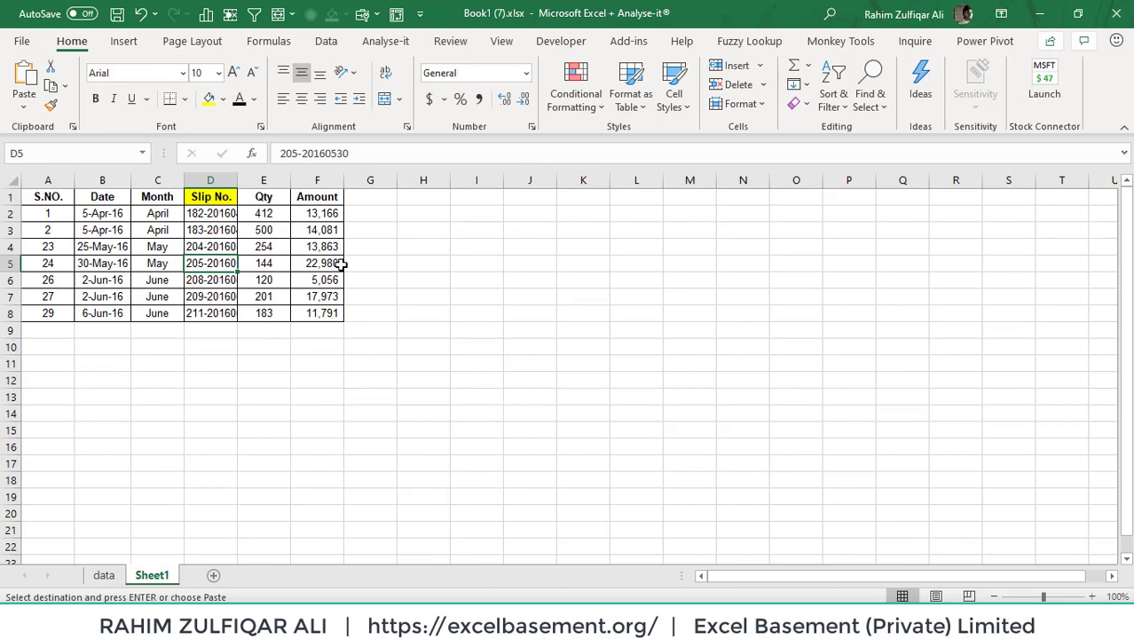
{"action": "key", "text": "ctrl+Up"}
{"action": "key", "text": "ctrl+space"}
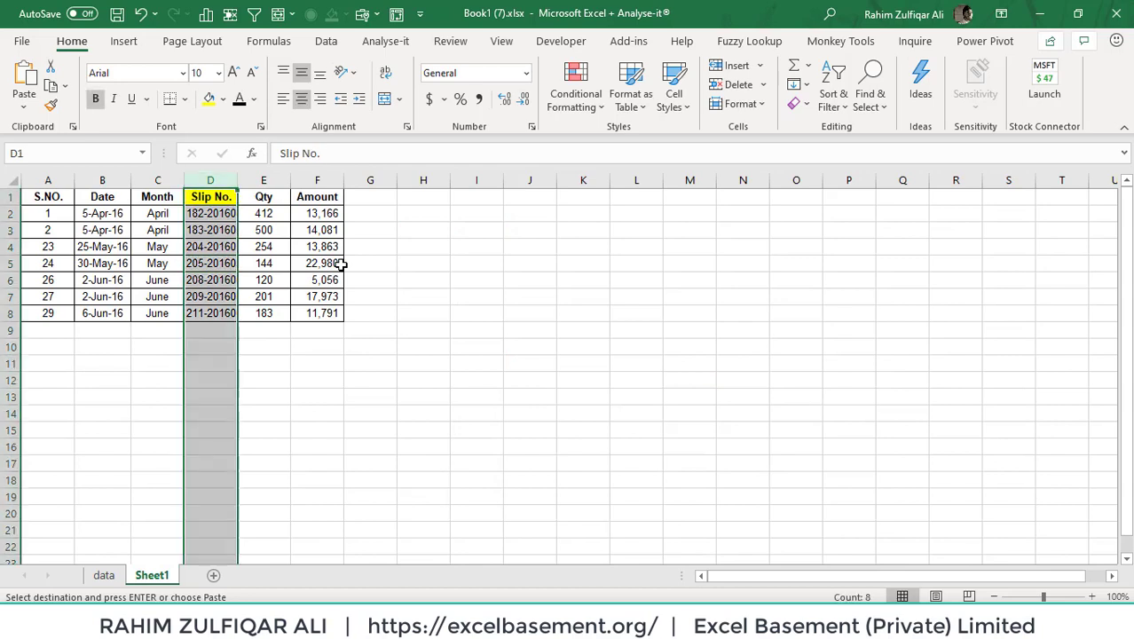
{"action": "key", "text": "alt+h"}
{"action": "key", "text": "o"}
{"action": "key", "text": "i"}
{"action": "key", "text": "ctrl+Home"}
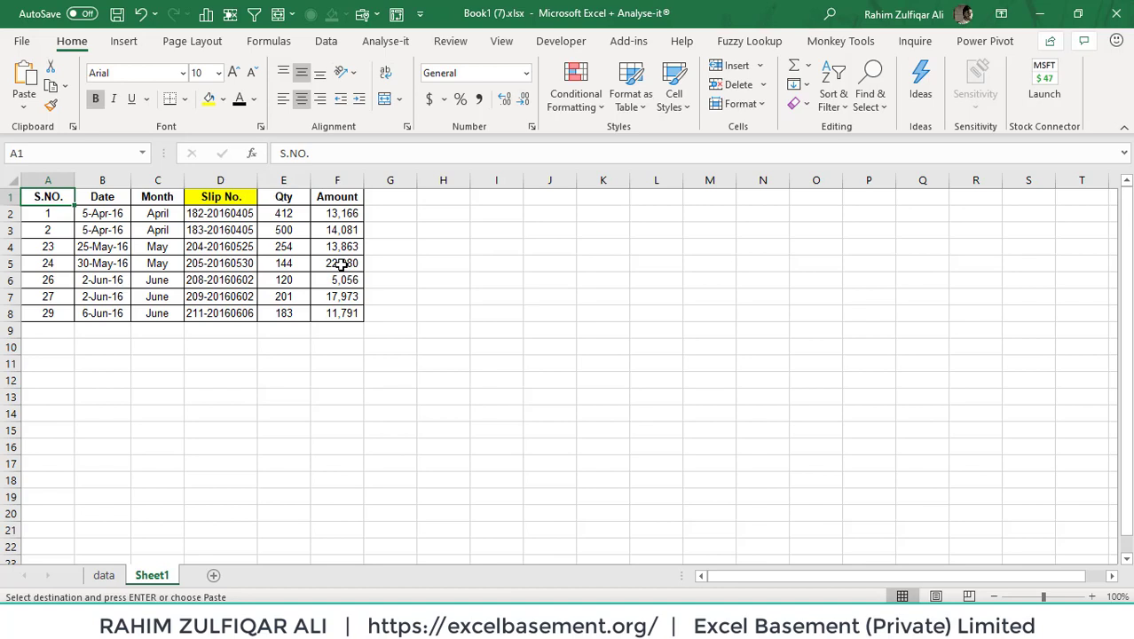
Convert the range A1:F8 on Sheet1 into an Excel table with headers.
{"action": "key", "text": "ctrl+v"}
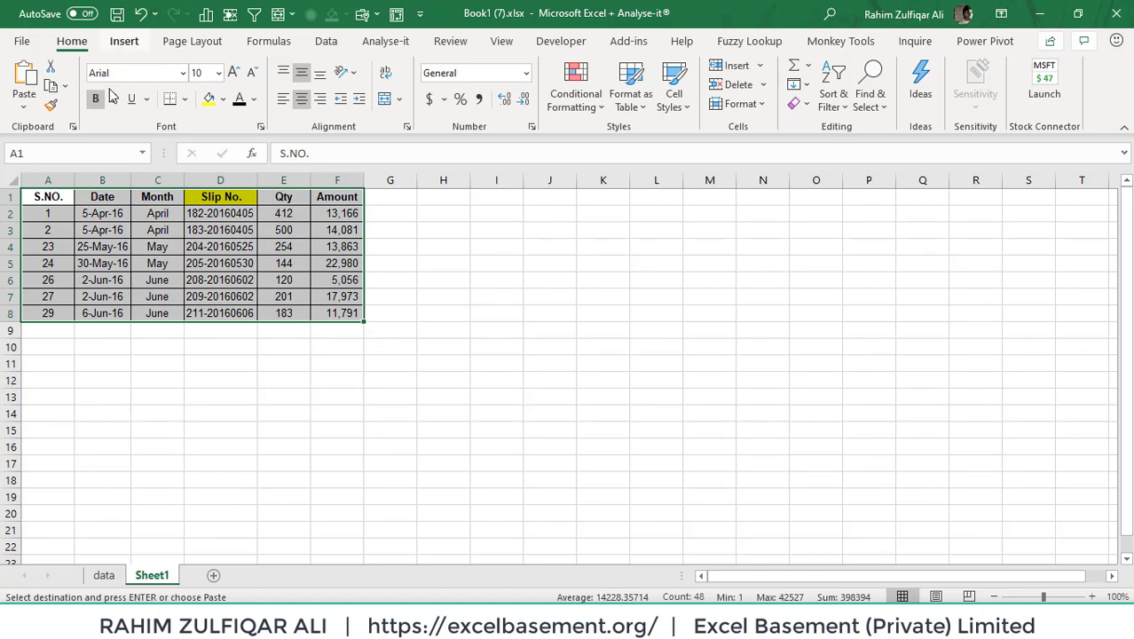
{"action": "scroll", "coordinate": [115, 99], "scroll_direction": "down", "scroll_amount": 1}
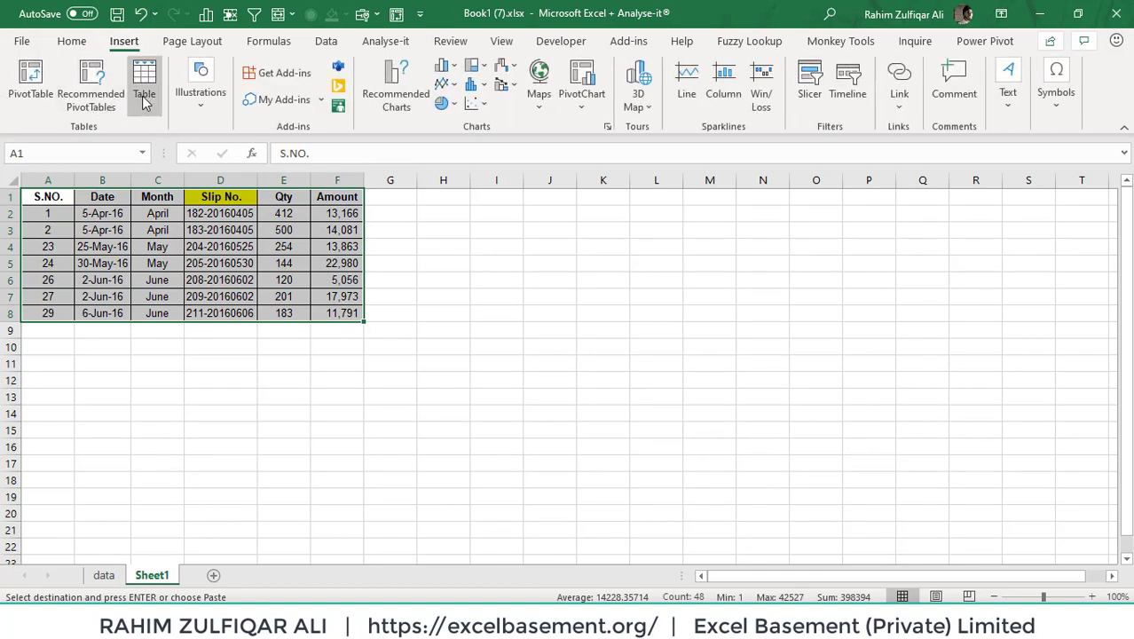
{"action": "left_click", "coordinate": [145, 98]}
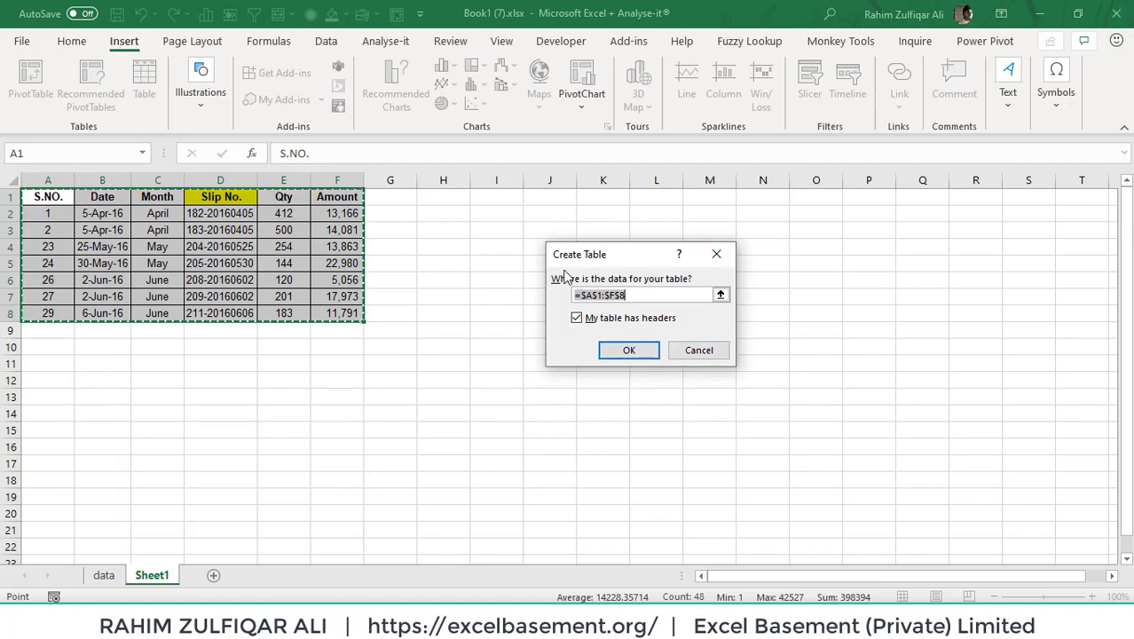
{"action": "left_click", "coordinate": [628, 351]}
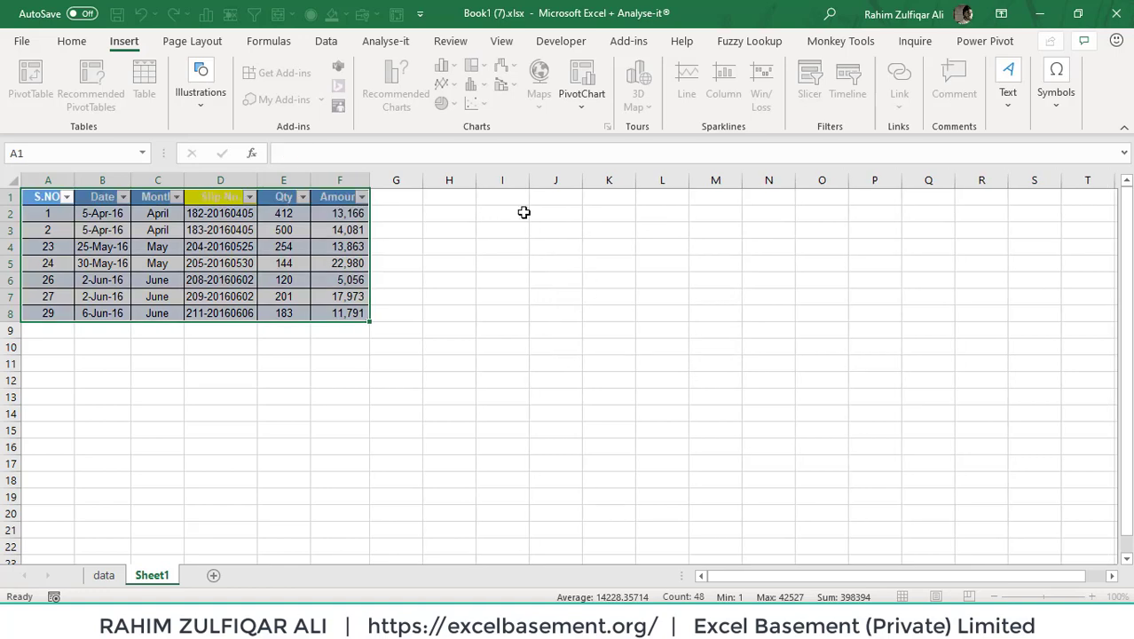
Load the new Sheet1 table into the Power Query Editor.
{"action": "left_click", "coordinate": [246, 229]}
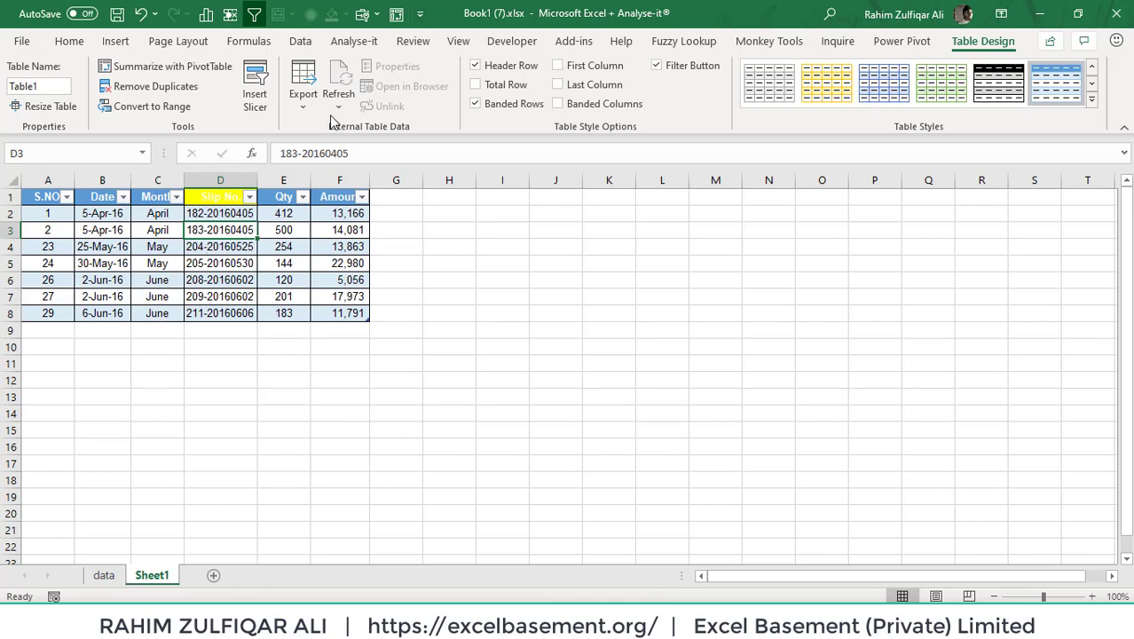
{"action": "left_click", "coordinate": [300, 42]}
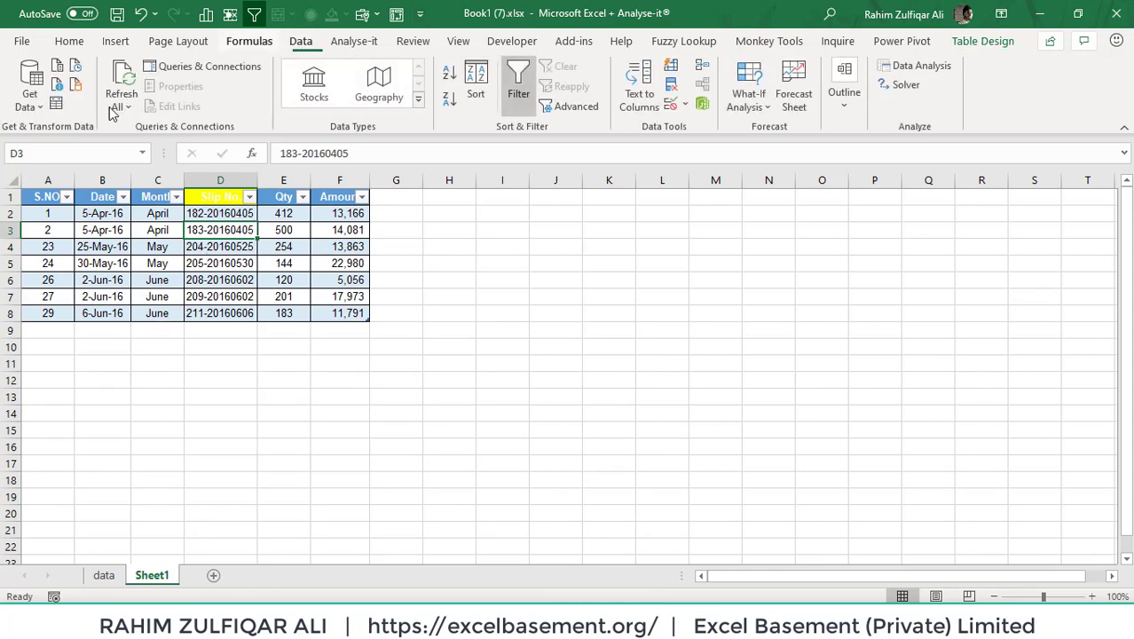
{"action": "left_click", "coordinate": [59, 105]}
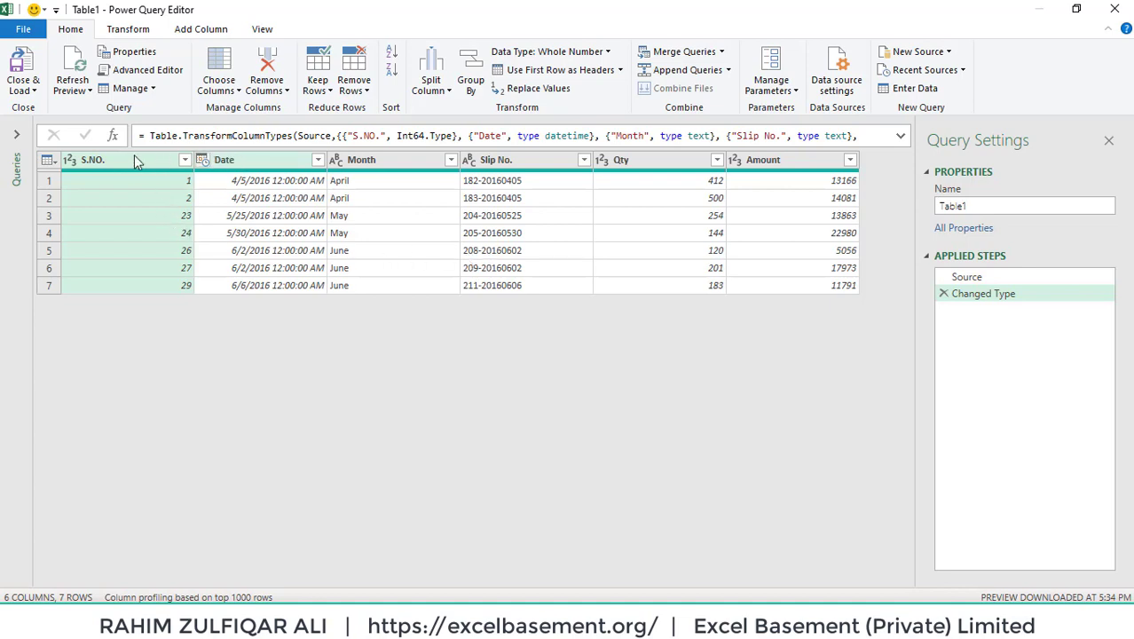
Try removing every column except Month and Slip No. from the query, and delete that applied step.
{"action": "right_click", "coordinate": [110, 158]}
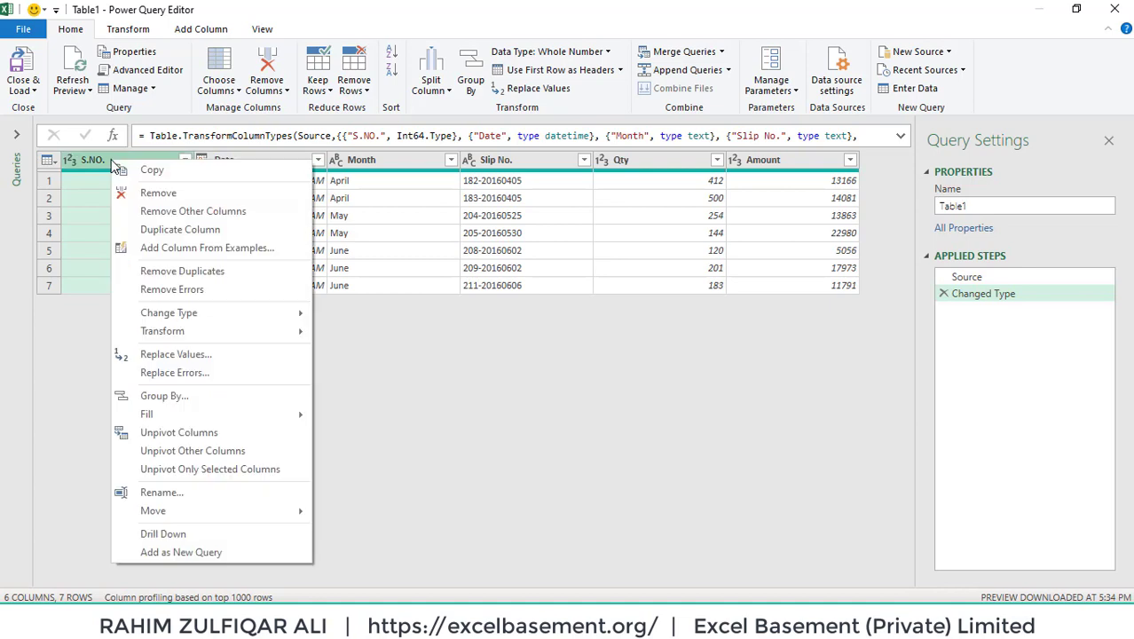
{"action": "left_click", "coordinate": [211, 159]}
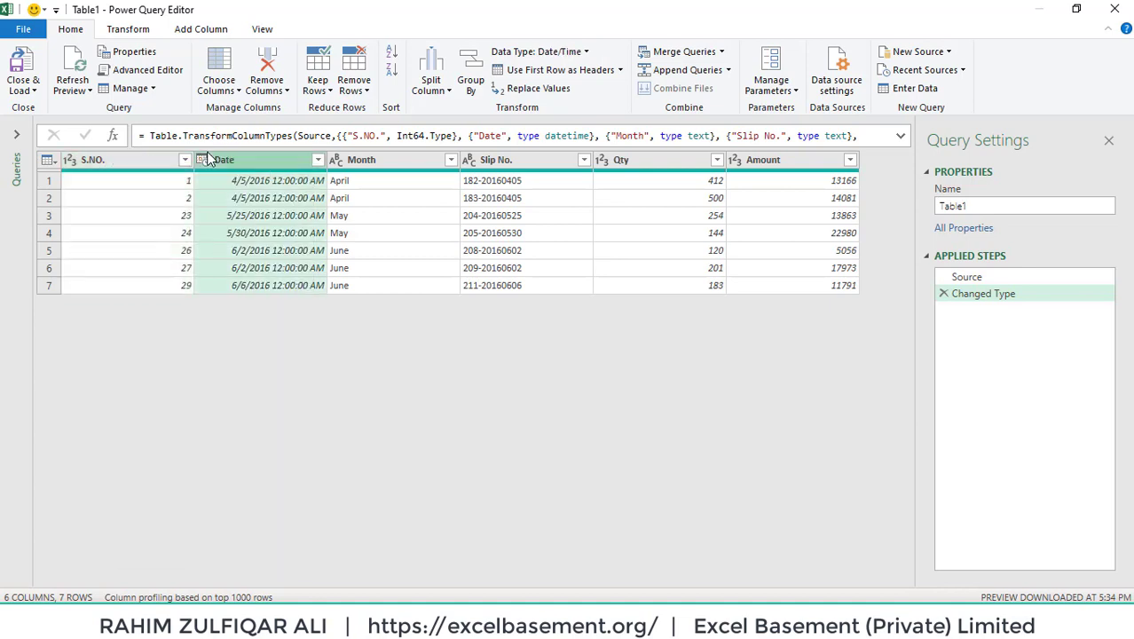
{"action": "left_click", "coordinate": [641, 160]}
{"action": "left_click", "coordinate": [747, 159]}
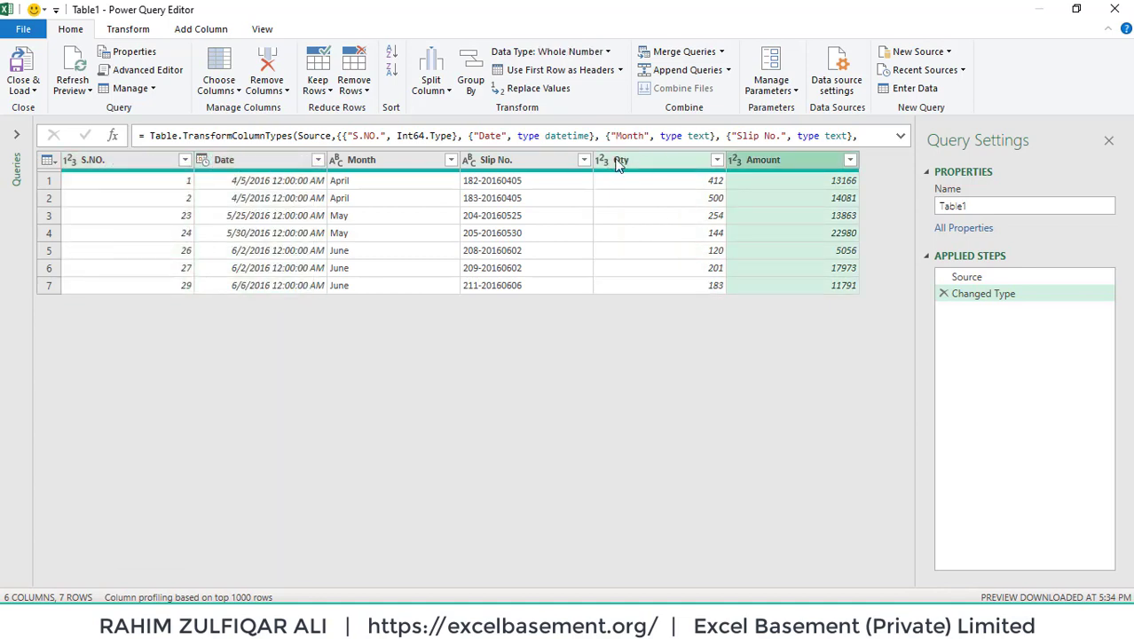
{"action": "left_click", "coordinate": [395, 158]}
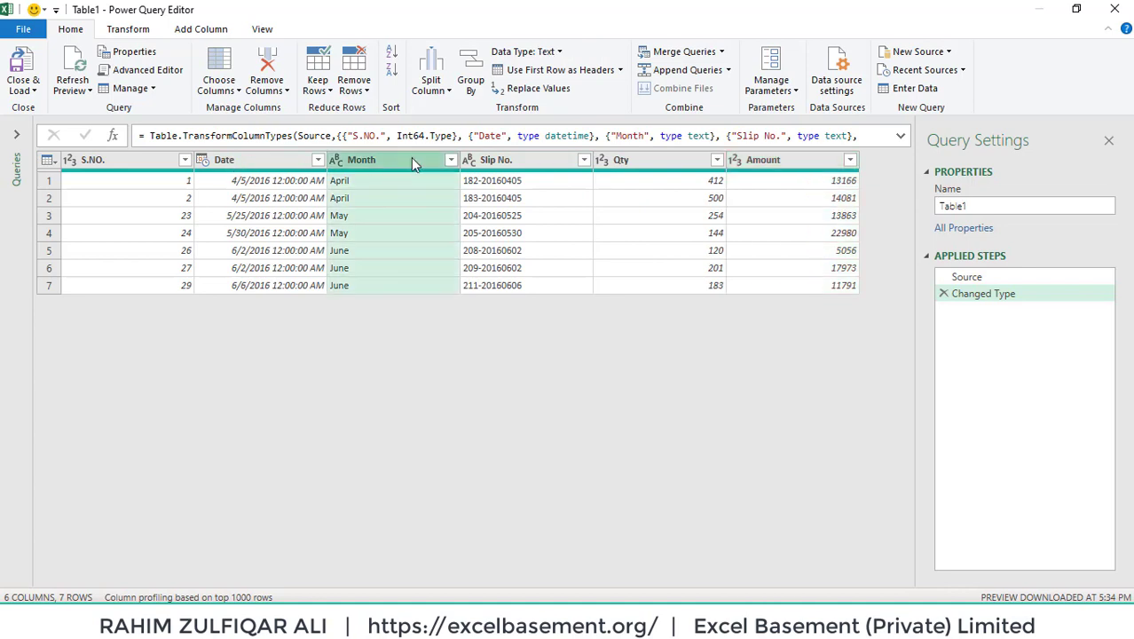
{"action": "left_click", "coordinate": [510, 161]}
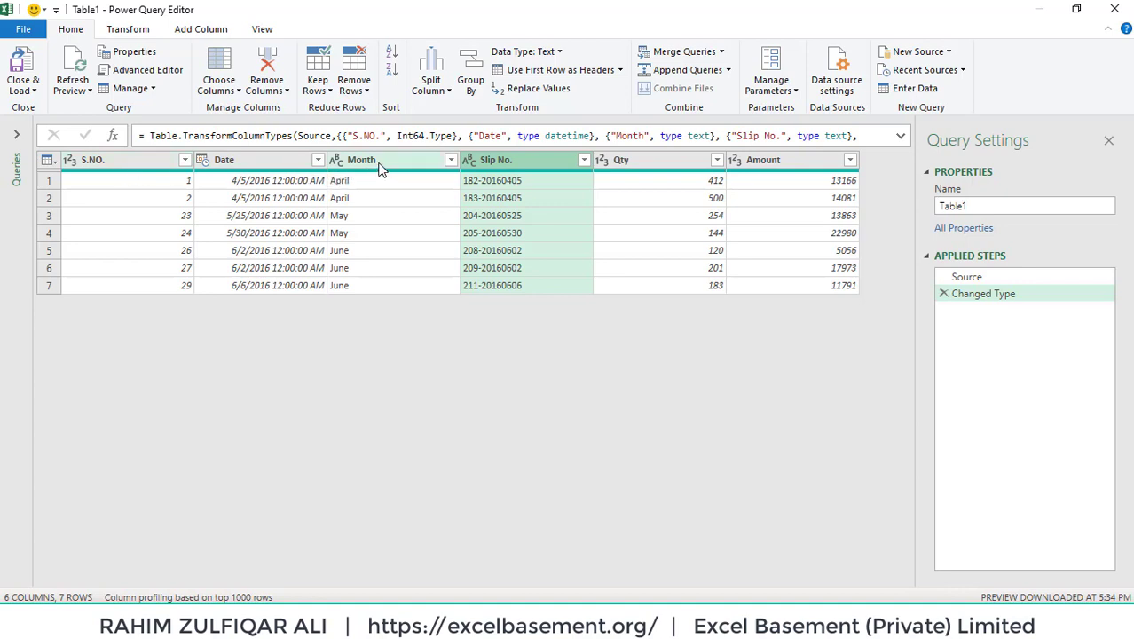
{"action": "left_click", "coordinate": [390, 162], "text": "ctrl"}
{"action": "left_click", "coordinate": [501, 163], "text": "ctrl"}
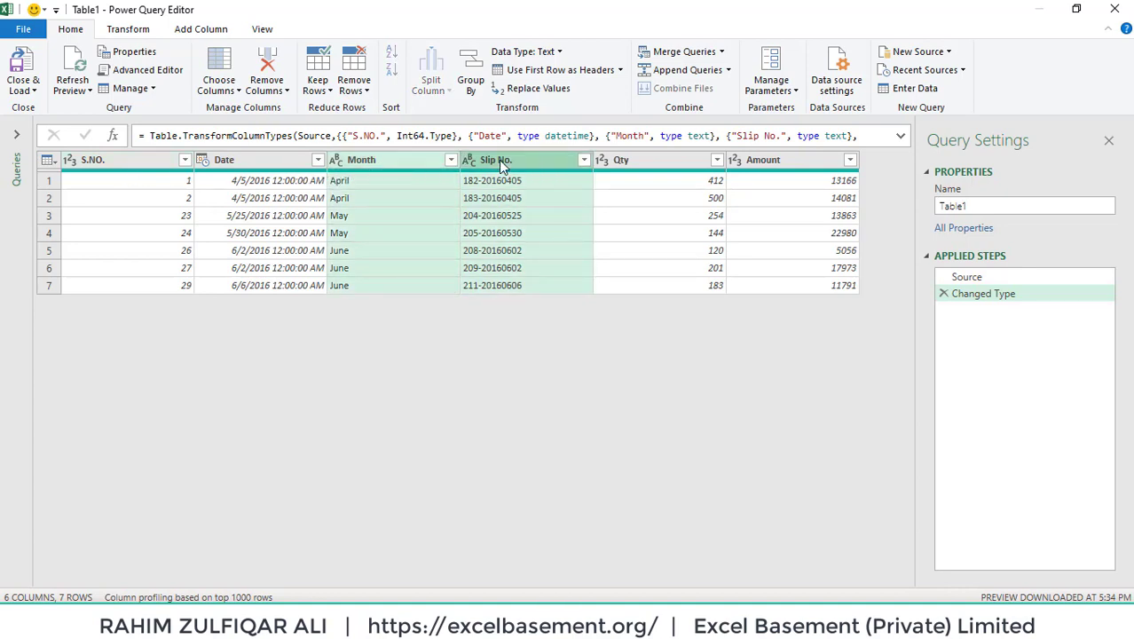
{"action": "right_click", "coordinate": [503, 167]}
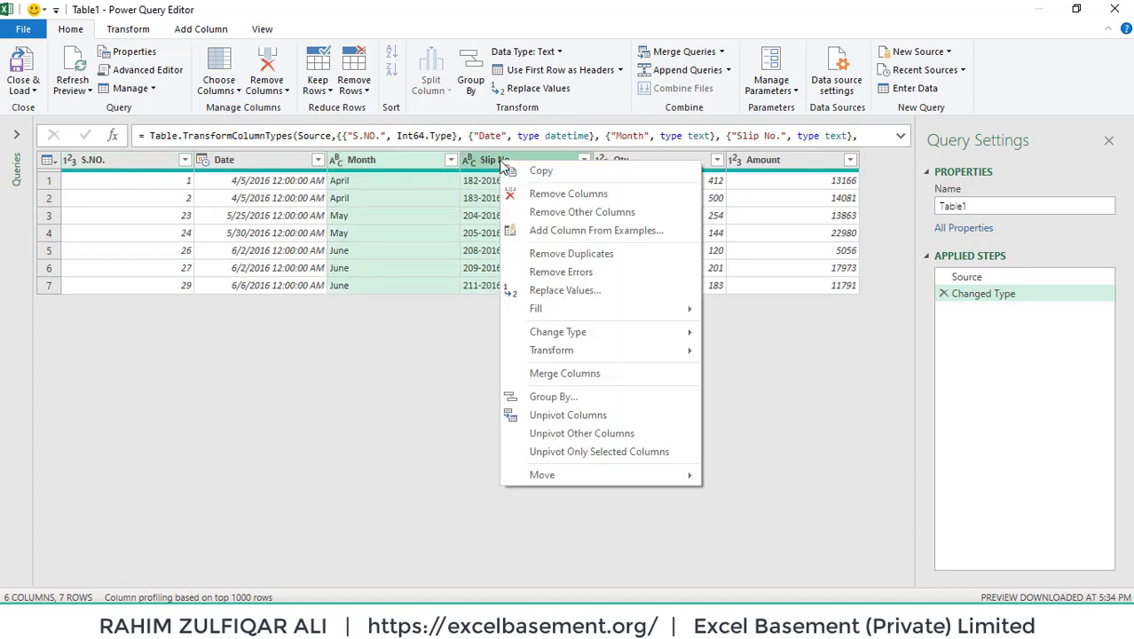
{"action": "left_click", "coordinate": [596, 215]}
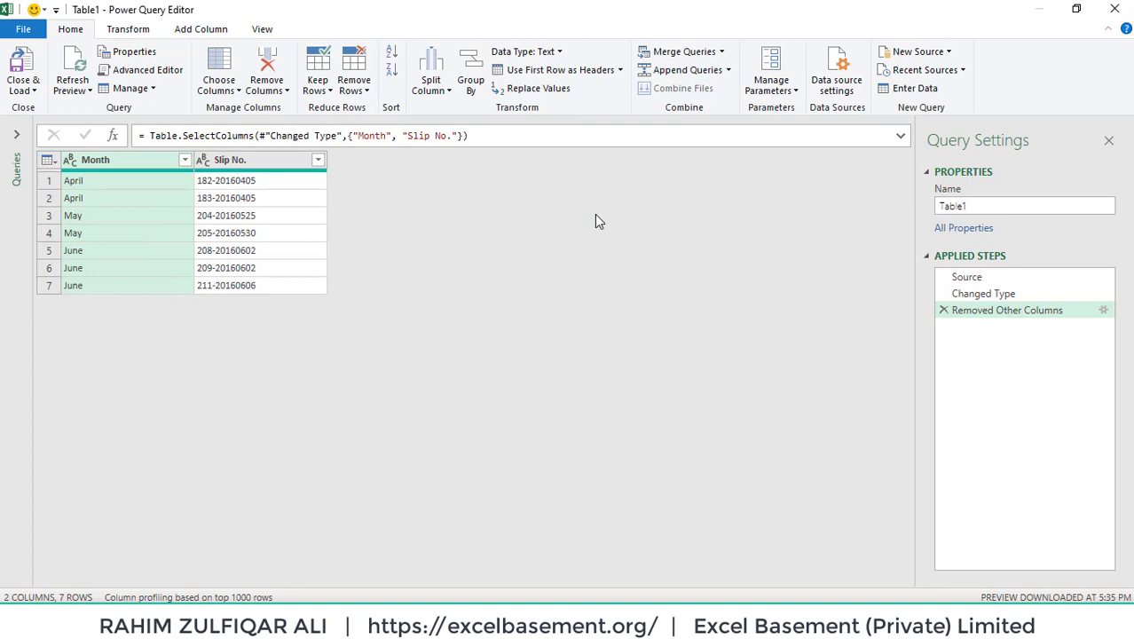
{"action": "left_click", "coordinate": [227, 160]}
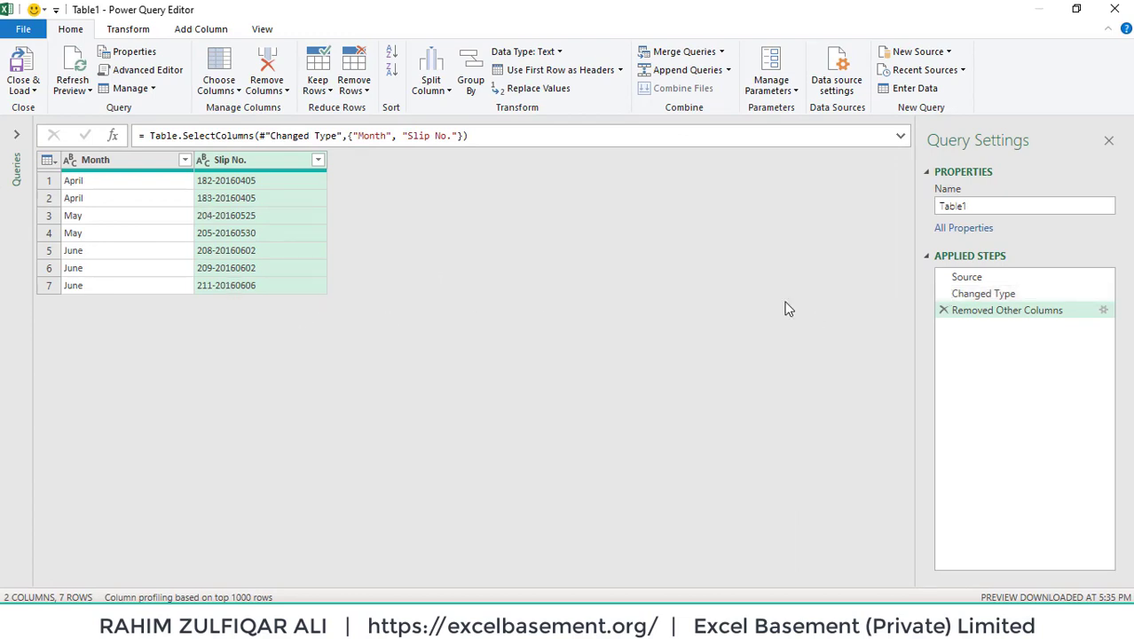
{"action": "left_click", "coordinate": [945, 311]}
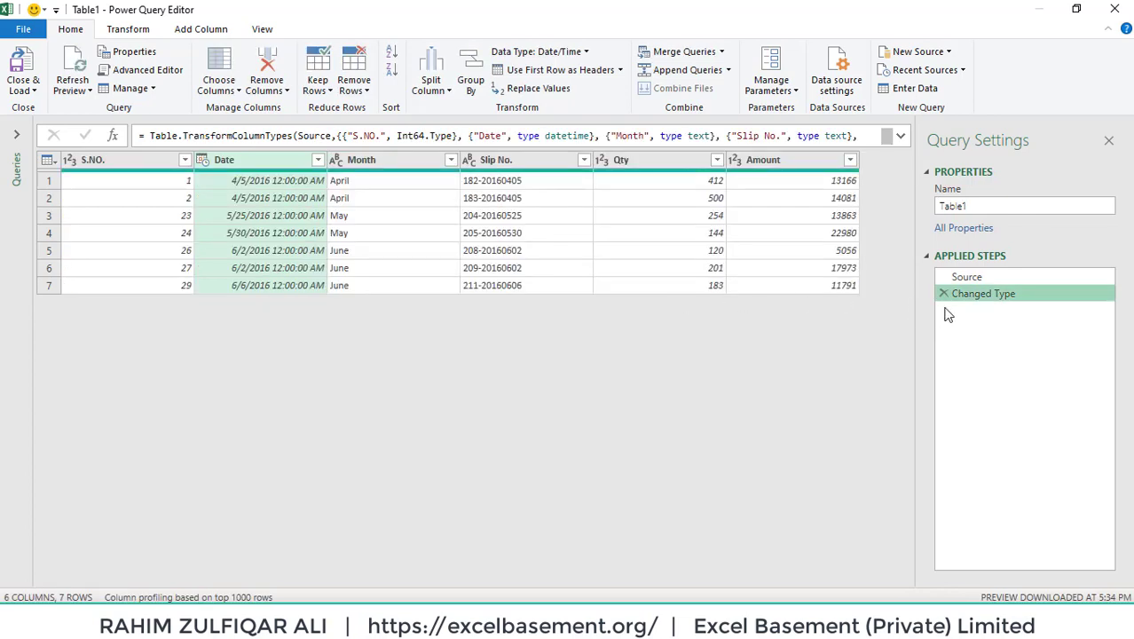
Keep only the Month and Slip No. columns in the query by removing all other columns.
{"action": "left_click", "coordinate": [382, 163]}
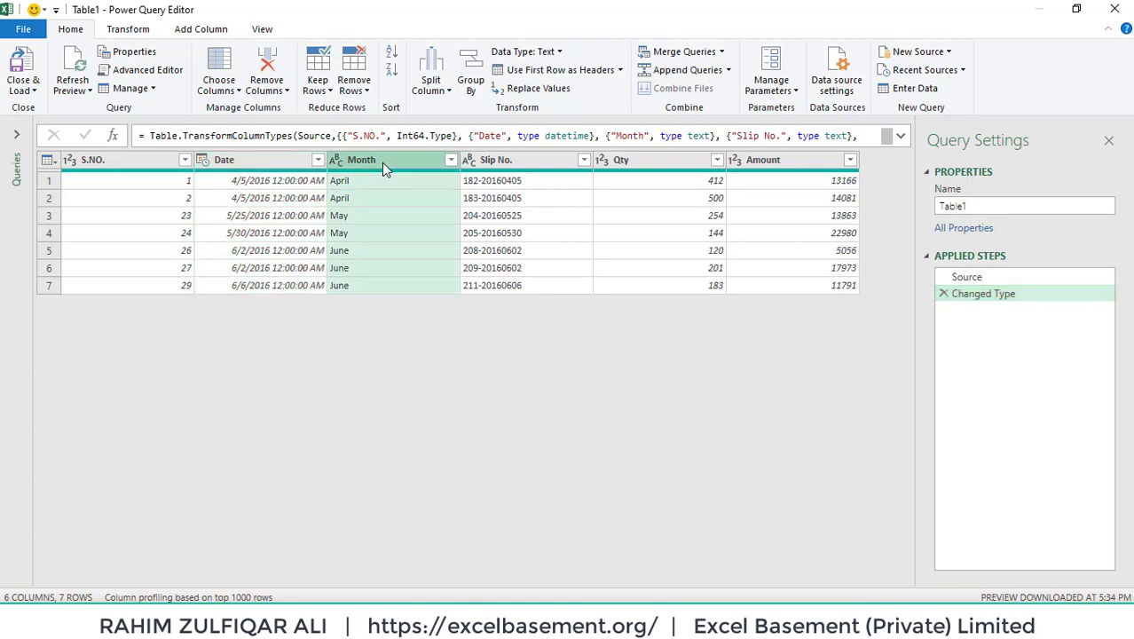
{"action": "left_click", "coordinate": [502, 162], "text": "ctrl"}
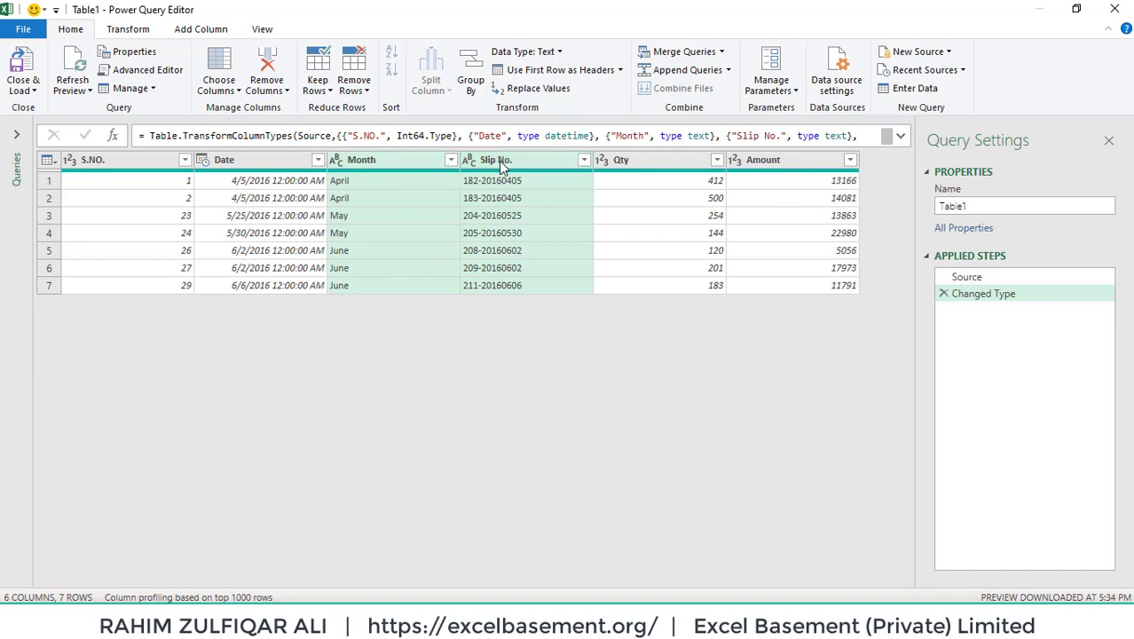
{"action": "right_click", "coordinate": [504, 163]}
{"action": "left_click", "coordinate": [546, 214]}
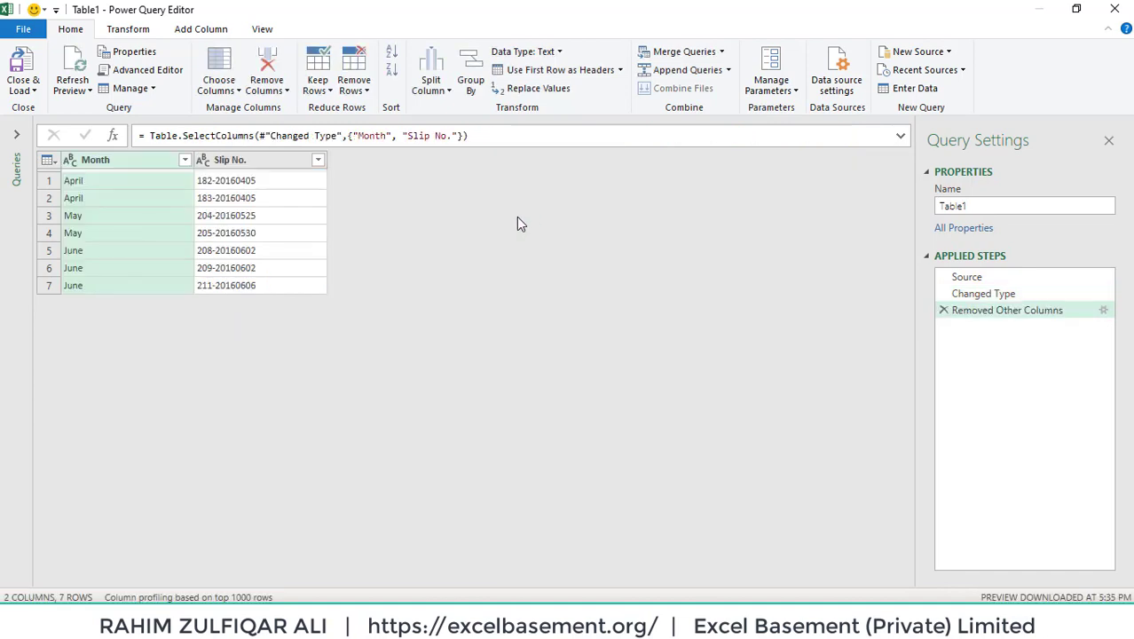
Try pivoting the Month column with Slip No. as the values column and the Don't Aggregate option.
{"action": "left_click", "coordinate": [275, 203]}
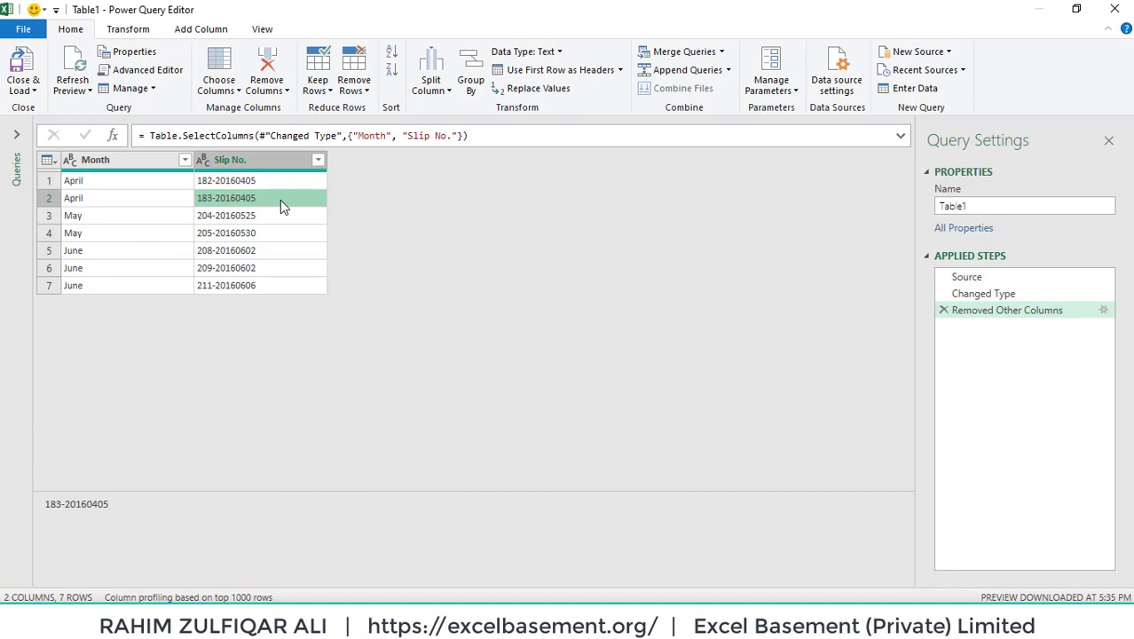
{"action": "left_click", "coordinate": [152, 160]}
{"action": "left_click", "coordinate": [238, 165], "text": "ctrl"}
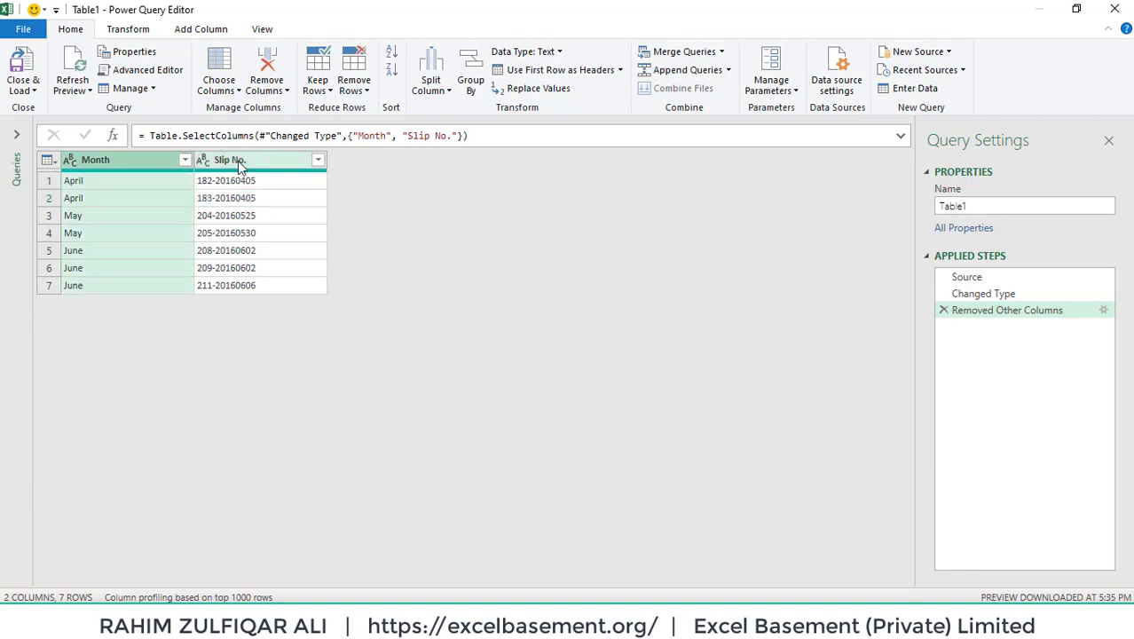
{"action": "left_click", "coordinate": [133, 29]}
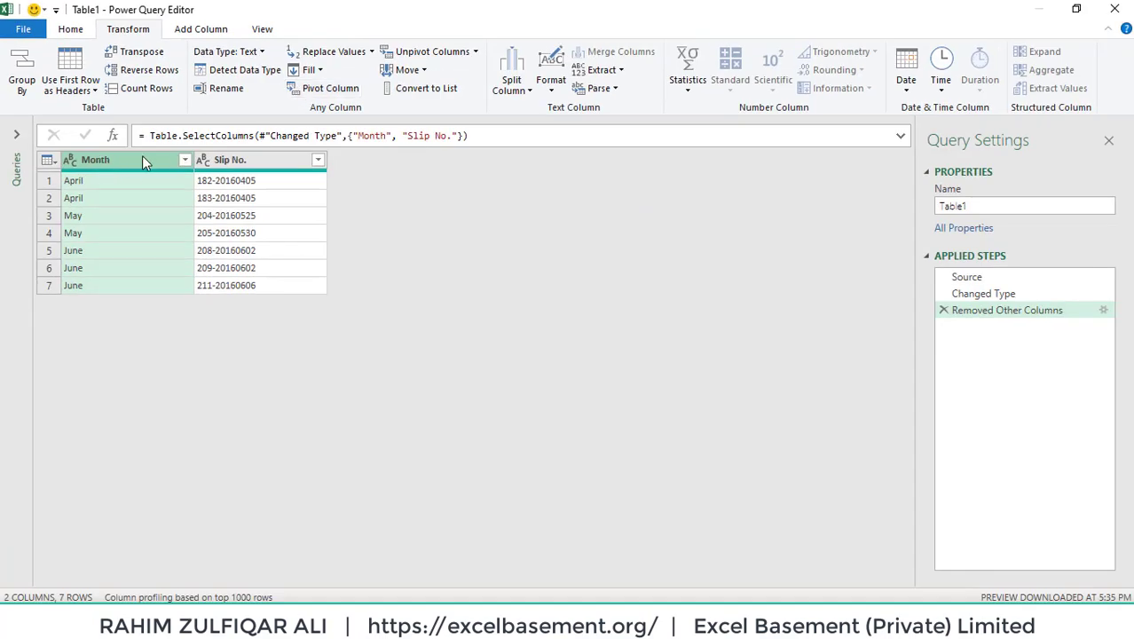
{"action": "left_click", "coordinate": [312, 91]}
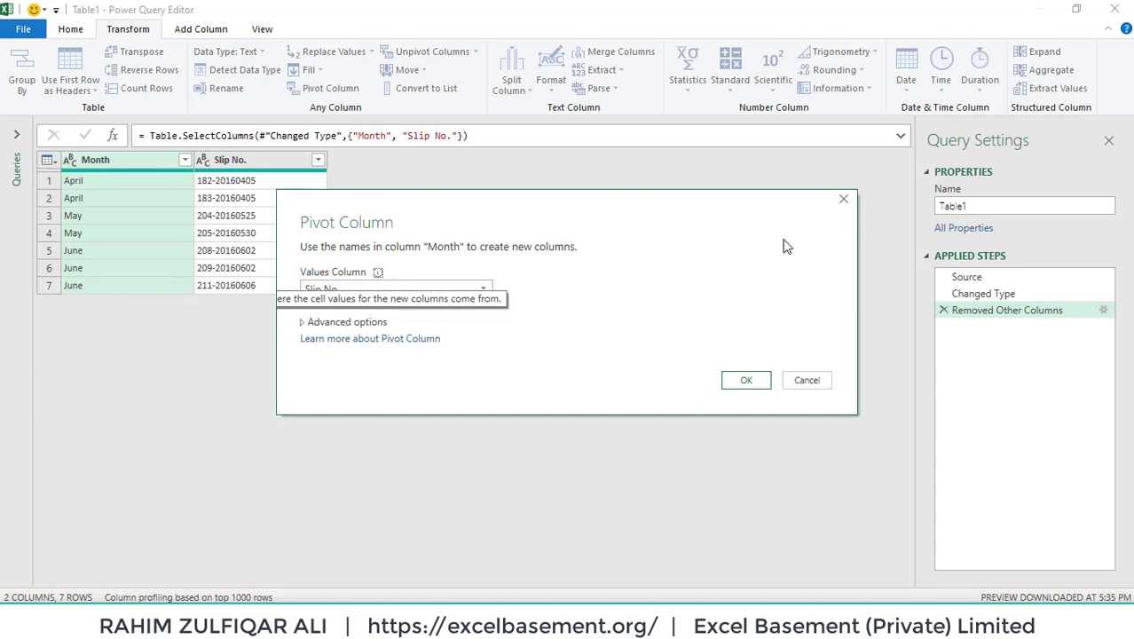
{"action": "left_click", "coordinate": [330, 291]}
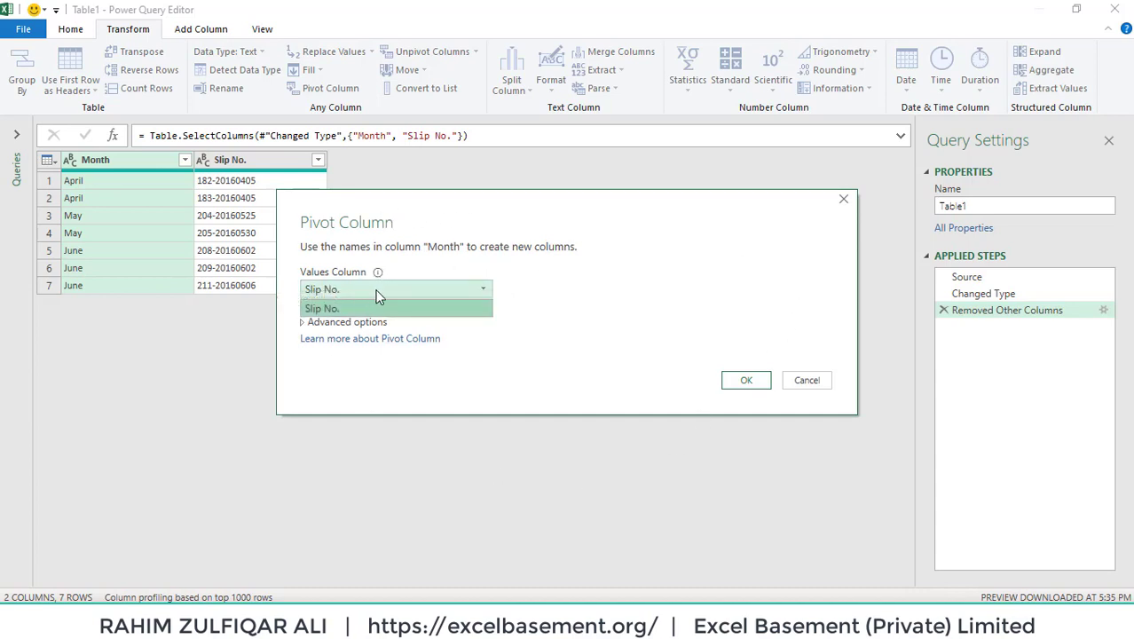
{"action": "left_click", "coordinate": [331, 308]}
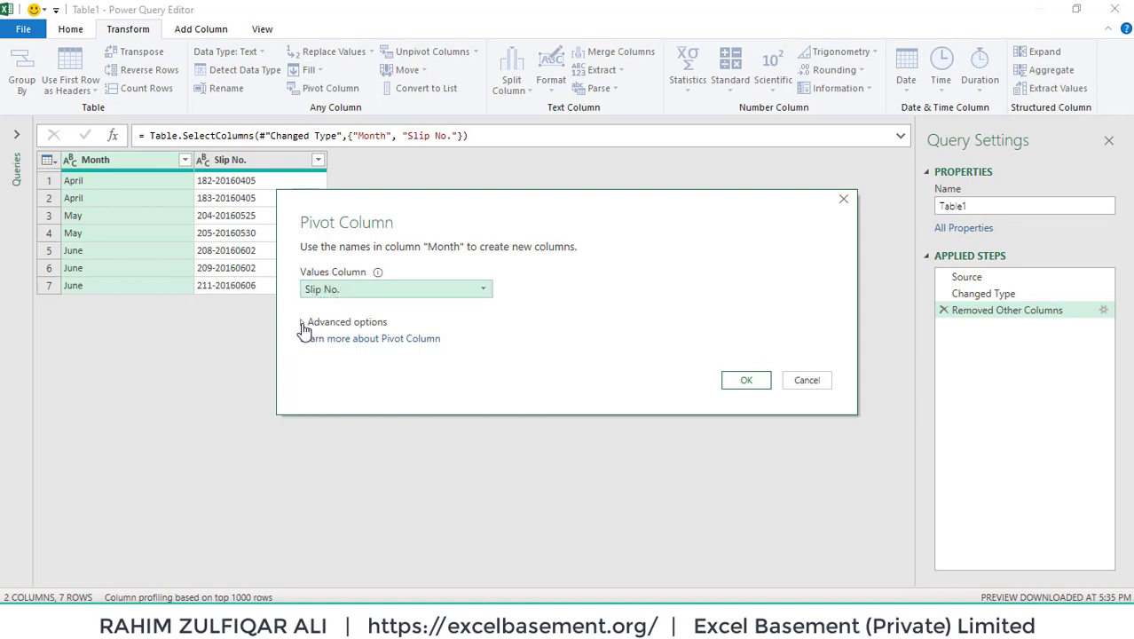
{"action": "left_click", "coordinate": [304, 324]}
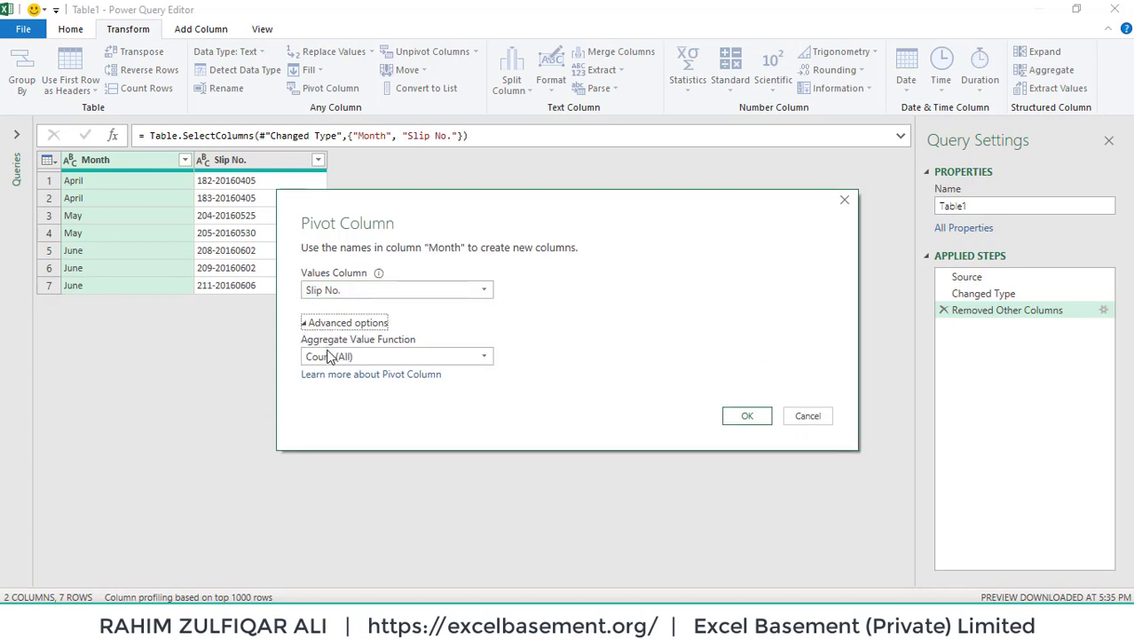
{"action": "left_click", "coordinate": [355, 357]}
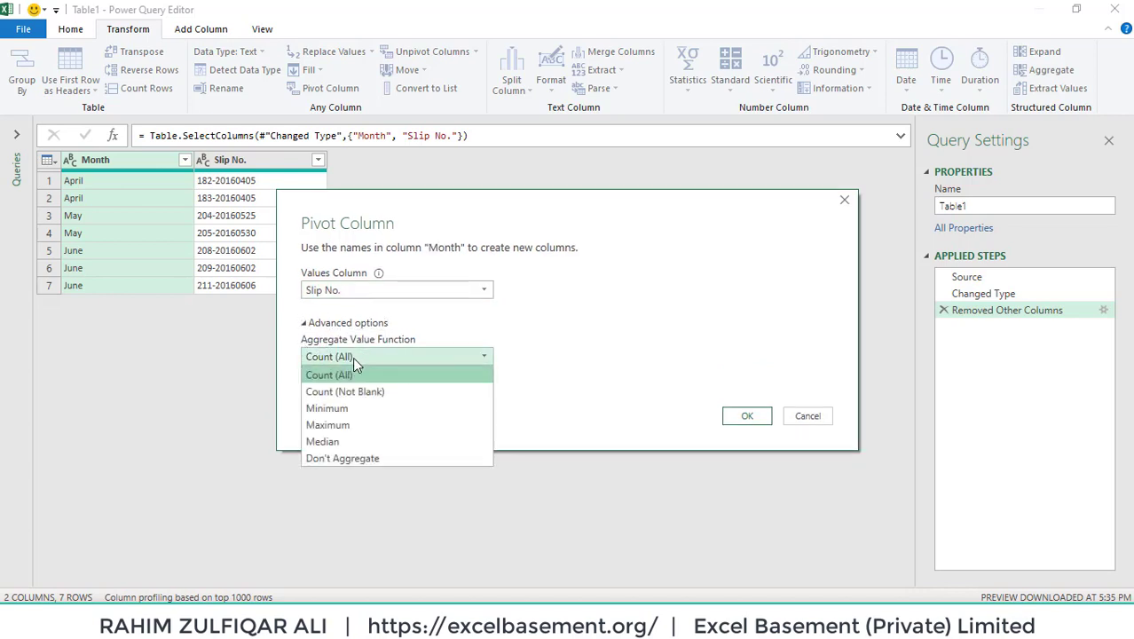
{"action": "left_click", "coordinate": [337, 459]}
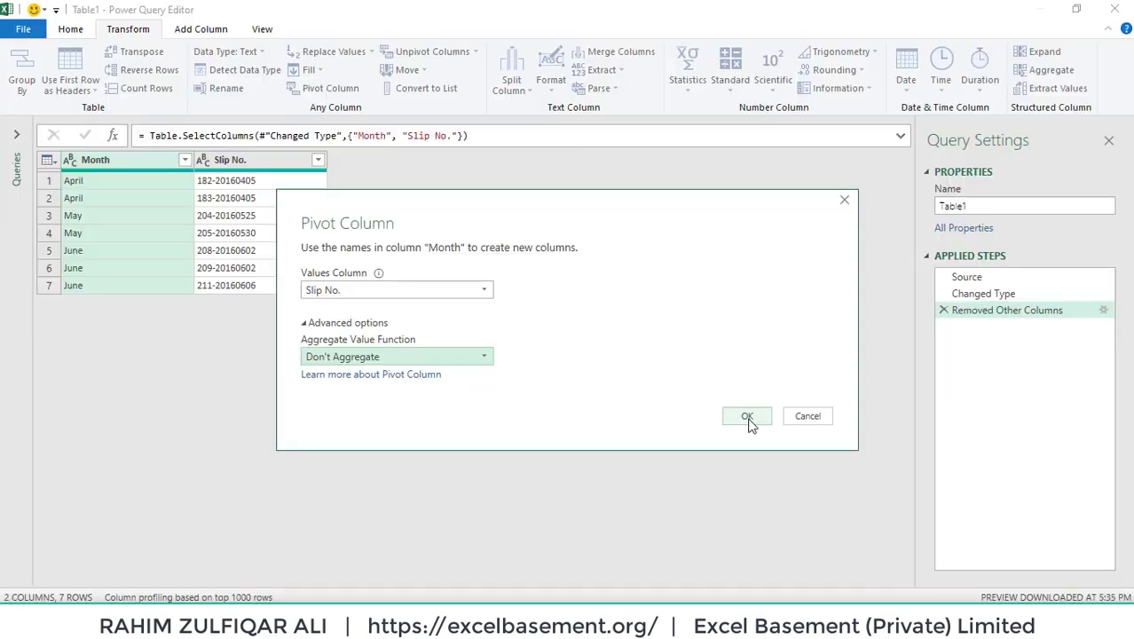
{"action": "left_click", "coordinate": [748, 417]}
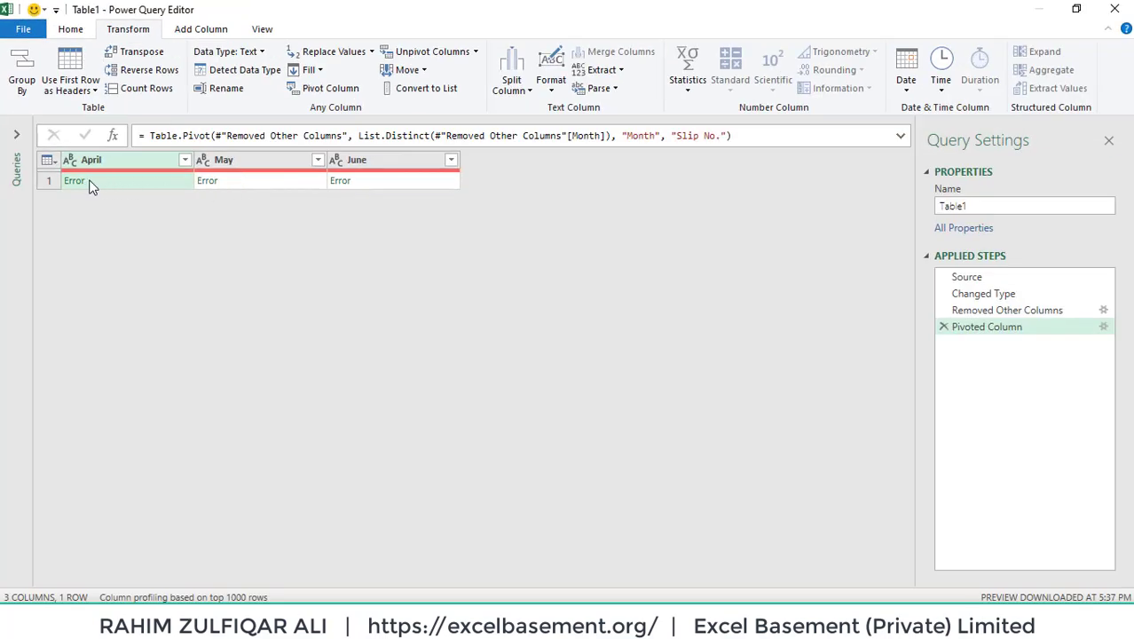
Inspect the error in the April column and delete the April and Pivoted Column steps.
{"action": "left_click", "coordinate": [76, 183]}
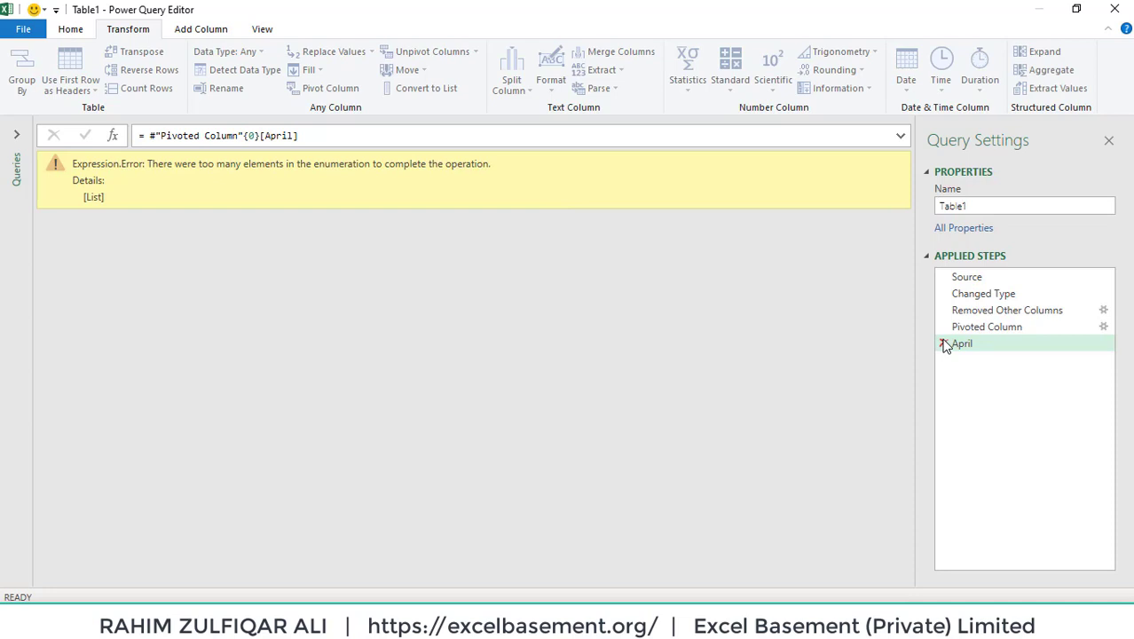
{"action": "left_click", "coordinate": [943, 344]}
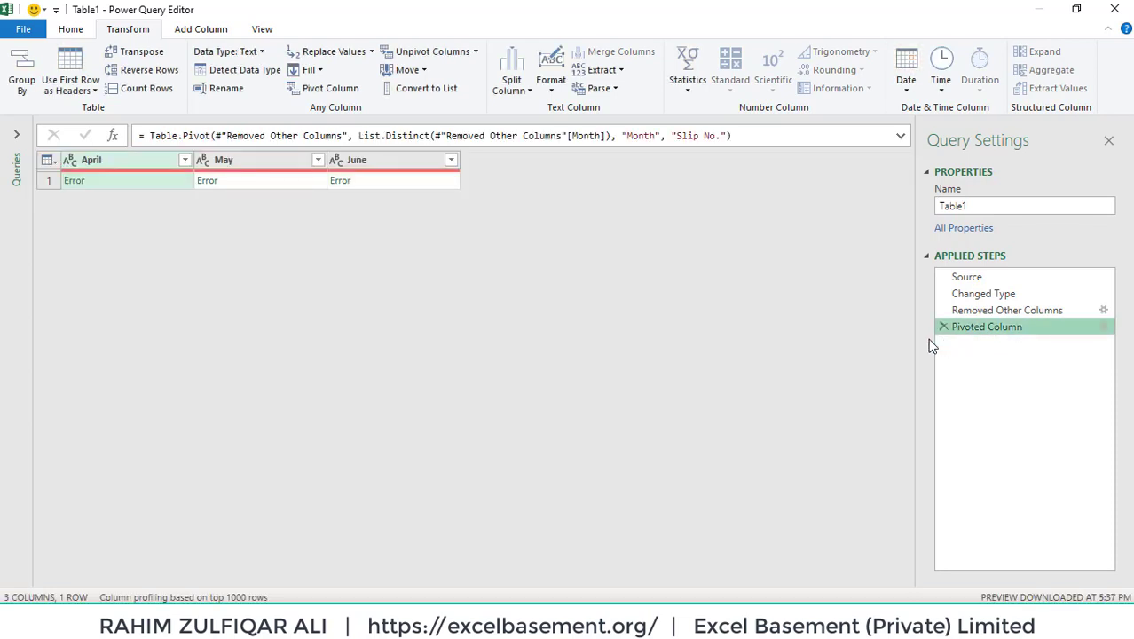
{"action": "left_click", "coordinate": [944, 328]}
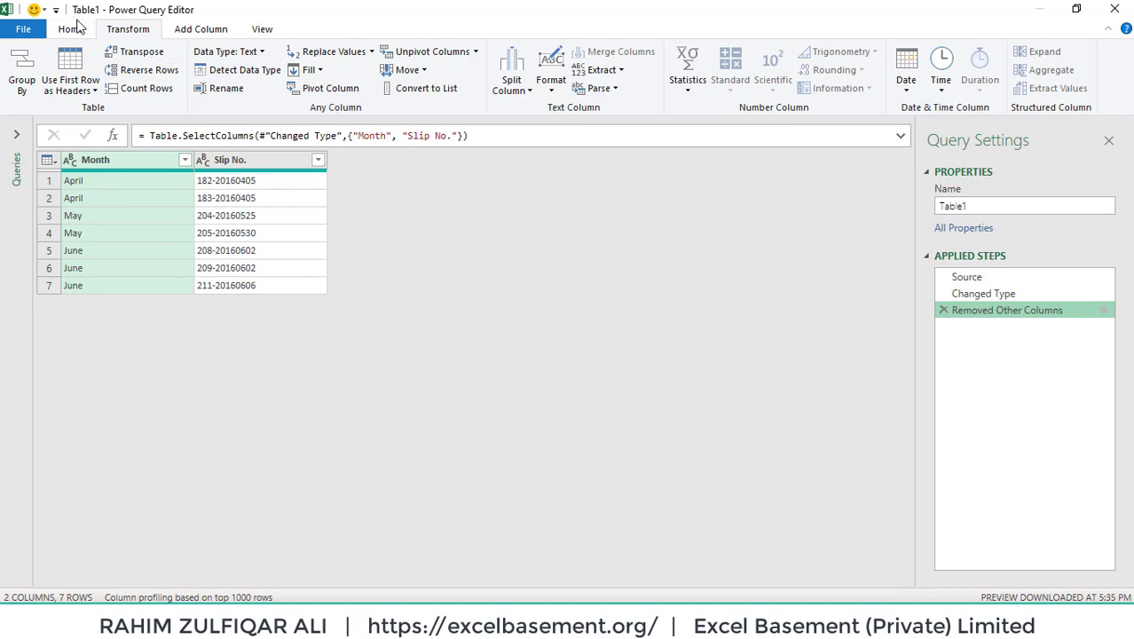
Group the rows by Month using the All Rows operation, with Count as the new column name.
{"action": "left_click", "coordinate": [78, 26]}
{"action": "left_click", "coordinate": [112, 30]}
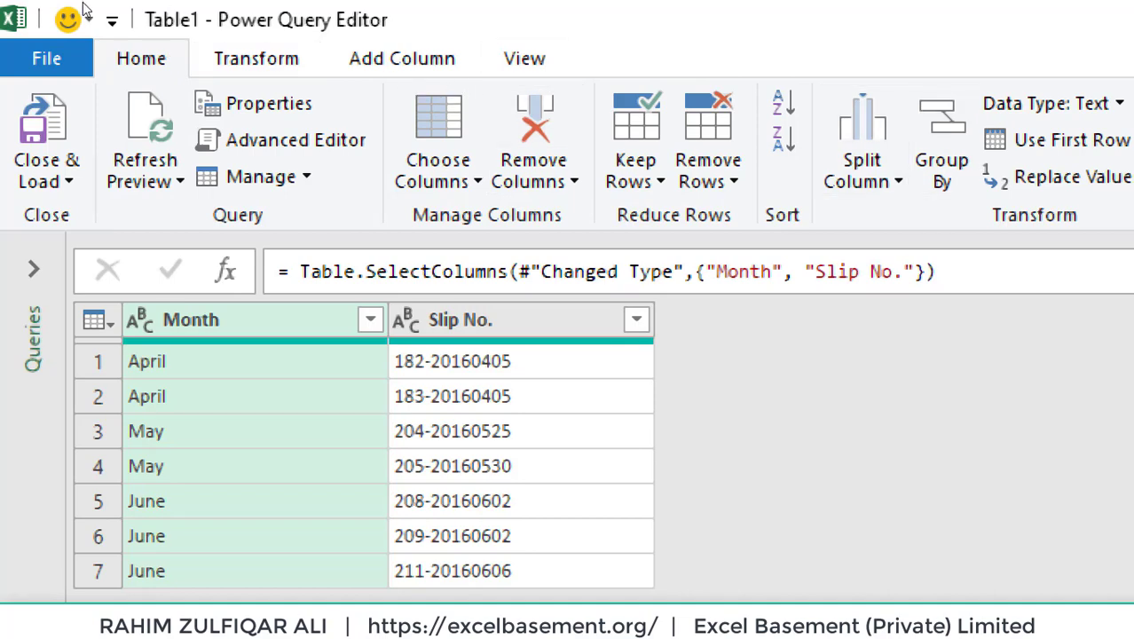
{"action": "left_click", "coordinate": [256, 59]}
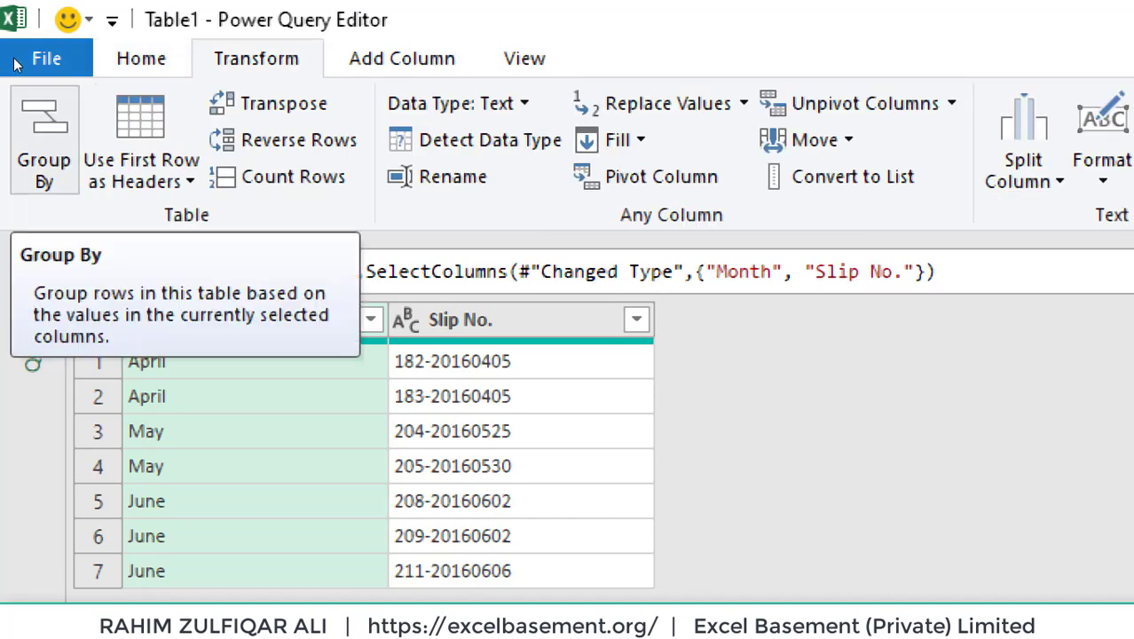
{"action": "left_click", "coordinate": [44, 140]}
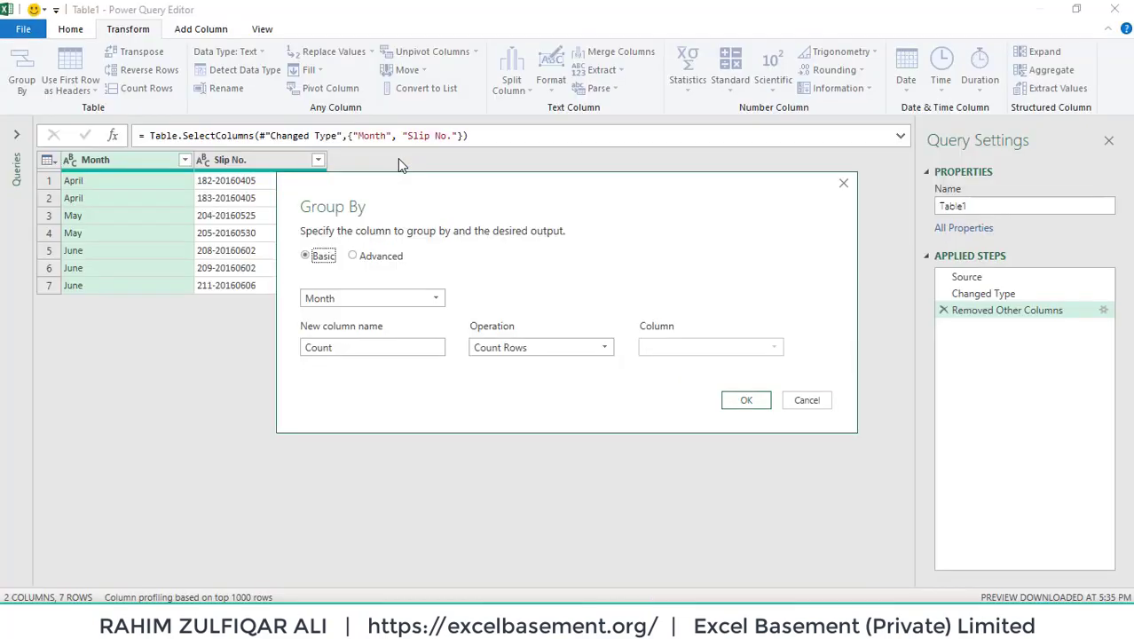
{"action": "left_click", "coordinate": [500, 347]}
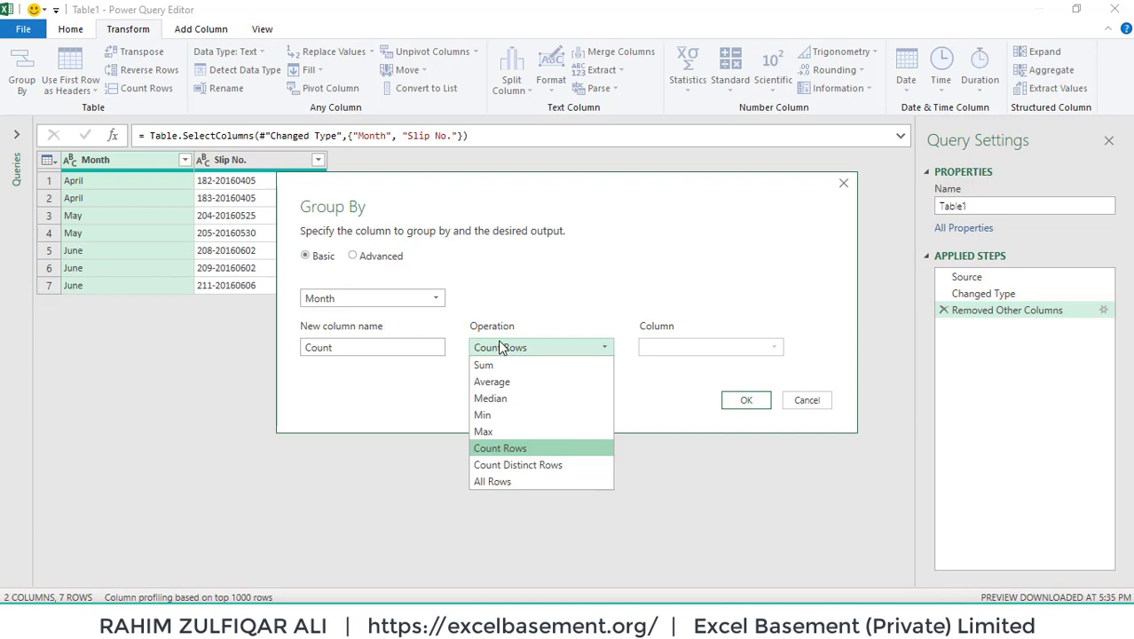
{"action": "left_click", "coordinate": [497, 482]}
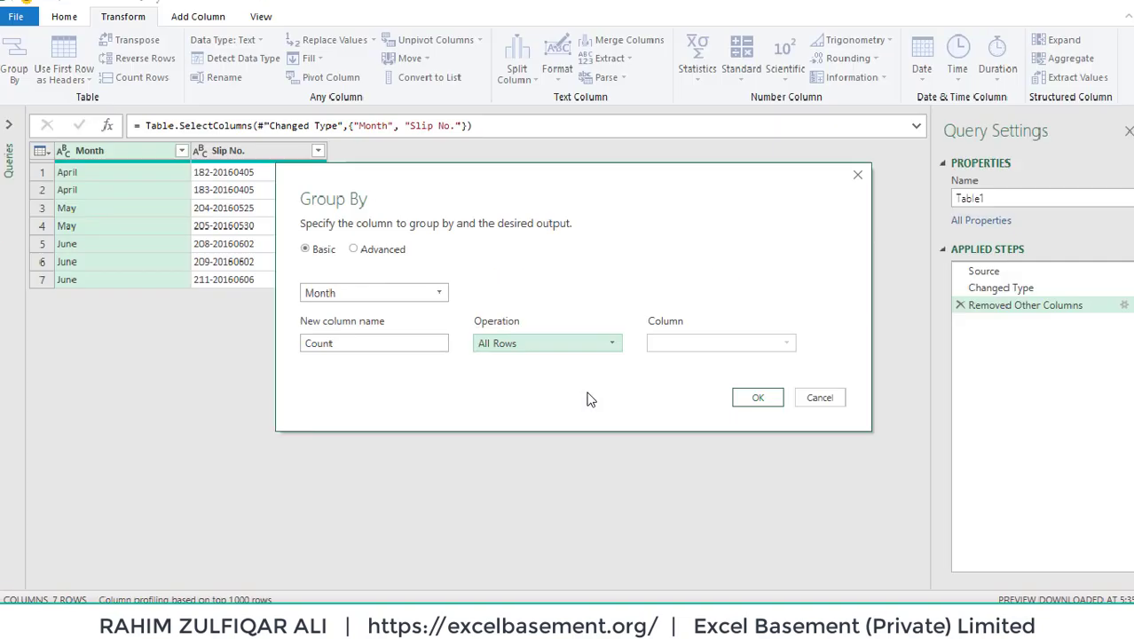
{"action": "left_click", "coordinate": [744, 401]}
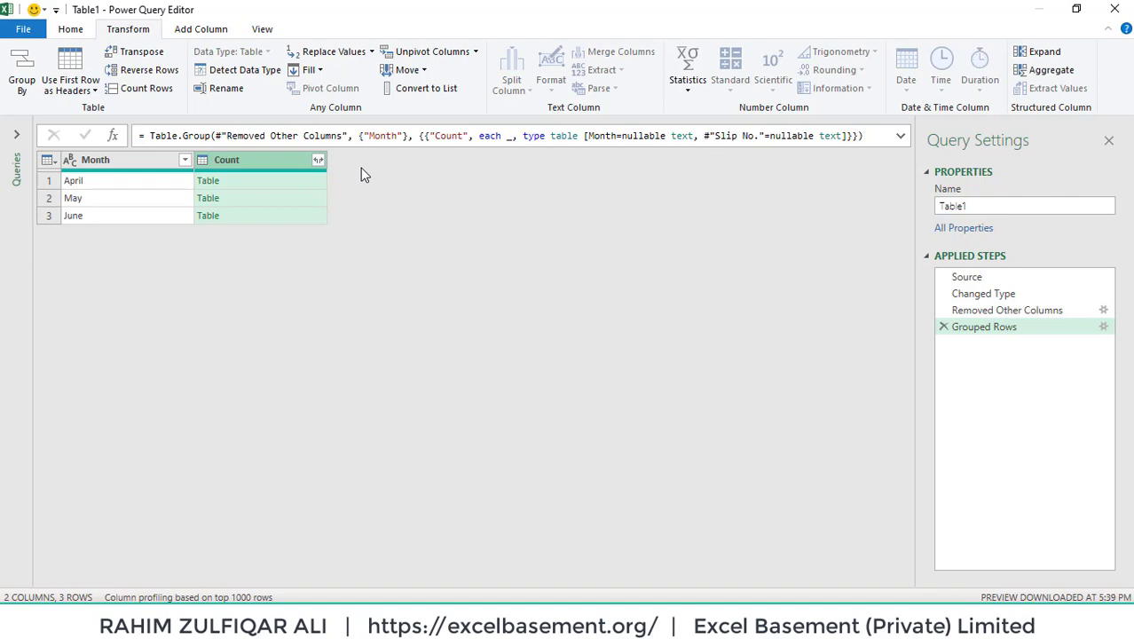
Start a custom column and begin its formula with the Table.AddIndexColumn function and an opening parenthesis.
{"action": "left_click", "coordinate": [199, 30]}
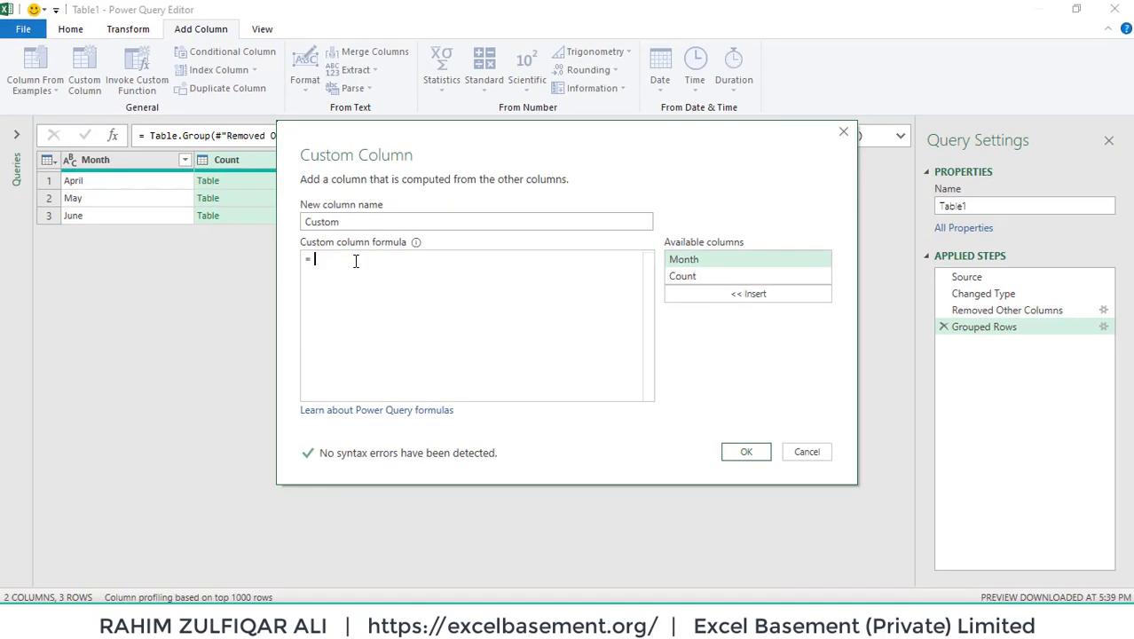
{"action": "type", "text": "Table."}
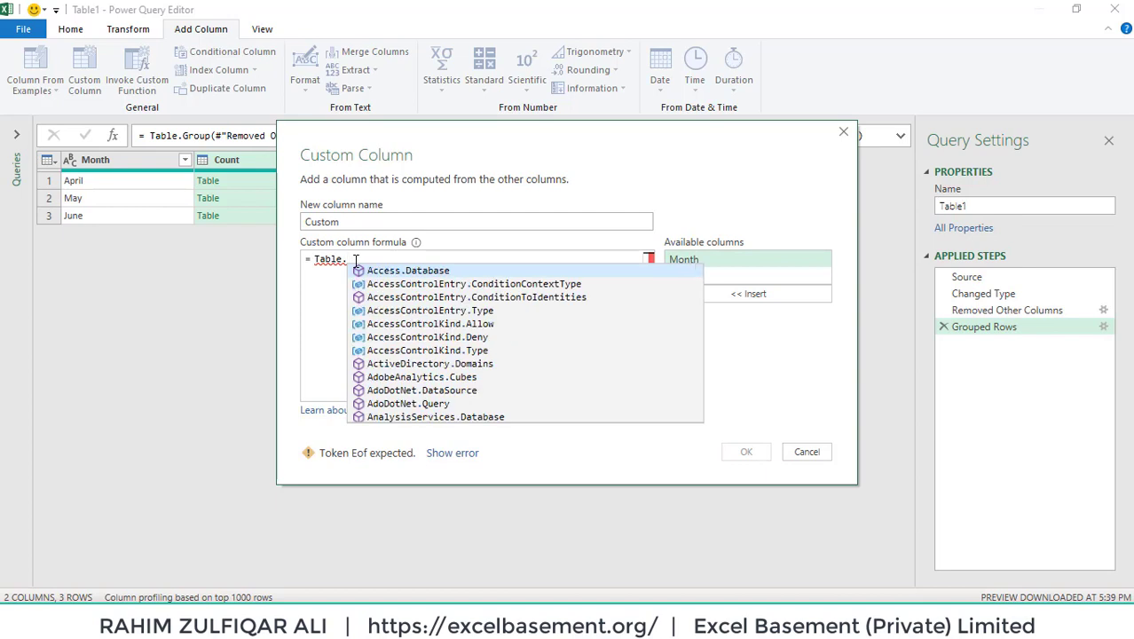
{"action": "type", "text": "Add"}
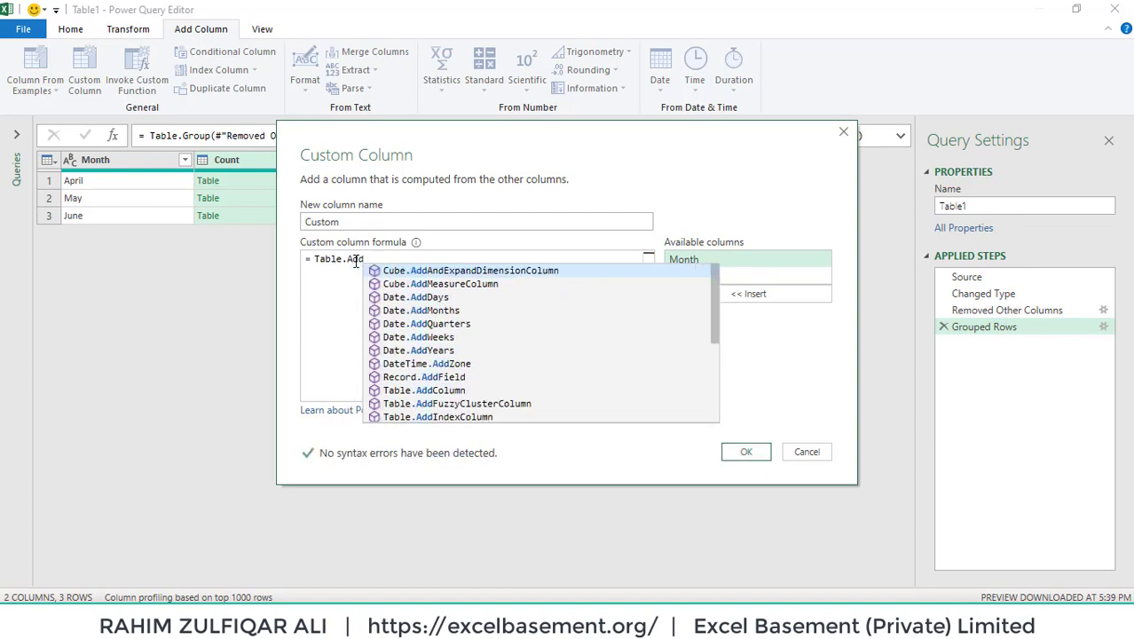
{"action": "key", "text": "Down"}
{"action": "key", "text": "Down"}
{"action": "key", "text": "Down"}
{"action": "key", "text": "Down"}
{"action": "key", "text": "Down"}
{"action": "key", "text": "Down"}
{"action": "key", "text": "Down"}
{"action": "key", "text": "Down"}
{"action": "key", "text": "Down"}
{"action": "key", "text": "Down"}
{"action": "key", "text": "Down"}
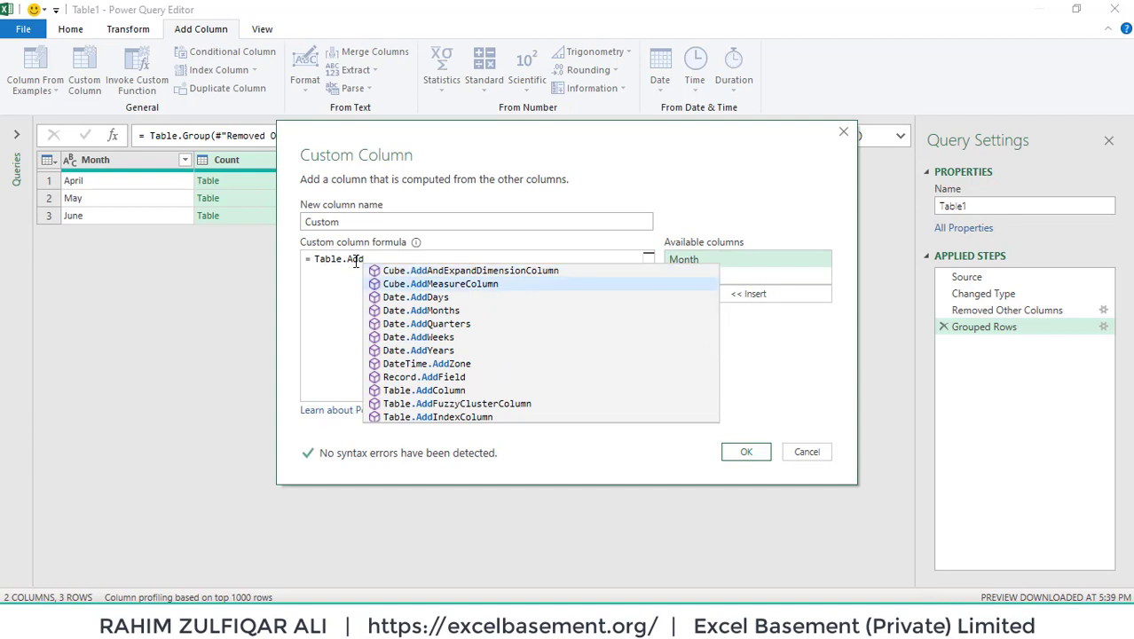
{"action": "key", "text": "Tab"}
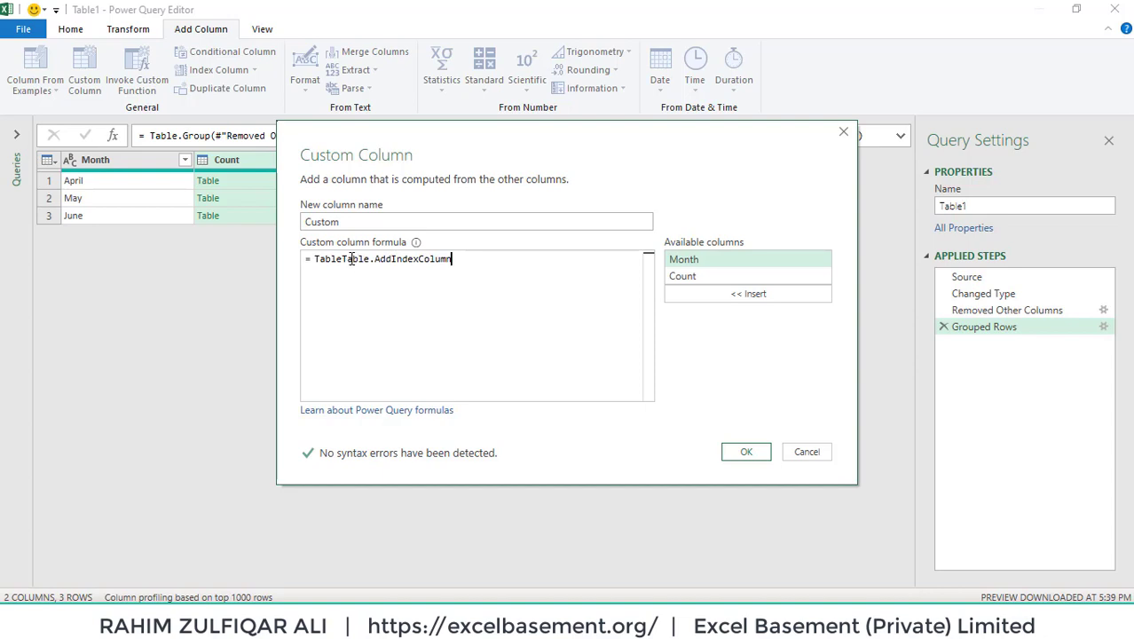
{"action": "key", "text": "Delete"}
{"action": "key", "text": "Delete"}
{"action": "key", "text": "Delete"}
{"action": "key", "text": "Delete"}
{"action": "key", "text": "Delete"}
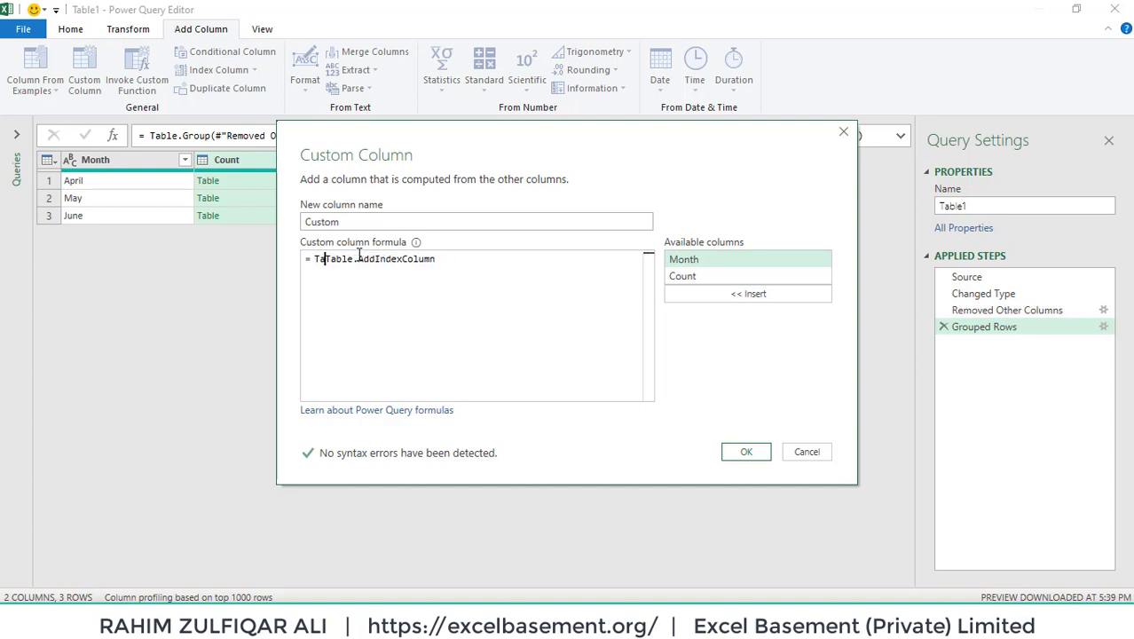
{"action": "key", "text": "End"}
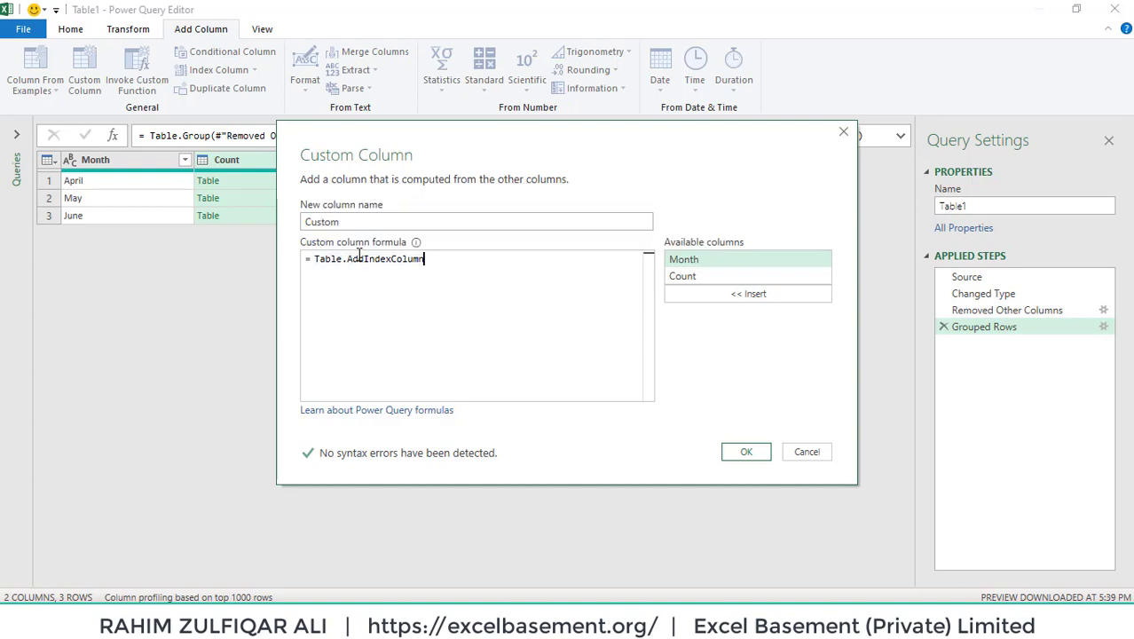
{"action": "type", "text": "("}
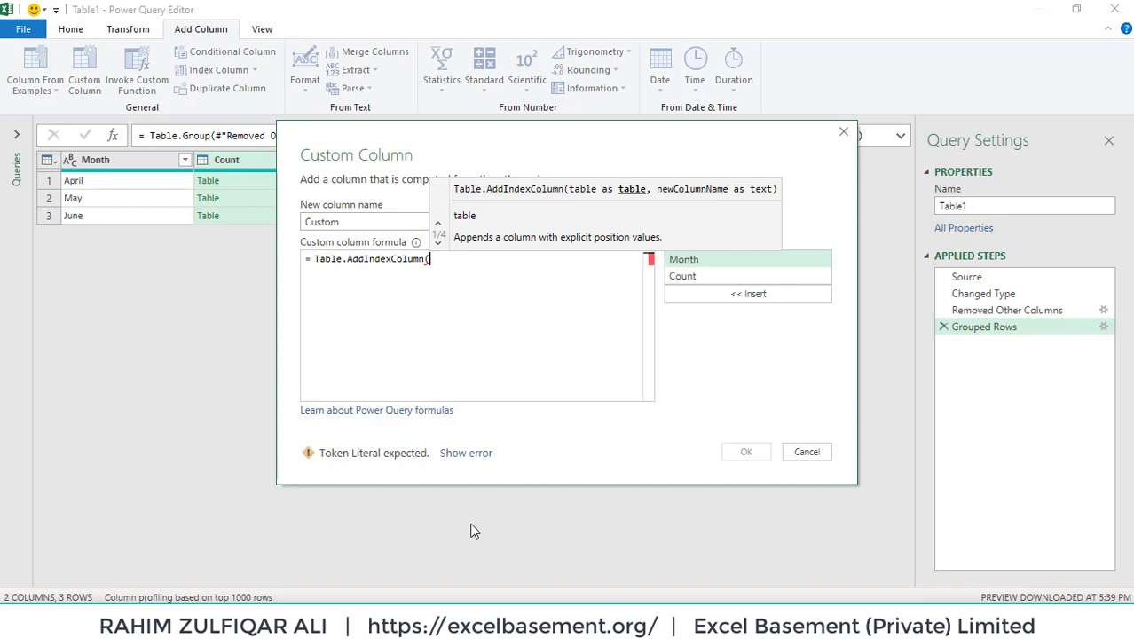
Review the Table.AddIndexColumn syntax on the Microsoft Docs page in the browser, and return to the Power Query Editor.
{"action": "mouse_move", "coordinate": [469, 622]}
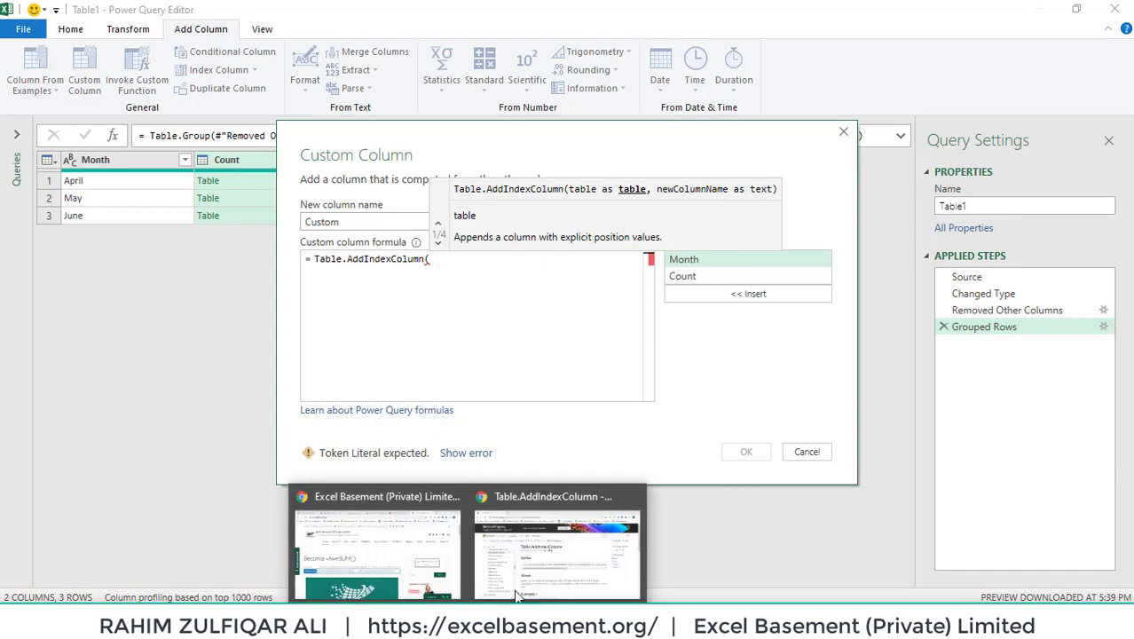
{"action": "left_click", "coordinate": [536, 568]}
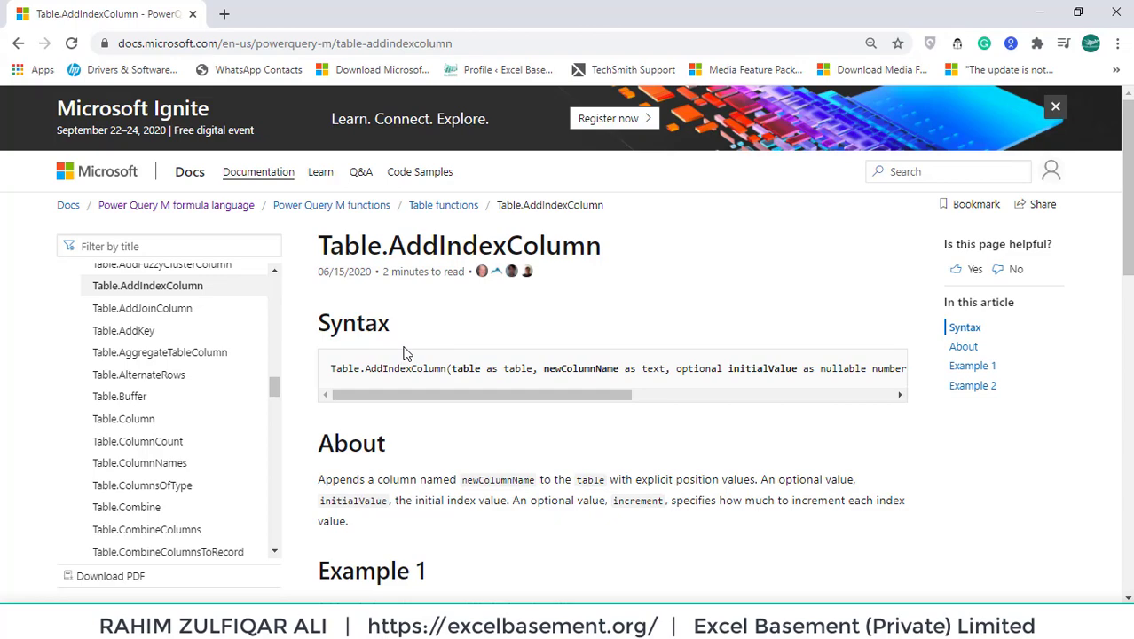
{"action": "left_click_drag", "start_coordinate": [1129, 191], "coordinate": [1128, 156]}
{"action": "left_click_drag", "start_coordinate": [275, 388], "coordinate": [277, 376]}
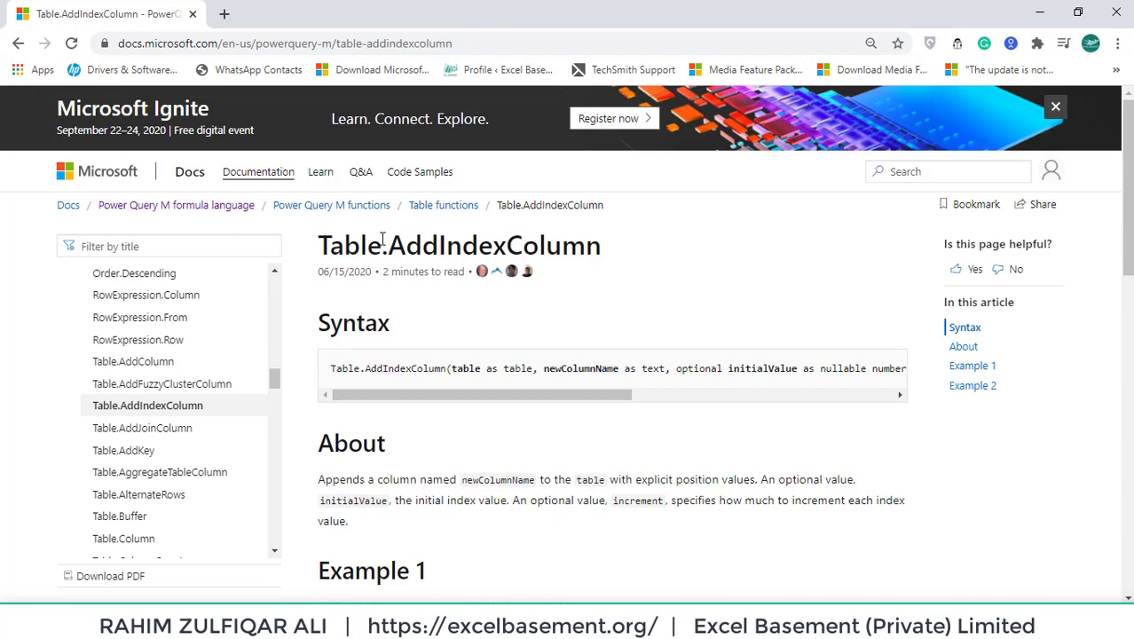
{"action": "left_click", "coordinate": [262, 622]}
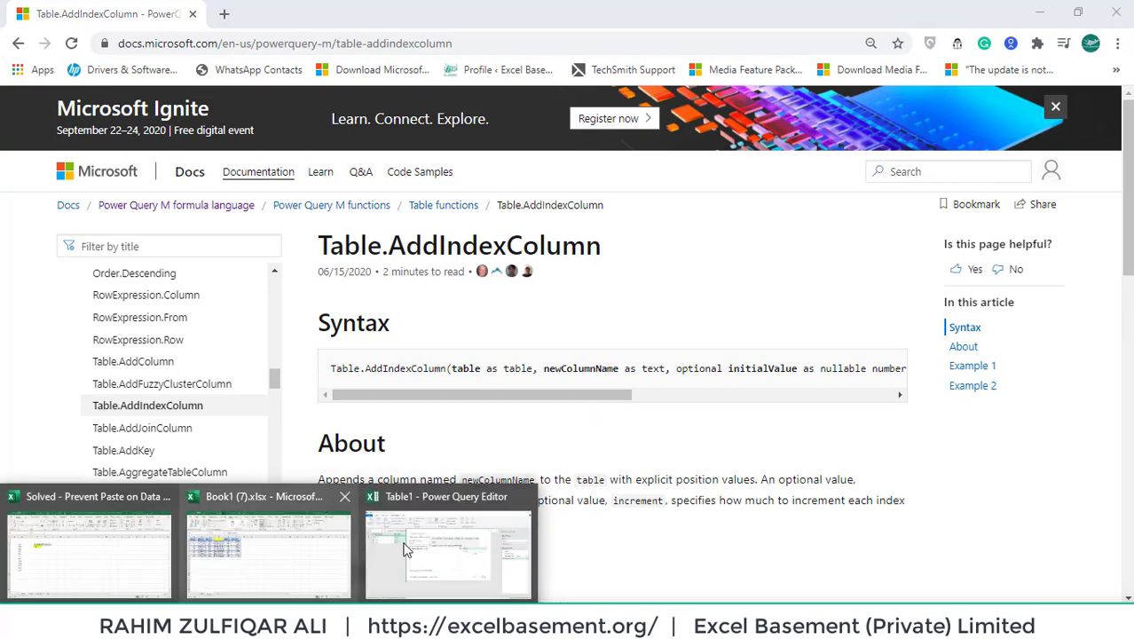
{"action": "left_click", "coordinate": [404, 548]}
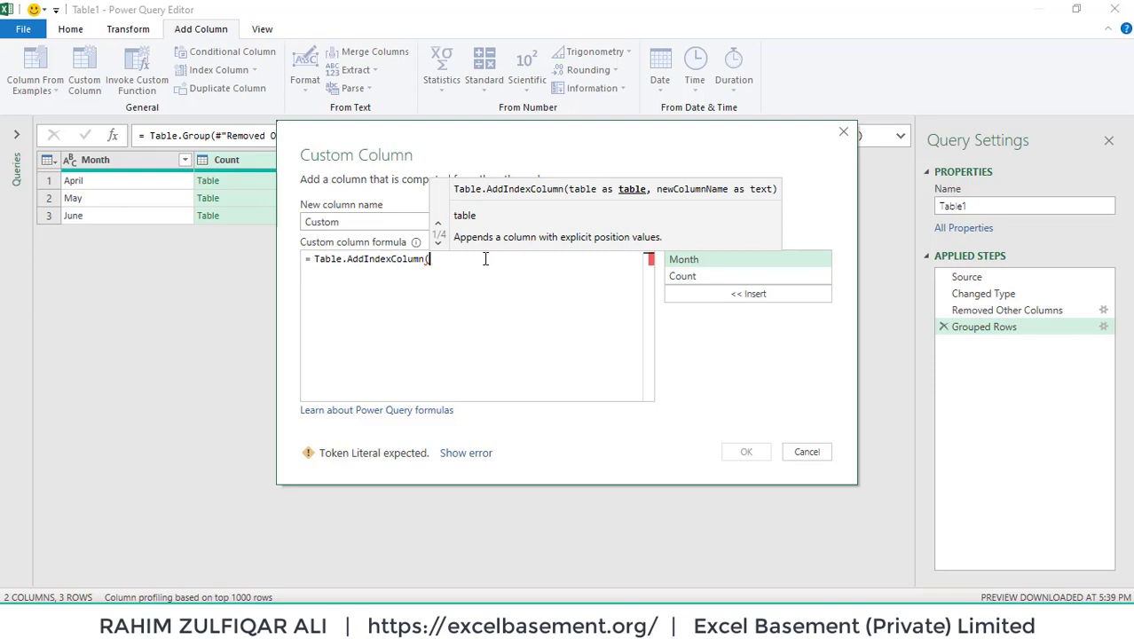
Complete the custom column formula as Table.AddIndexColumn([Count], "Index", 1) and add the column.
{"action": "double_click", "coordinate": [687, 276]}
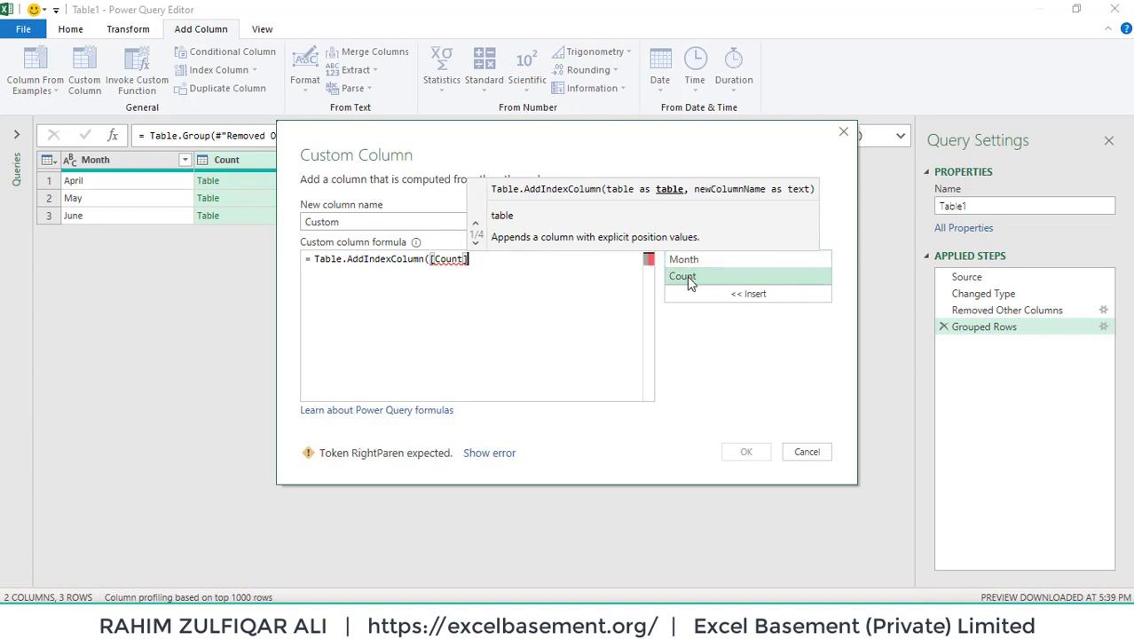
{"action": "left_click", "coordinate": [456, 262]}
{"action": "left_click", "coordinate": [494, 262]}
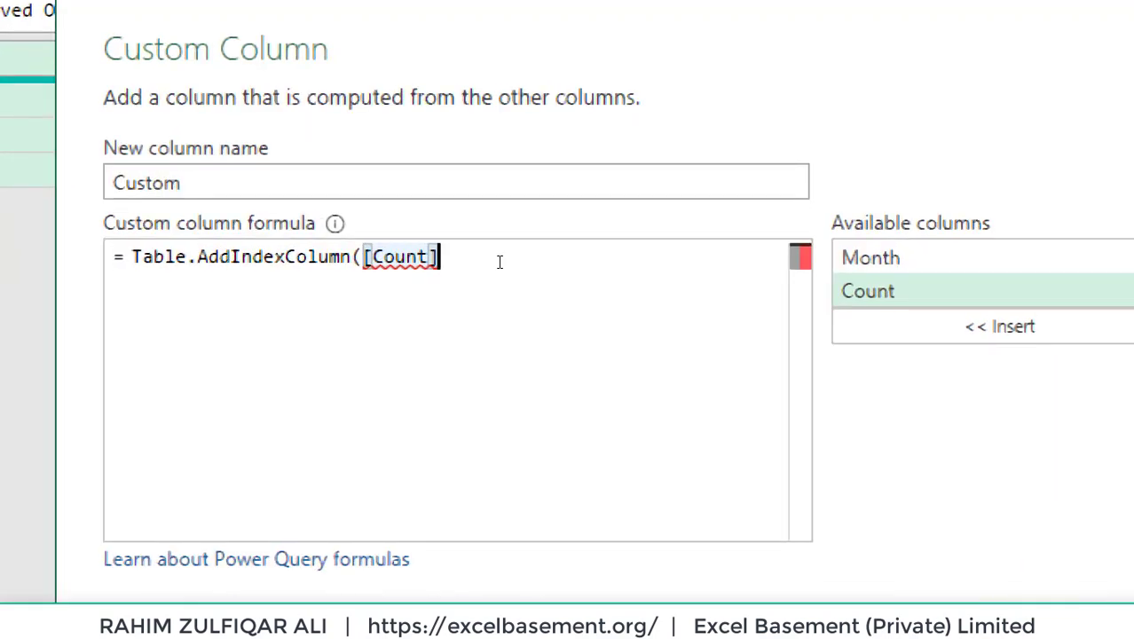
{"action": "type", "text": ", "}
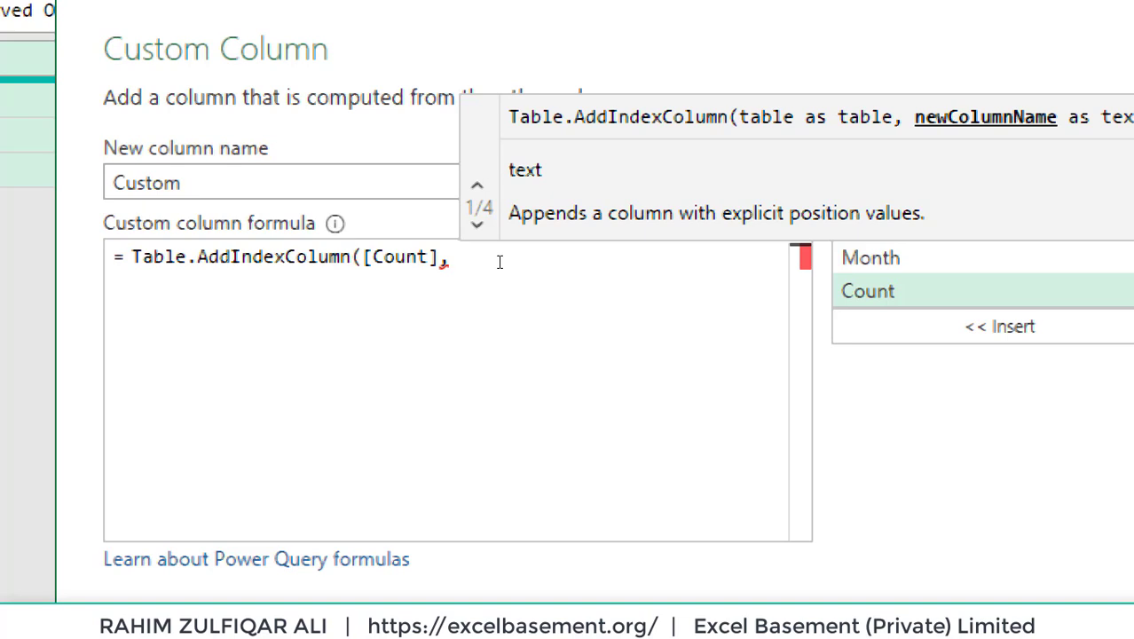
{"action": "type", "text": "\"Inde"}
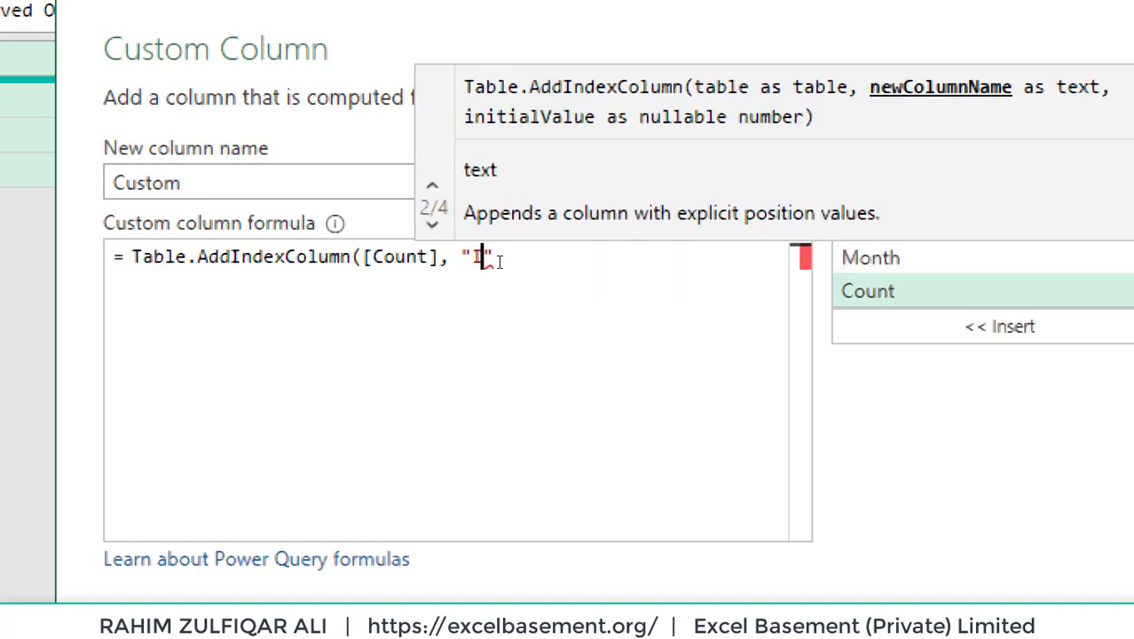
{"action": "type", "text": "x\""}
{"action": "key", "text": "Escape"}
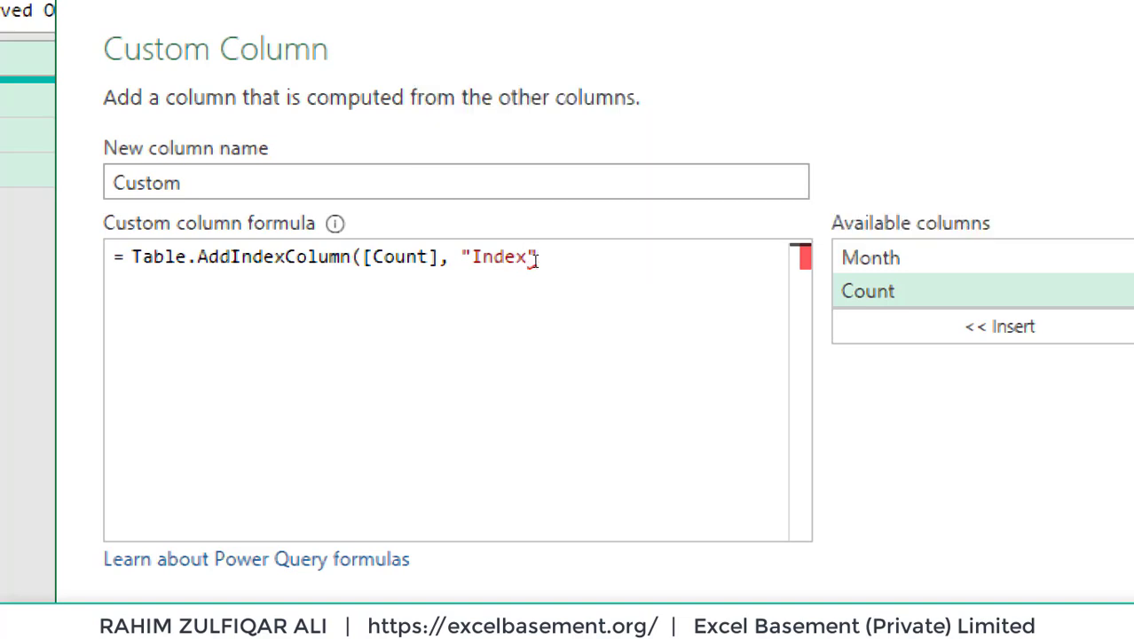
{"action": "type", "text": ", 1"}
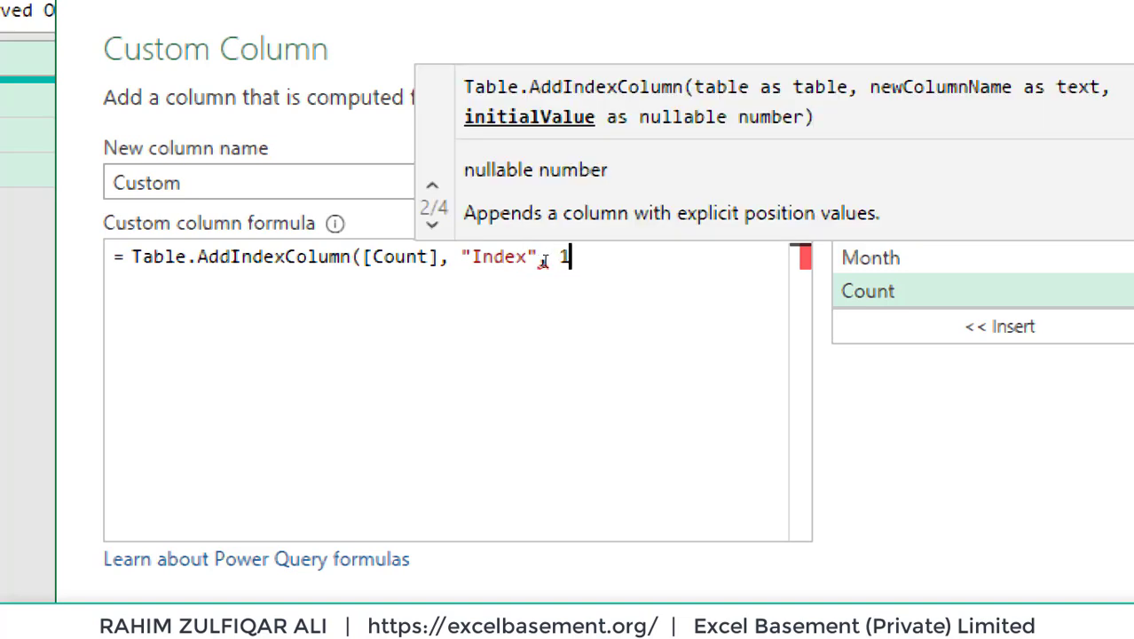
{"action": "type", "text": ")"}
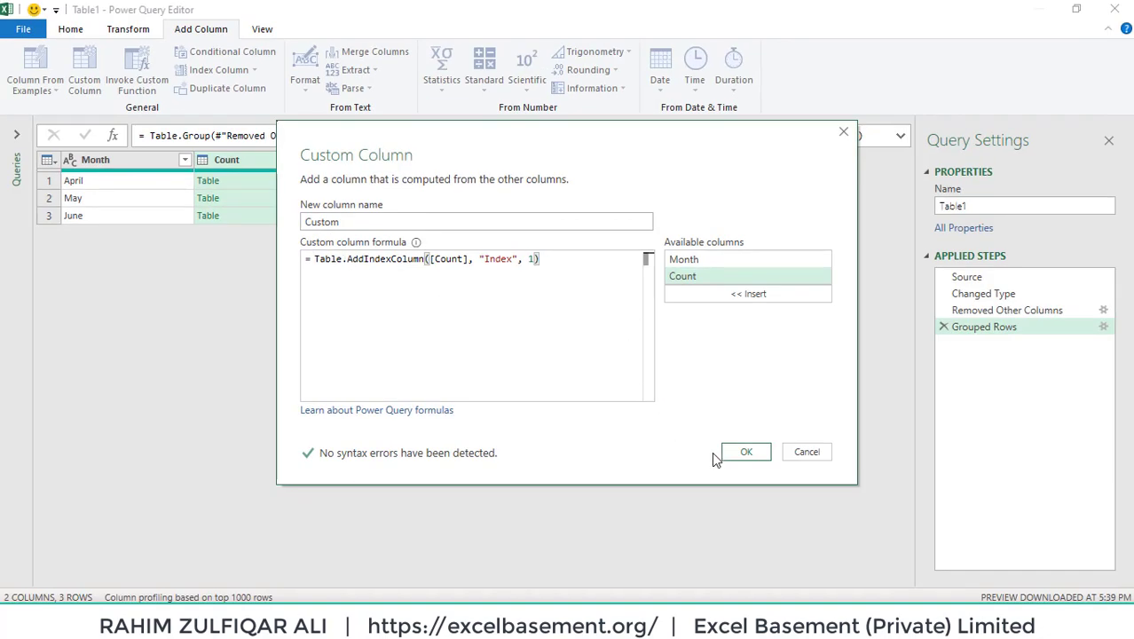
{"action": "left_click", "coordinate": [745, 453]}
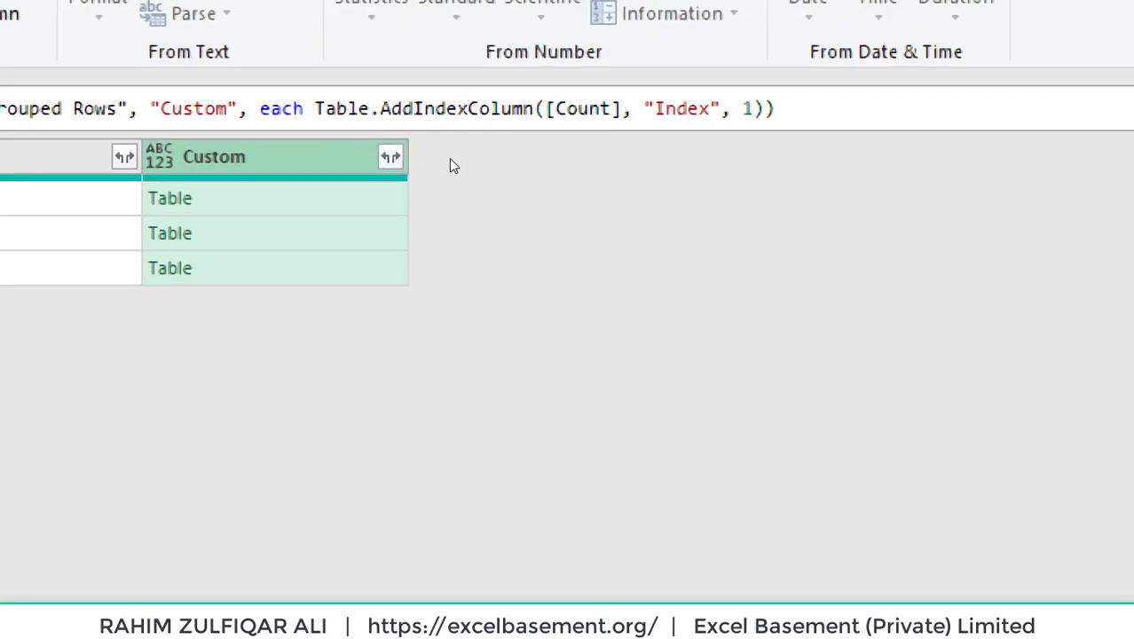
Expand the Custom column to only Slip No. and Index, without using the original column name as prefix.
{"action": "left_click", "coordinate": [391, 157]}
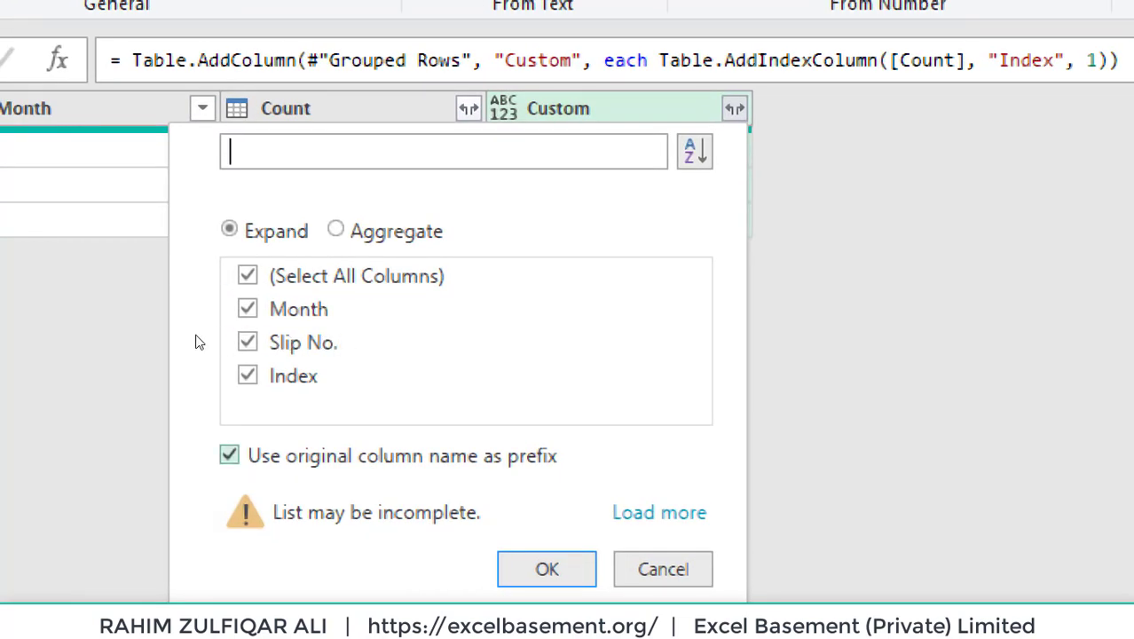
{"action": "left_click", "coordinate": [229, 456]}
{"action": "left_click", "coordinate": [248, 309]}
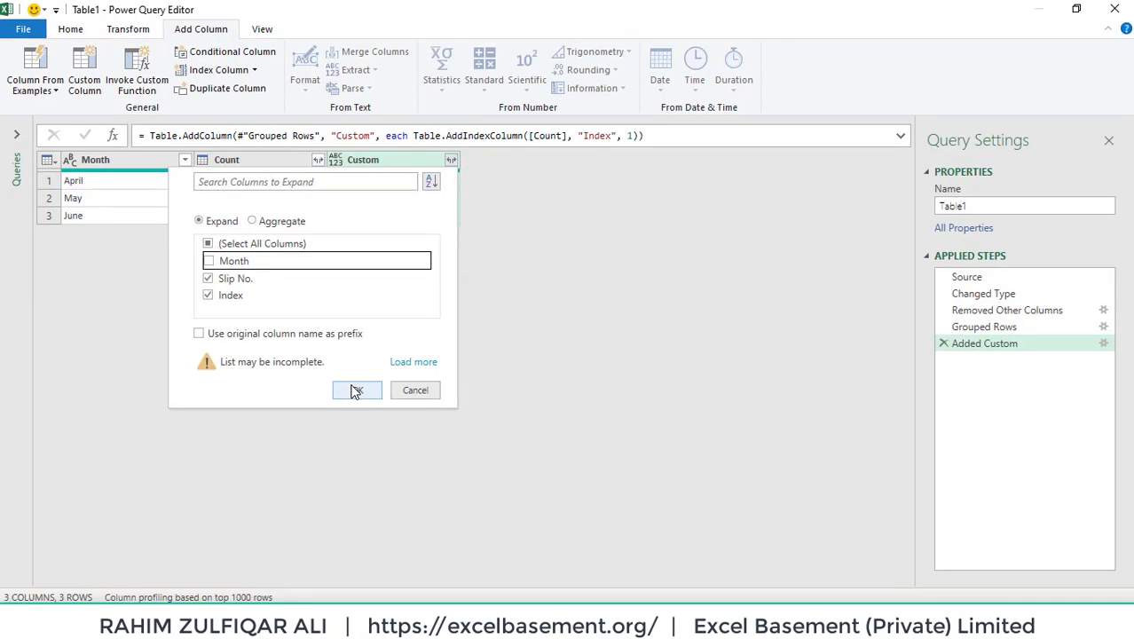
{"action": "left_click", "coordinate": [546, 569]}
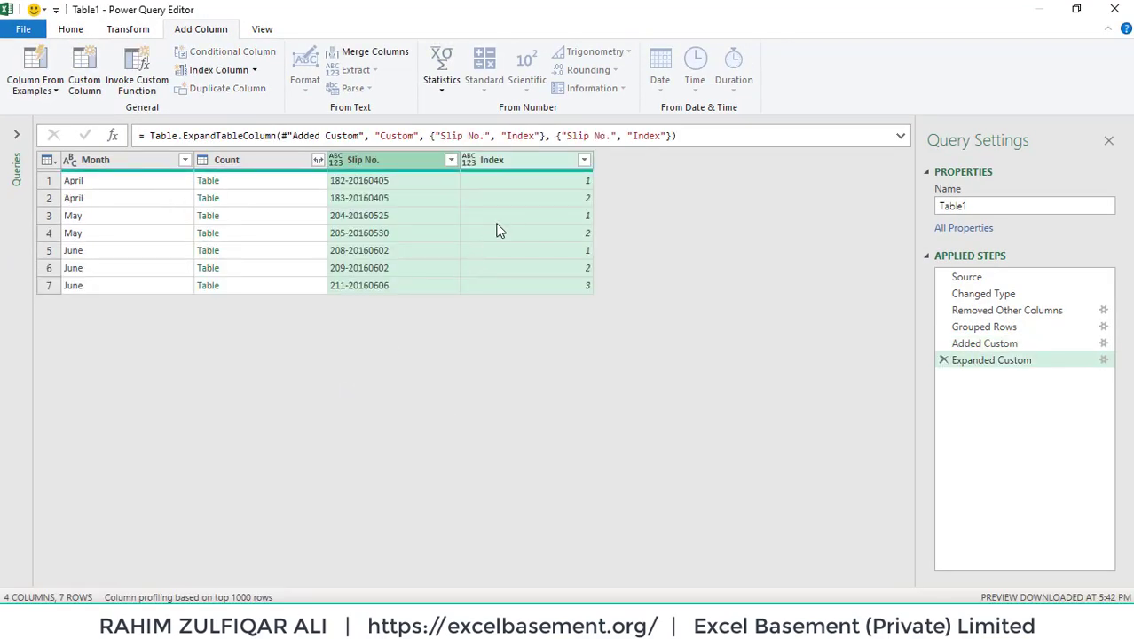
Examine the Index values row by row in the expanded table.
{"action": "left_click", "coordinate": [531, 215]}
{"action": "left_click", "coordinate": [537, 182]}
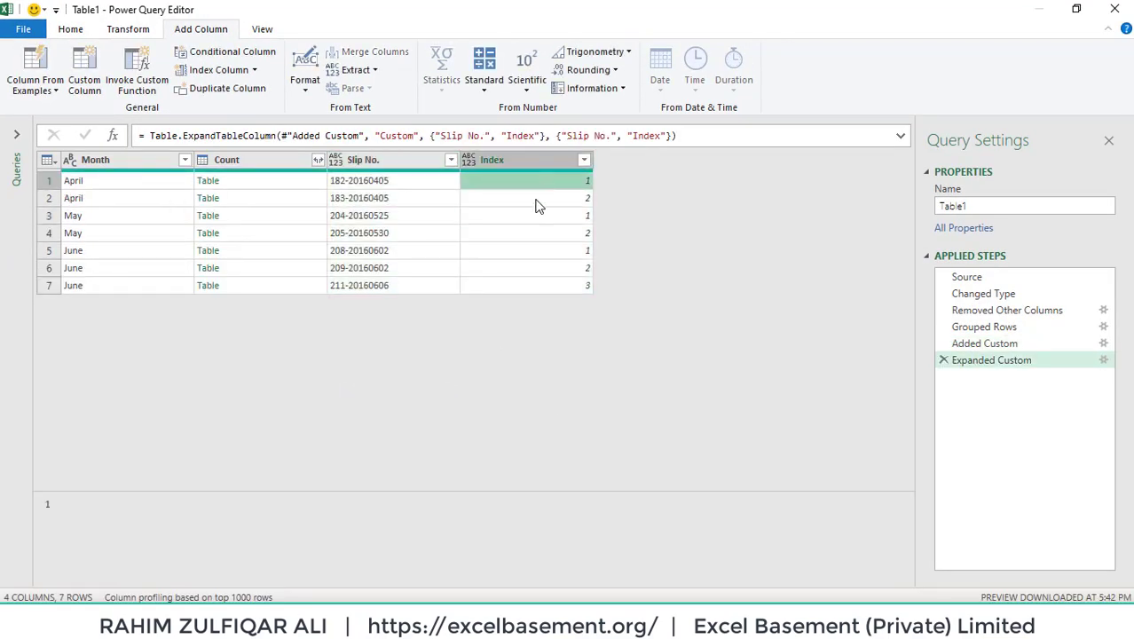
{"action": "left_click", "coordinate": [537, 203]}
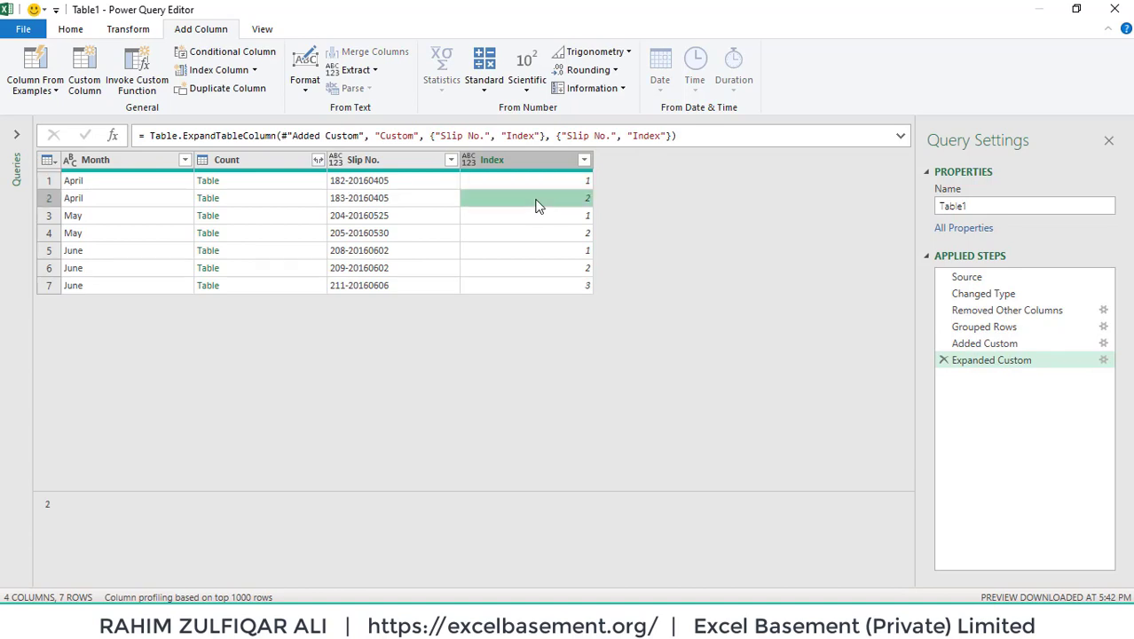
{"action": "left_click", "coordinate": [535, 218]}
{"action": "left_click", "coordinate": [535, 181]}
{"action": "left_click", "coordinate": [535, 198]}
{"action": "left_click", "coordinate": [536, 216]}
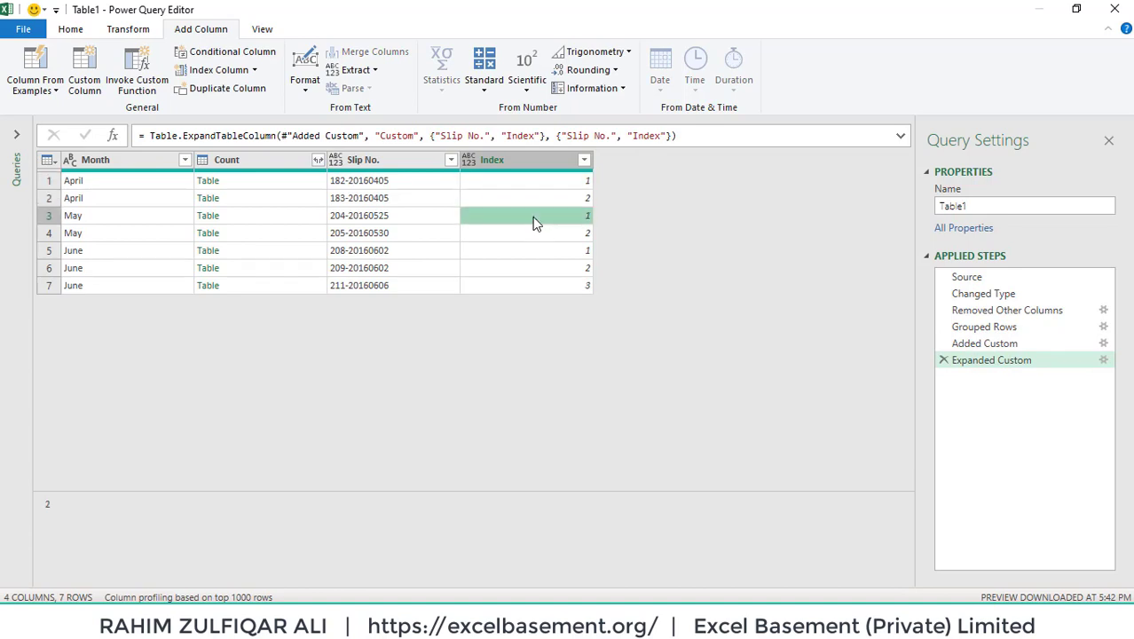
{"action": "left_click", "coordinate": [535, 233]}
{"action": "left_click", "coordinate": [535, 252]}
{"action": "left_click", "coordinate": [535, 286]}
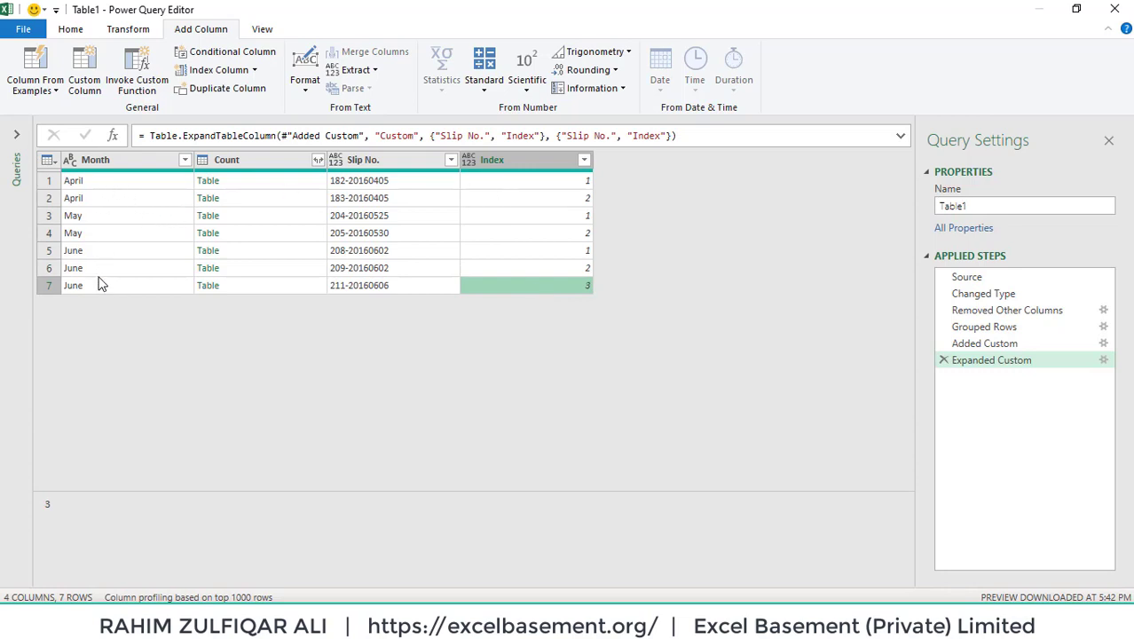
Compare the April and May rows in the Month column with their Index numbers.
{"action": "left_click", "coordinate": [91, 184]}
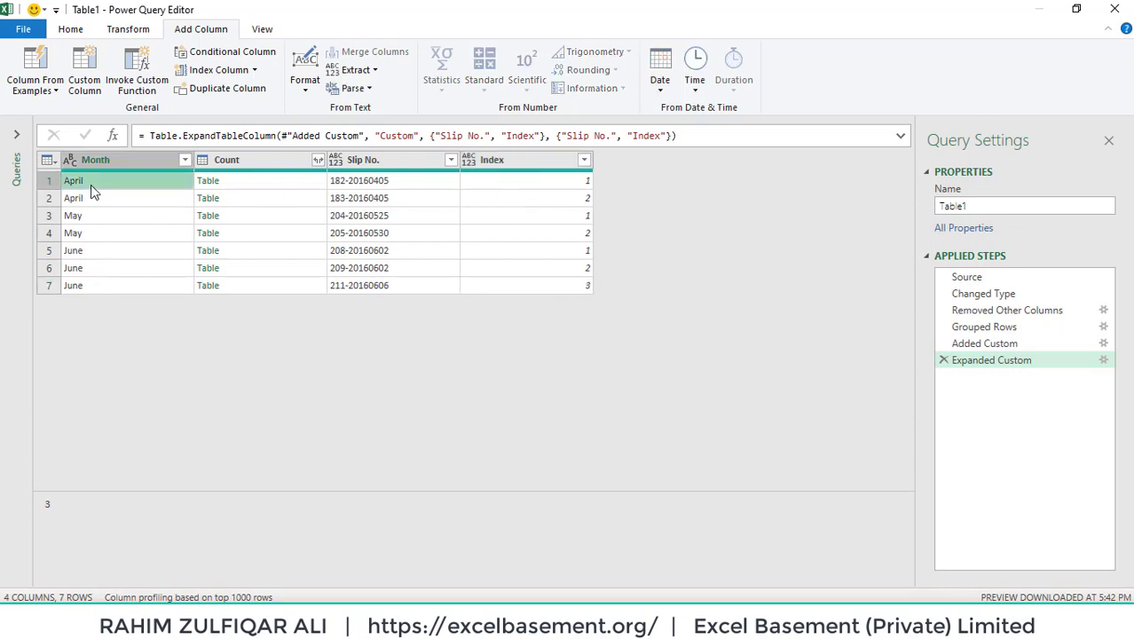
{"action": "left_click", "coordinate": [92, 198]}
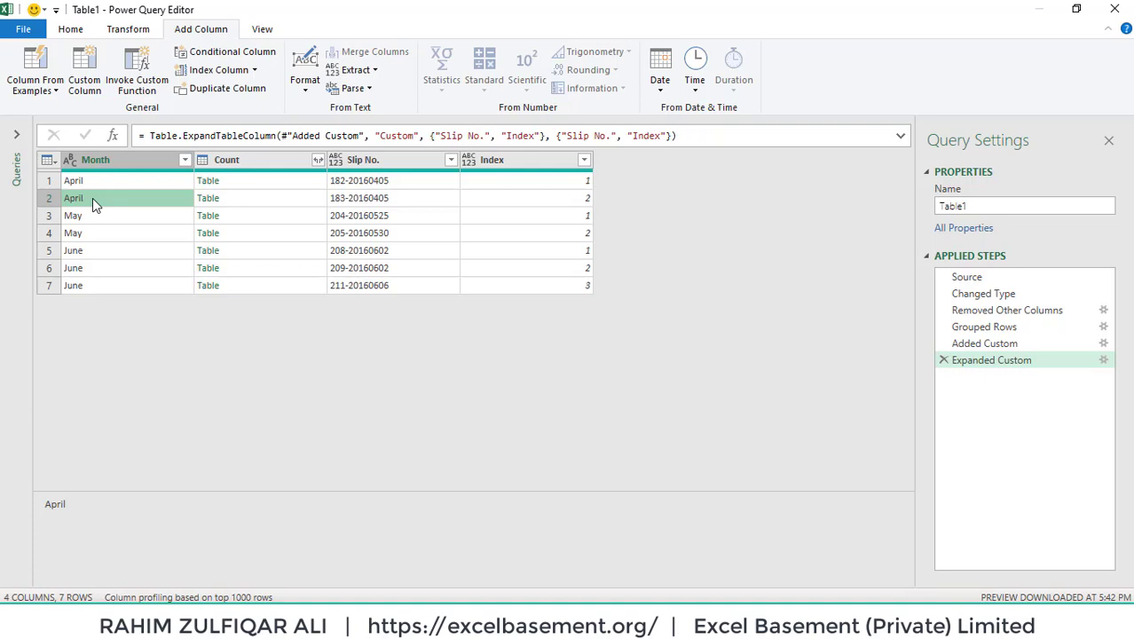
{"action": "left_click", "coordinate": [519, 184]}
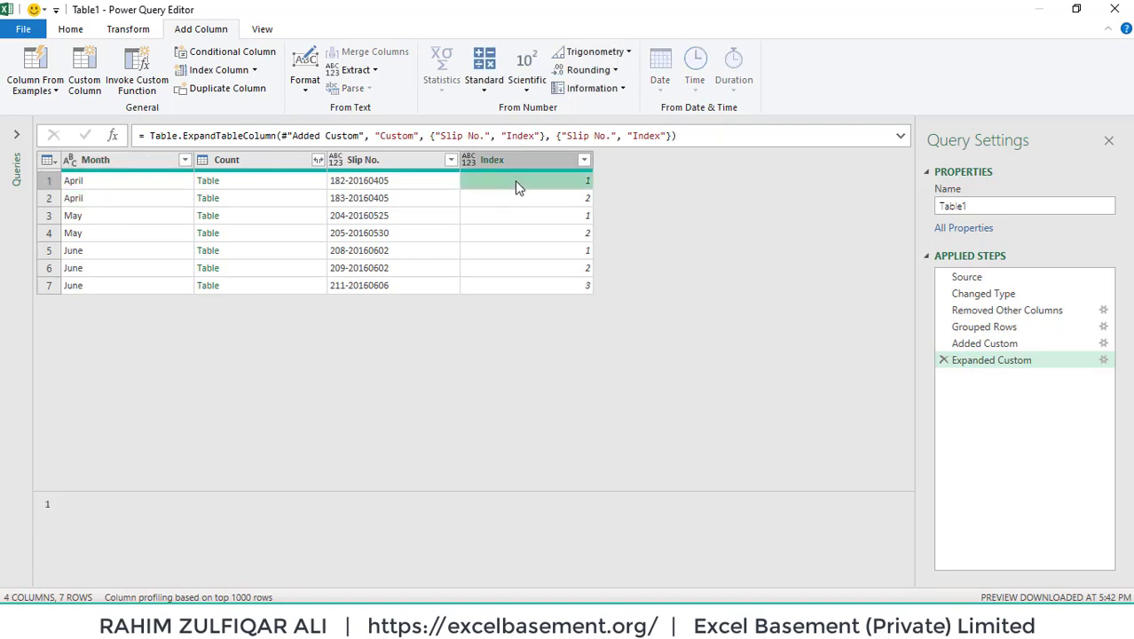
{"action": "left_click", "coordinate": [523, 201]}
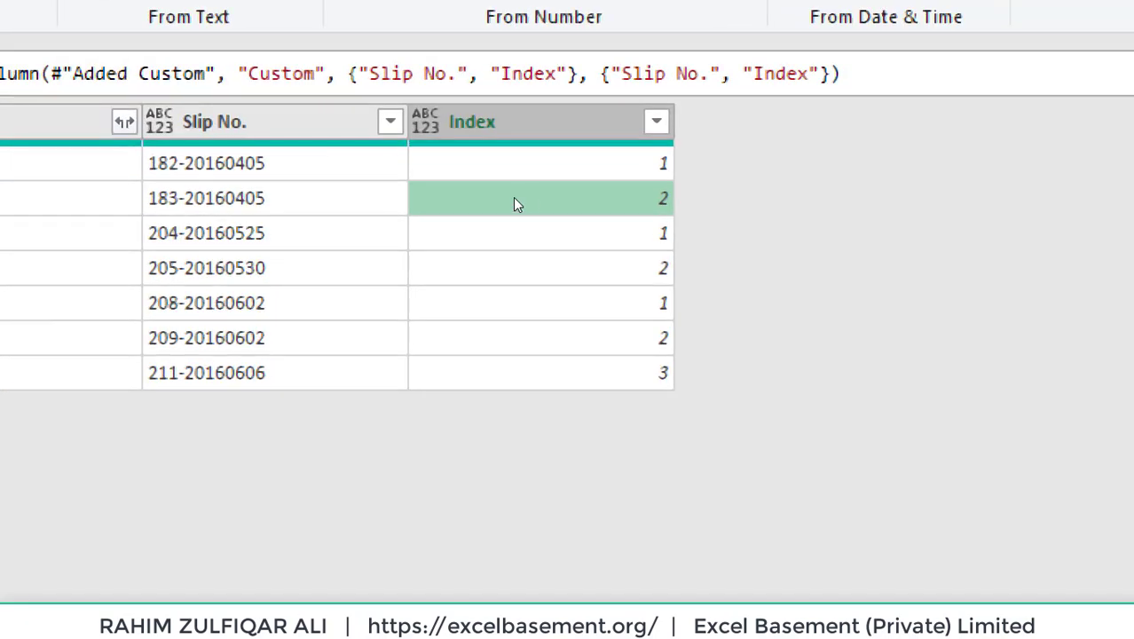
{"action": "left_click", "coordinate": [552, 182]}
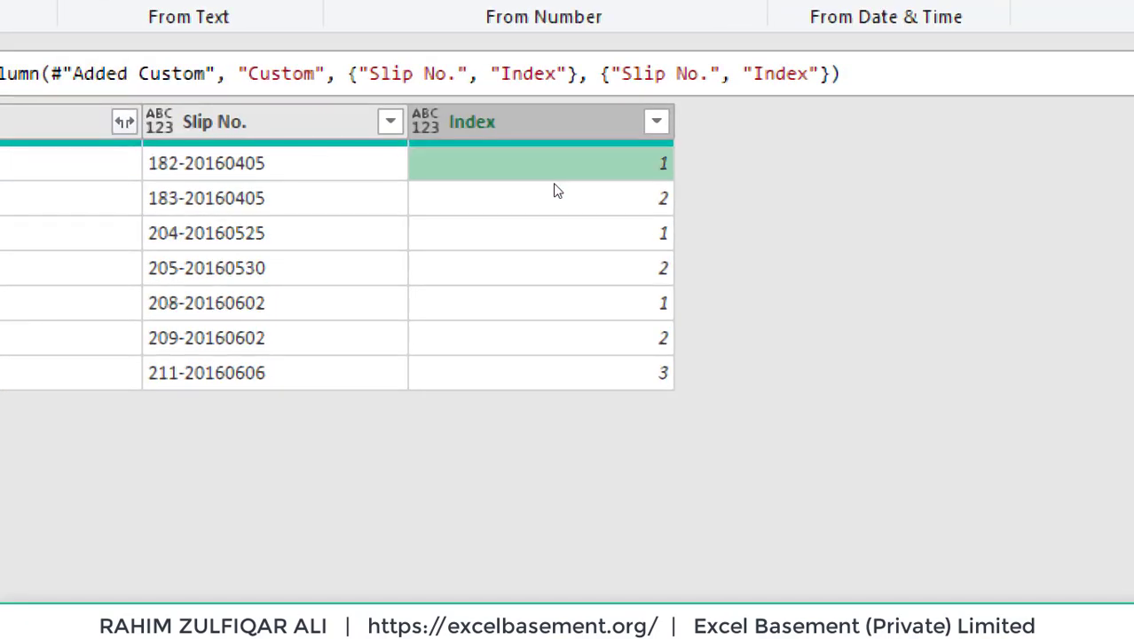
{"action": "left_click", "coordinate": [344, 181]}
{"action": "left_click", "coordinate": [415, 224]}
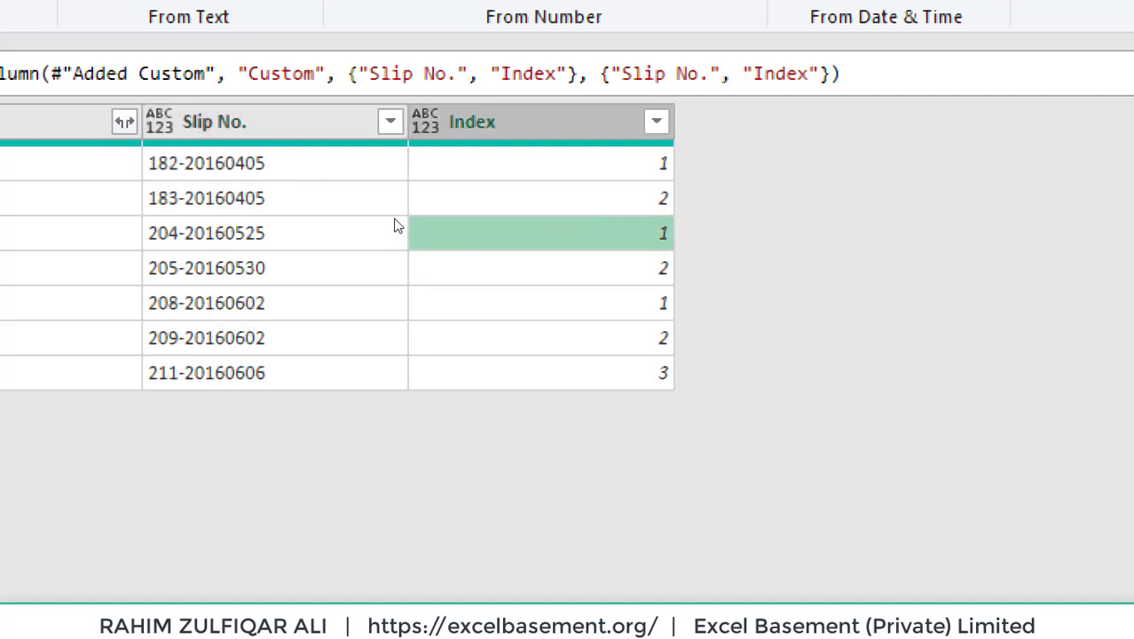
{"action": "left_click", "coordinate": [396, 226]}
{"action": "left_click", "coordinate": [85, 253]}
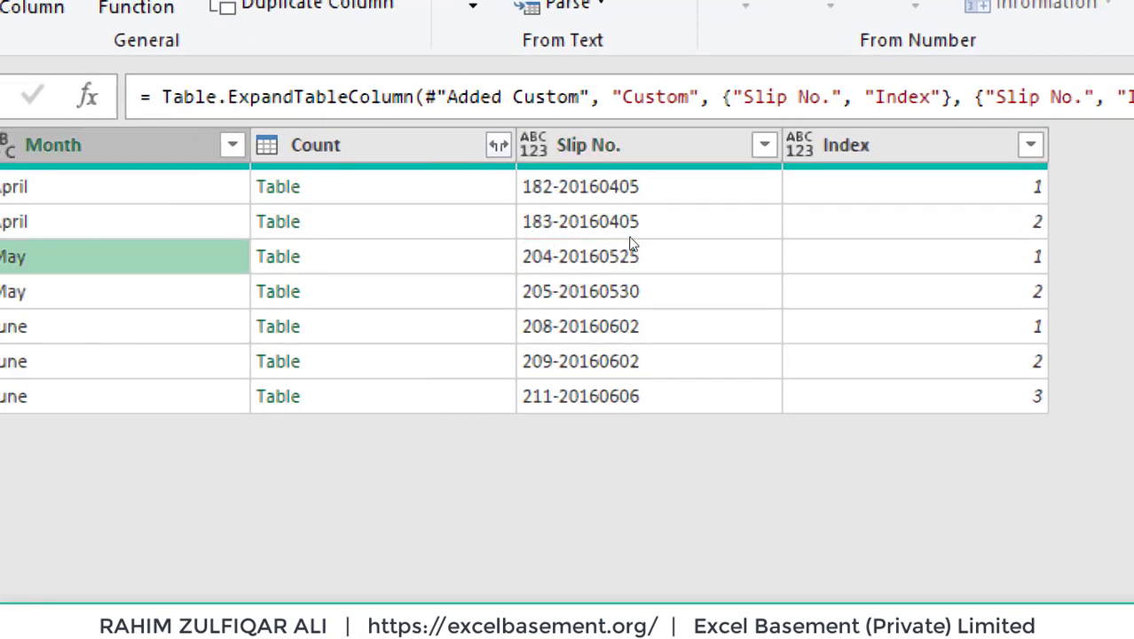
Check the first June row across its Index, Slip No. and Month values in the expanded table.
{"action": "left_click", "coordinate": [758, 323]}
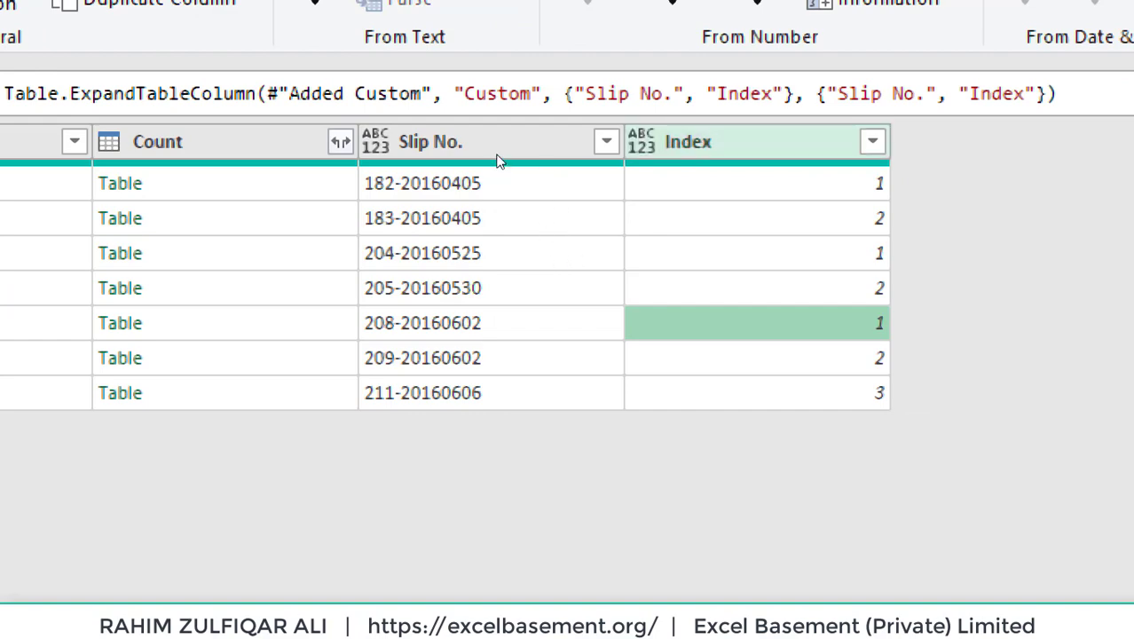
{"action": "key", "text": "Left"}
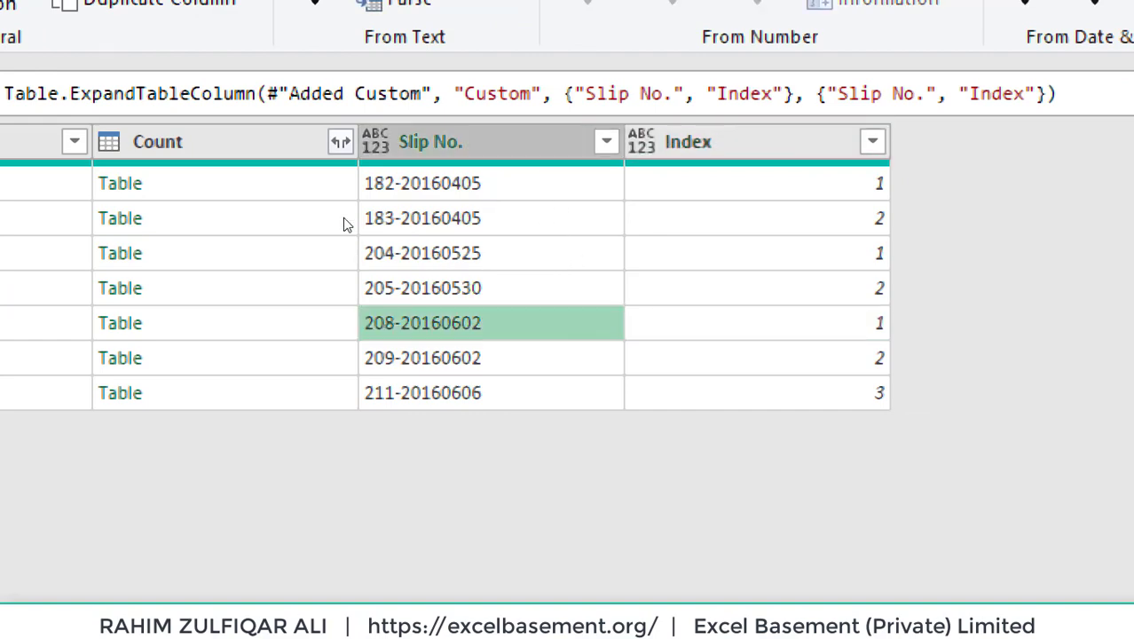
{"action": "key", "text": "Left"}
{"action": "key", "text": "Left"}
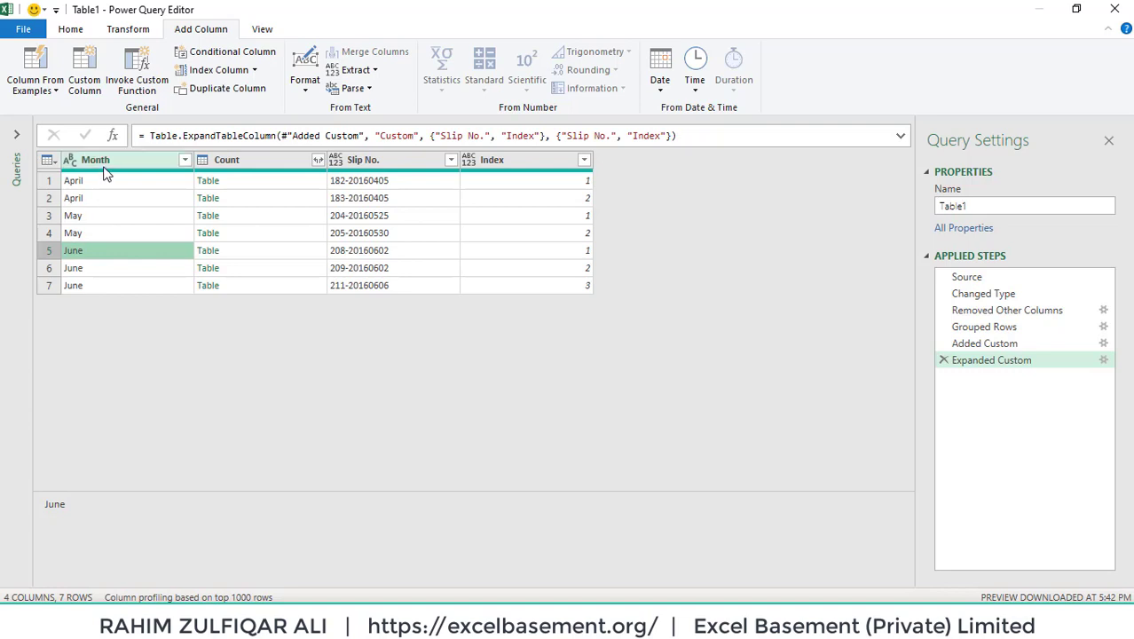
Remove the Count column from the expanded query table.
{"action": "left_click", "coordinate": [133, 169]}
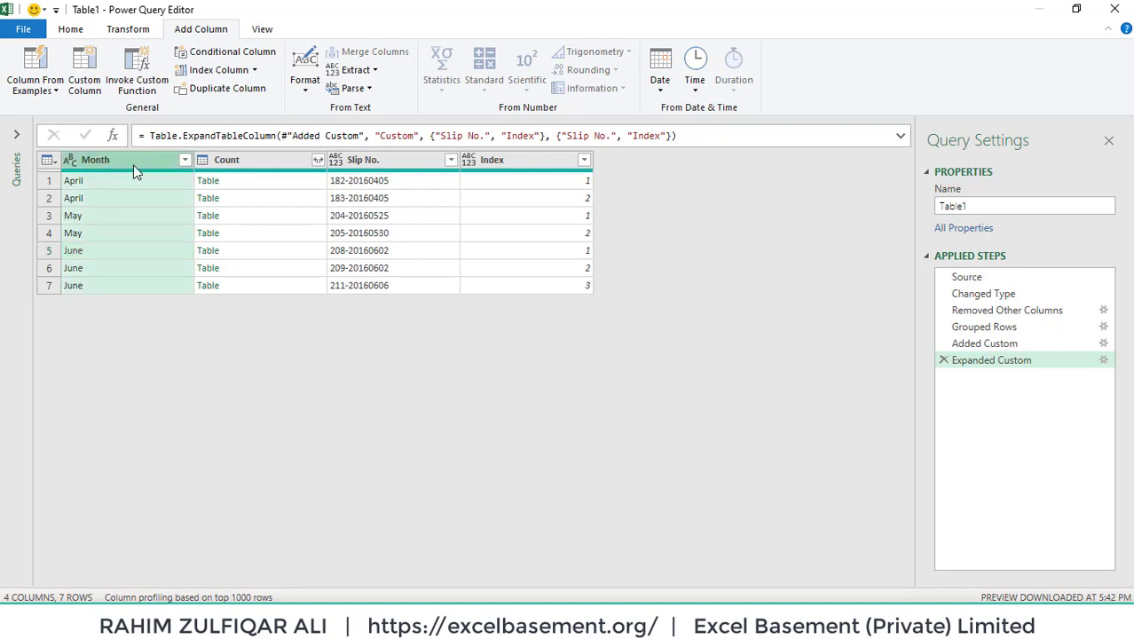
{"action": "left_click", "coordinate": [243, 165]}
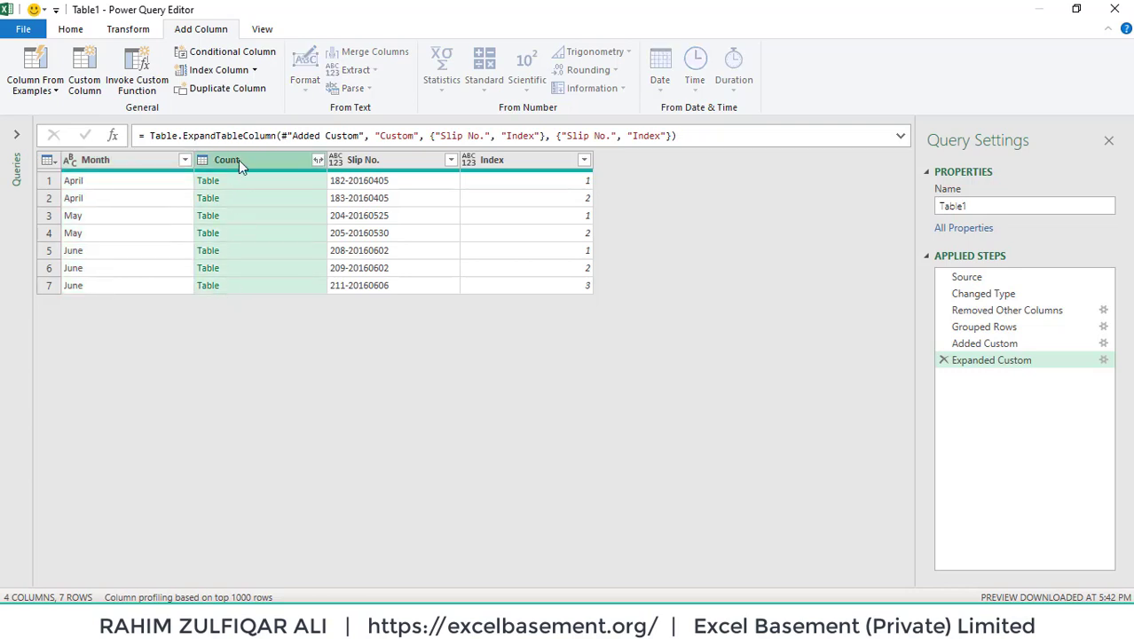
{"action": "right_click", "coordinate": [239, 159]}
{"action": "left_click", "coordinate": [281, 189]}
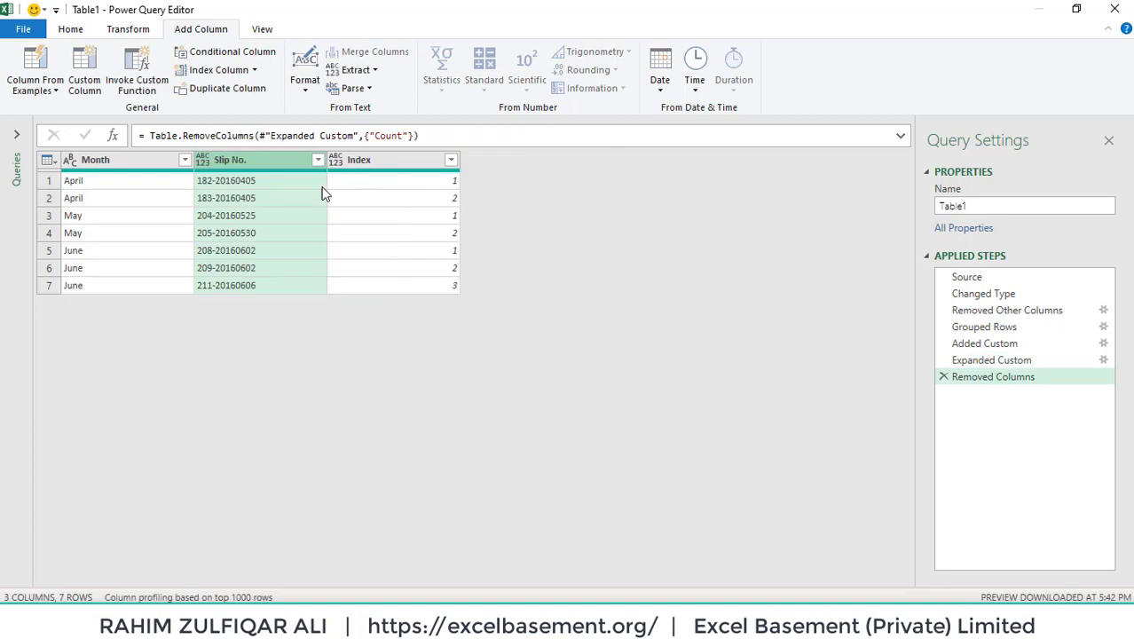
Pivot the Month column using Slip No. as the values column with the Don't Aggregate function.
{"action": "left_click", "coordinate": [164, 167]}
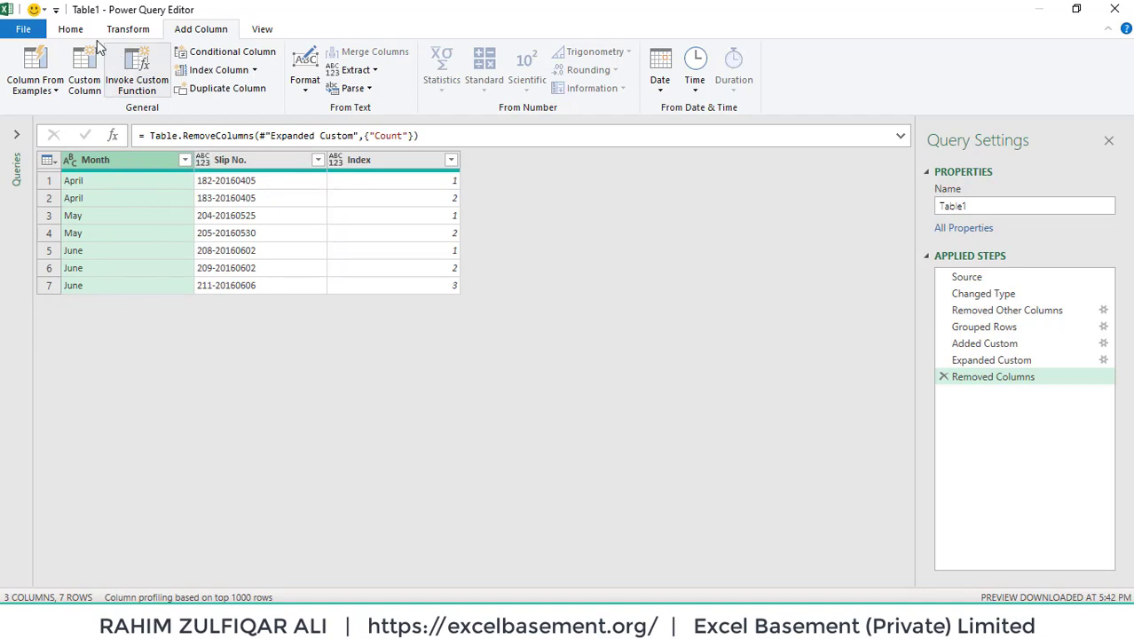
{"action": "left_click", "coordinate": [73, 31]}
{"action": "left_click", "coordinate": [128, 32]}
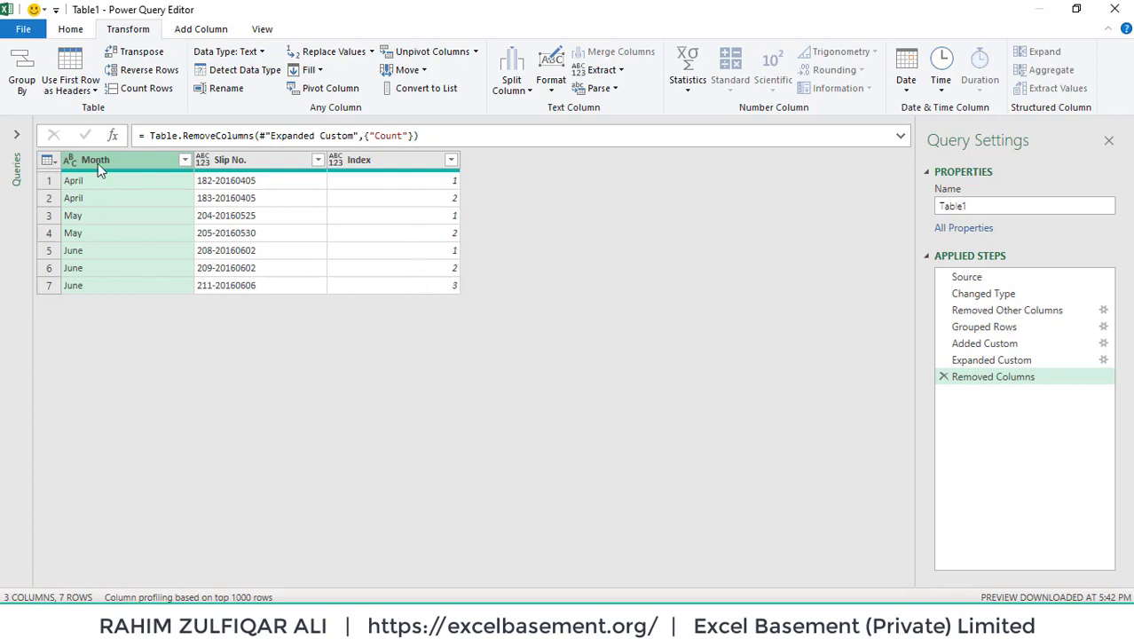
{"action": "left_click", "coordinate": [319, 88]}
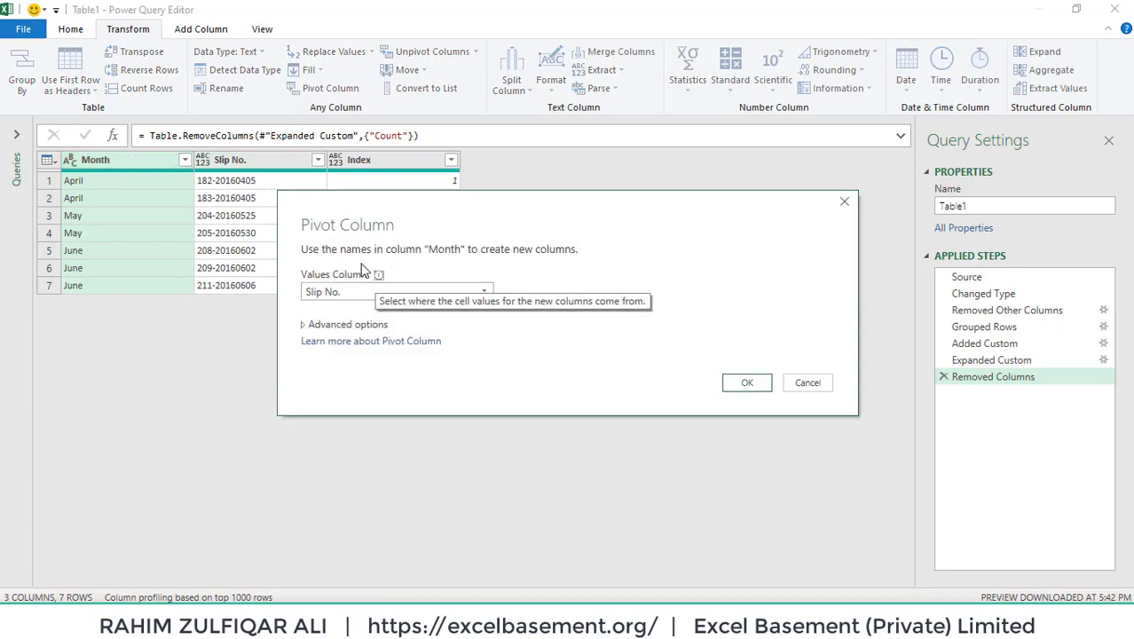
{"action": "left_click", "coordinate": [332, 294]}
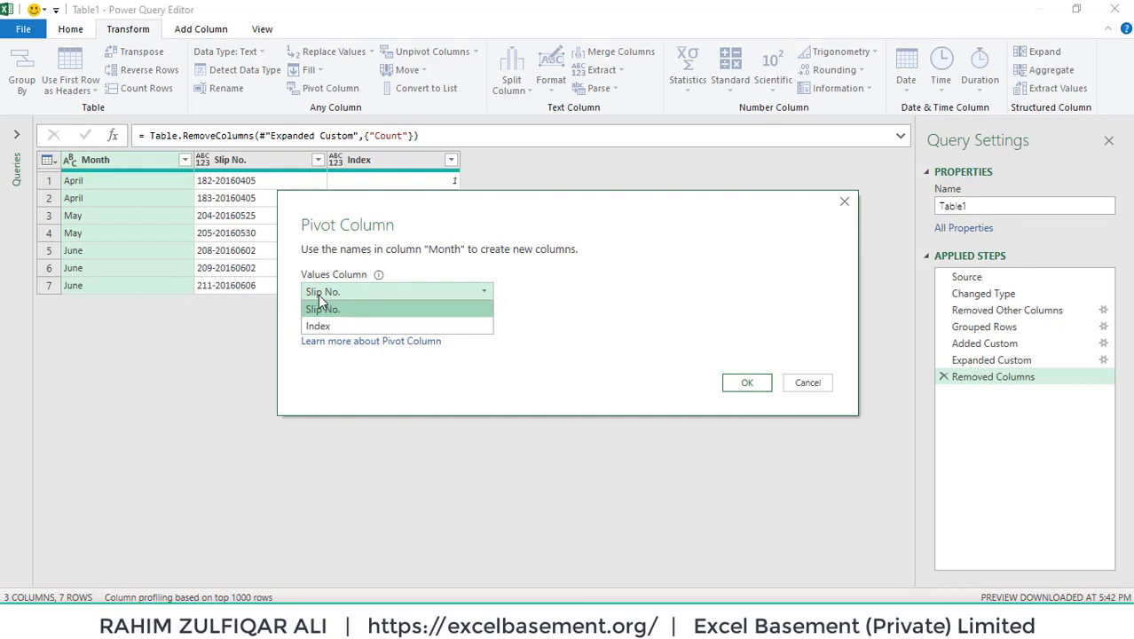
{"action": "left_click", "coordinate": [338, 310]}
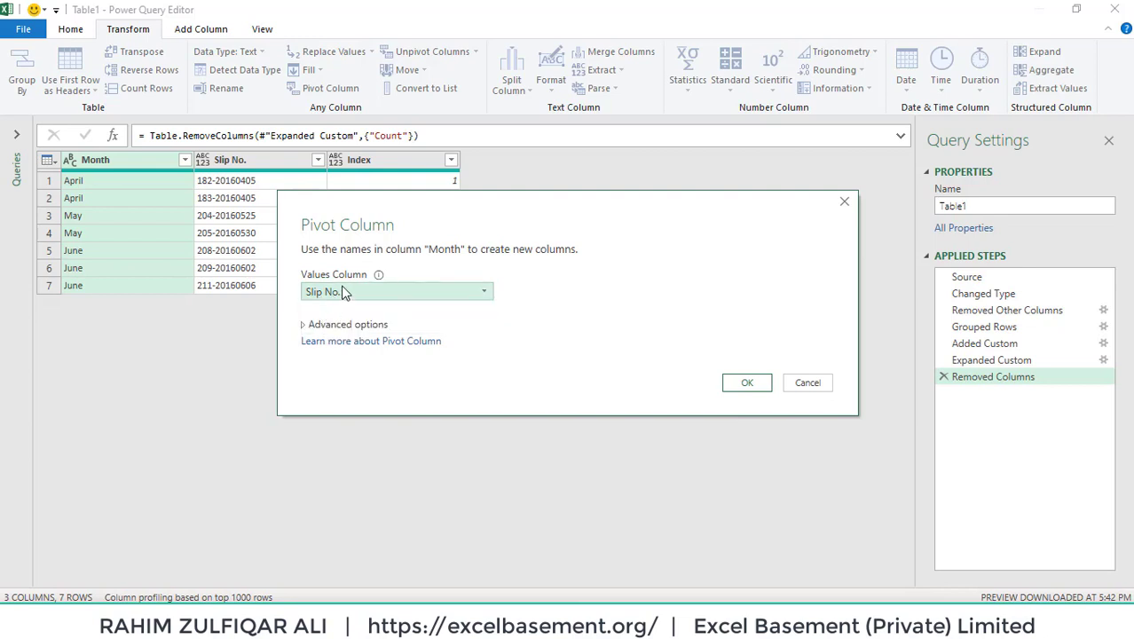
{"action": "left_click", "coordinate": [305, 326]}
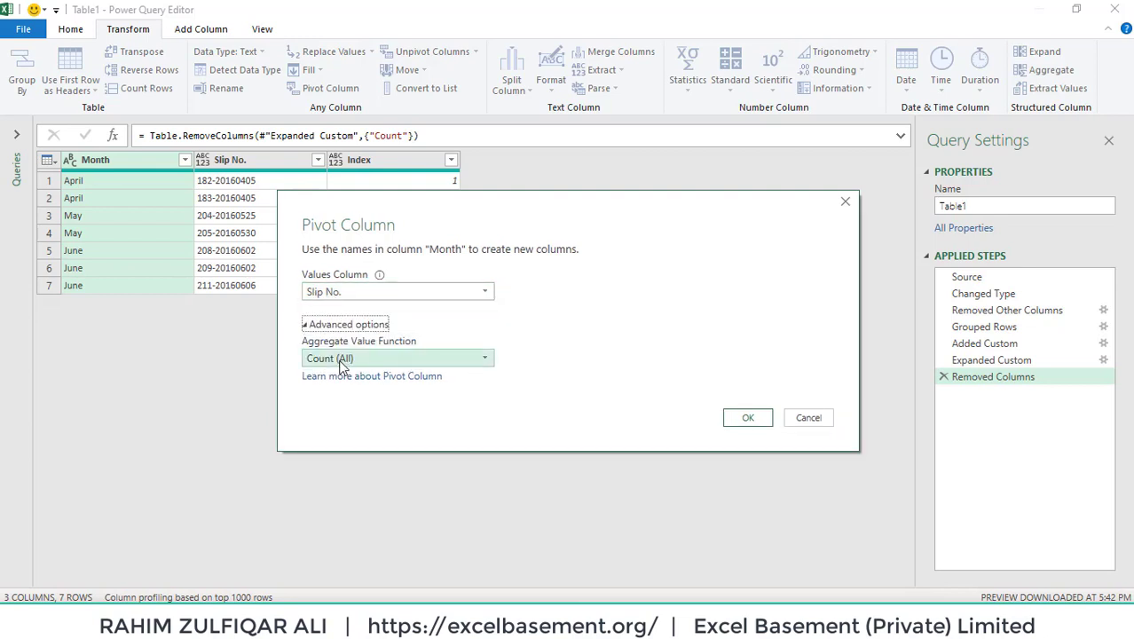
{"action": "left_click", "coordinate": [341, 361]}
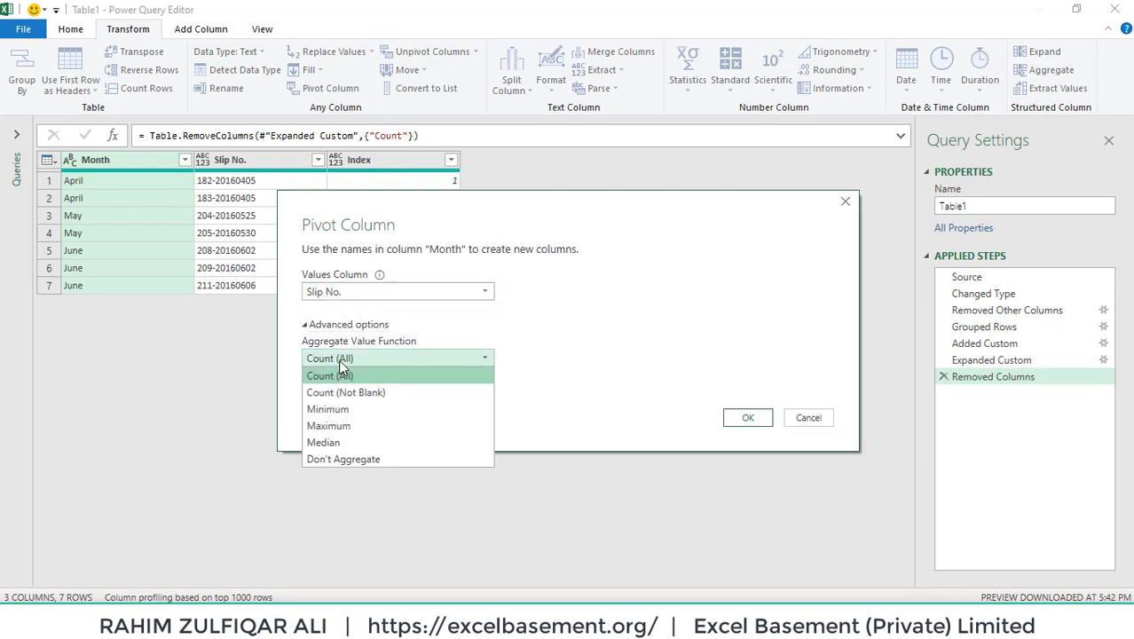
{"action": "left_click", "coordinate": [346, 457]}
{"action": "left_click", "coordinate": [732, 421]}
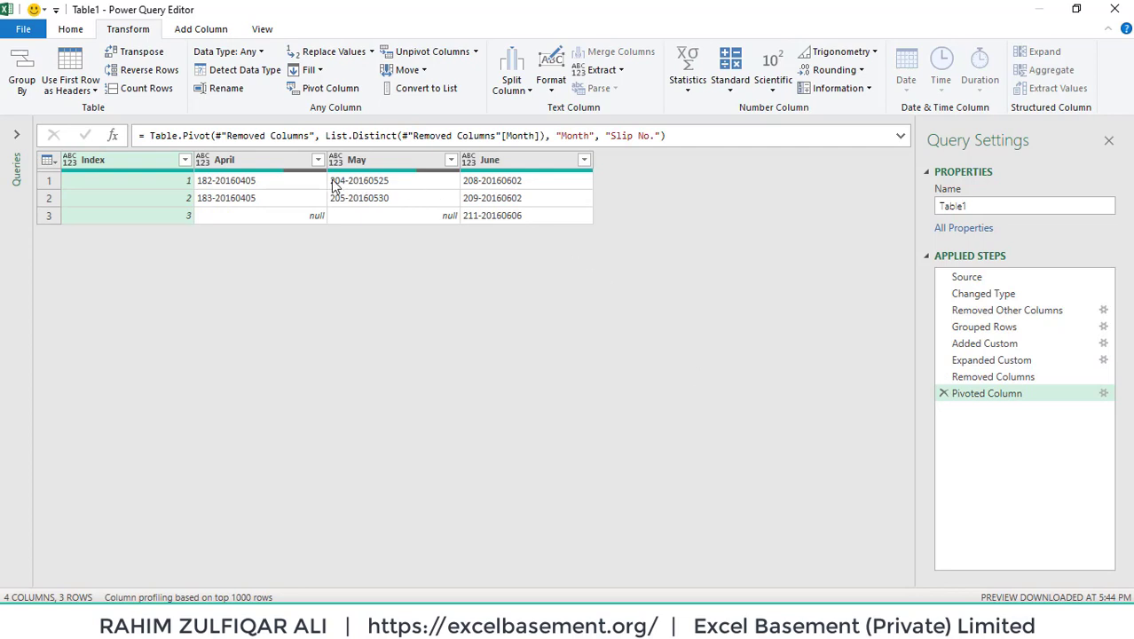
Examine the slip numbers under April, May and June in the pivoted table against their Index rows.
{"action": "left_click", "coordinate": [315, 182]}
{"action": "left_click", "coordinate": [359, 182]}
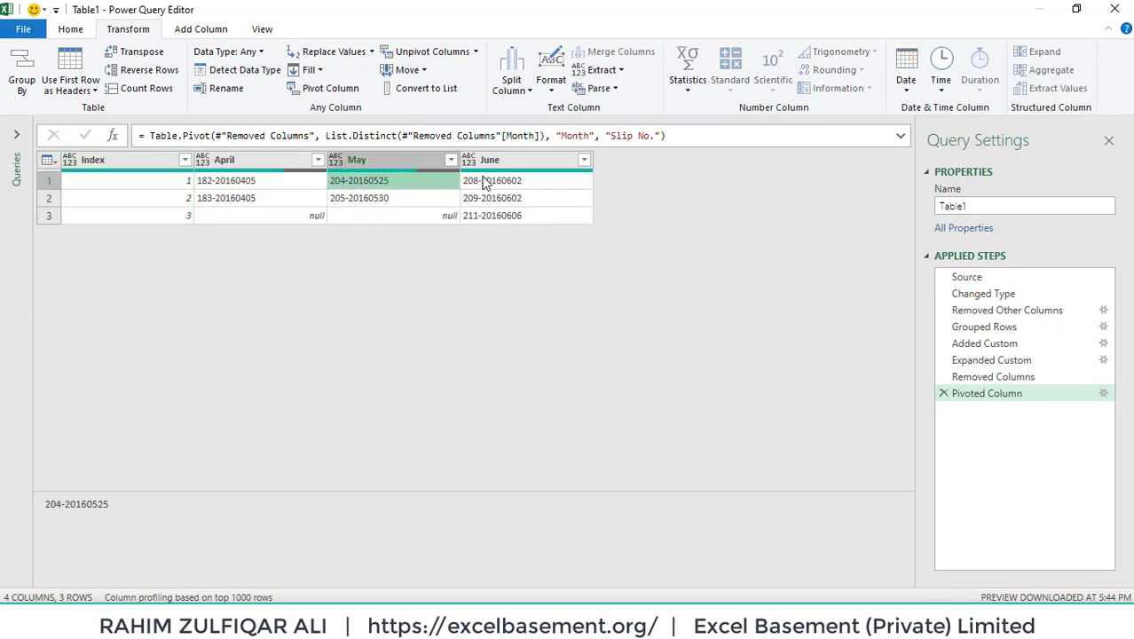
{"action": "left_click", "coordinate": [483, 182]}
{"action": "left_click", "coordinate": [486, 200]}
{"action": "left_click", "coordinate": [484, 215]}
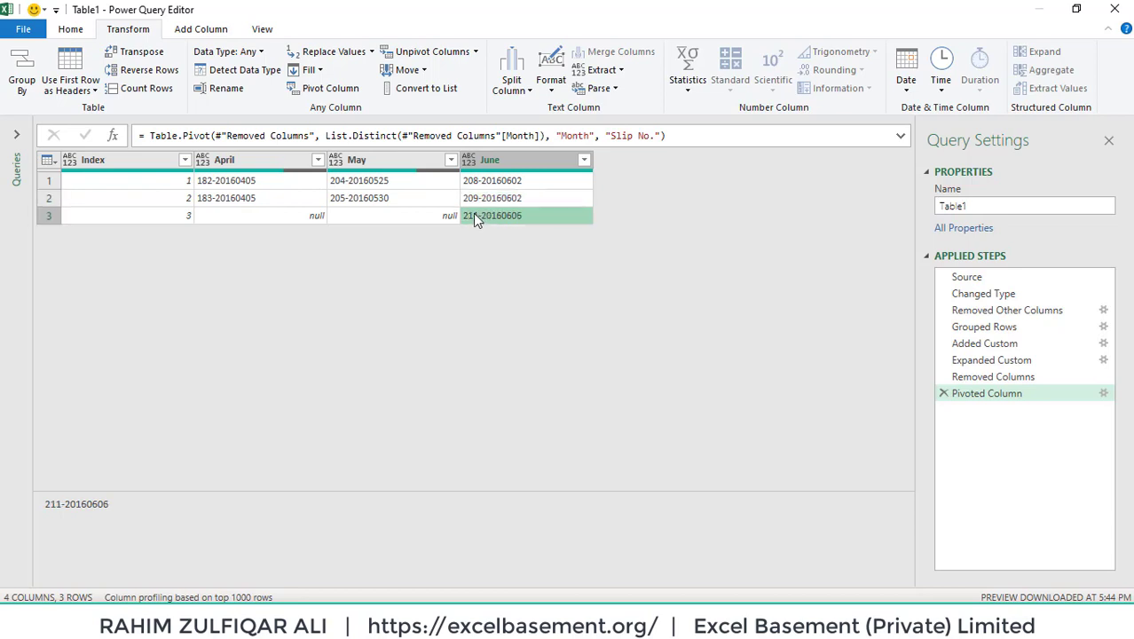
{"action": "left_click", "coordinate": [418, 197]}
{"action": "left_click", "coordinate": [353, 182]}
{"action": "left_click", "coordinate": [304, 182]}
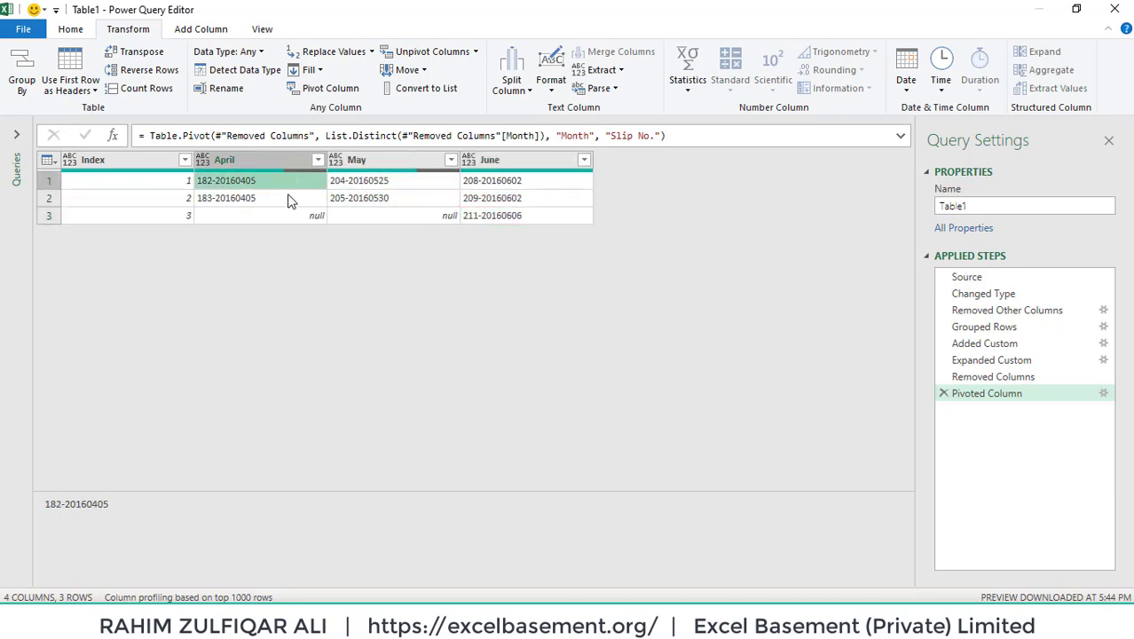
{"action": "left_click", "coordinate": [287, 201]}
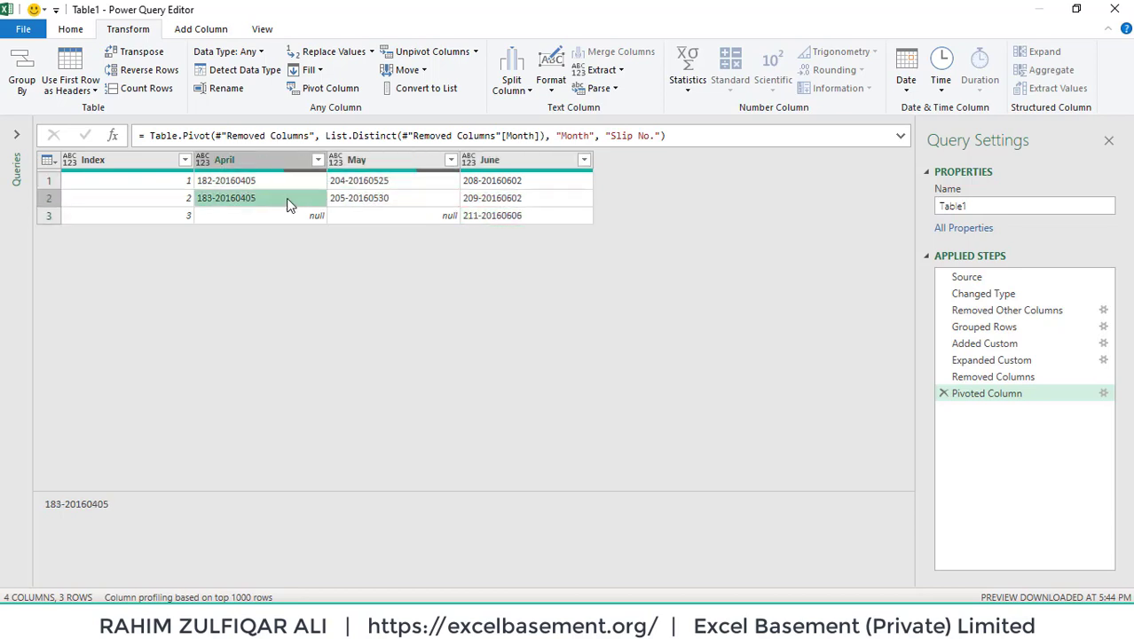
{"action": "left_click", "coordinate": [144, 164]}
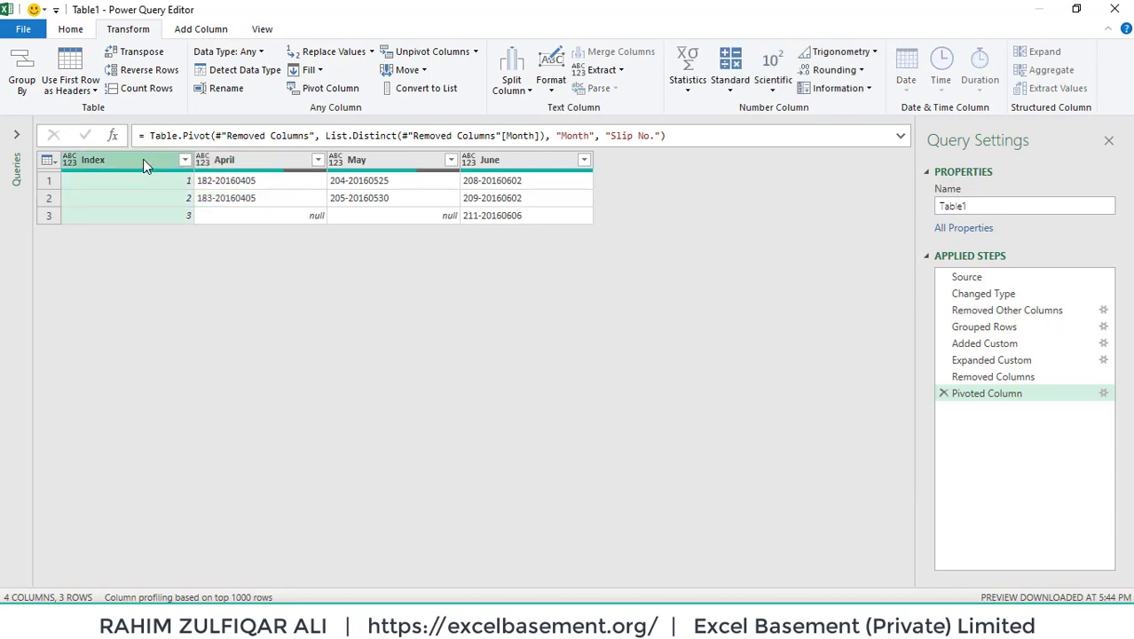
{"action": "left_click", "coordinate": [248, 184]}
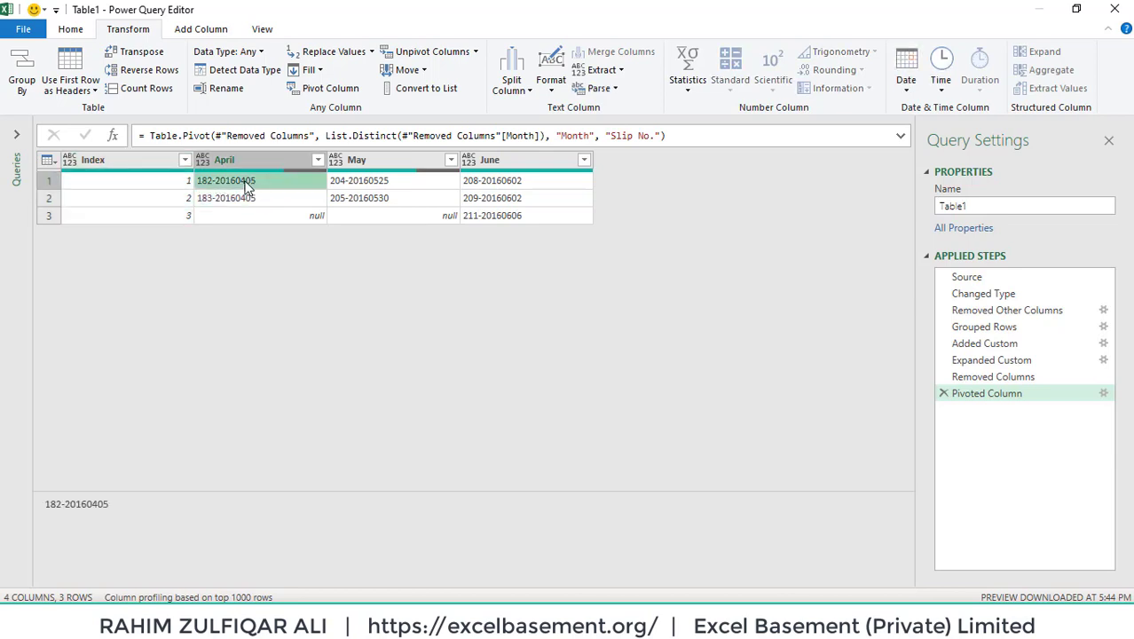
{"action": "left_click", "coordinate": [182, 198]}
{"action": "left_click", "coordinate": [182, 215]}
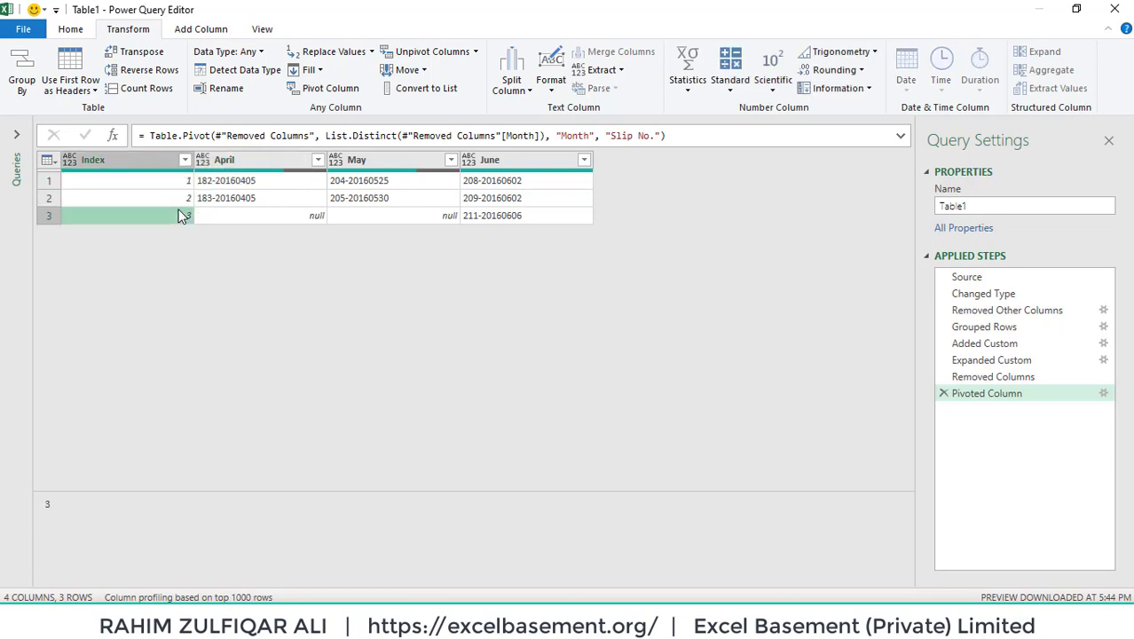
{"action": "left_click", "coordinate": [213, 181]}
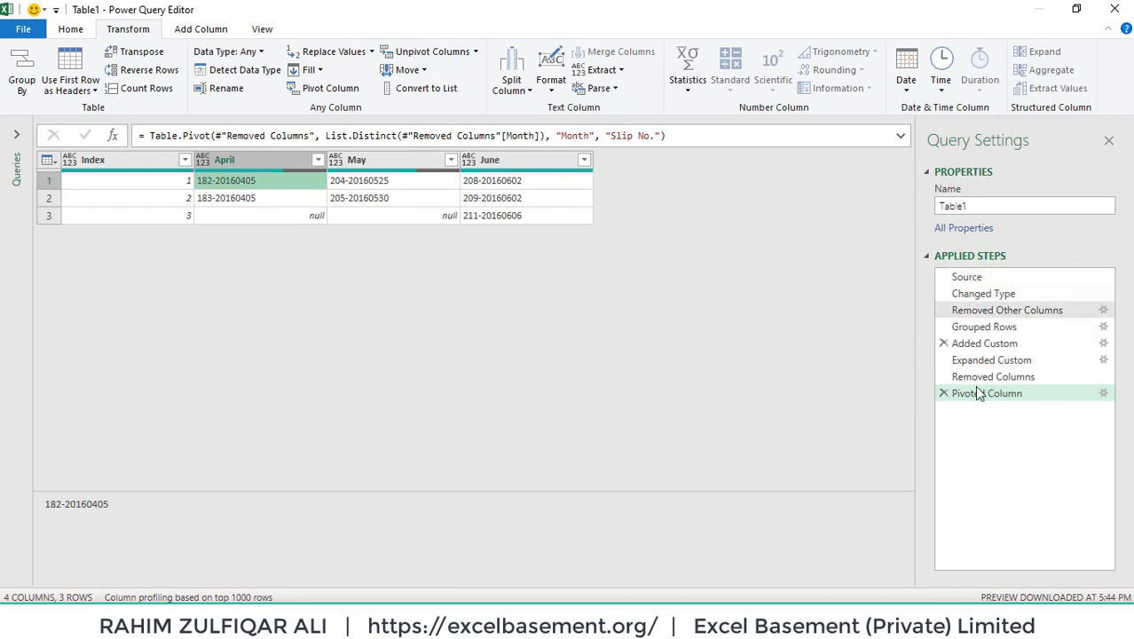
Review the query's M code in the Advanced Editor and close it without changes.
{"action": "left_click", "coordinate": [86, 30]}
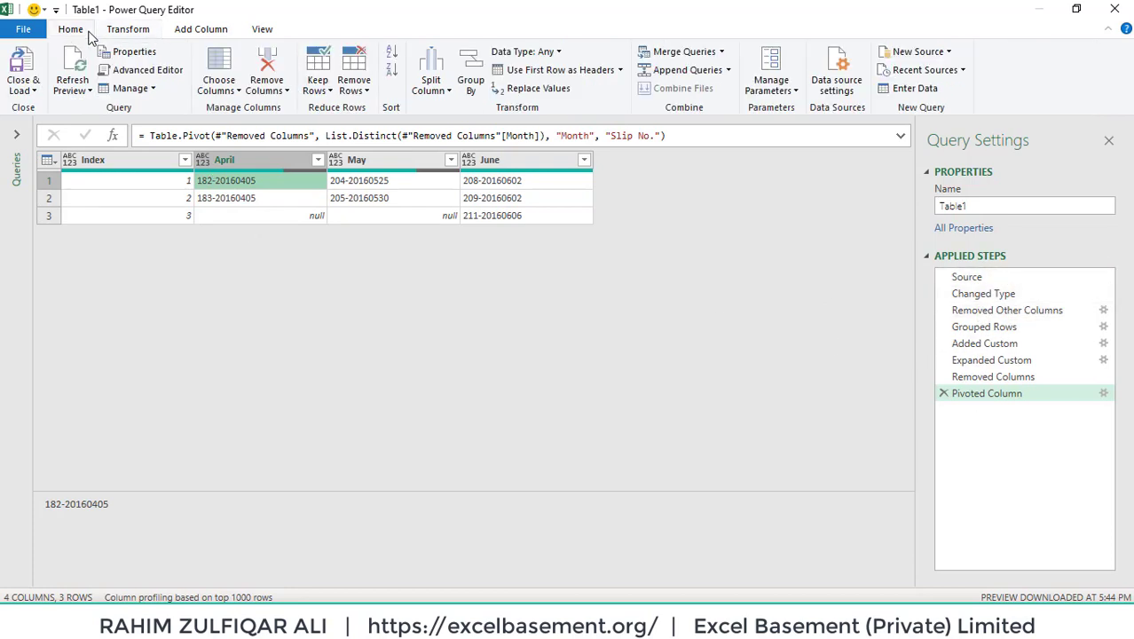
{"action": "left_click", "coordinate": [137, 71]}
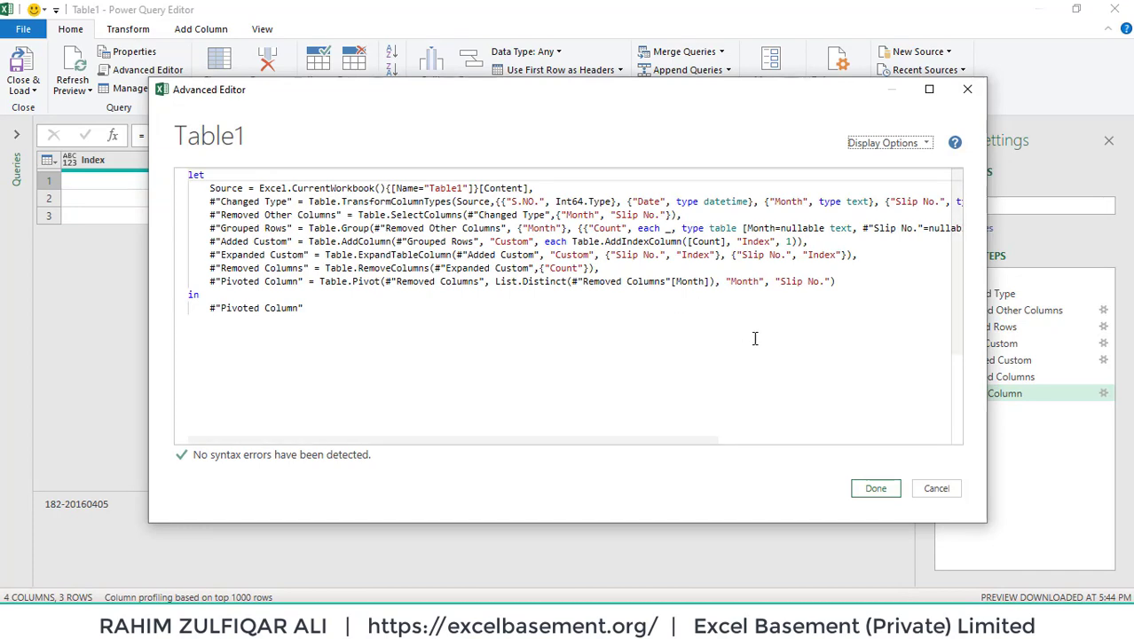
{"action": "left_click", "coordinate": [937, 488]}
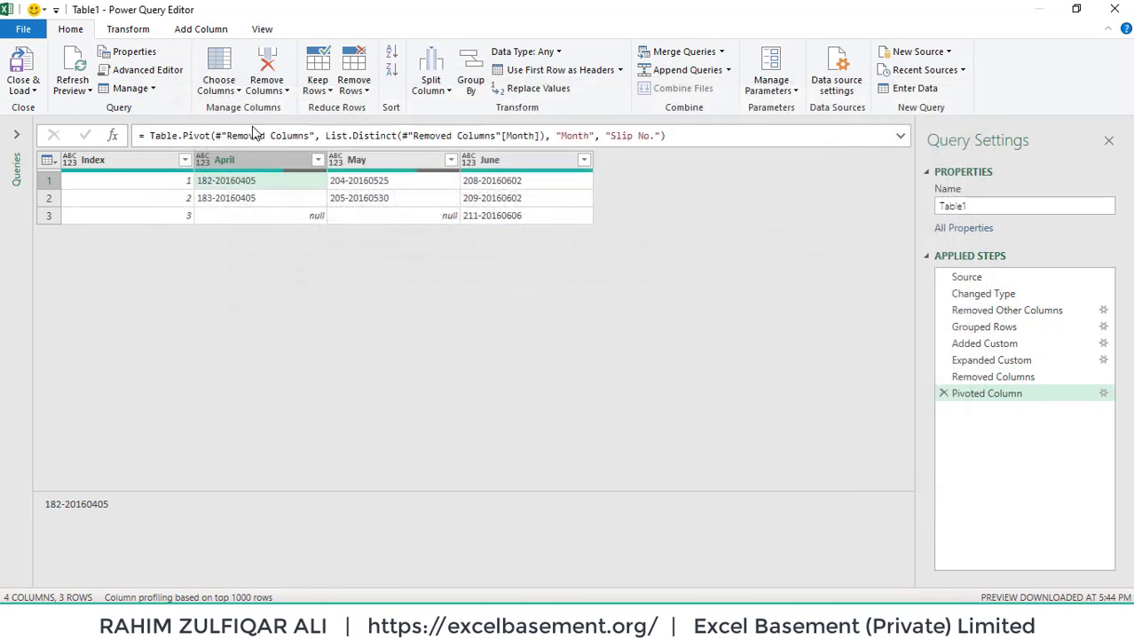
Close and load the query result into the workbook, and dock the Queries & Connections pane beside the data sheet.
{"action": "left_click", "coordinate": [34, 89]}
{"action": "left_click", "coordinate": [40, 109]}
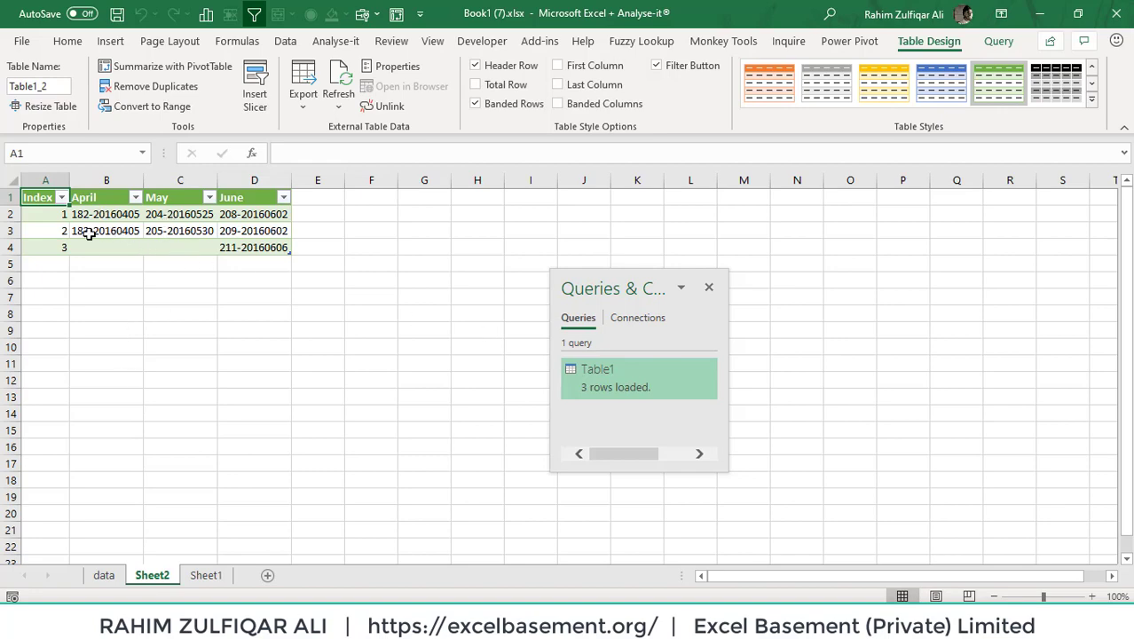
{"action": "left_click", "coordinate": [104, 575]}
{"action": "left_click_drag", "start_coordinate": [586, 282], "coordinate": [1117, 281]}
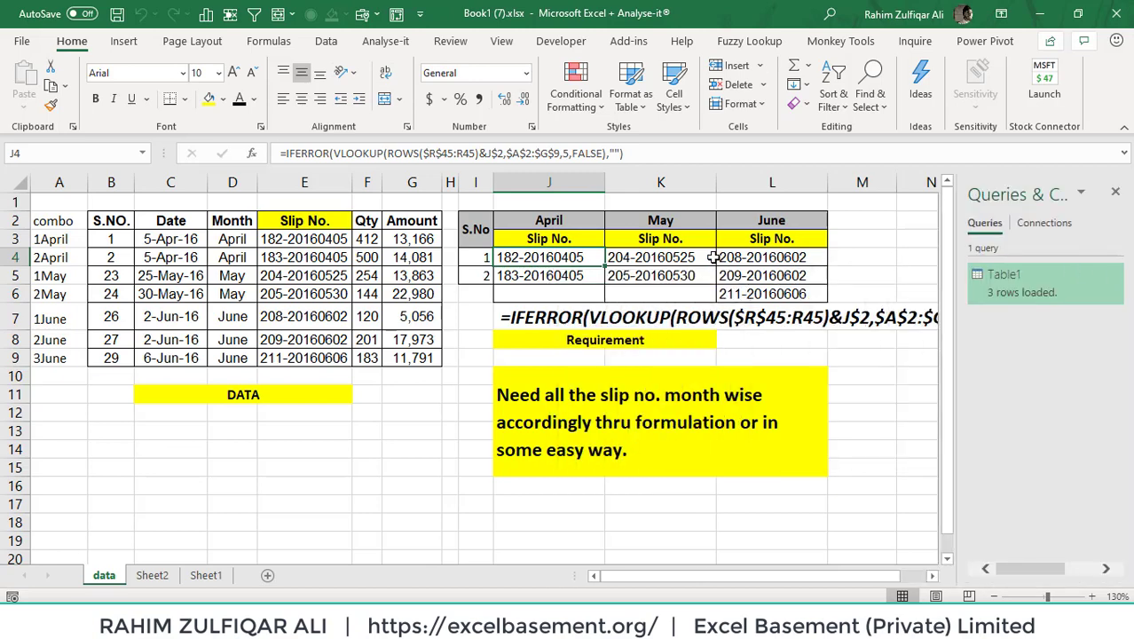
Review the IFERROR VLOOKUP formula in J4 and the combo helper column on the data sheet, and return to the loaded table in Sheet2.
{"action": "double_click", "coordinate": [574, 254]}
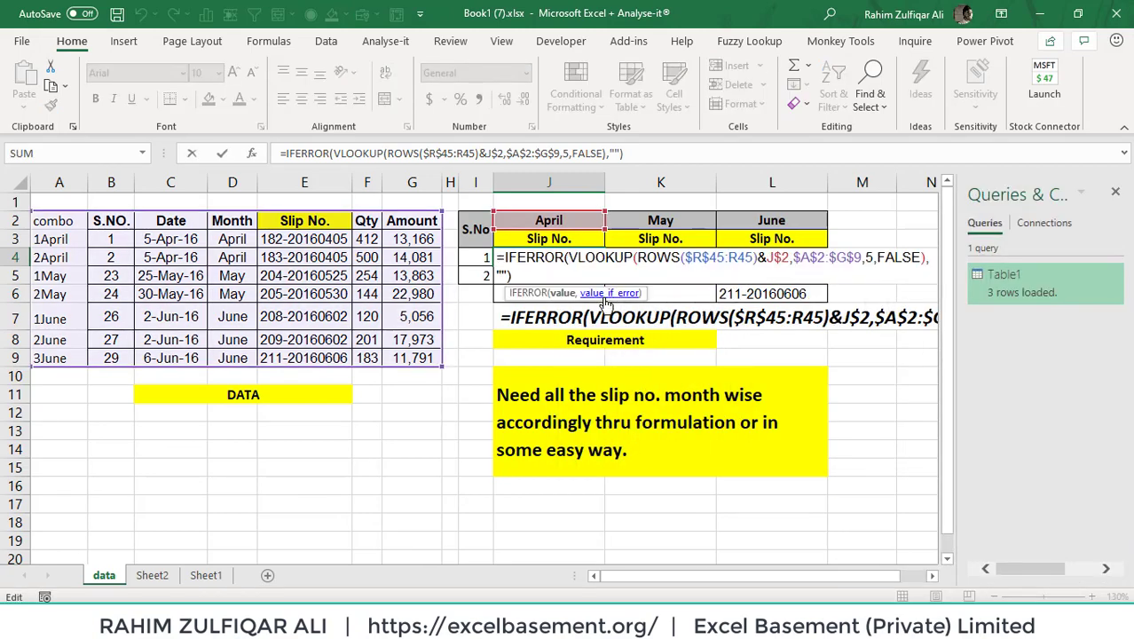
{"action": "key", "text": "Return"}
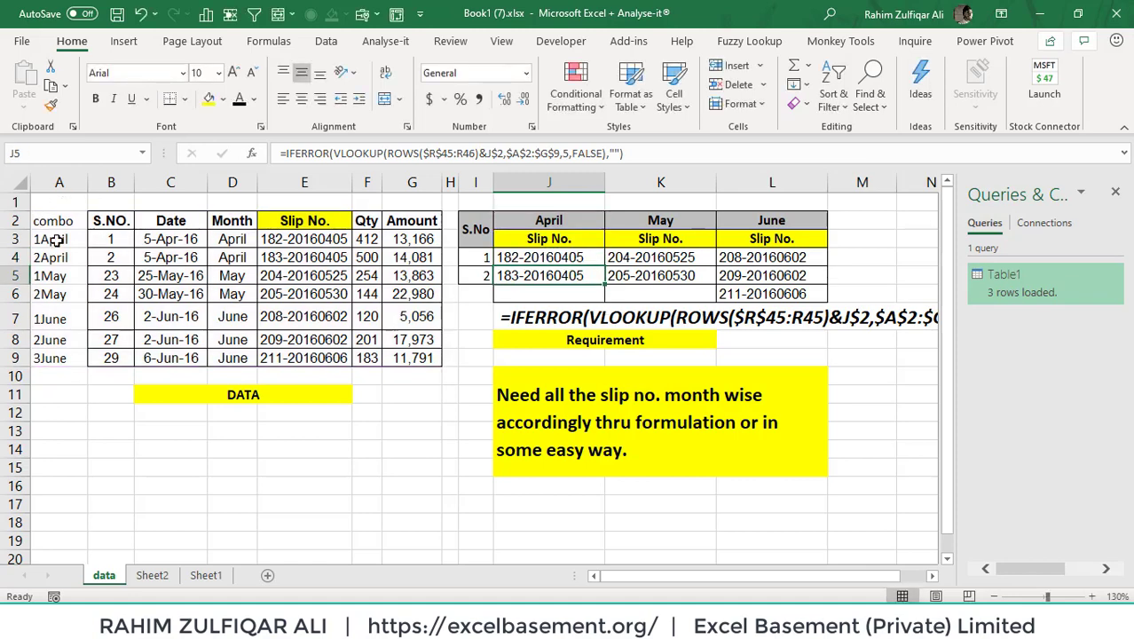
{"action": "left_click_drag", "start_coordinate": [56, 240], "coordinate": [54, 376]}
{"action": "left_click", "coordinate": [152, 575]}
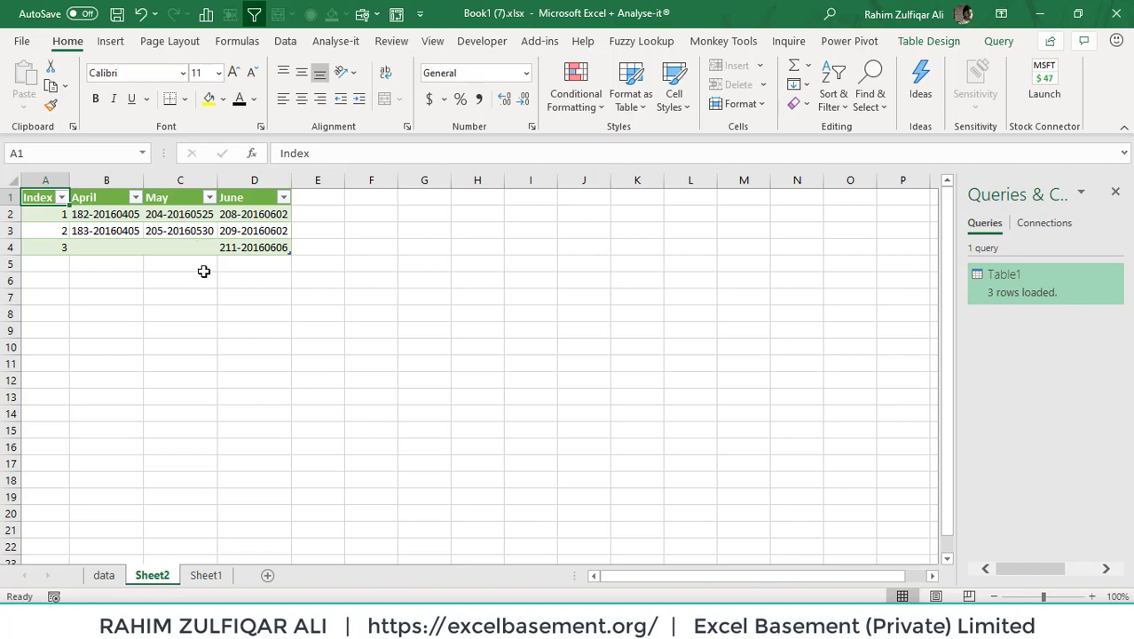
In the Sheet1 source table, fill the last record in row 8 down into rows 9 and 10.
{"action": "left_click", "coordinate": [213, 577]}
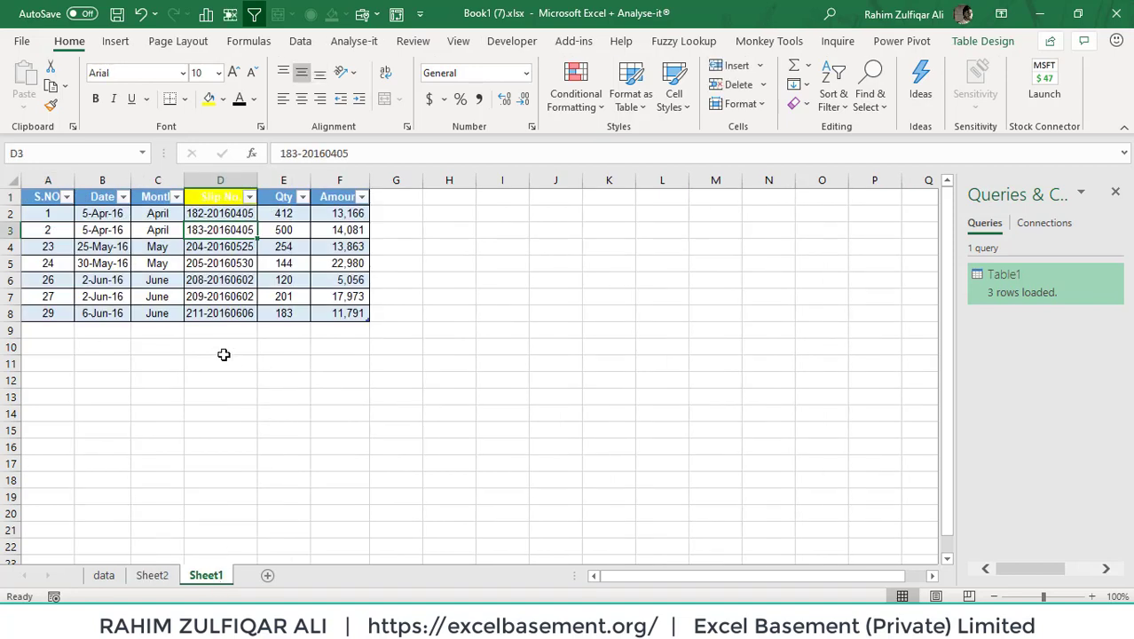
{"action": "left_click", "coordinate": [210, 314]}
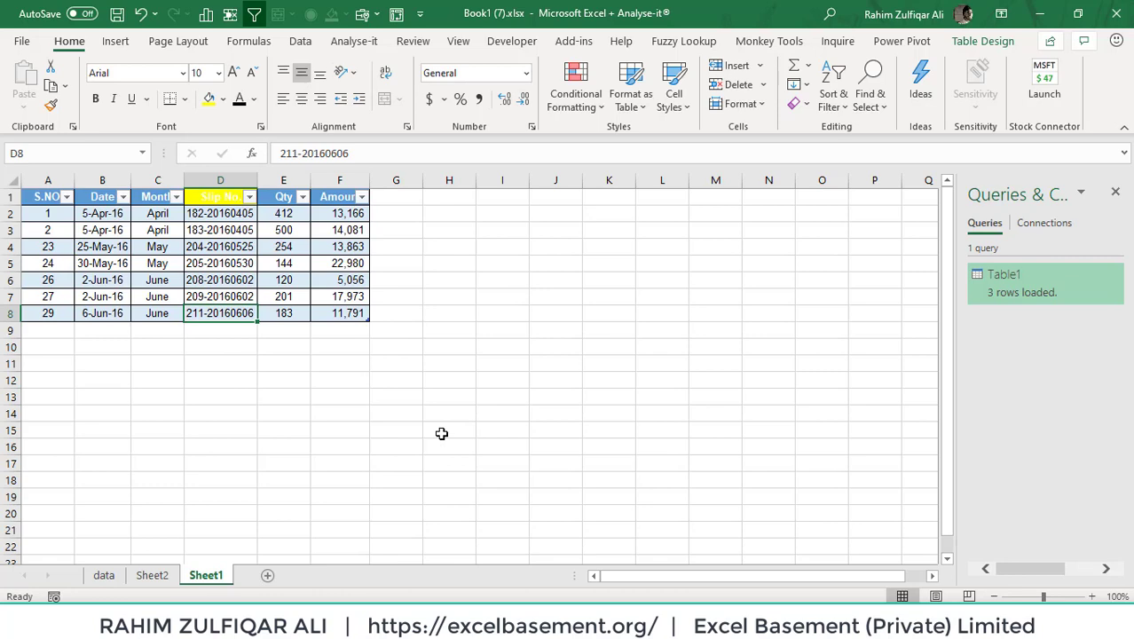
{"action": "key", "text": "Home"}
{"action": "key", "text": "shift+Right"}
{"action": "key", "text": "shift+Right"}
{"action": "key", "text": "shift+Right"}
{"action": "key", "text": "shift+Right"}
{"action": "key", "text": "shift+Right"}
{"action": "key", "text": "shift+Down"}
{"action": "key", "text": "shift+Down"}
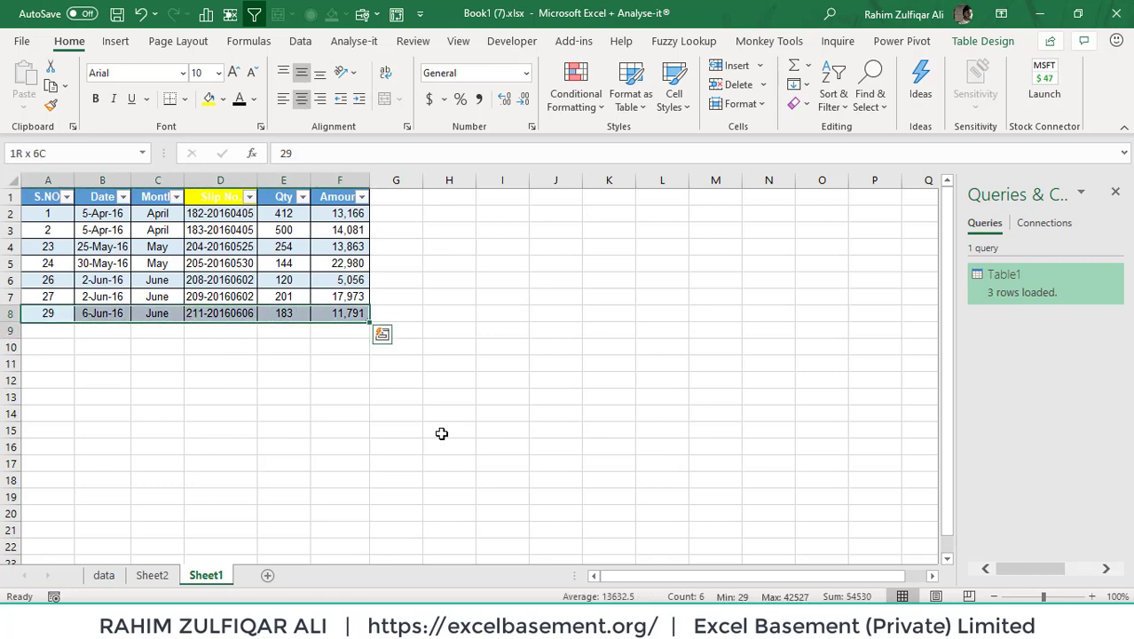
{"action": "key", "text": "ctrl+d"}
Set the Month of the new record in row 10 to July.
{"action": "key", "text": "Down"}
{"action": "key", "text": "Down"}
{"action": "key", "text": "Right"}
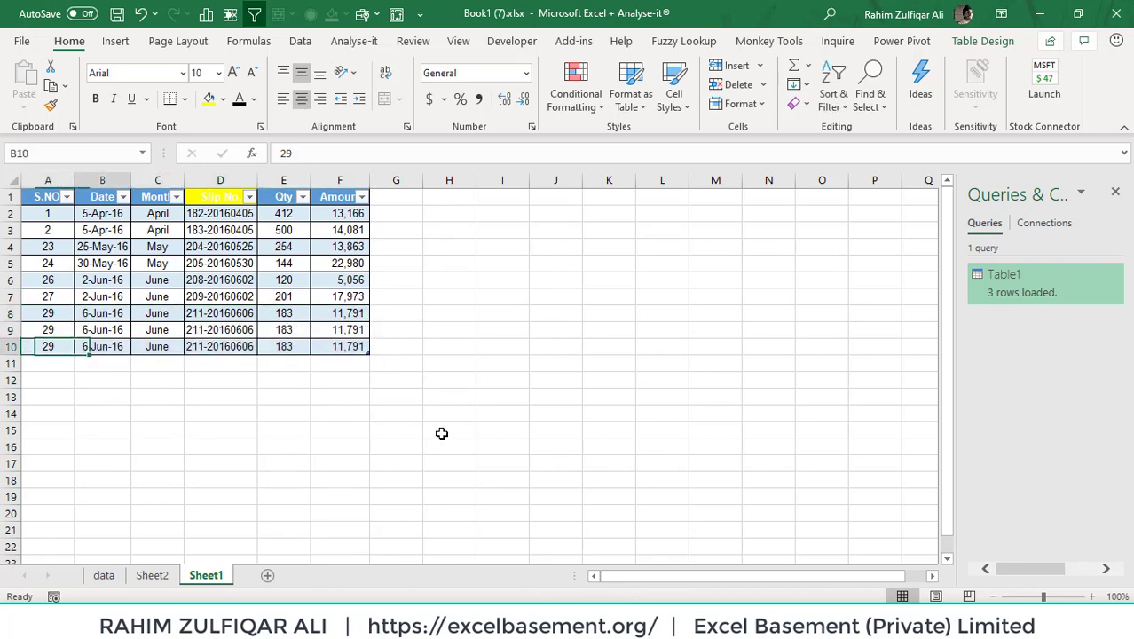
{"action": "key", "text": "Right"}
{"action": "type", "text": "July"}
{"action": "key", "text": "Return"}
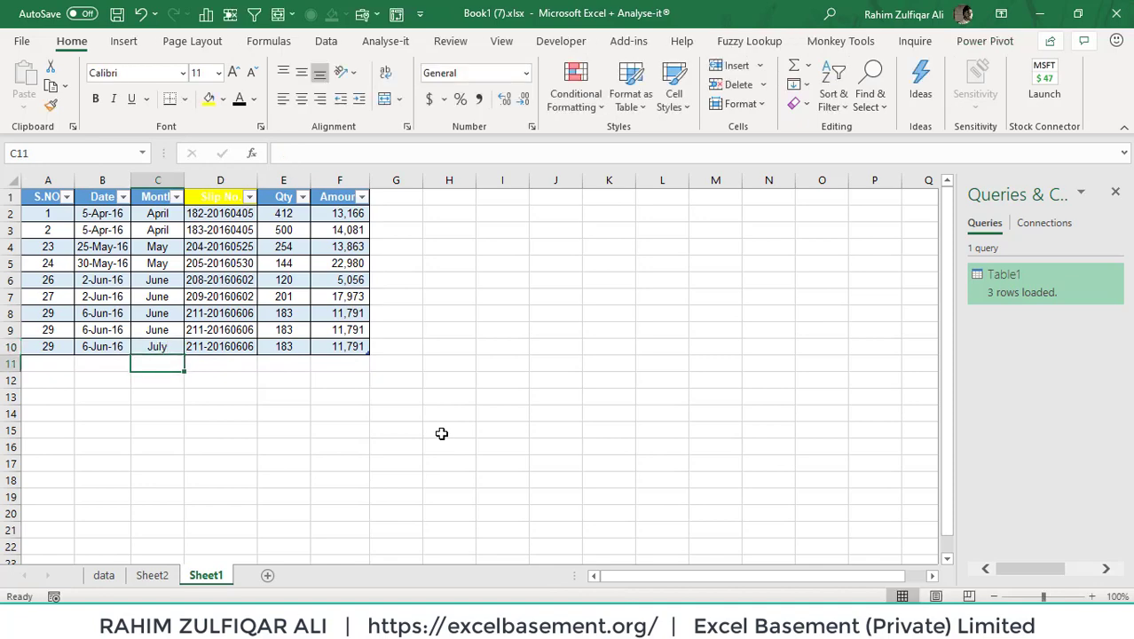
Refresh the loaded query table on Sheet2 to bring in the new June and July source records.
{"action": "left_click", "coordinate": [155, 575]}
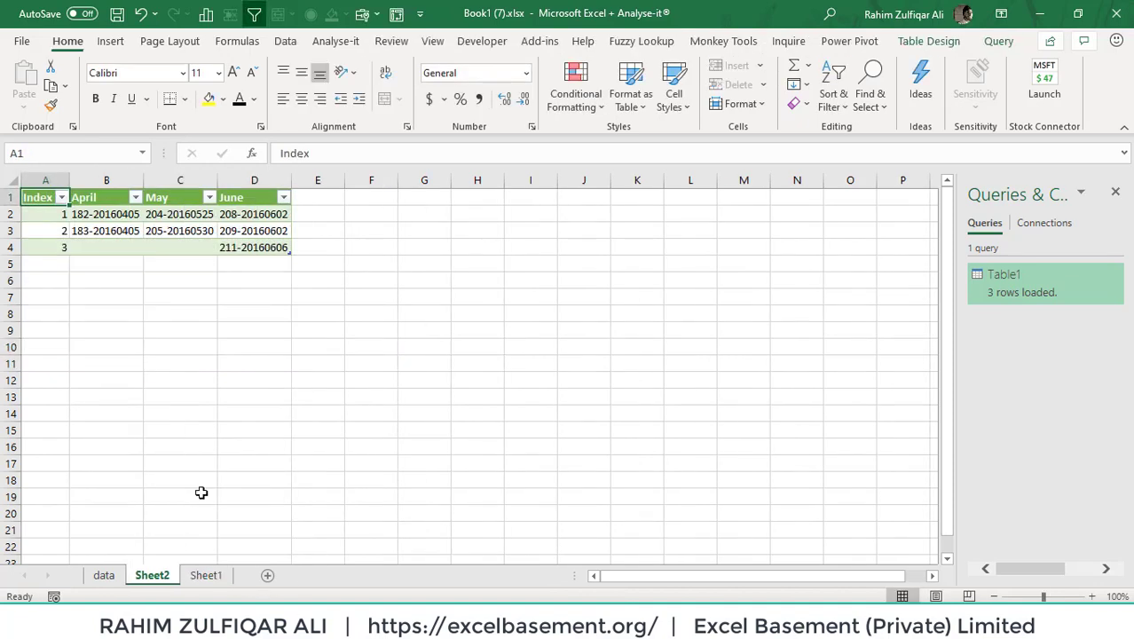
{"action": "left_click", "coordinate": [210, 234]}
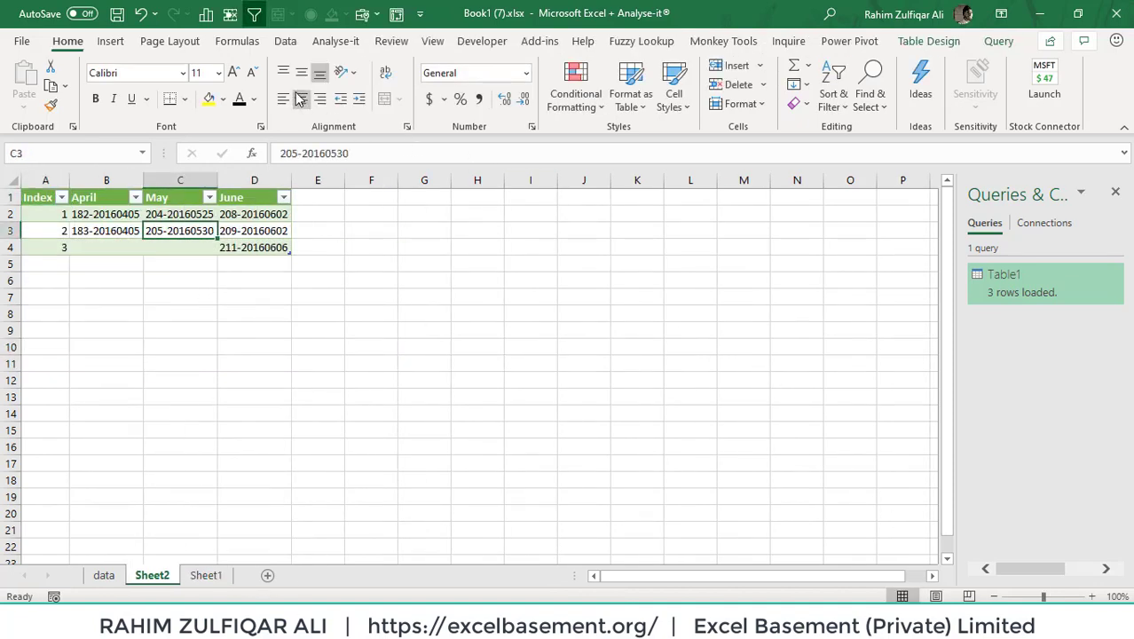
{"action": "left_click", "coordinate": [285, 45]}
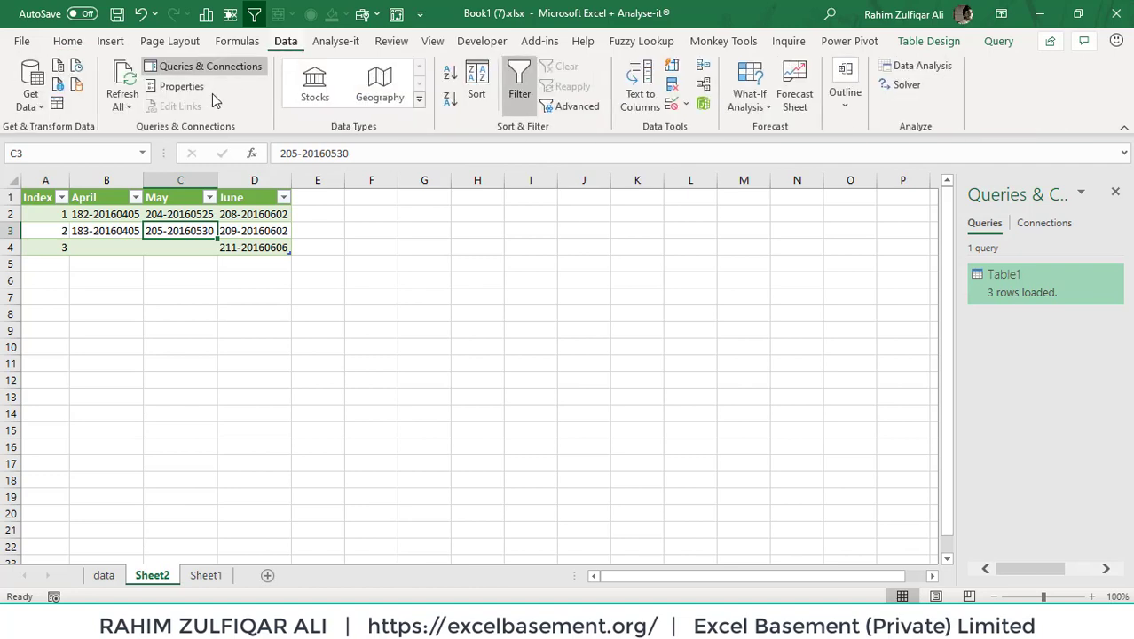
{"action": "left_click", "coordinate": [123, 79]}
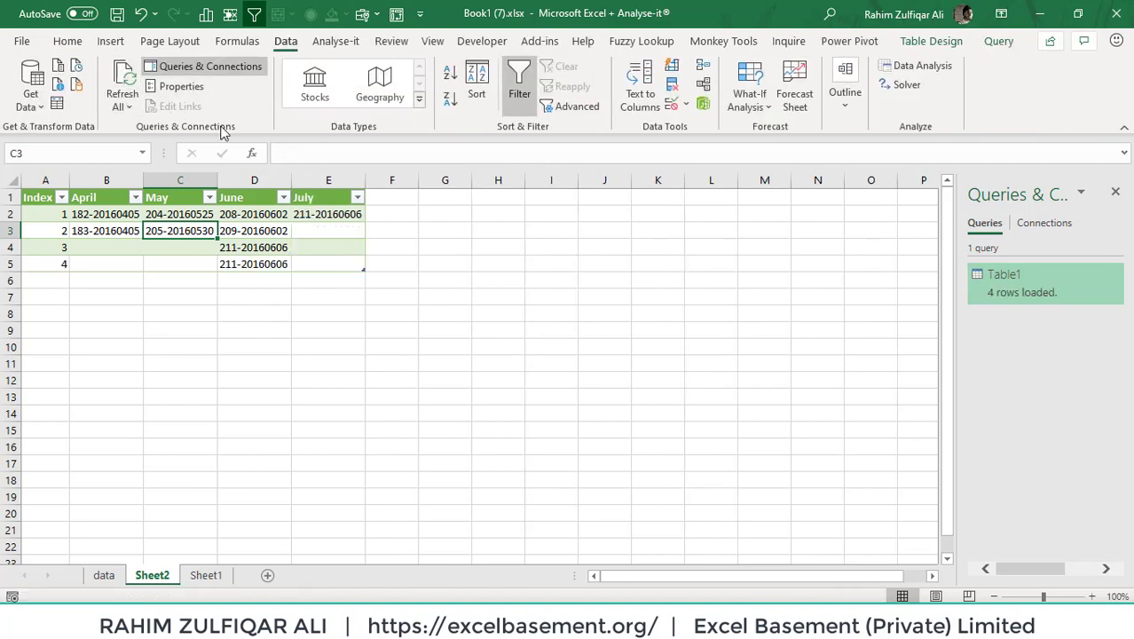
Check the refreshed table's last June slip number in D5 and the first July slip number in E2.
{"action": "left_click", "coordinate": [271, 263]}
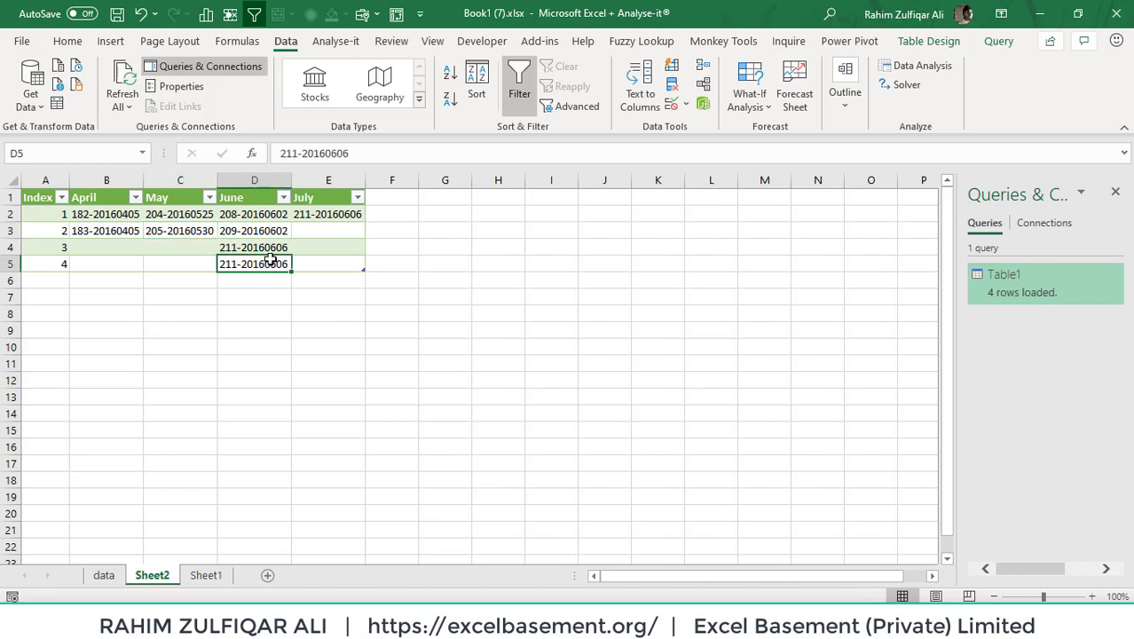
{"action": "key", "text": "ctrl+c"}
{"action": "left_click", "coordinate": [321, 216]}
{"action": "key", "text": "Escape"}
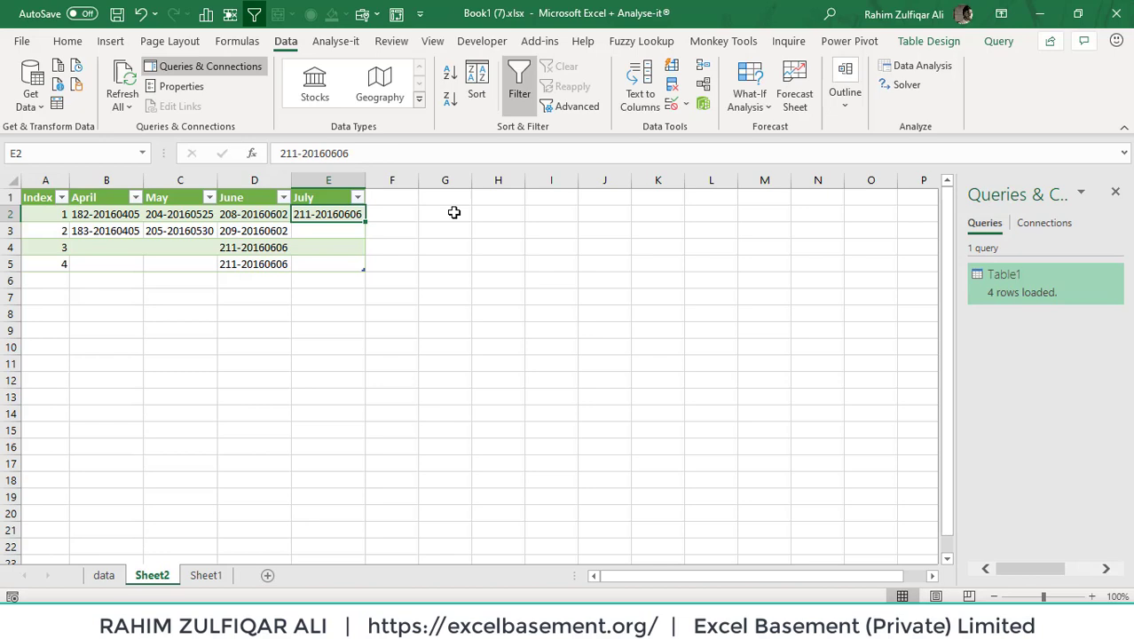
{"action": "left_click", "coordinate": [271, 264]}
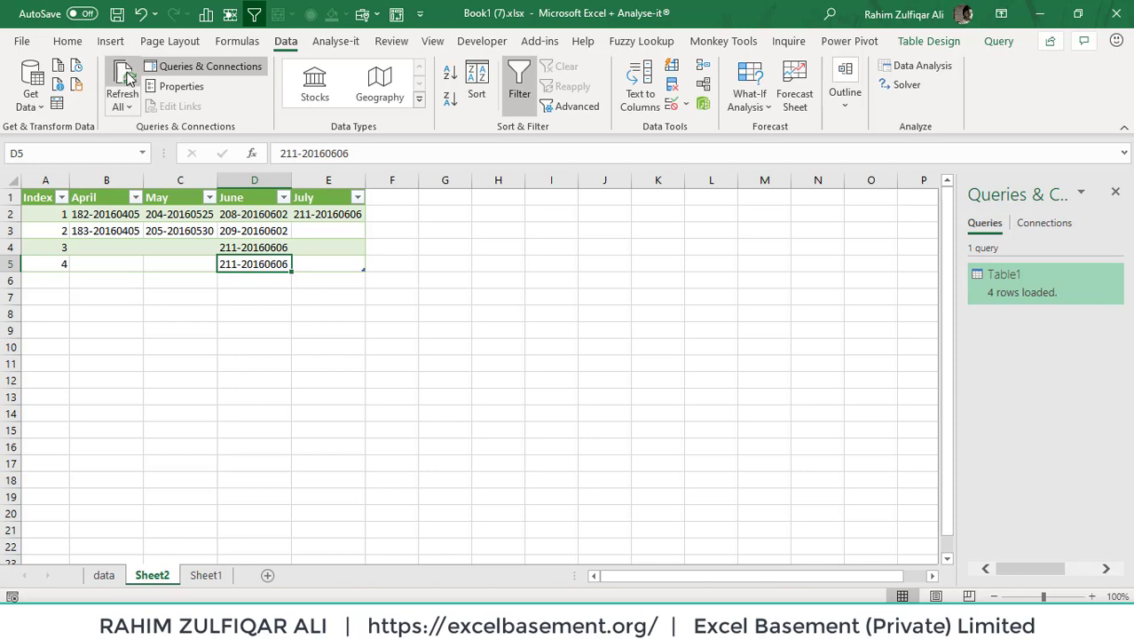
{"action": "left_click", "coordinate": [332, 213]}
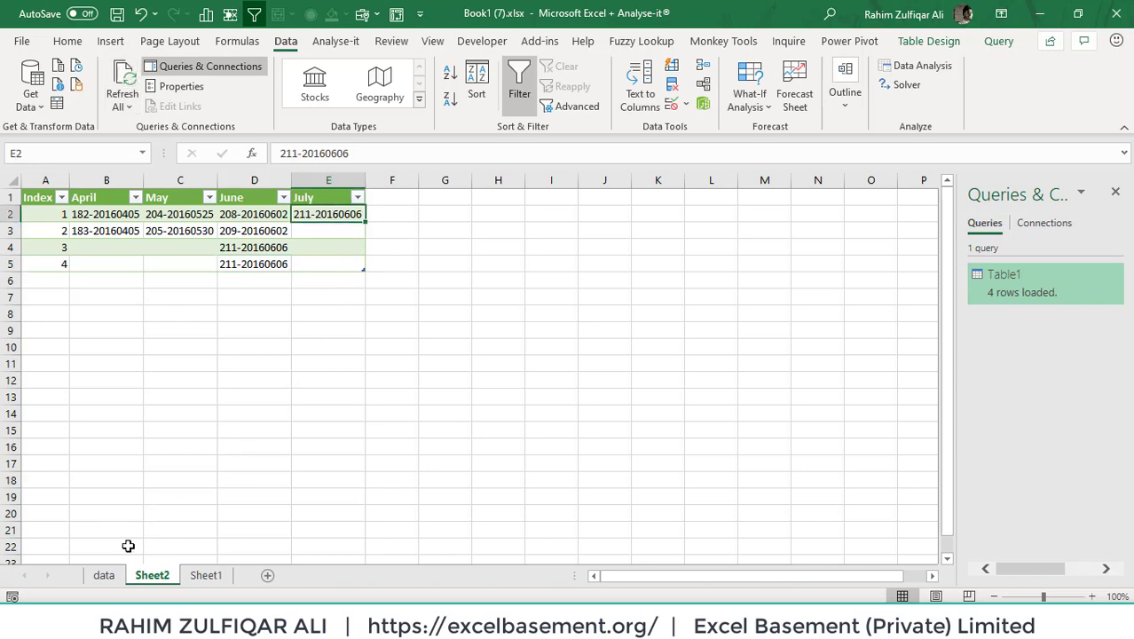
Inspect the IFERROR VLOOKUP formula in J4 on the data sheet, leaving it as it is.
{"action": "left_click", "coordinate": [104, 575]}
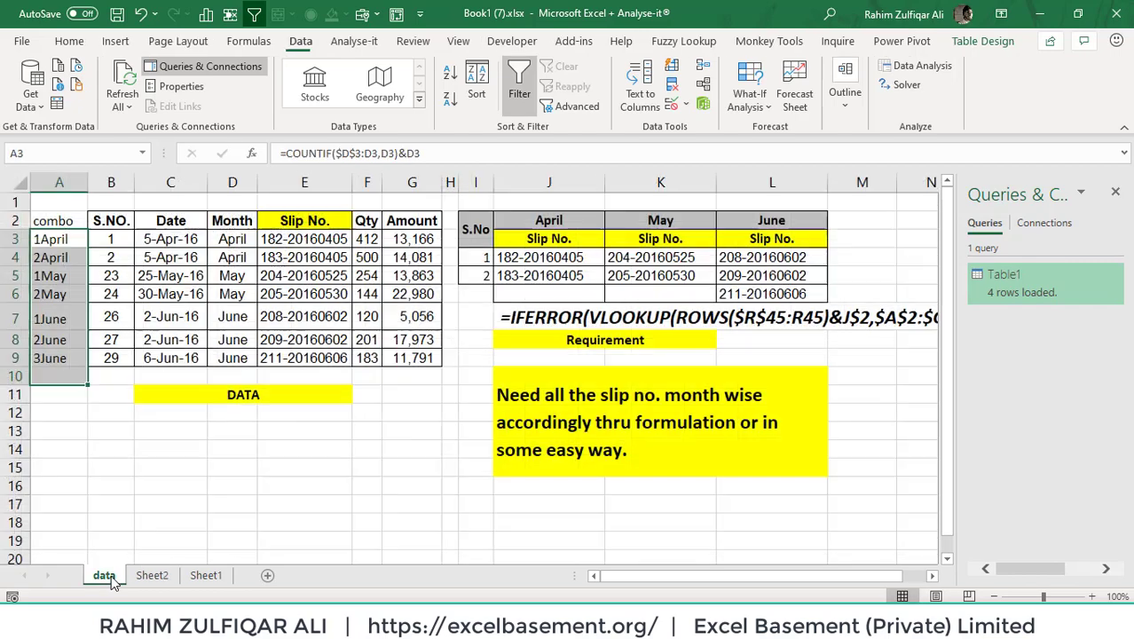
{"action": "left_click", "coordinate": [531, 257]}
{"action": "double_click", "coordinate": [535, 255]}
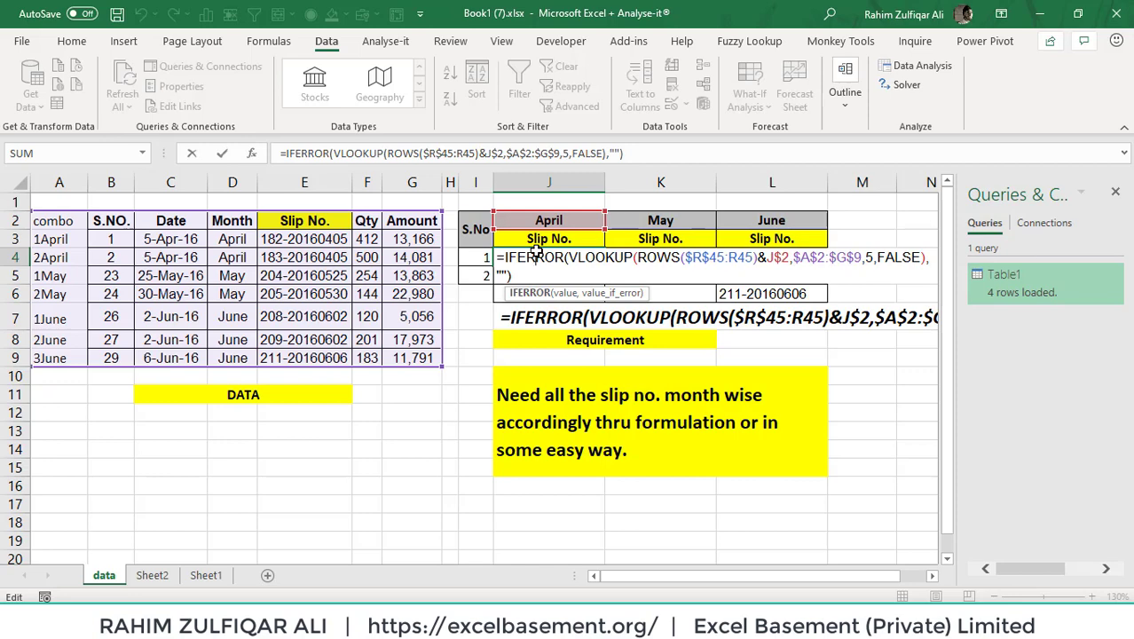
{"action": "key", "text": "ctrl+Return"}
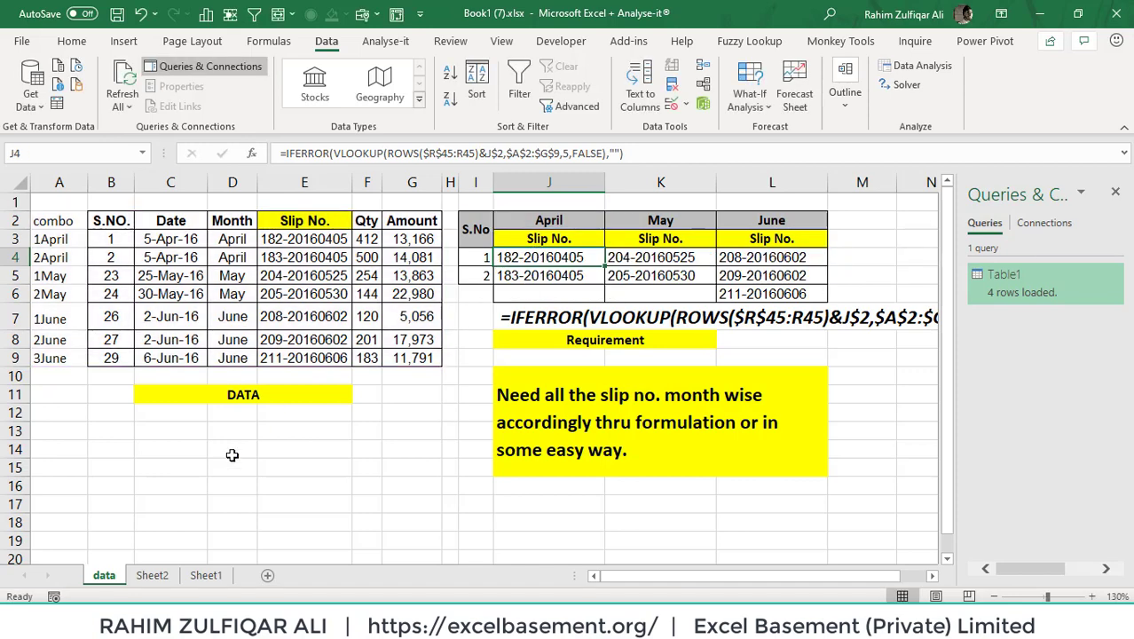
Return to the query table on Sheet2 and look over the slip numbers in the June column.
{"action": "left_click", "coordinate": [152, 575]}
{"action": "left_click", "coordinate": [241, 232]}
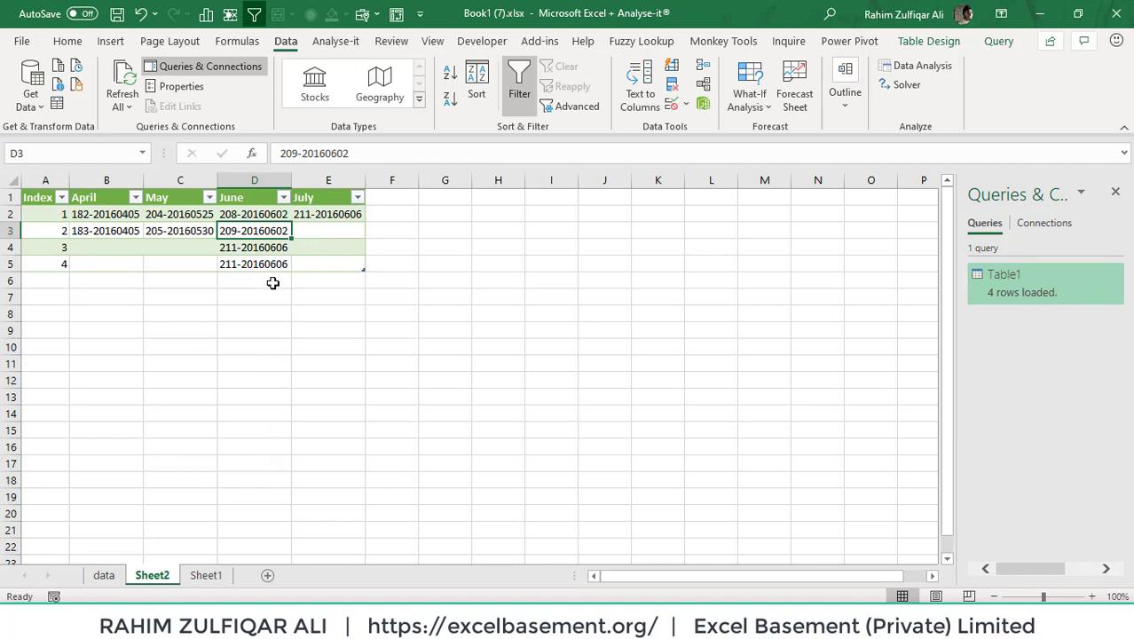
{"action": "left_click", "coordinate": [264, 248]}
{"action": "left_click", "coordinate": [262, 231]}
{"action": "left_click", "coordinate": [261, 214]}
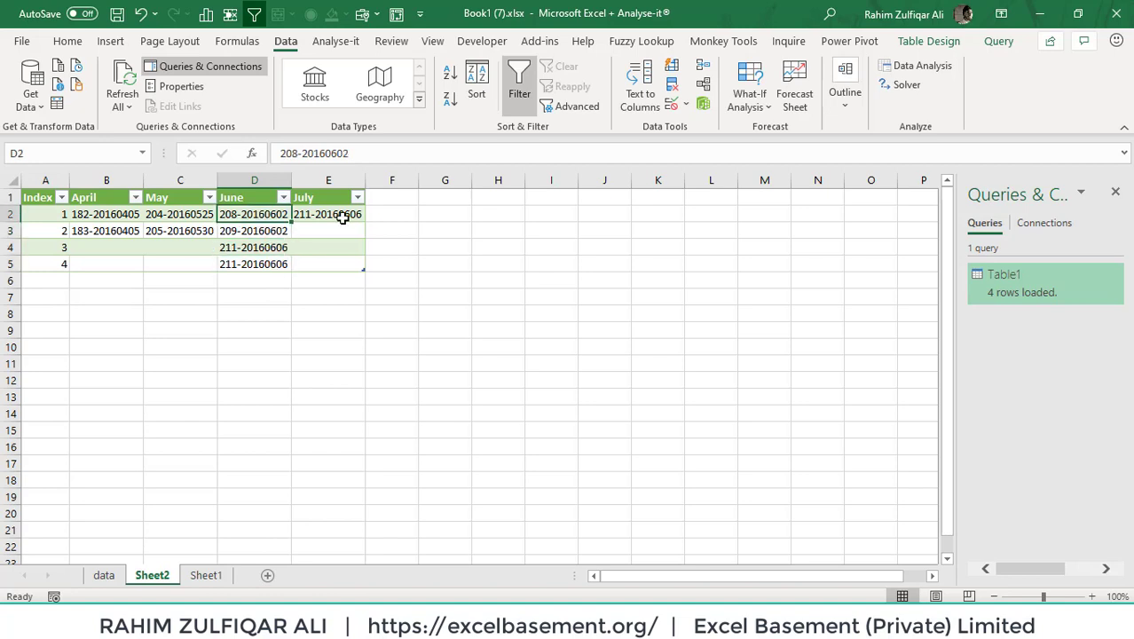